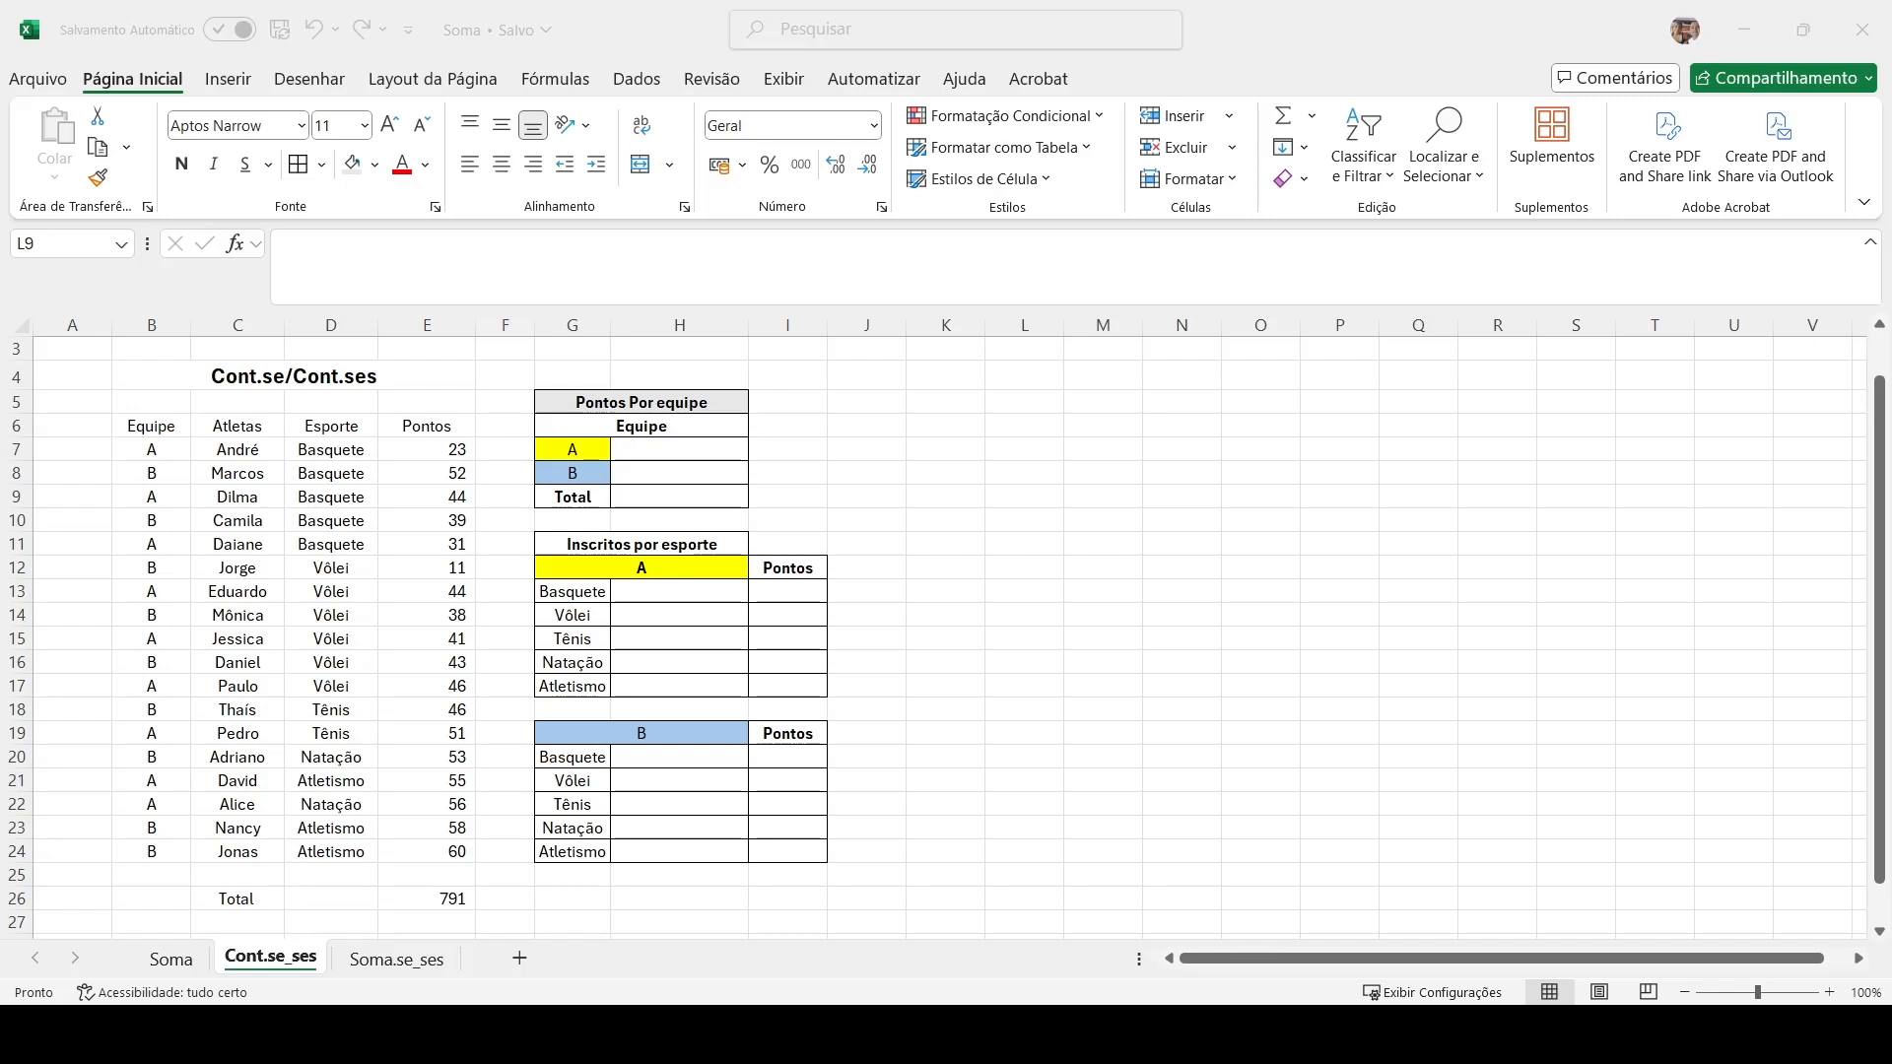
Examine the athlete data table and its Equipe, Atletas, Esporte and Pontos columns.
drag(126, 368, 868, 876)
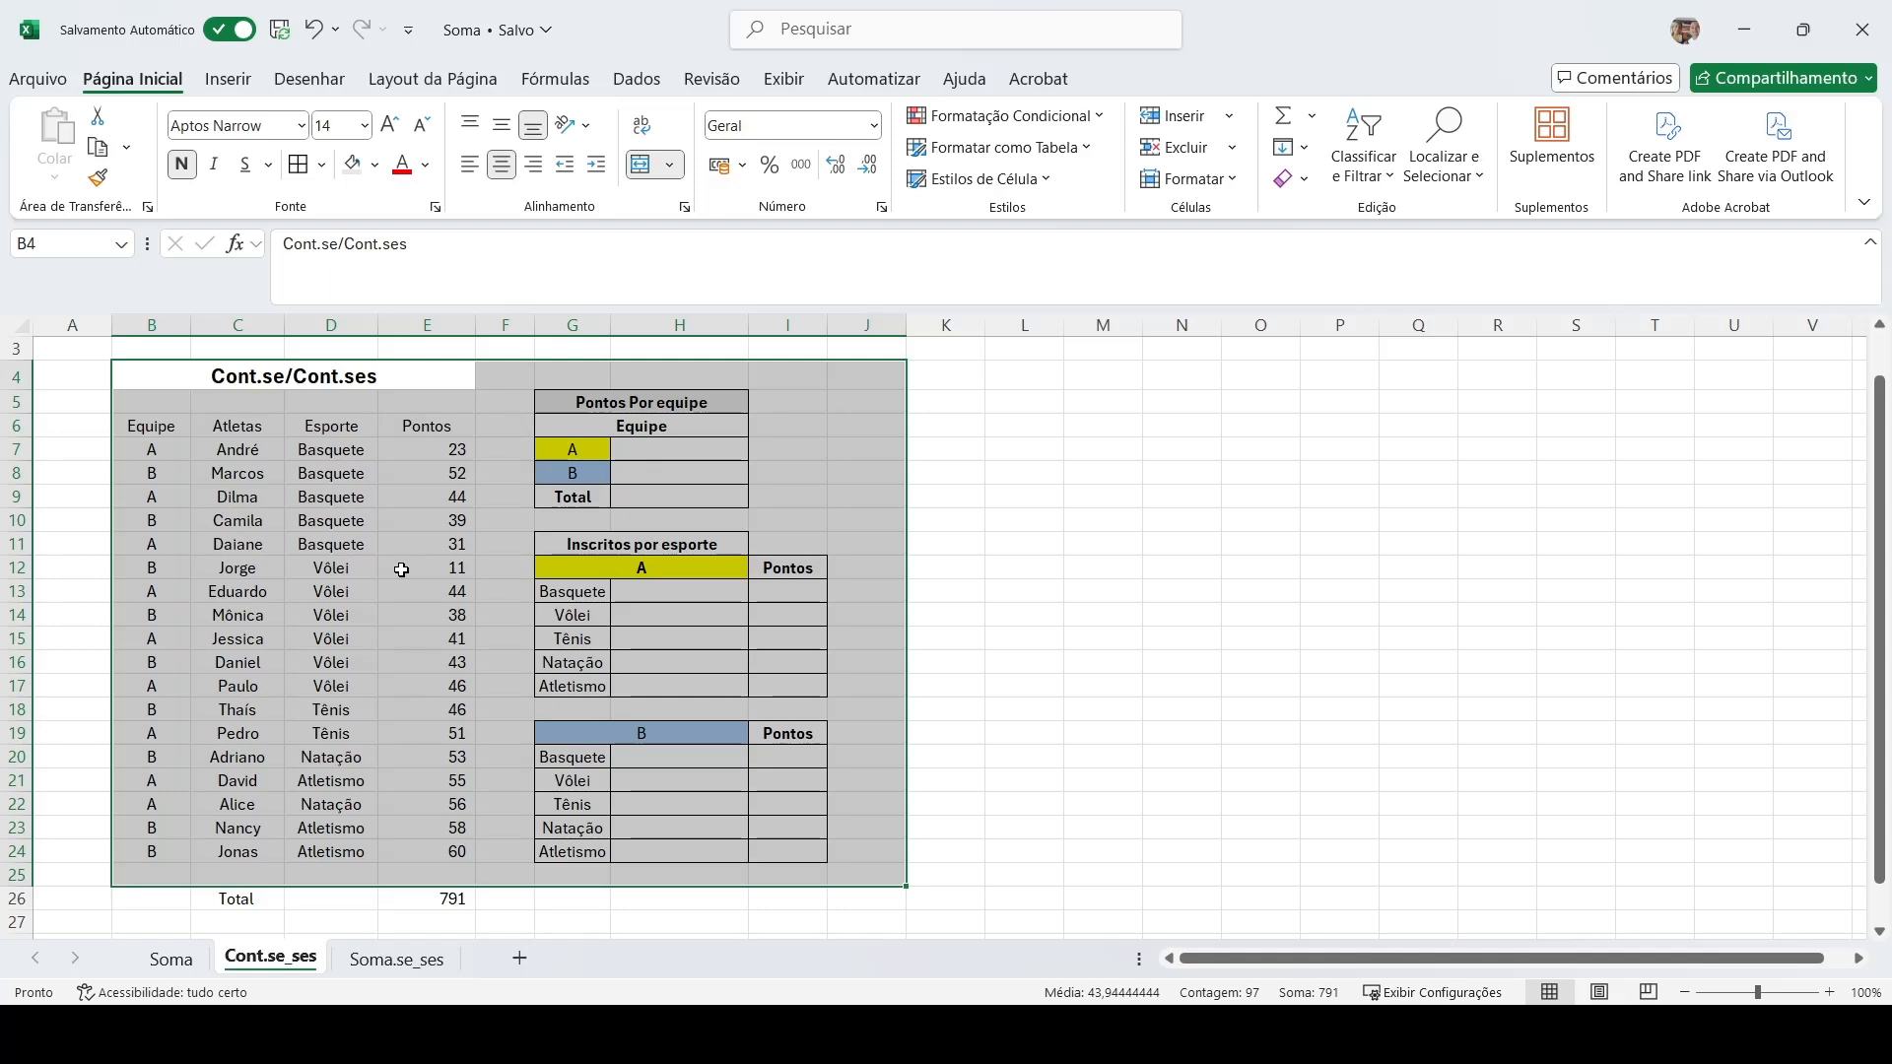
click(997, 561)
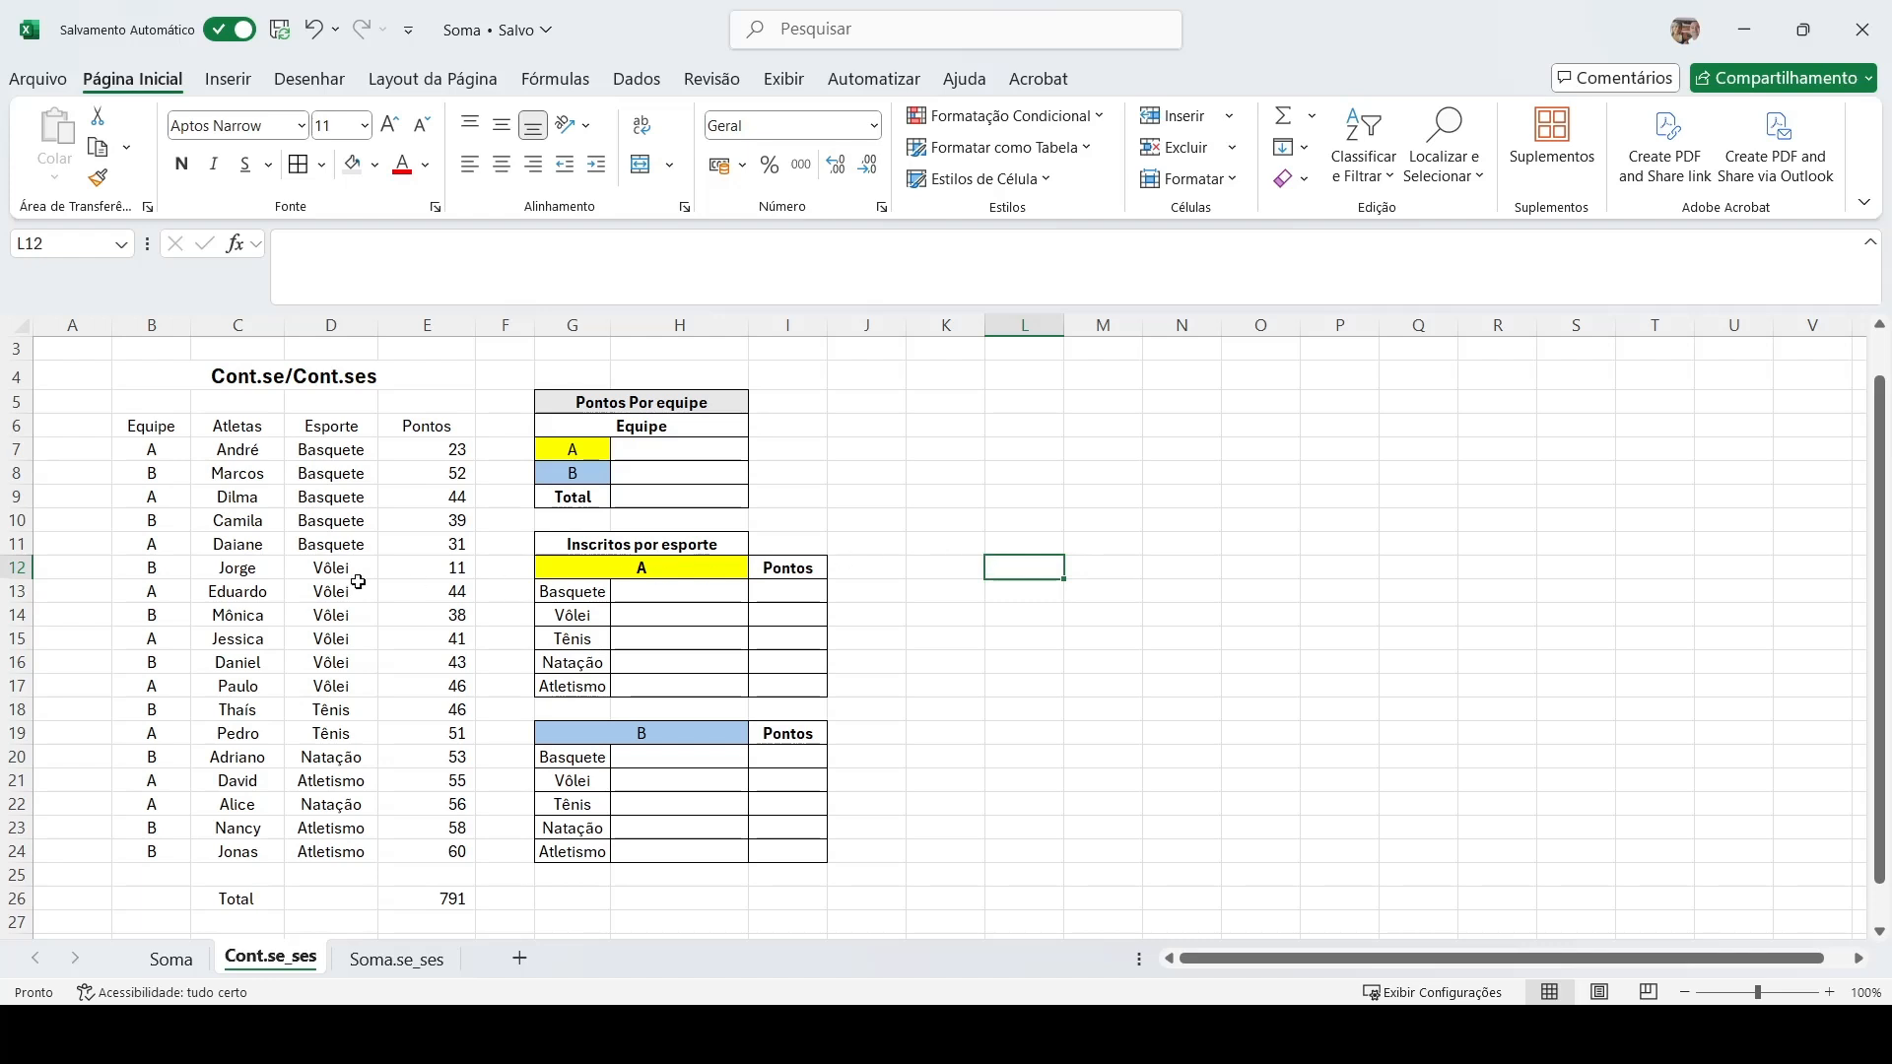
click(149, 327)
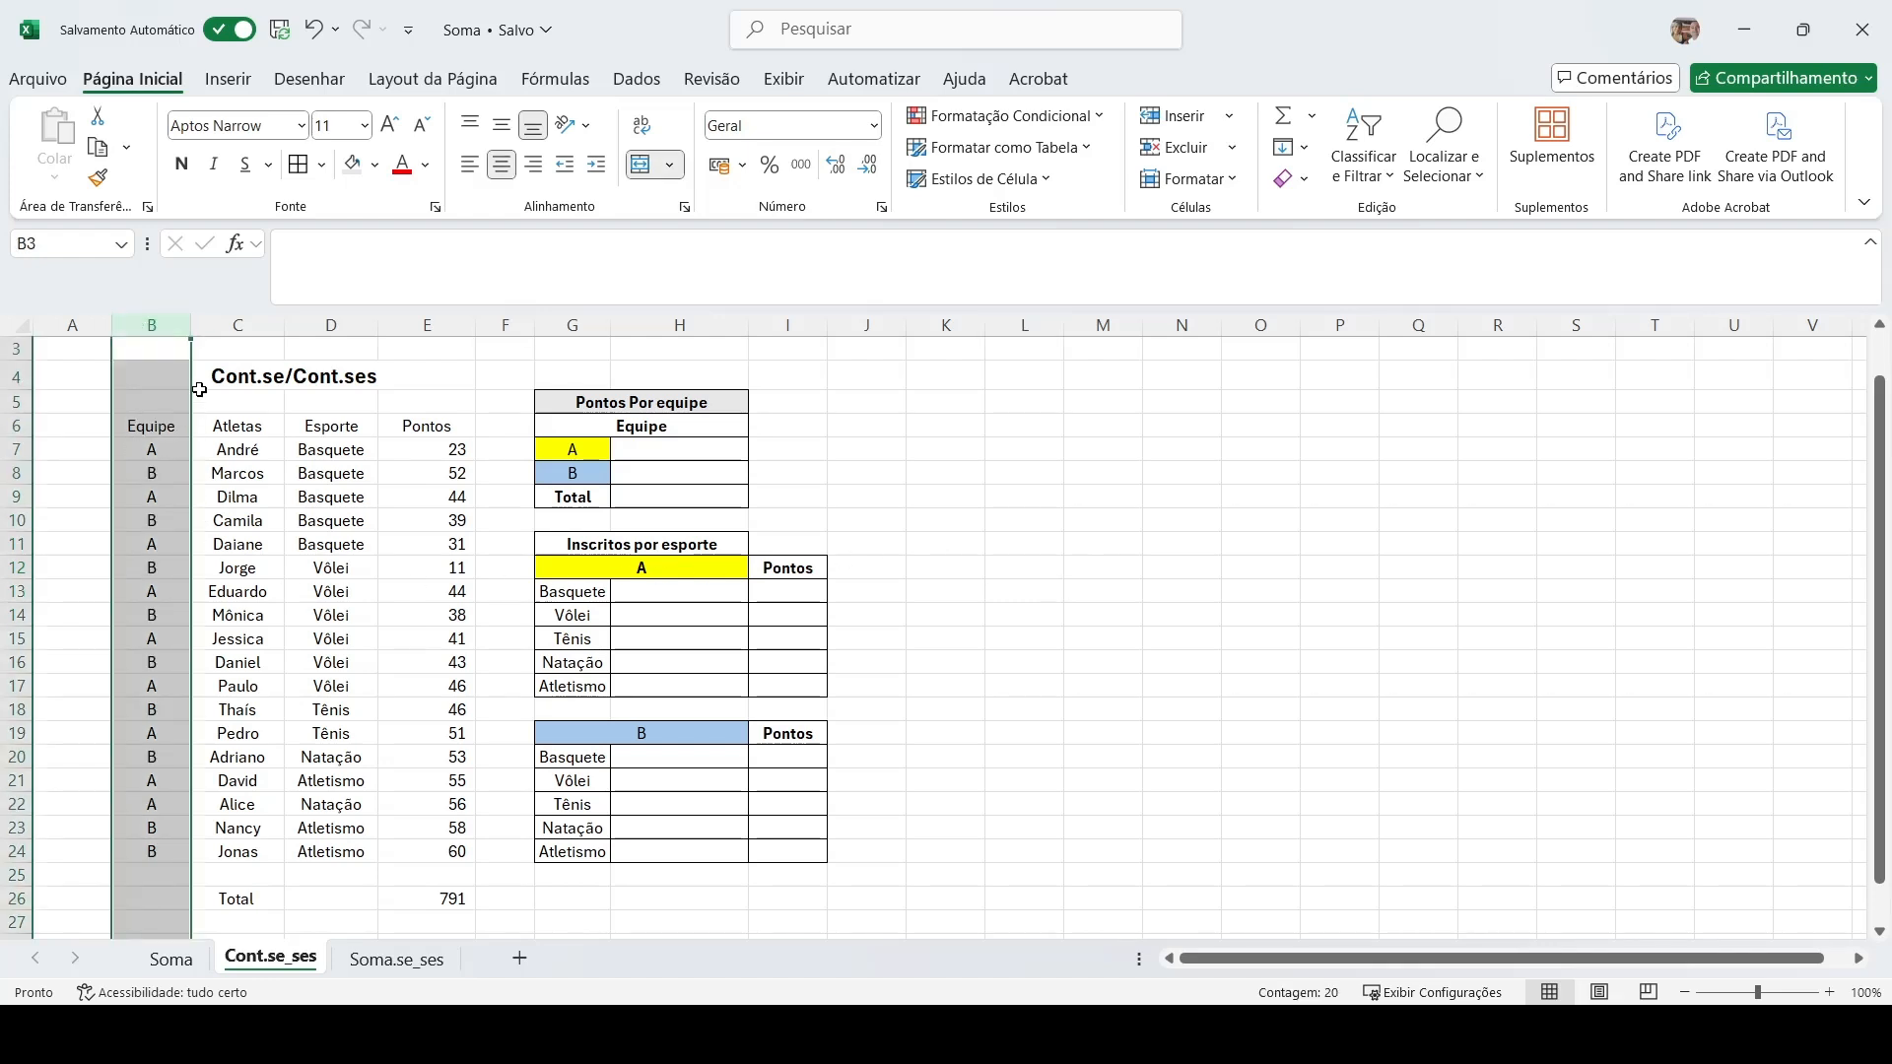
click(240, 326)
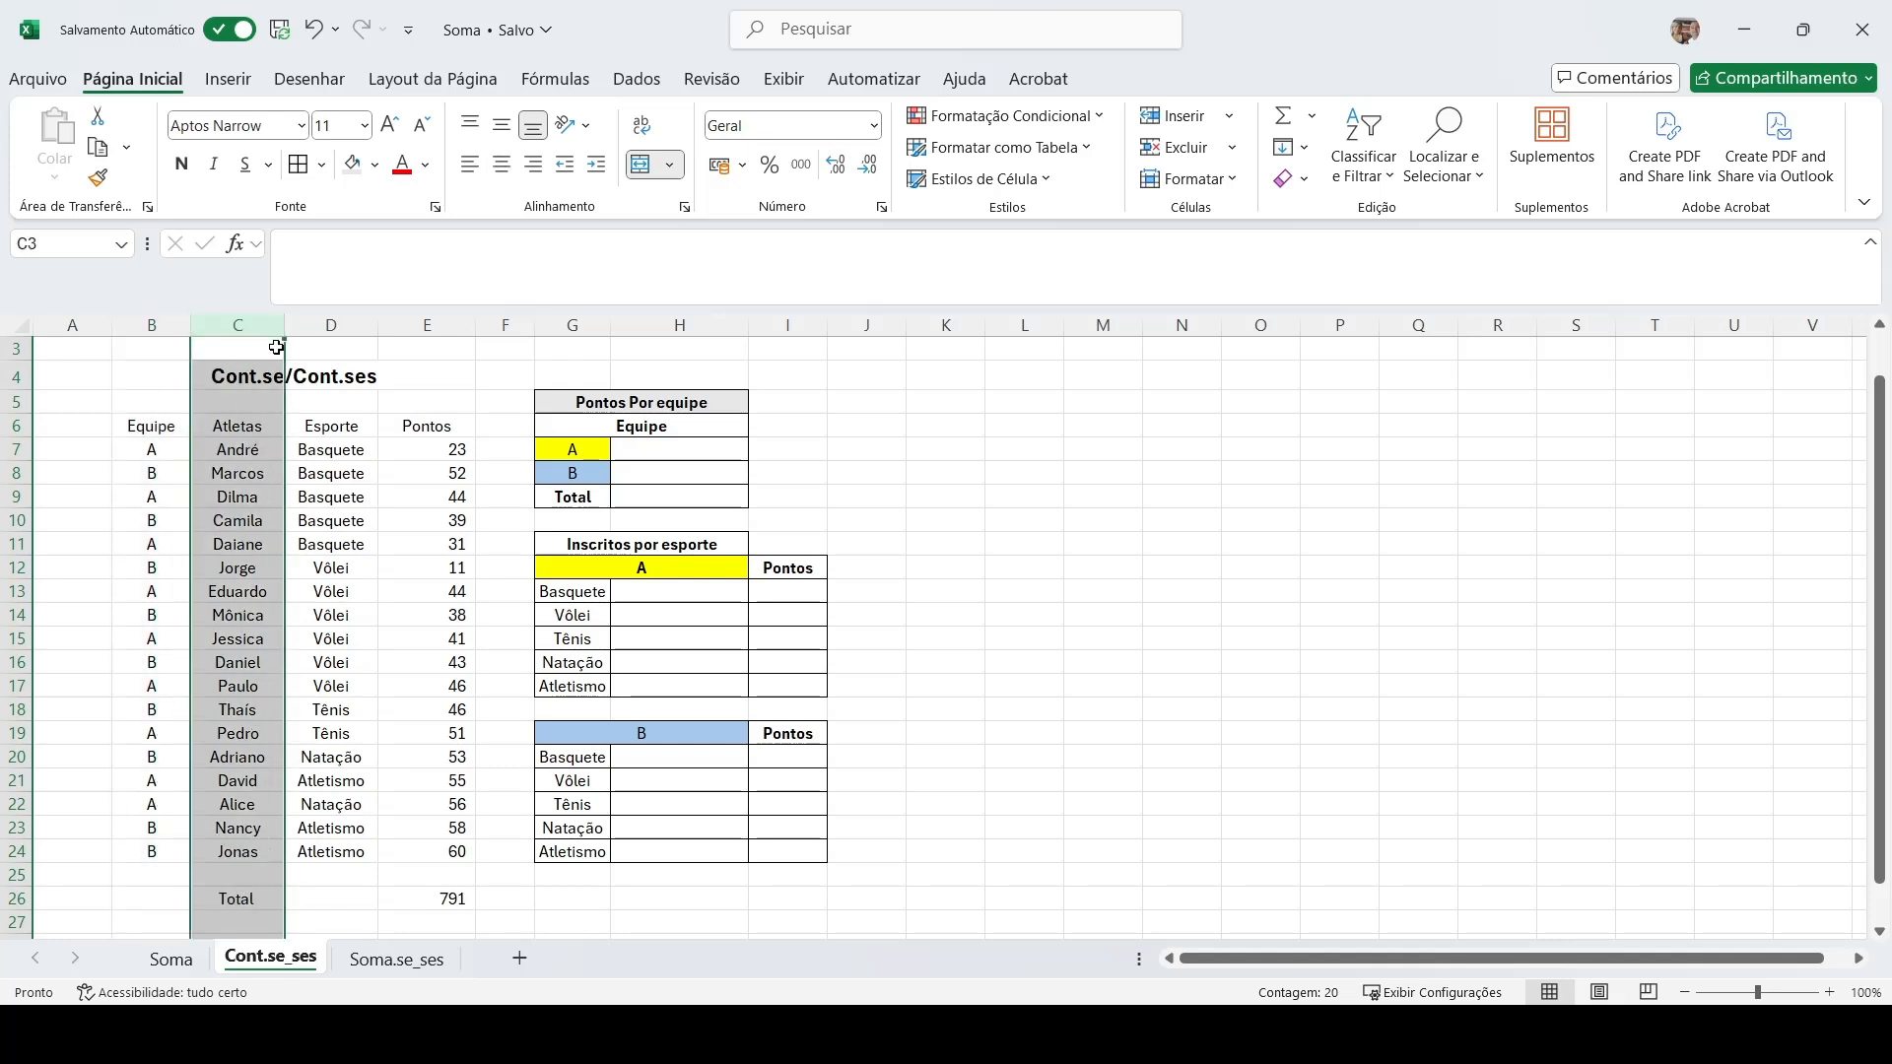
click(332, 325)
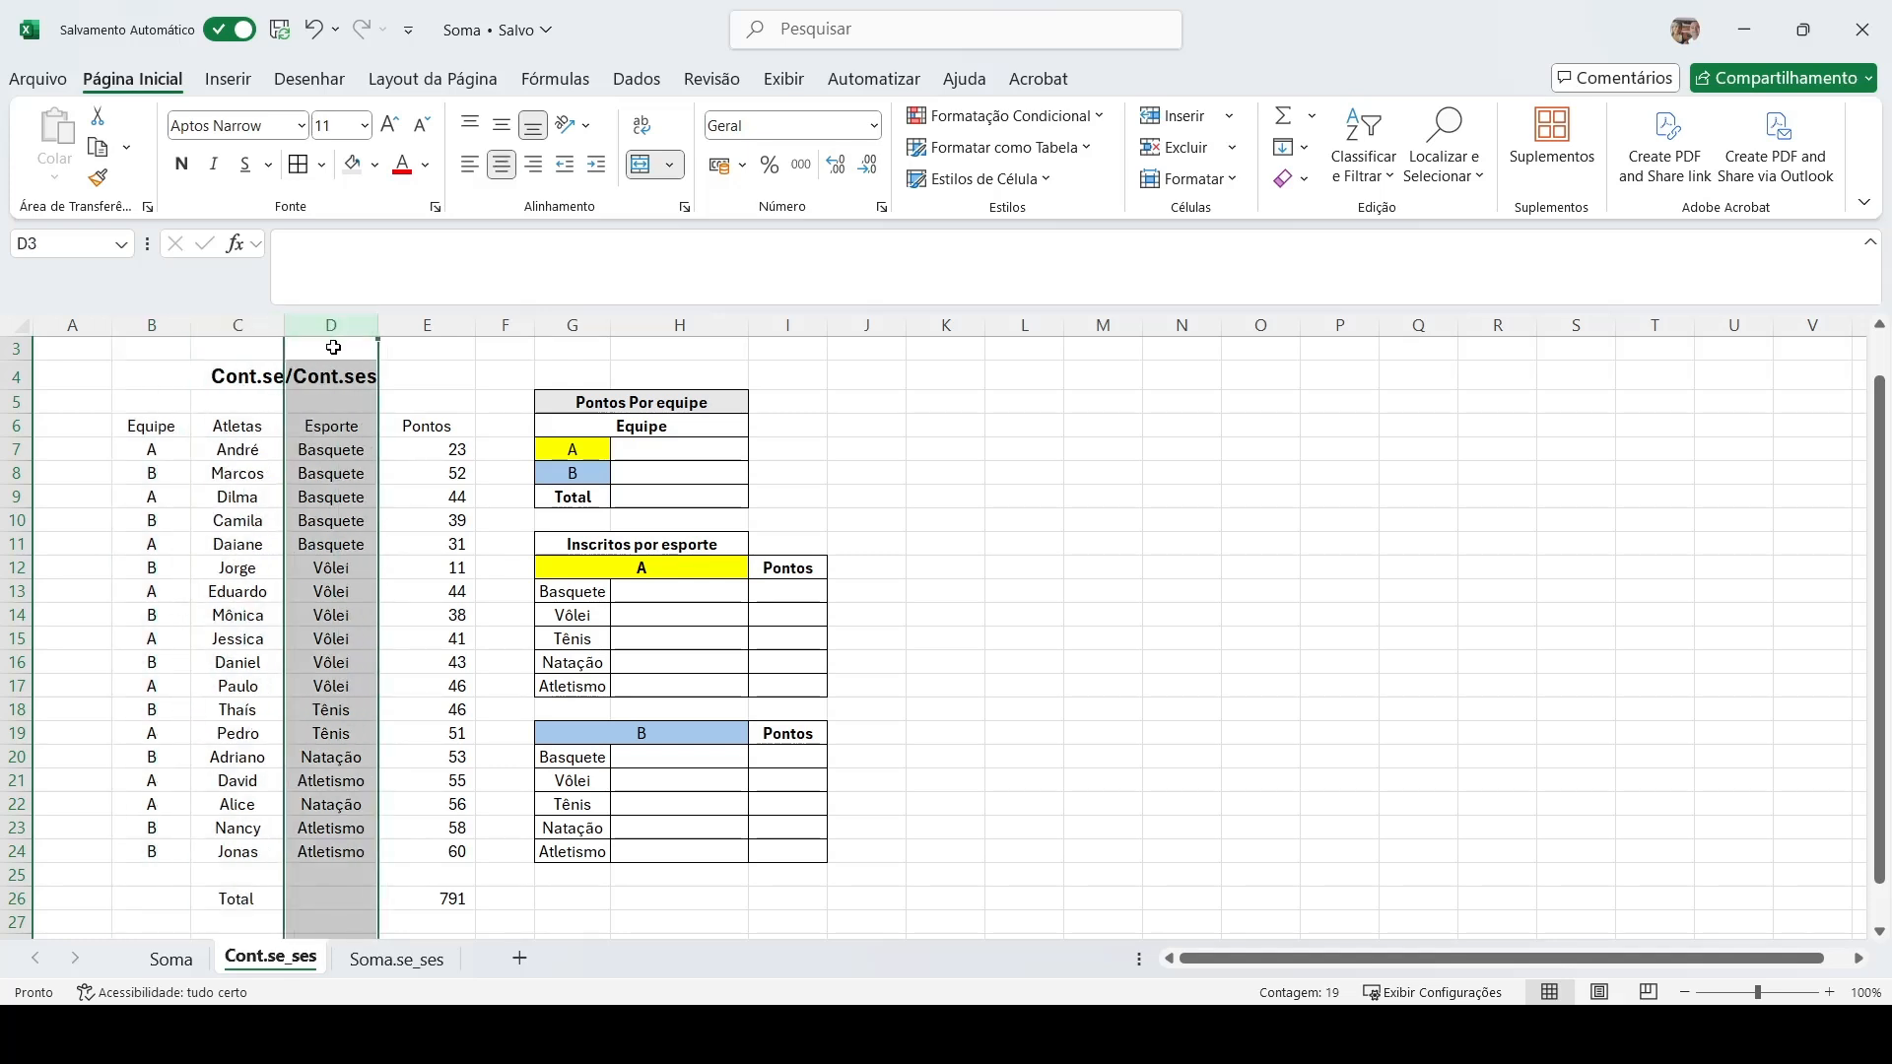
click(426, 325)
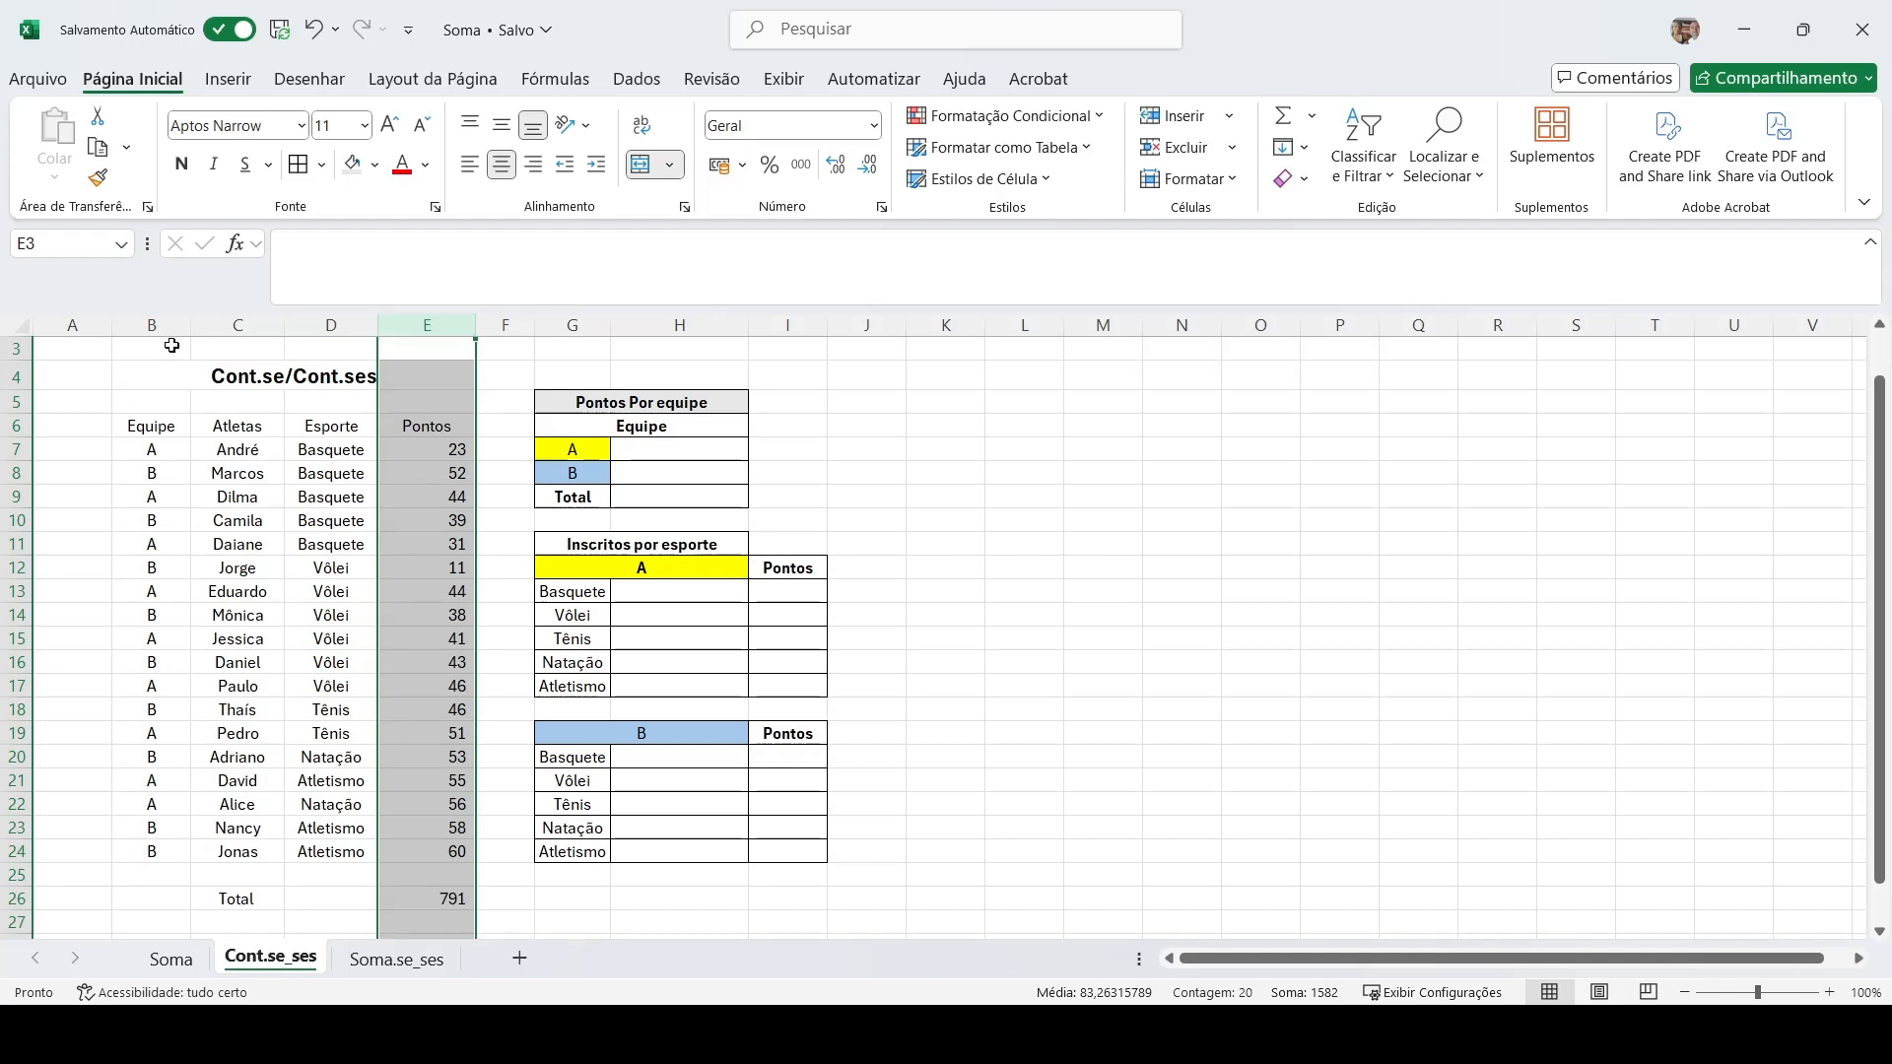
click(330, 326)
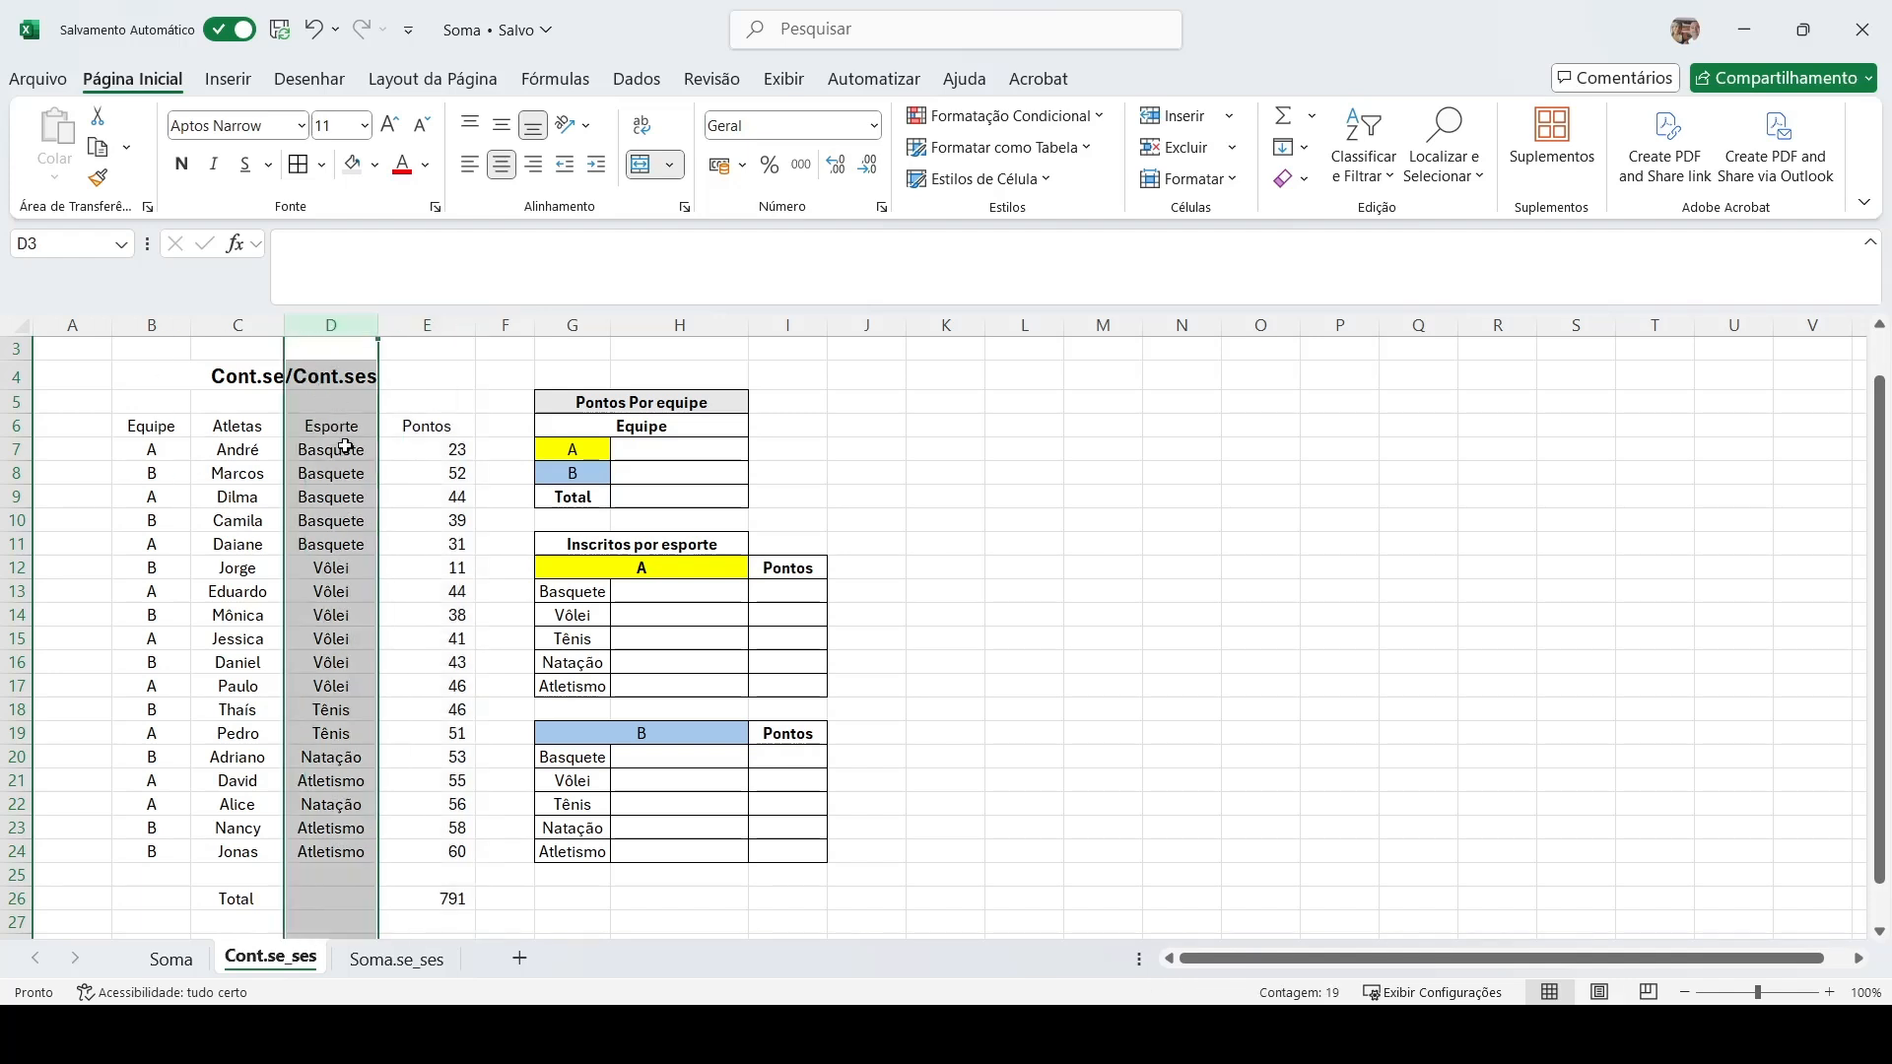
Change the heading of the team summary table in G5 to "Componentes Por equipe".
click(640, 402)
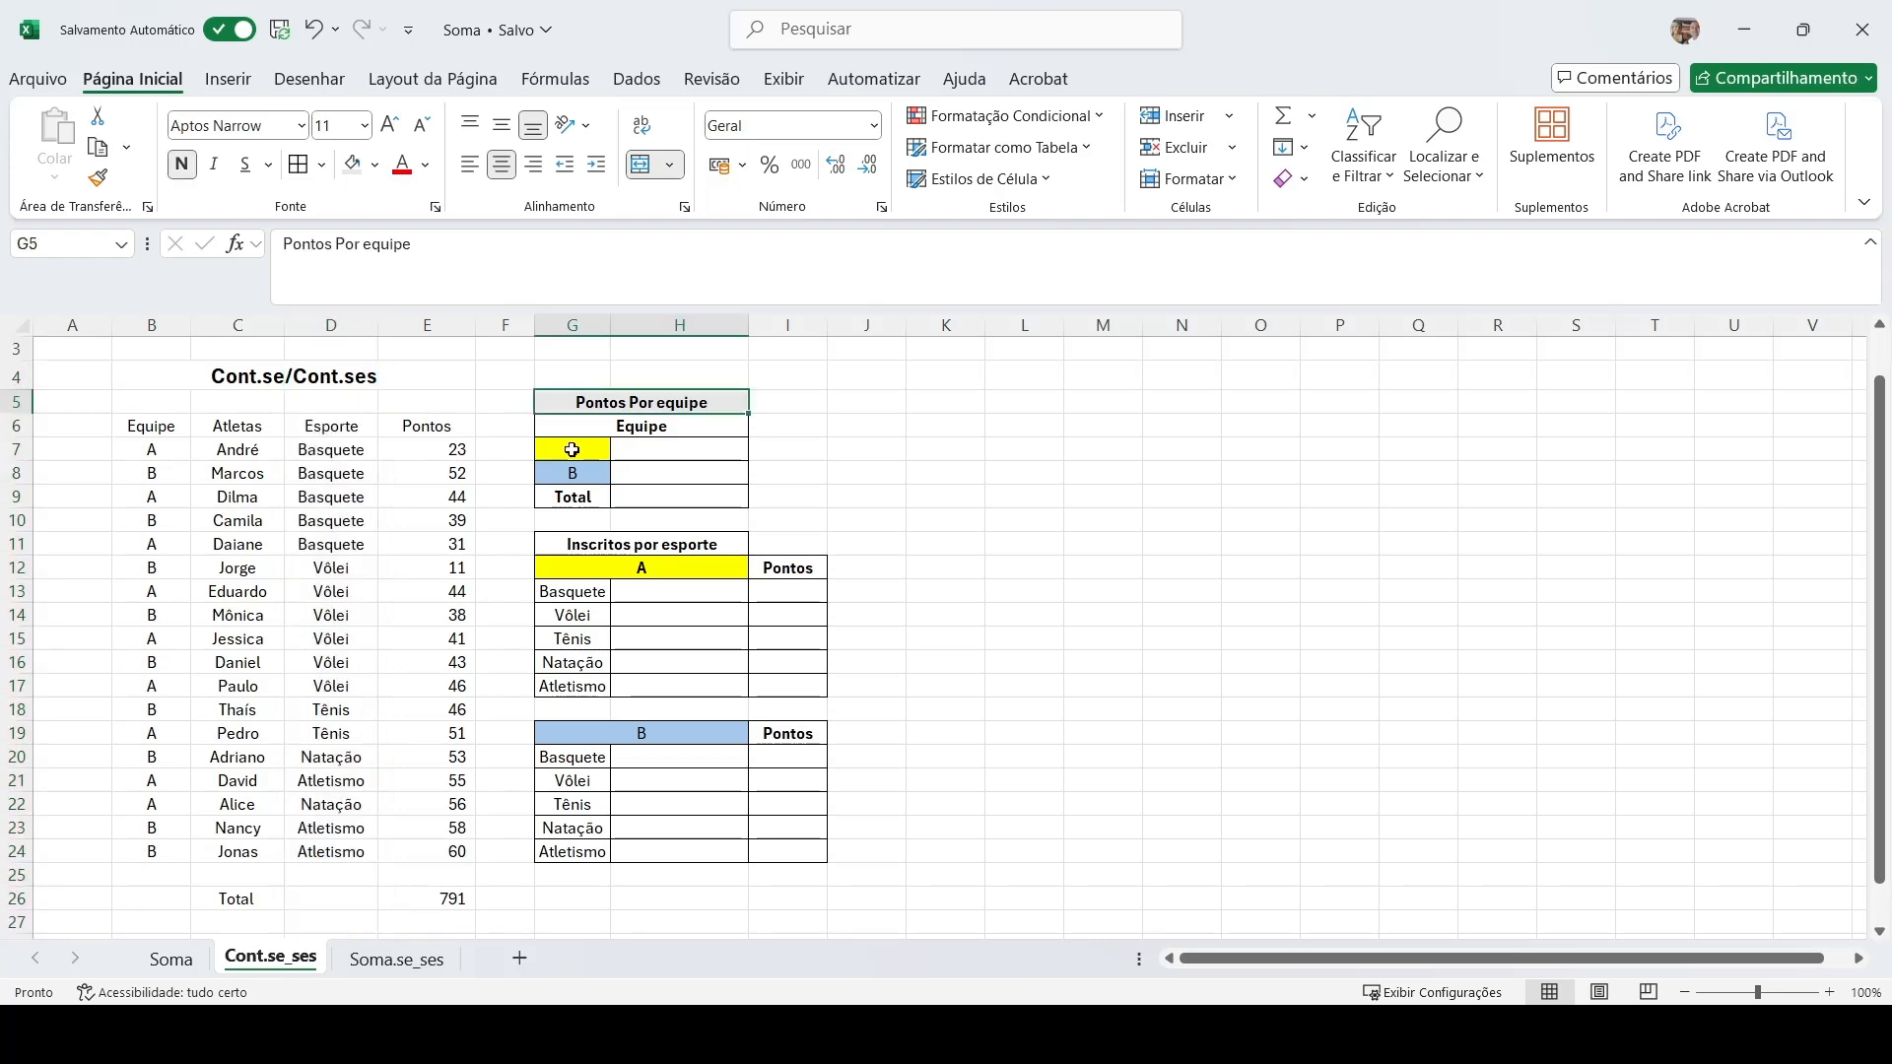
double_click(636, 400)
double_click(605, 399)
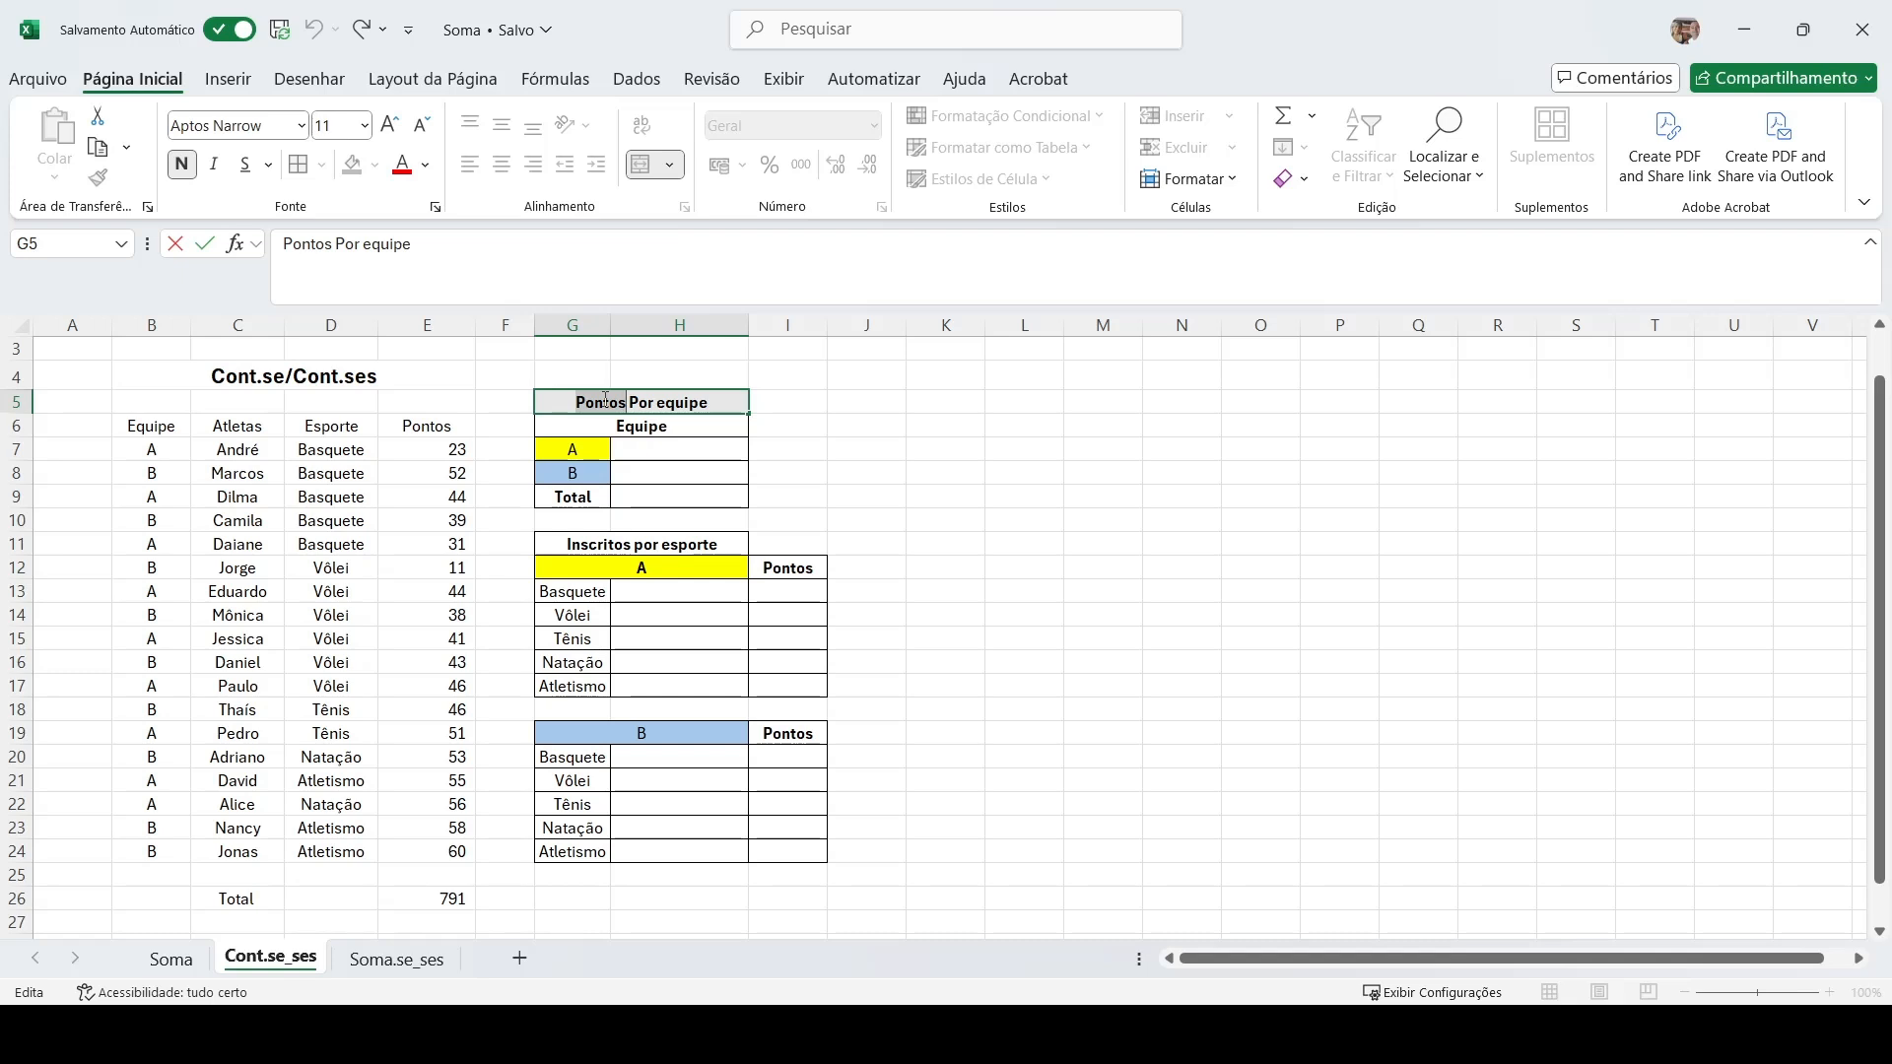
text(Componetes)
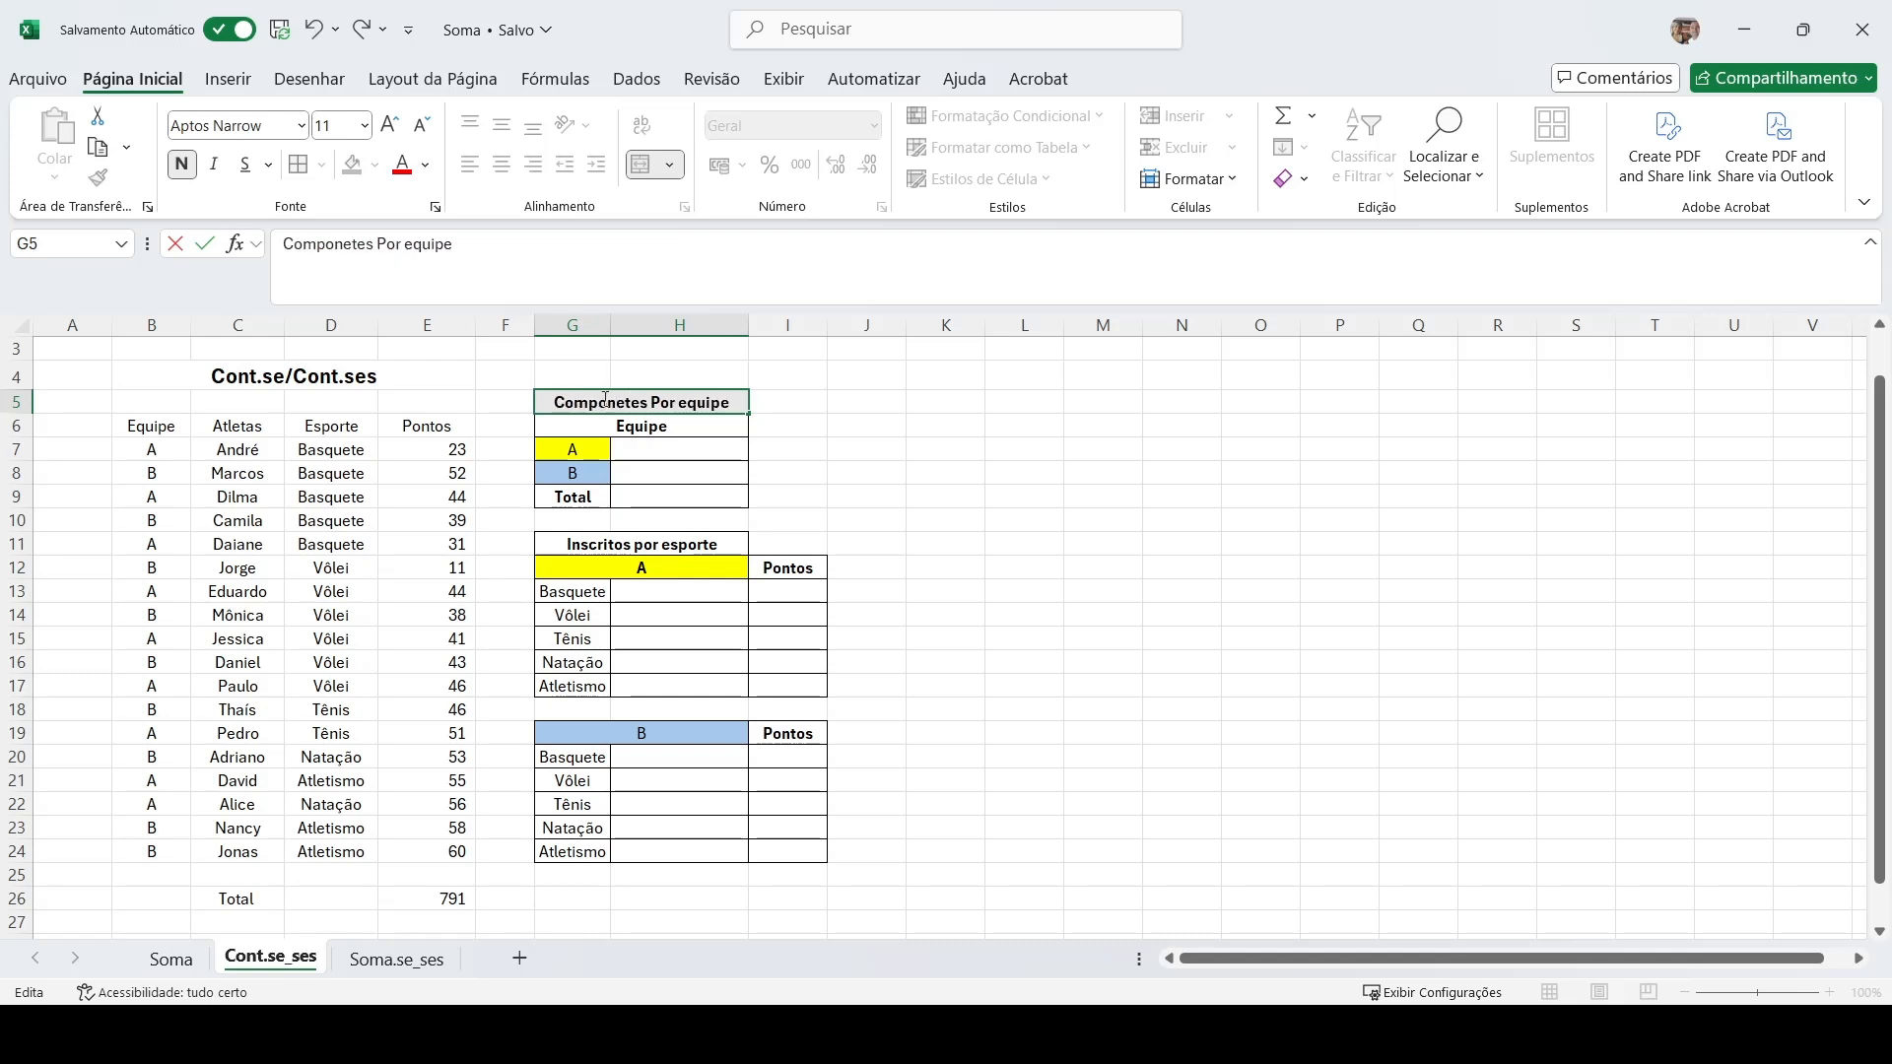
key(BackSpace)
key(BackSpace)
key(BackSpace)
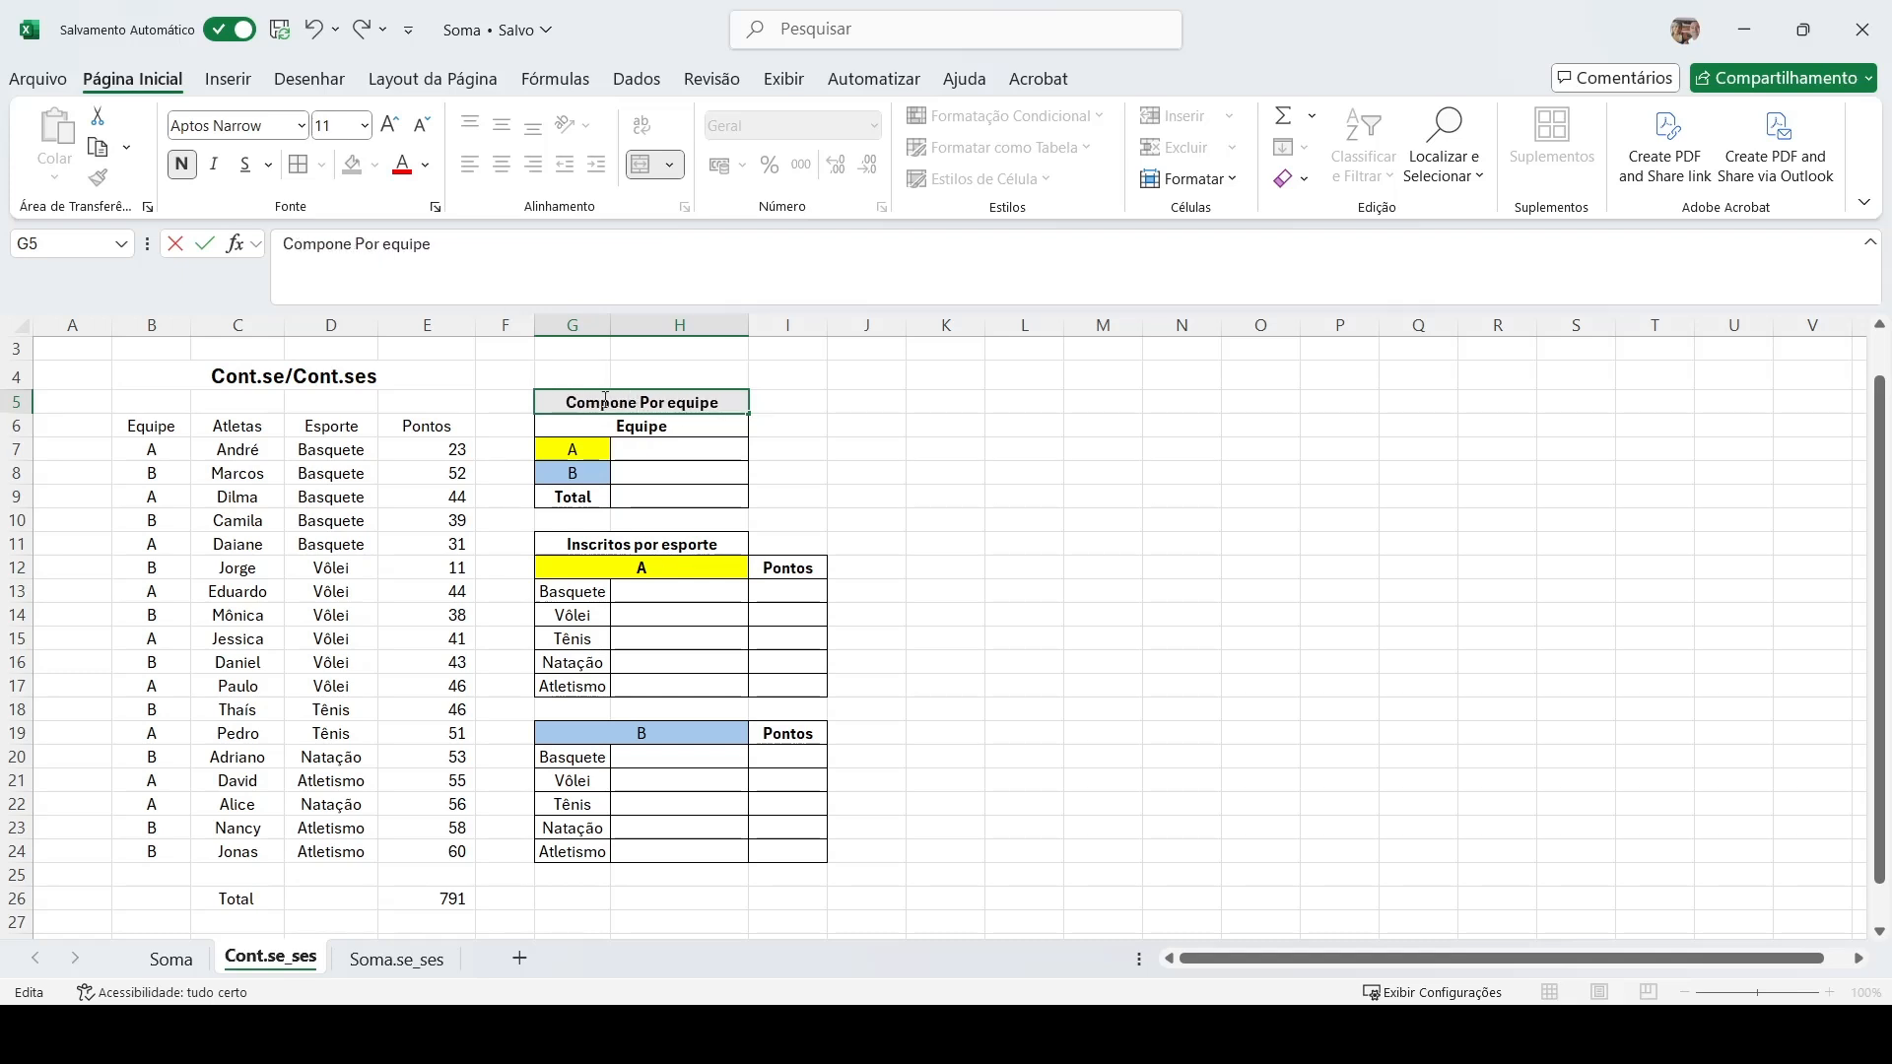
text(ntes)
key(Return)
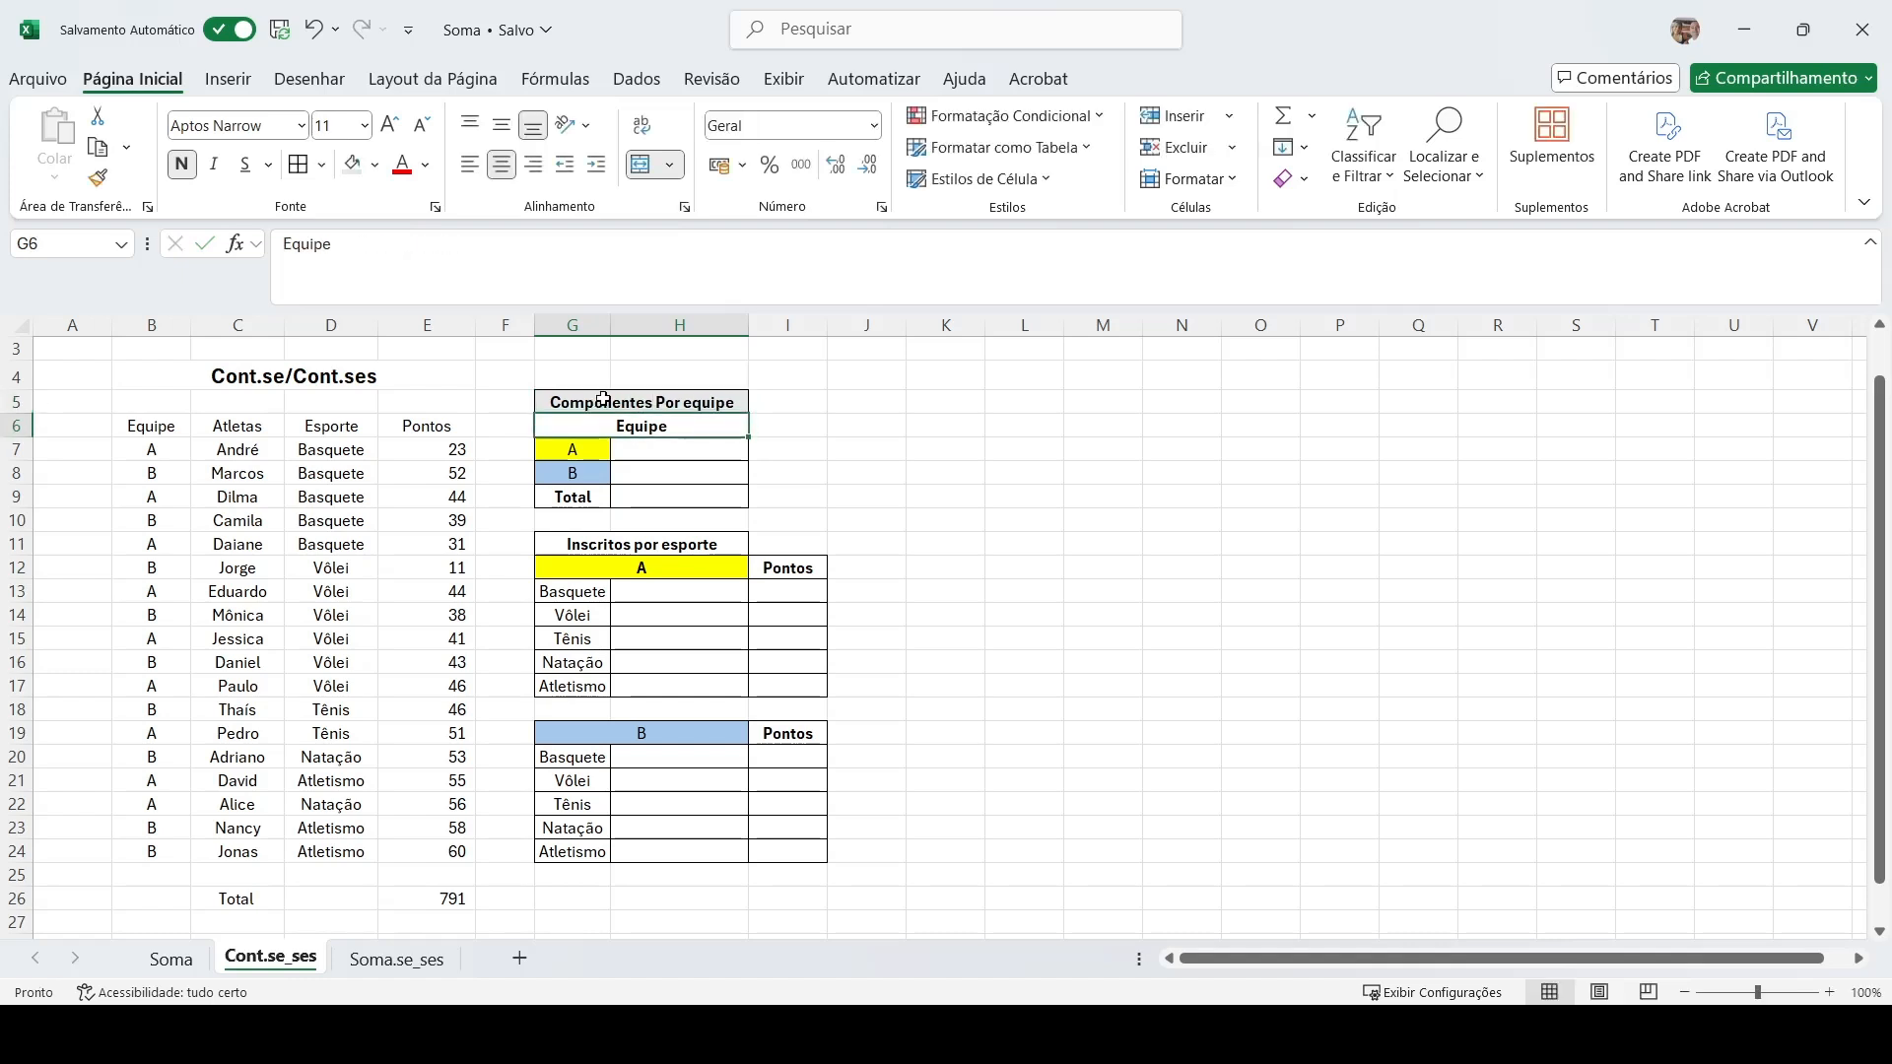
Examine the Inscritos por esporte tables, the team summary table, the Atletas list and the Cont.se part of the sheet heading.
click(596, 548)
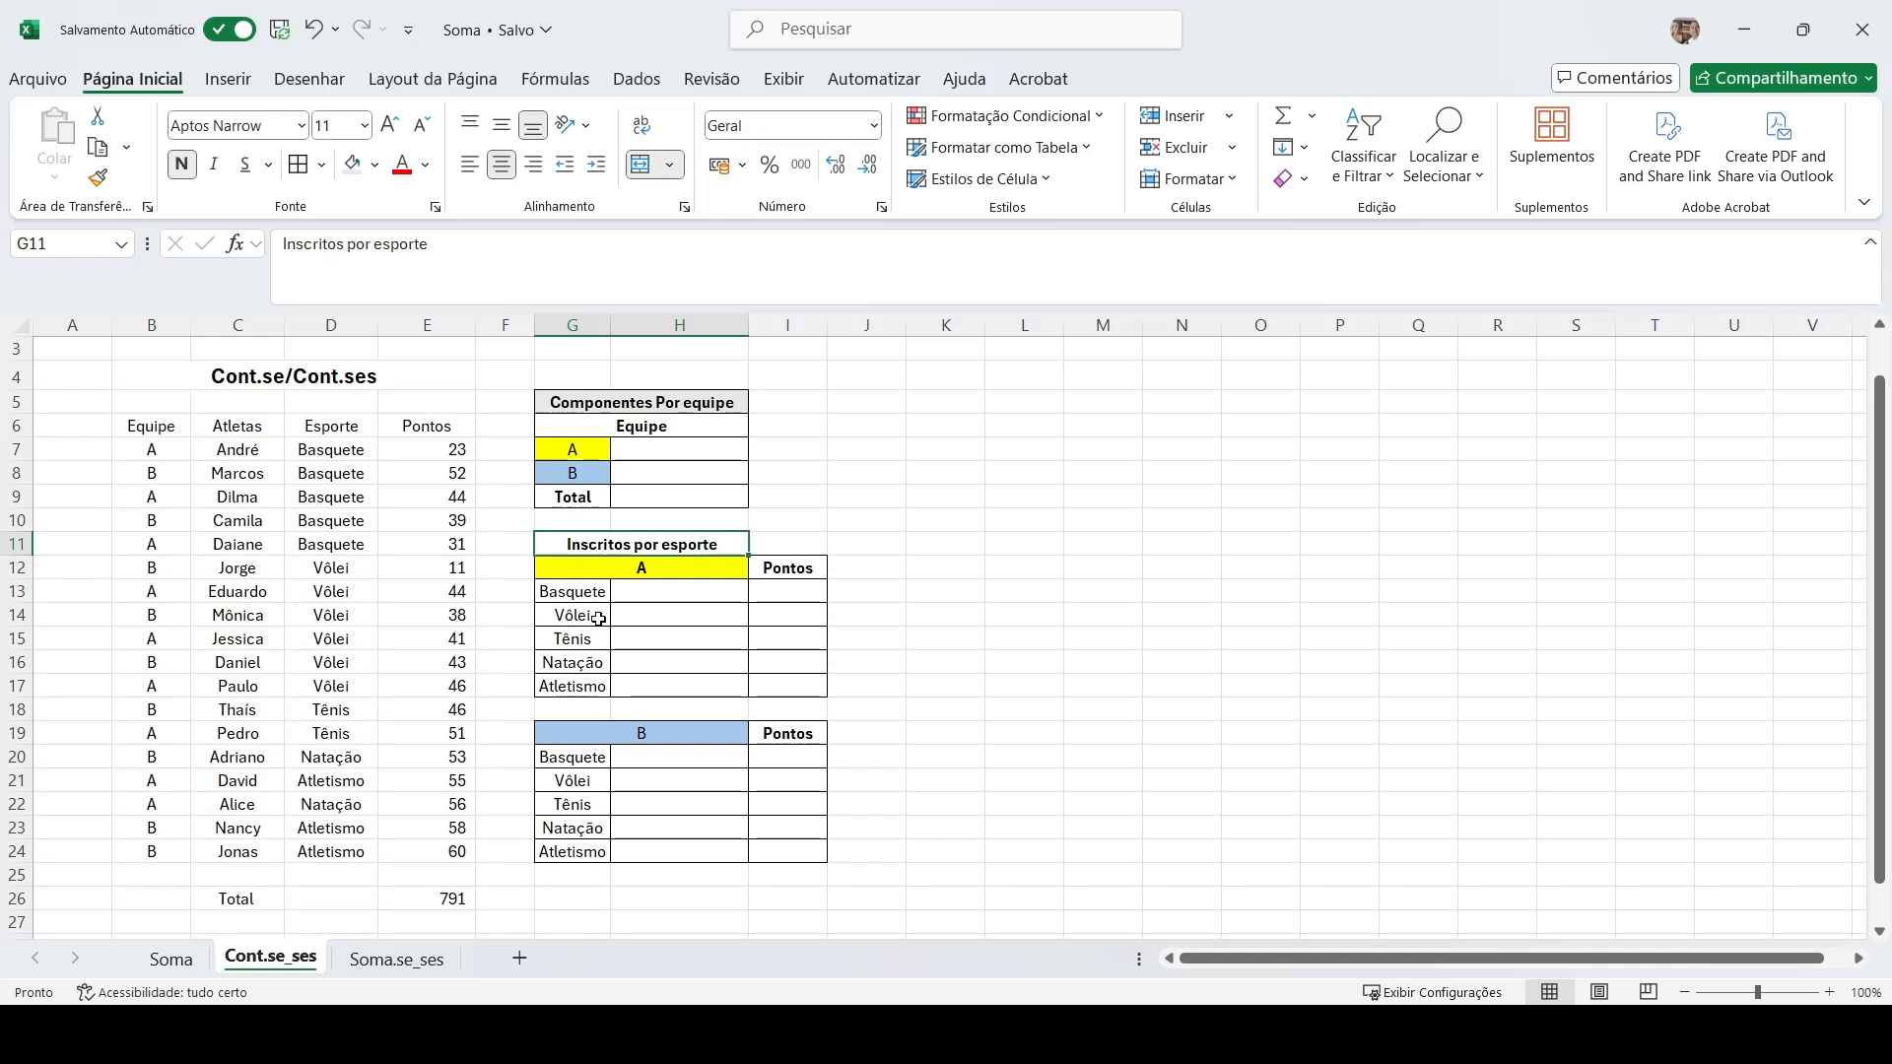
click(667, 570)
click(620, 737)
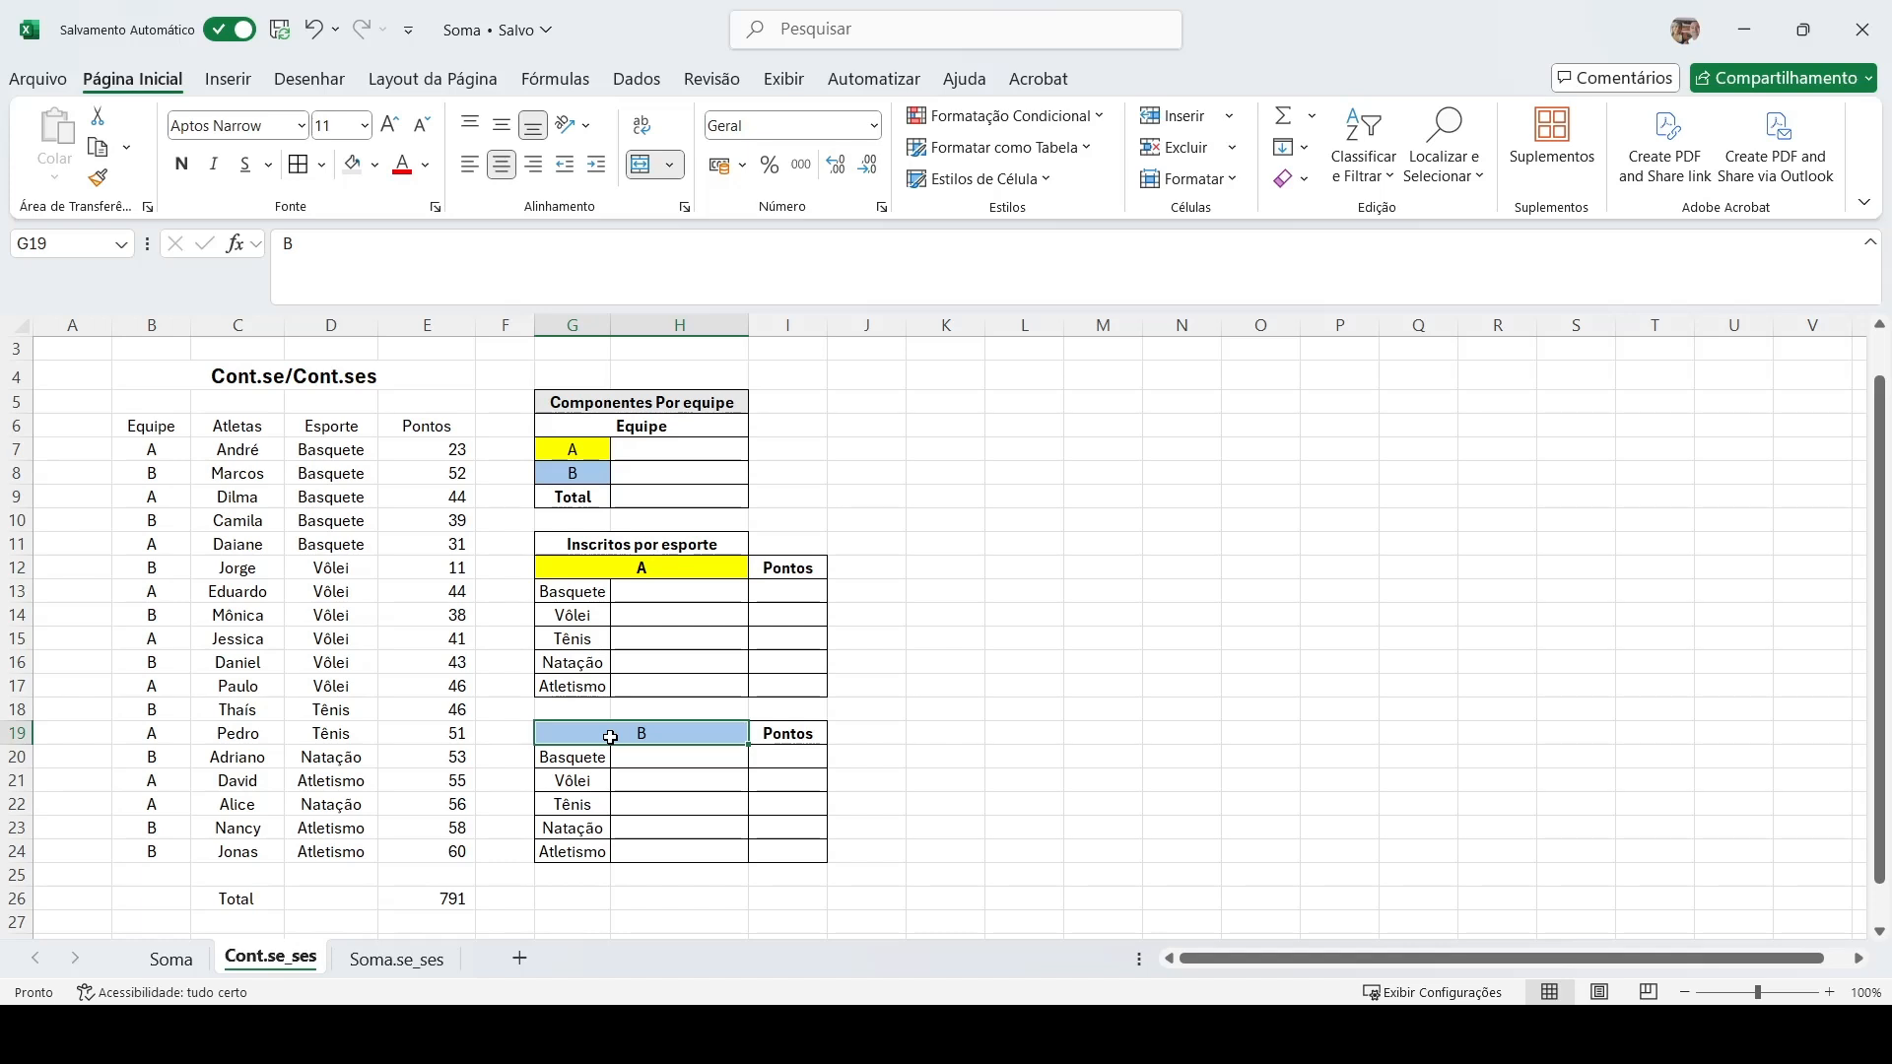
drag(542, 396, 557, 515)
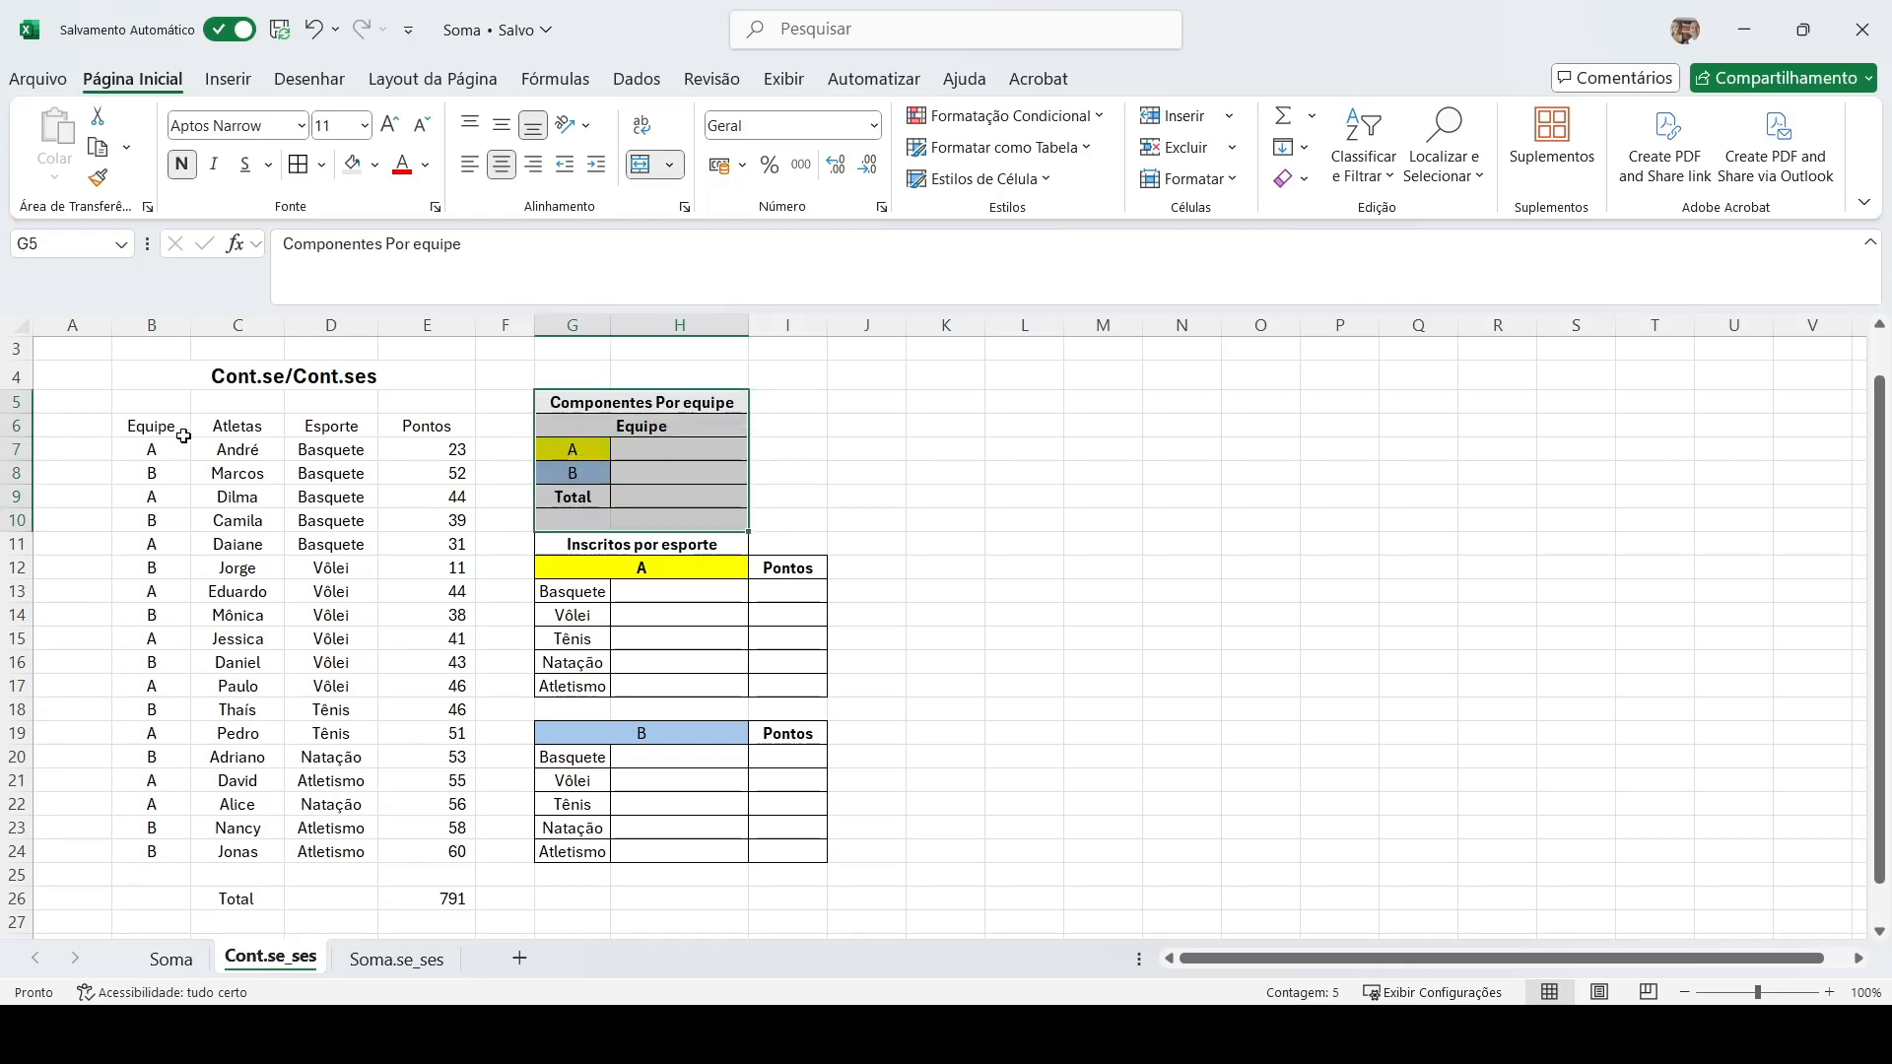
drag(210, 438, 238, 854)
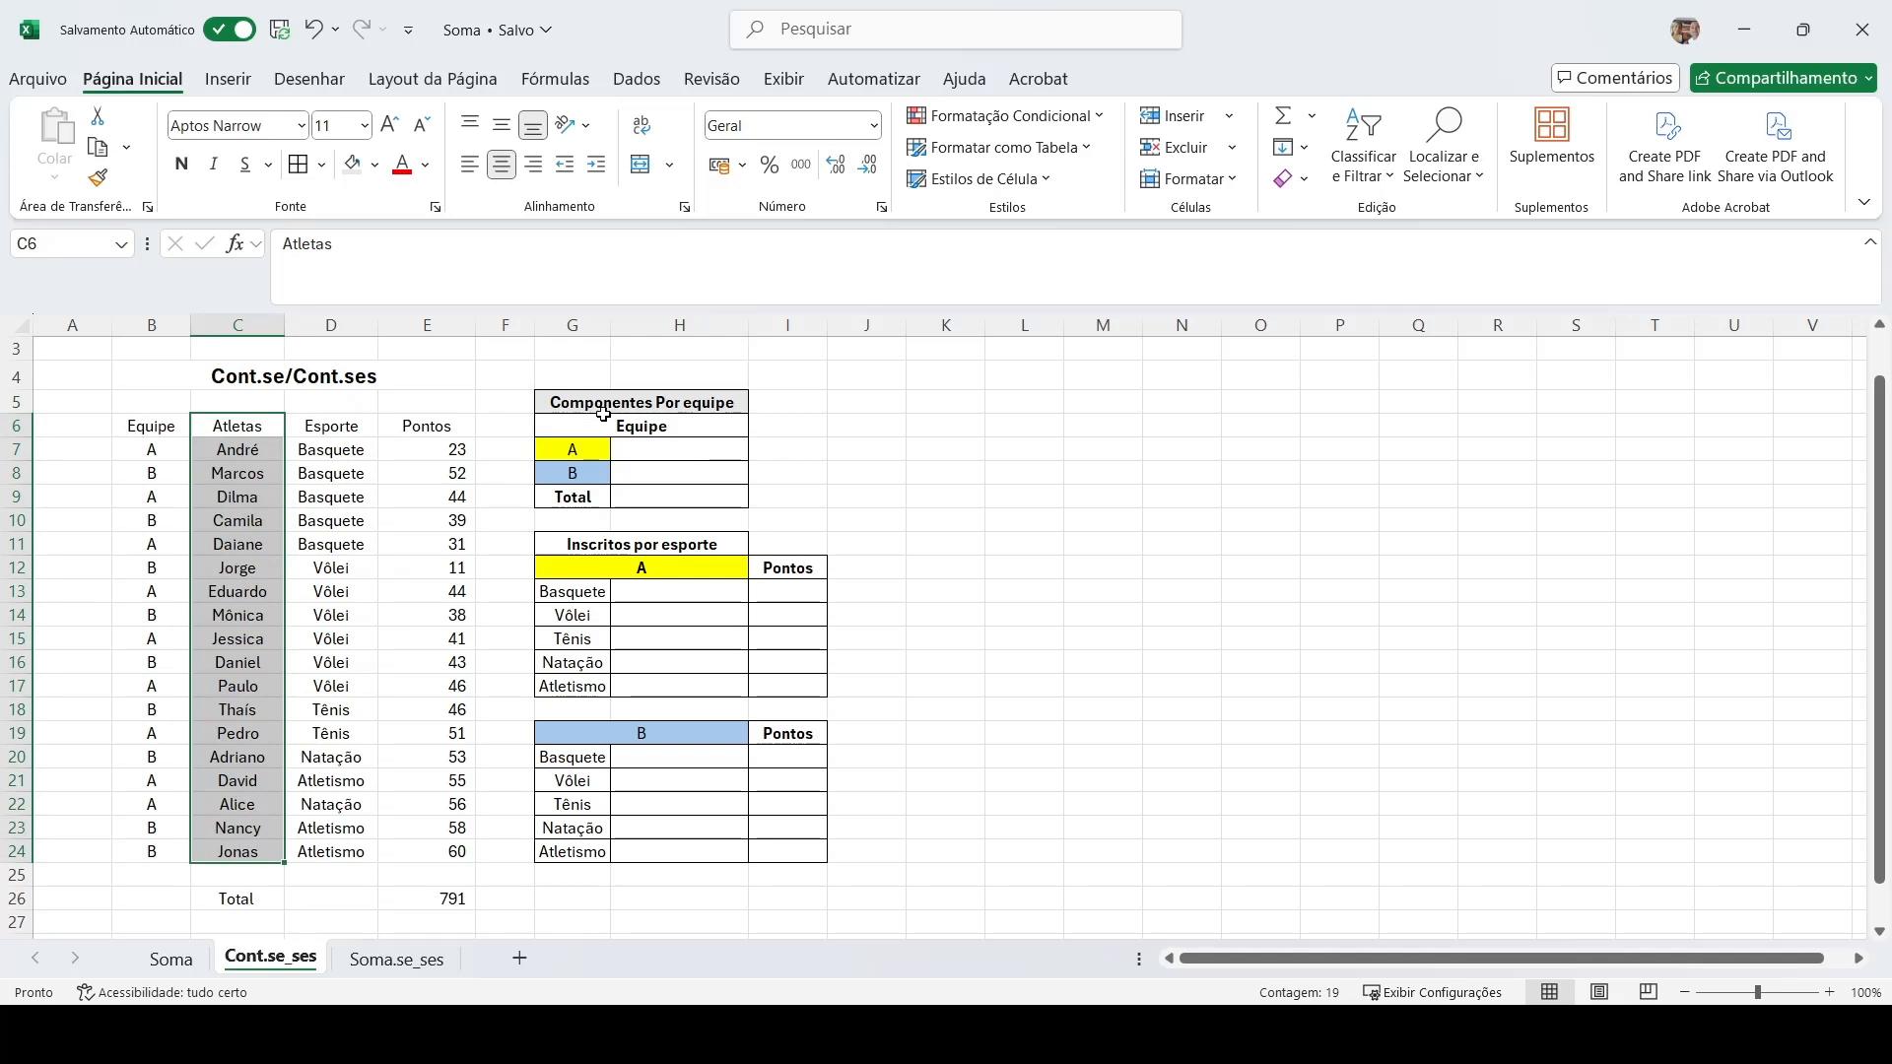
click(579, 447)
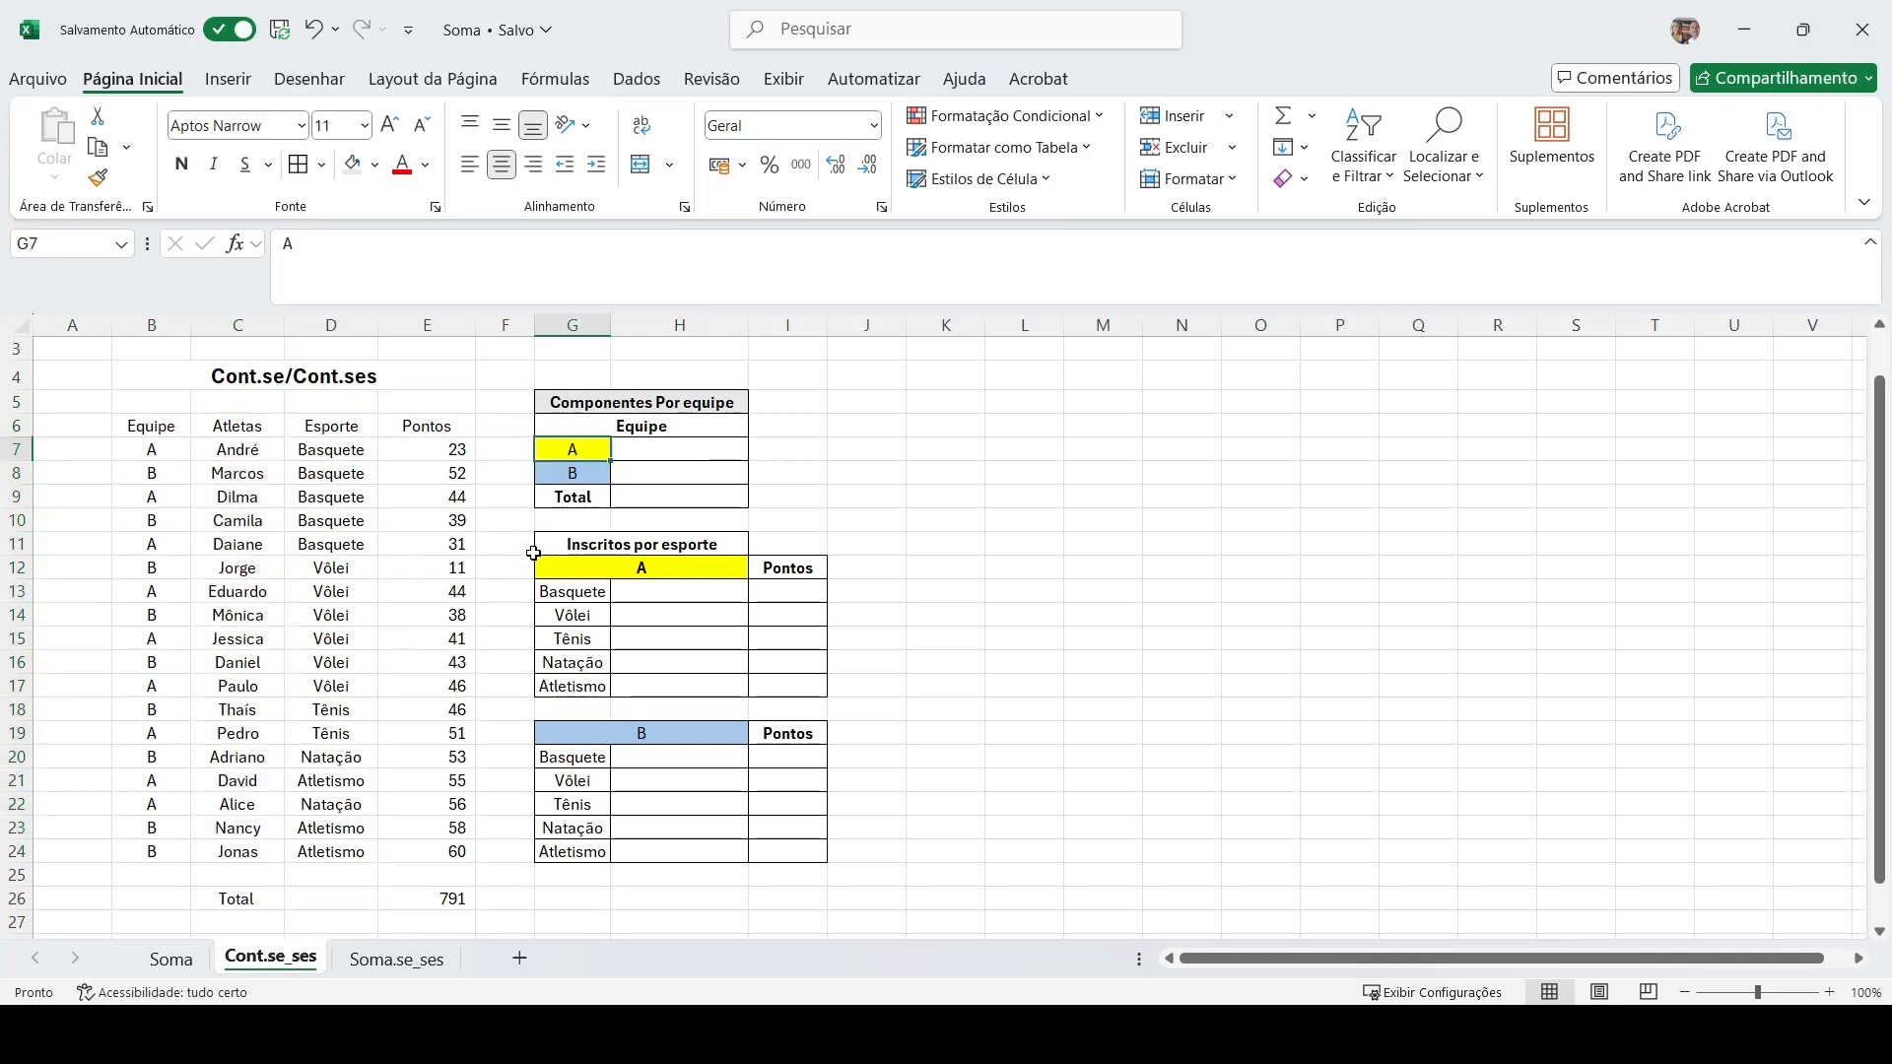
click(597, 475)
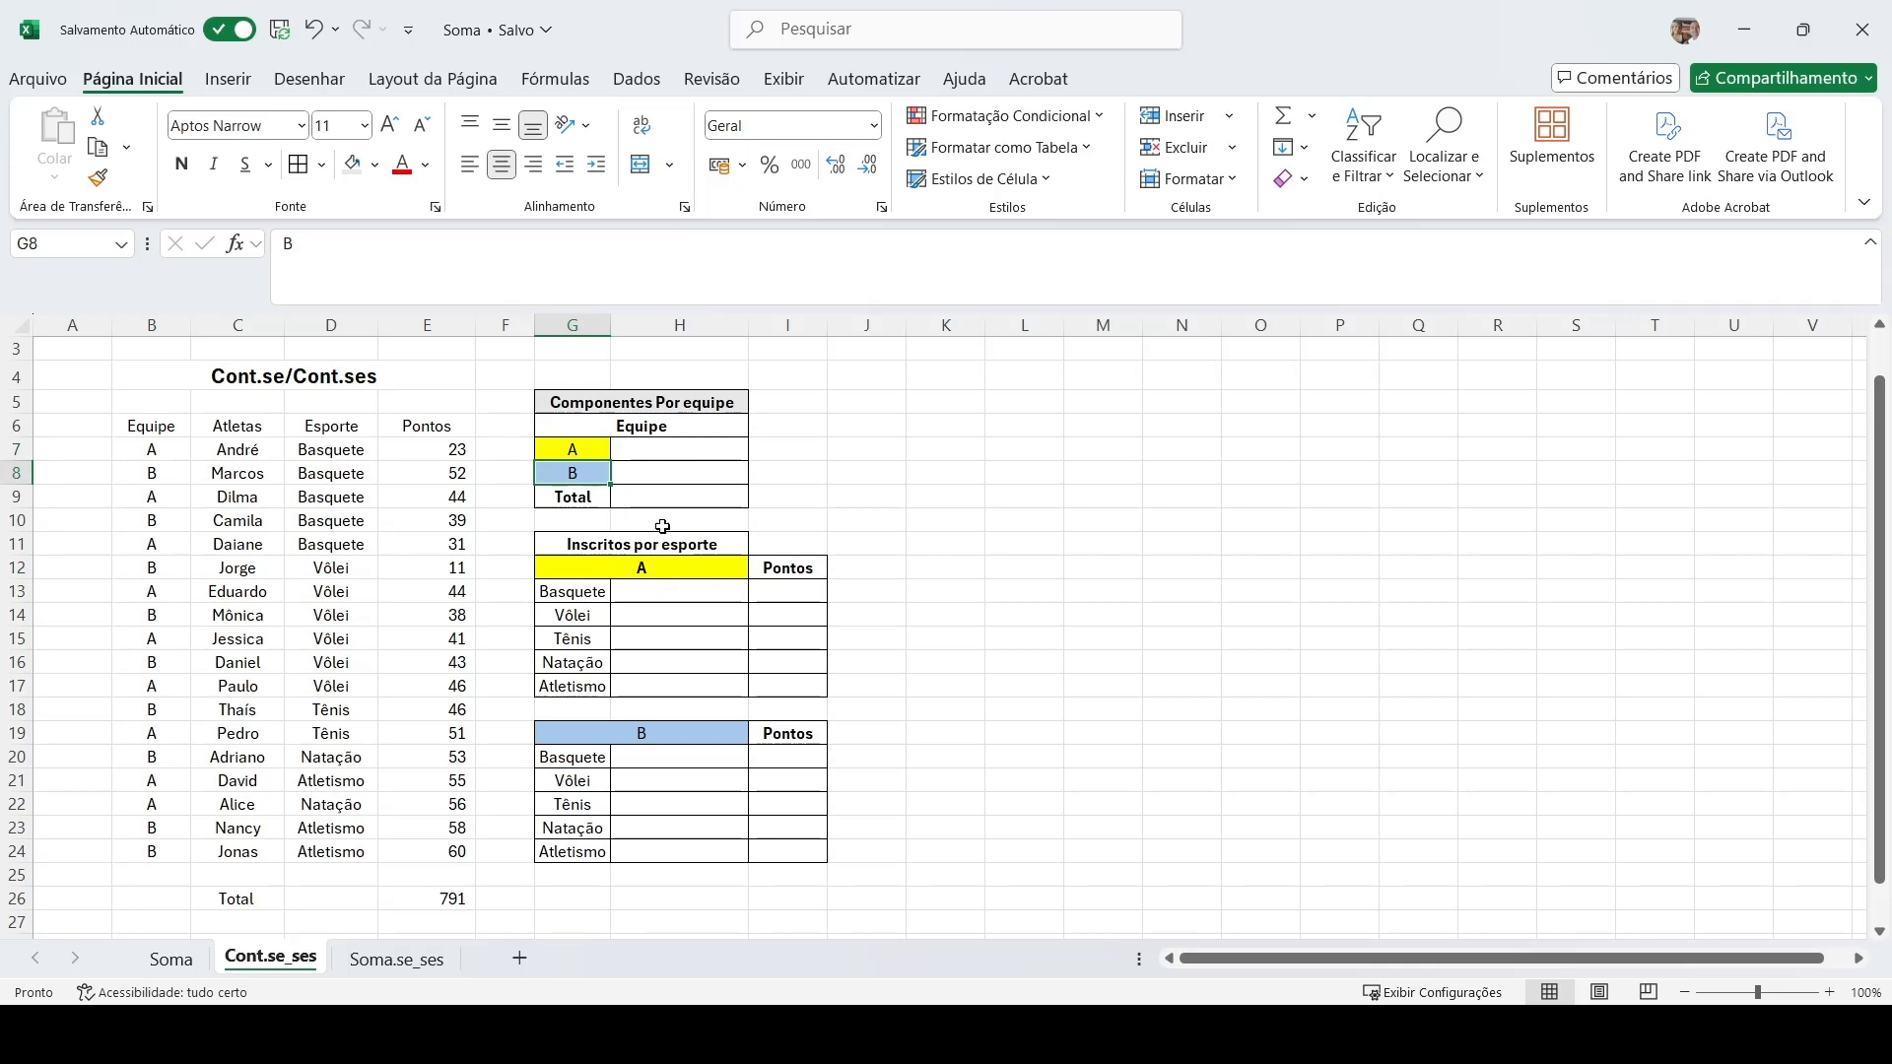
double_click(236, 381)
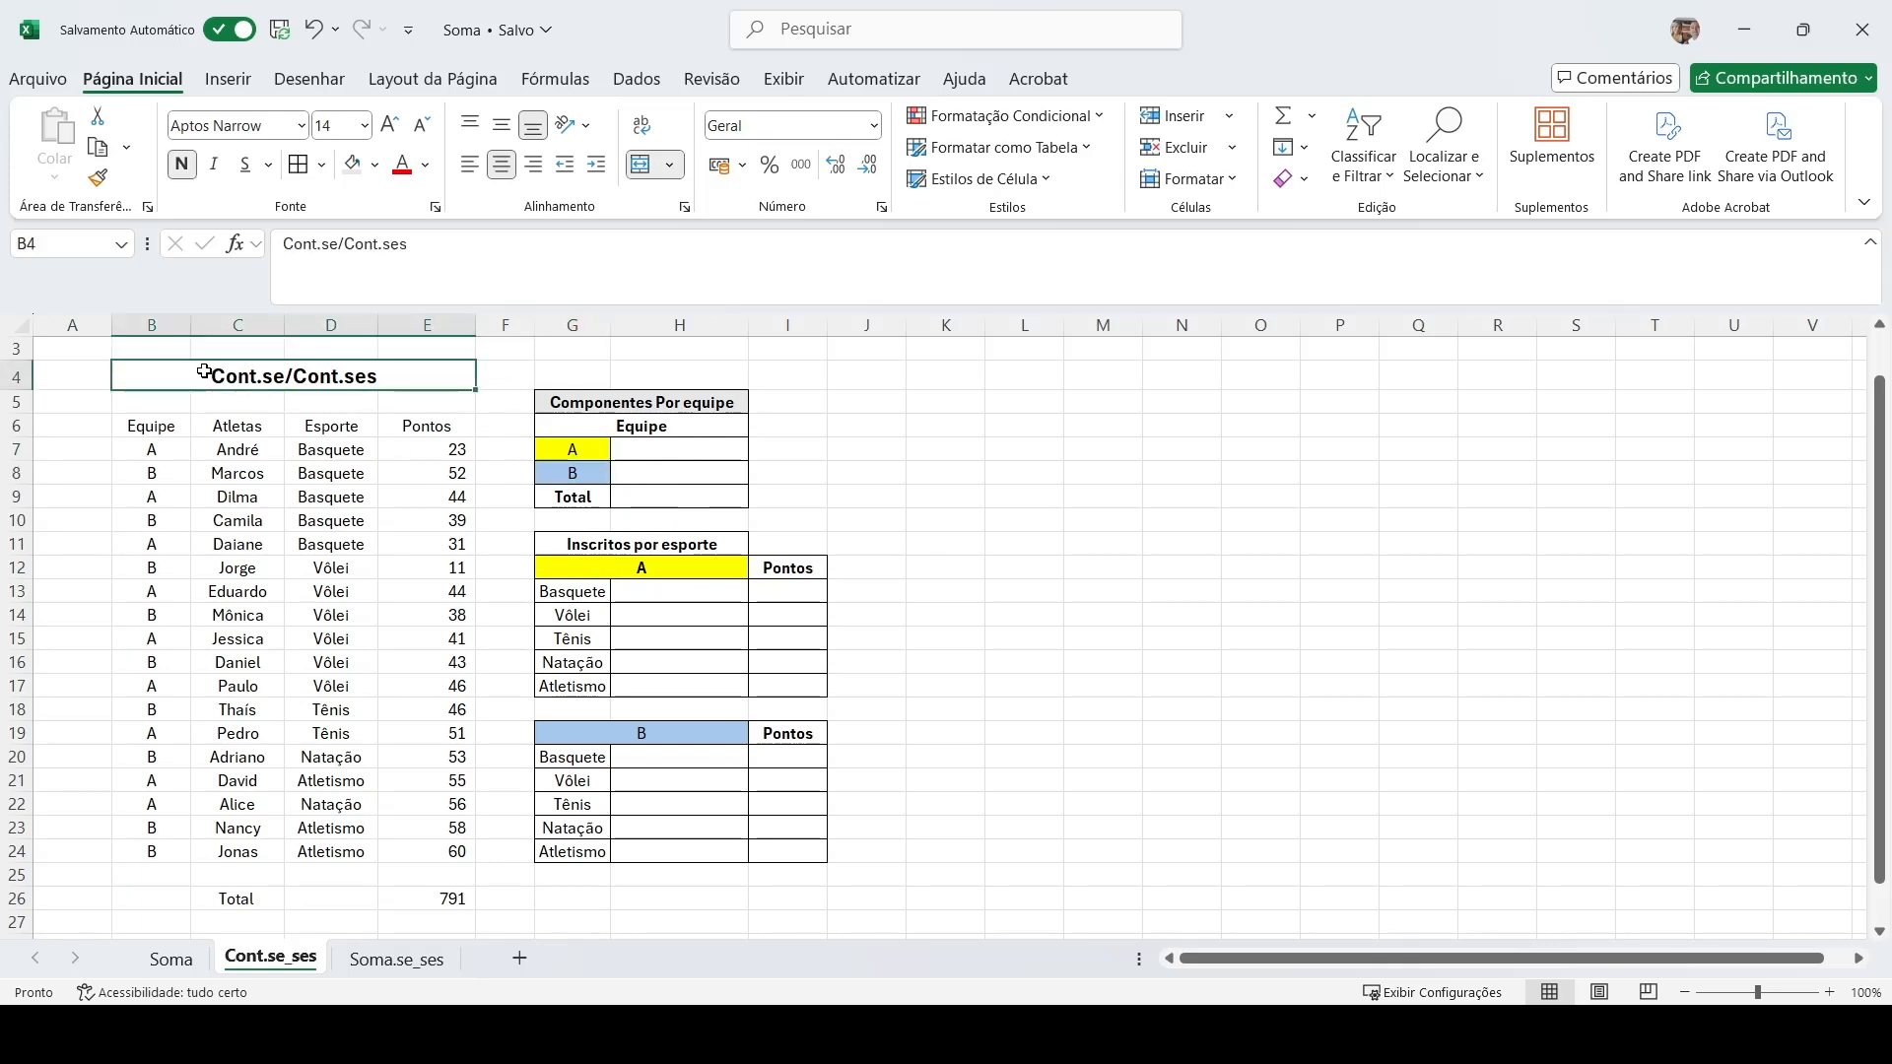
drag(196, 378, 291, 377)
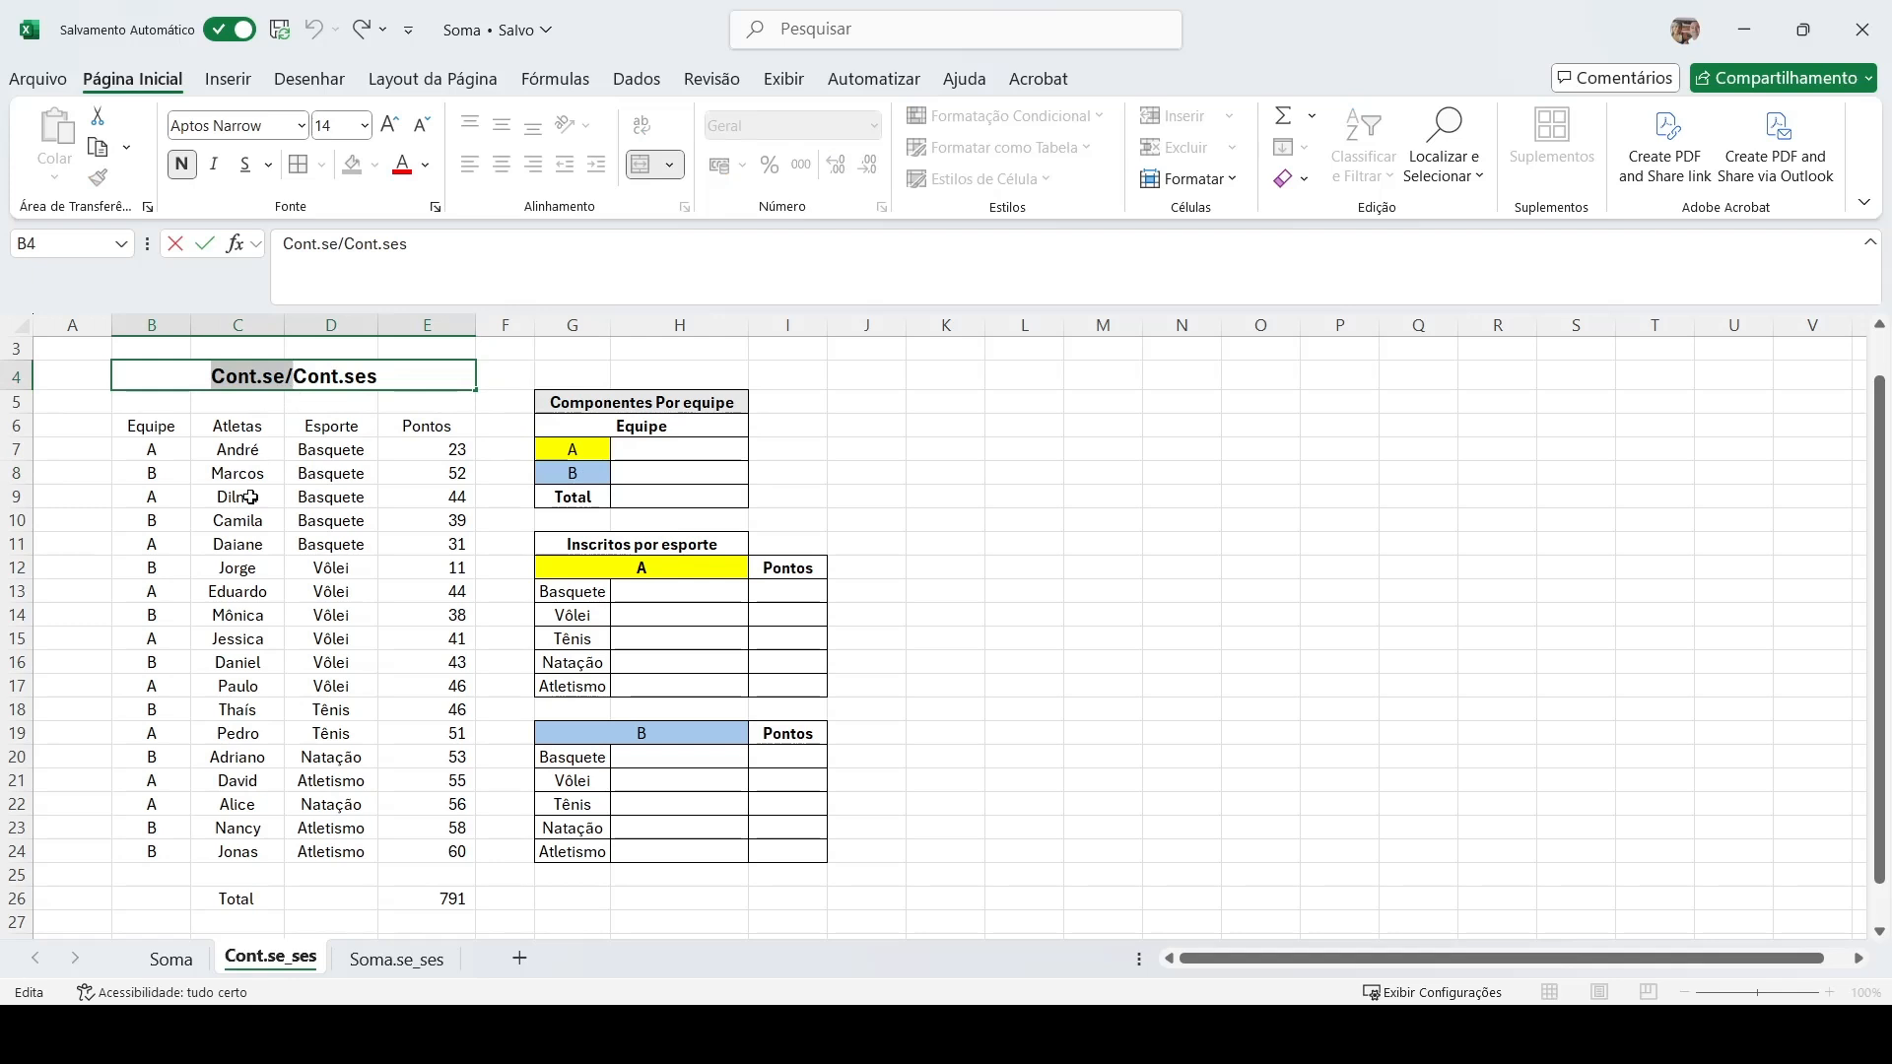
Start a CONT.SE formula in H7 for team A, using the Equipe column as the absolute range $B$7:$B$24.
click(687, 449)
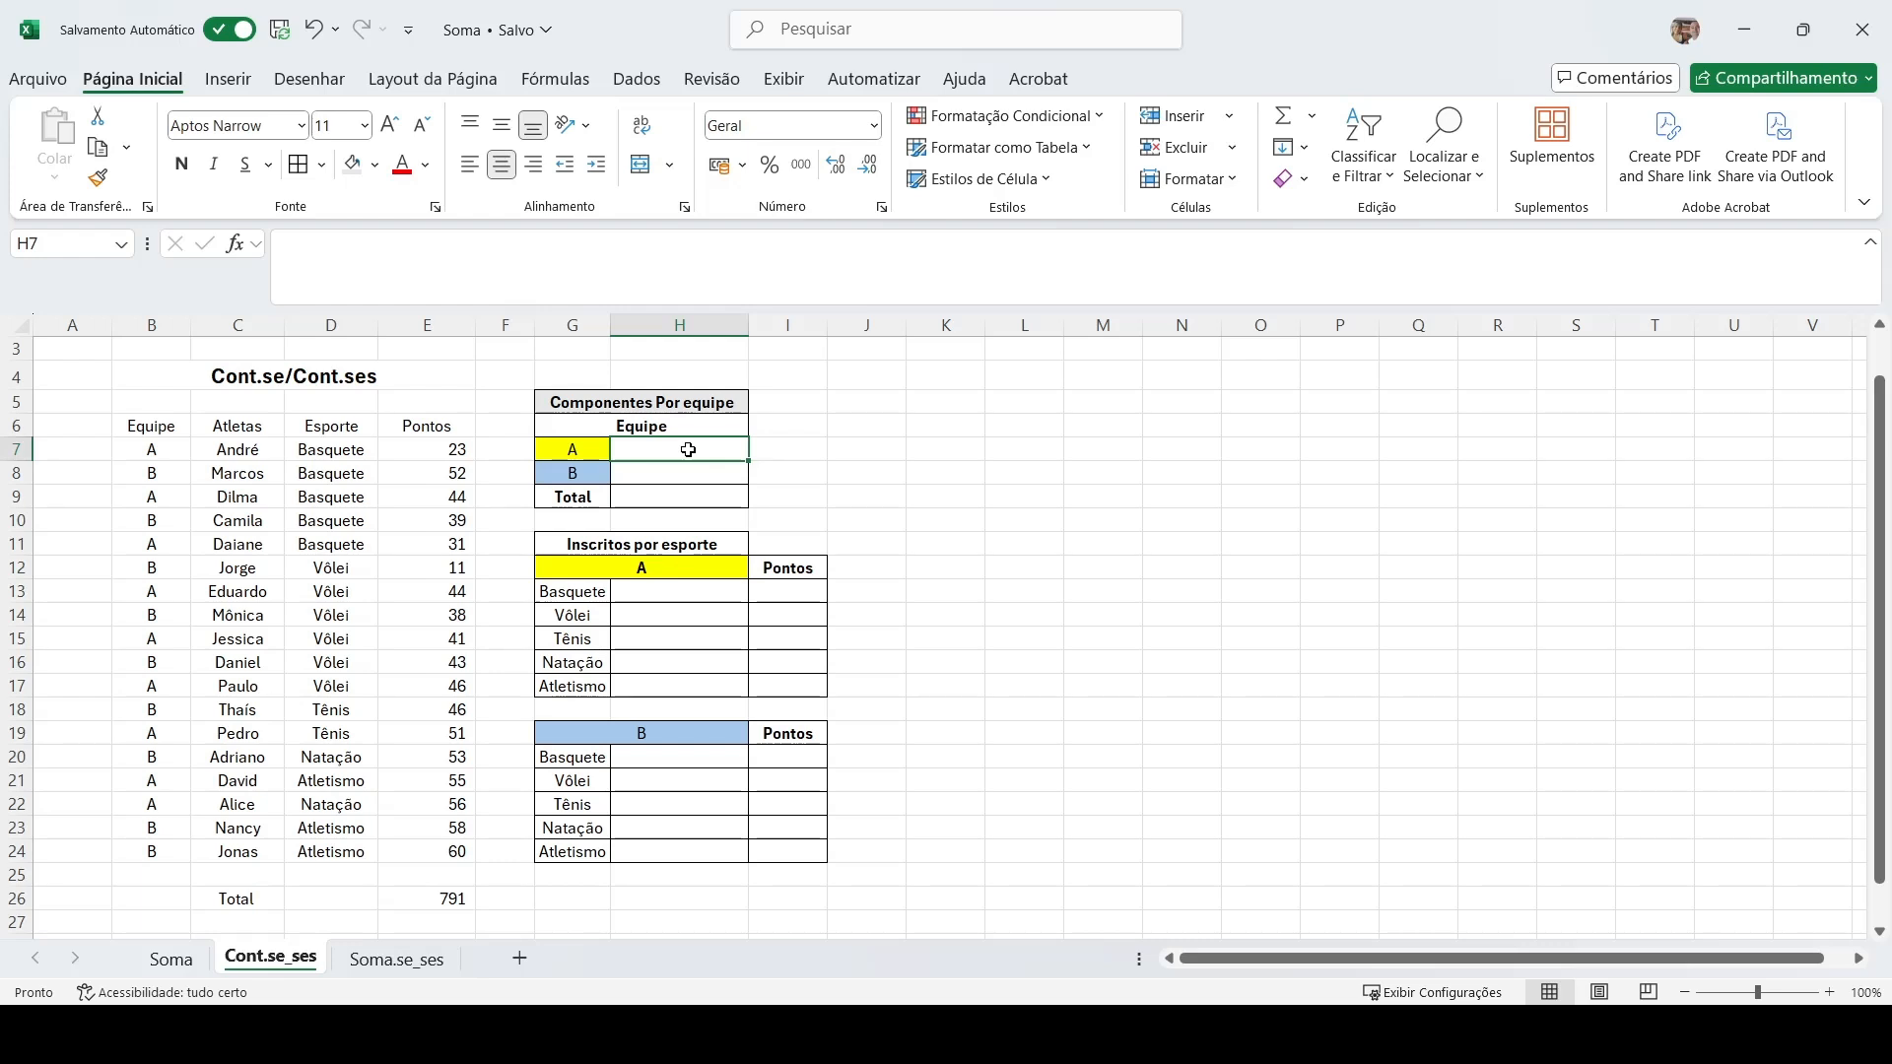
text(=)
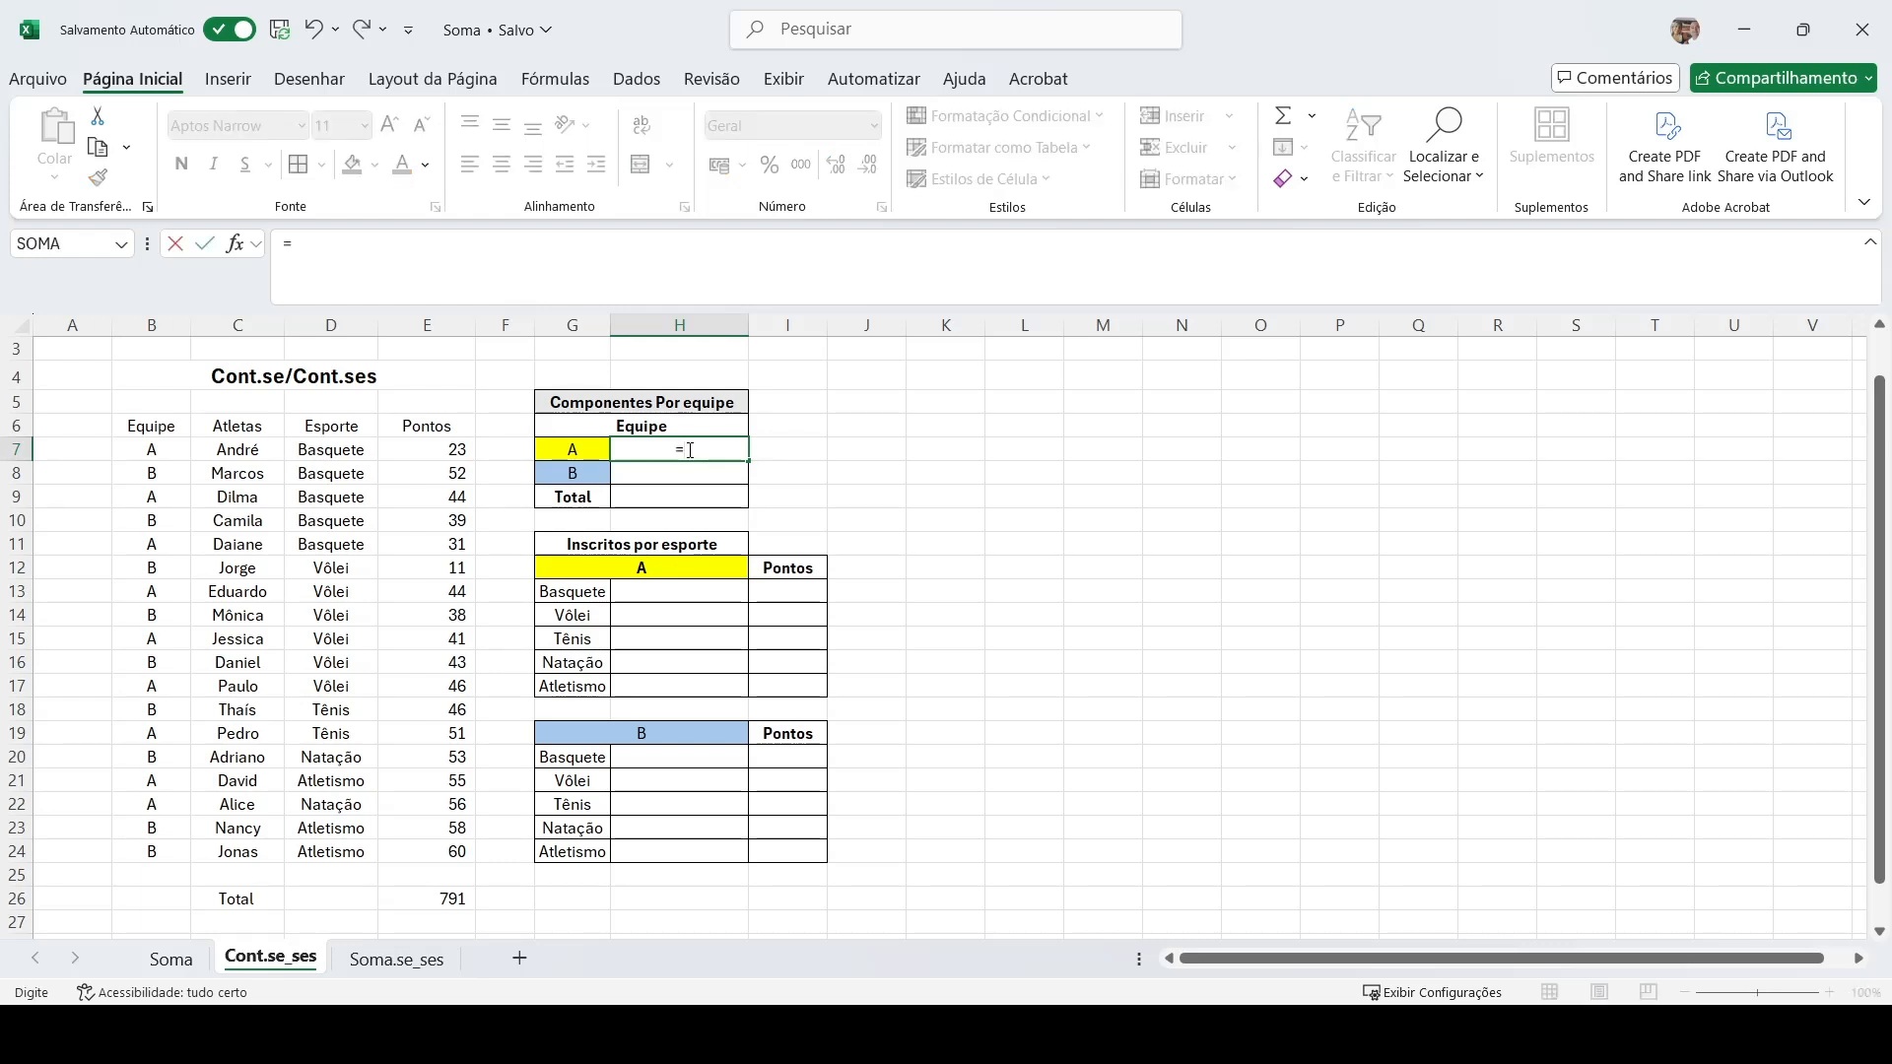
text(cont)
click(660, 449)
text(se)
key(Tab)
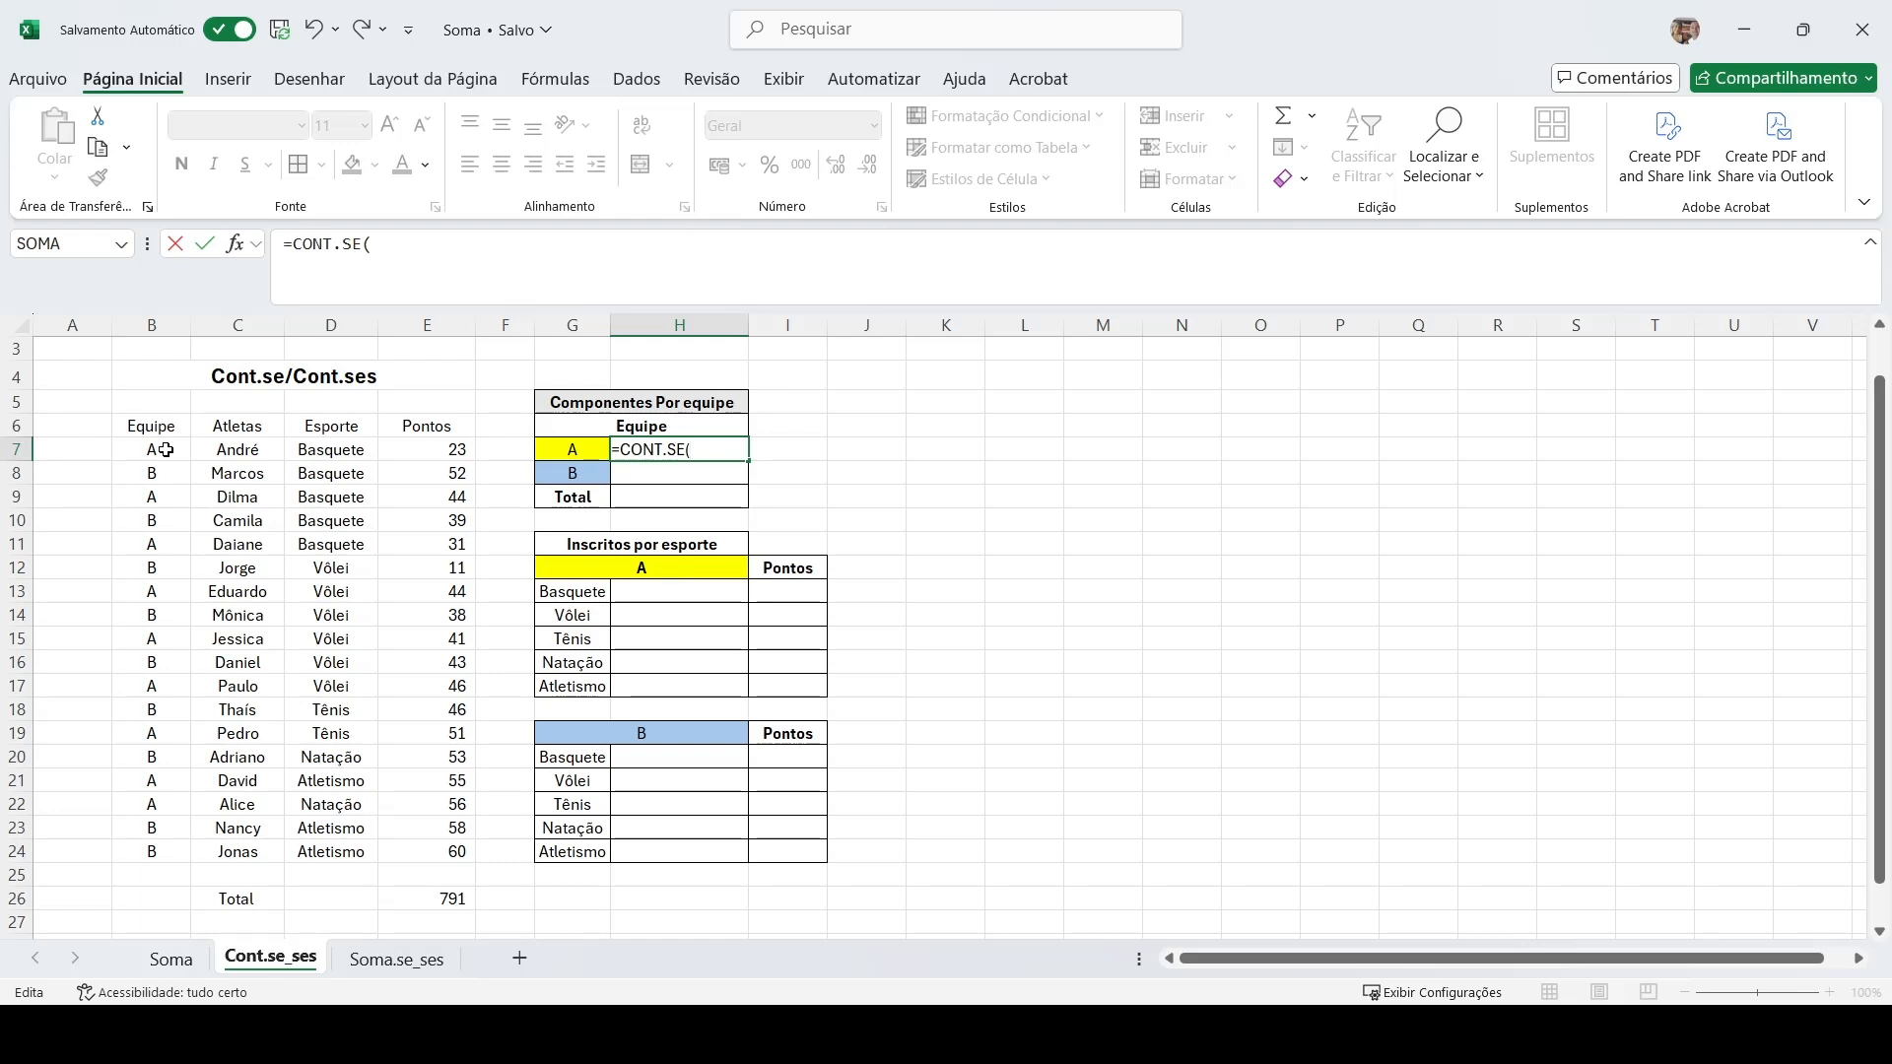
drag(165, 450, 155, 845)
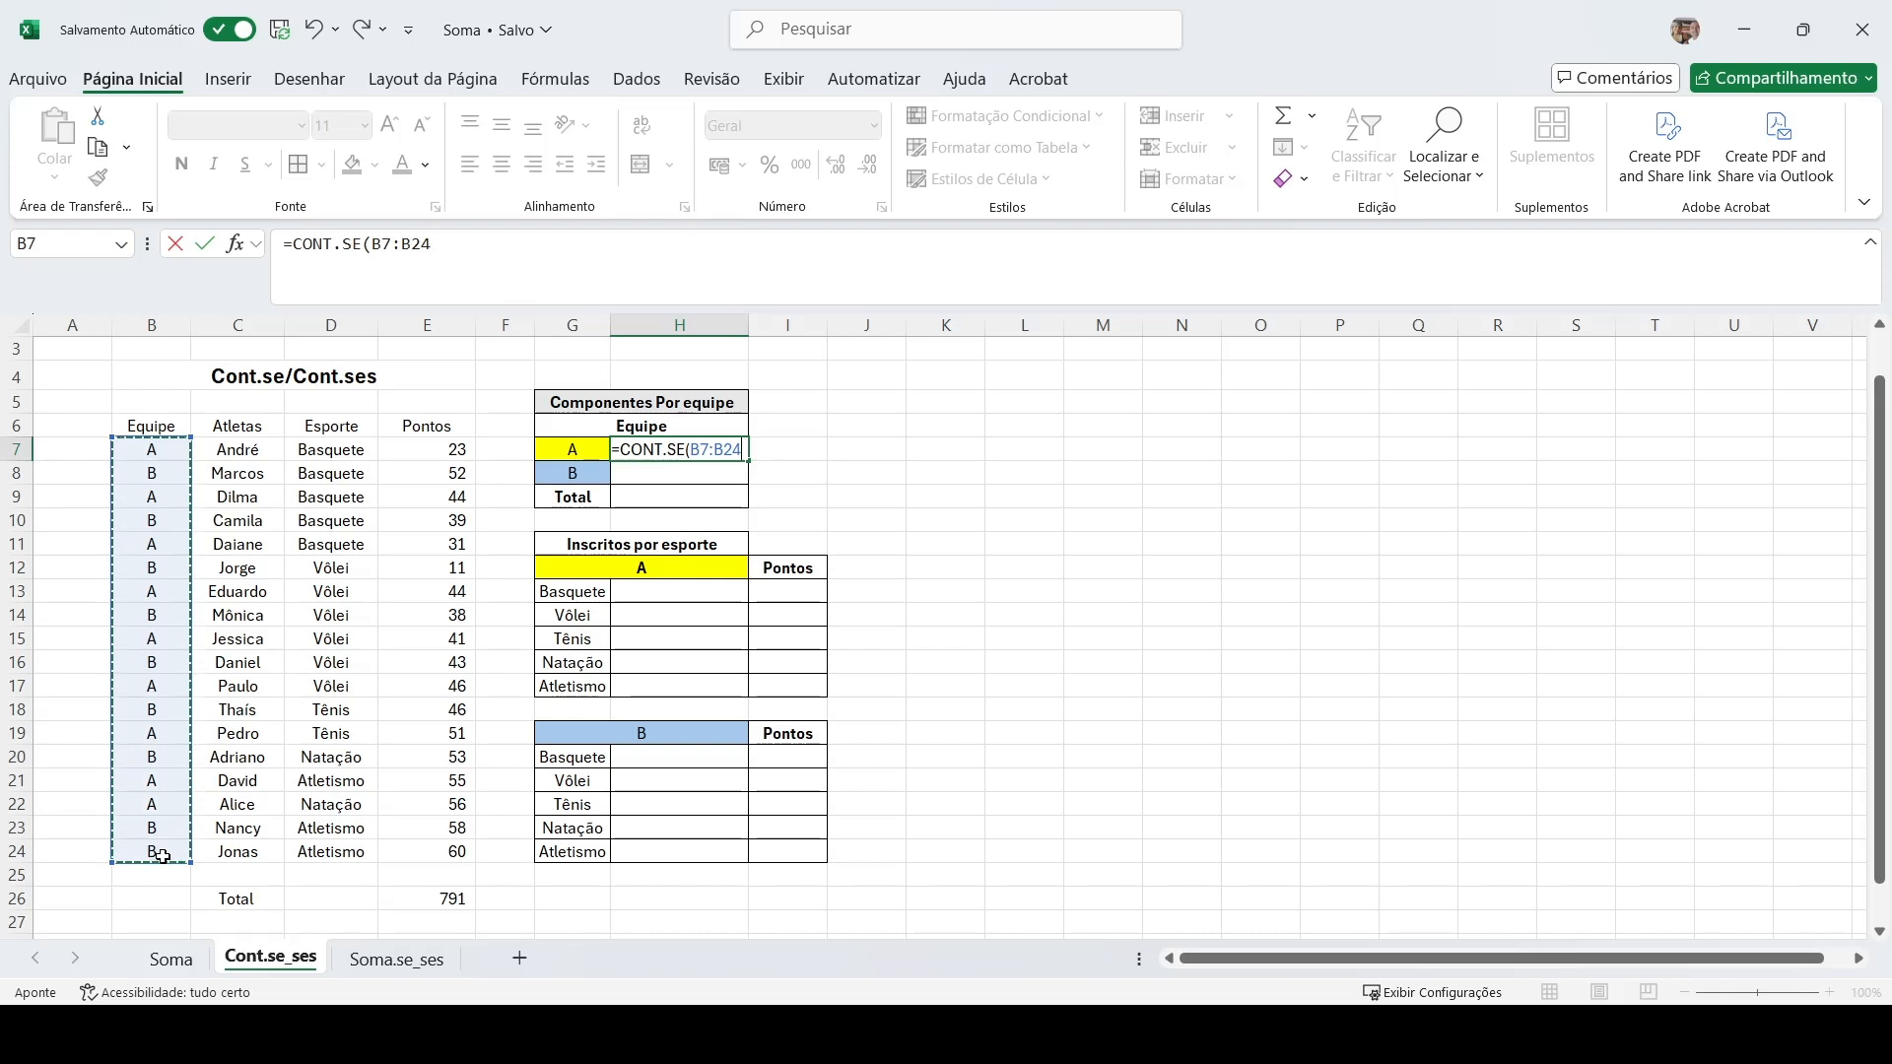
click(162, 855)
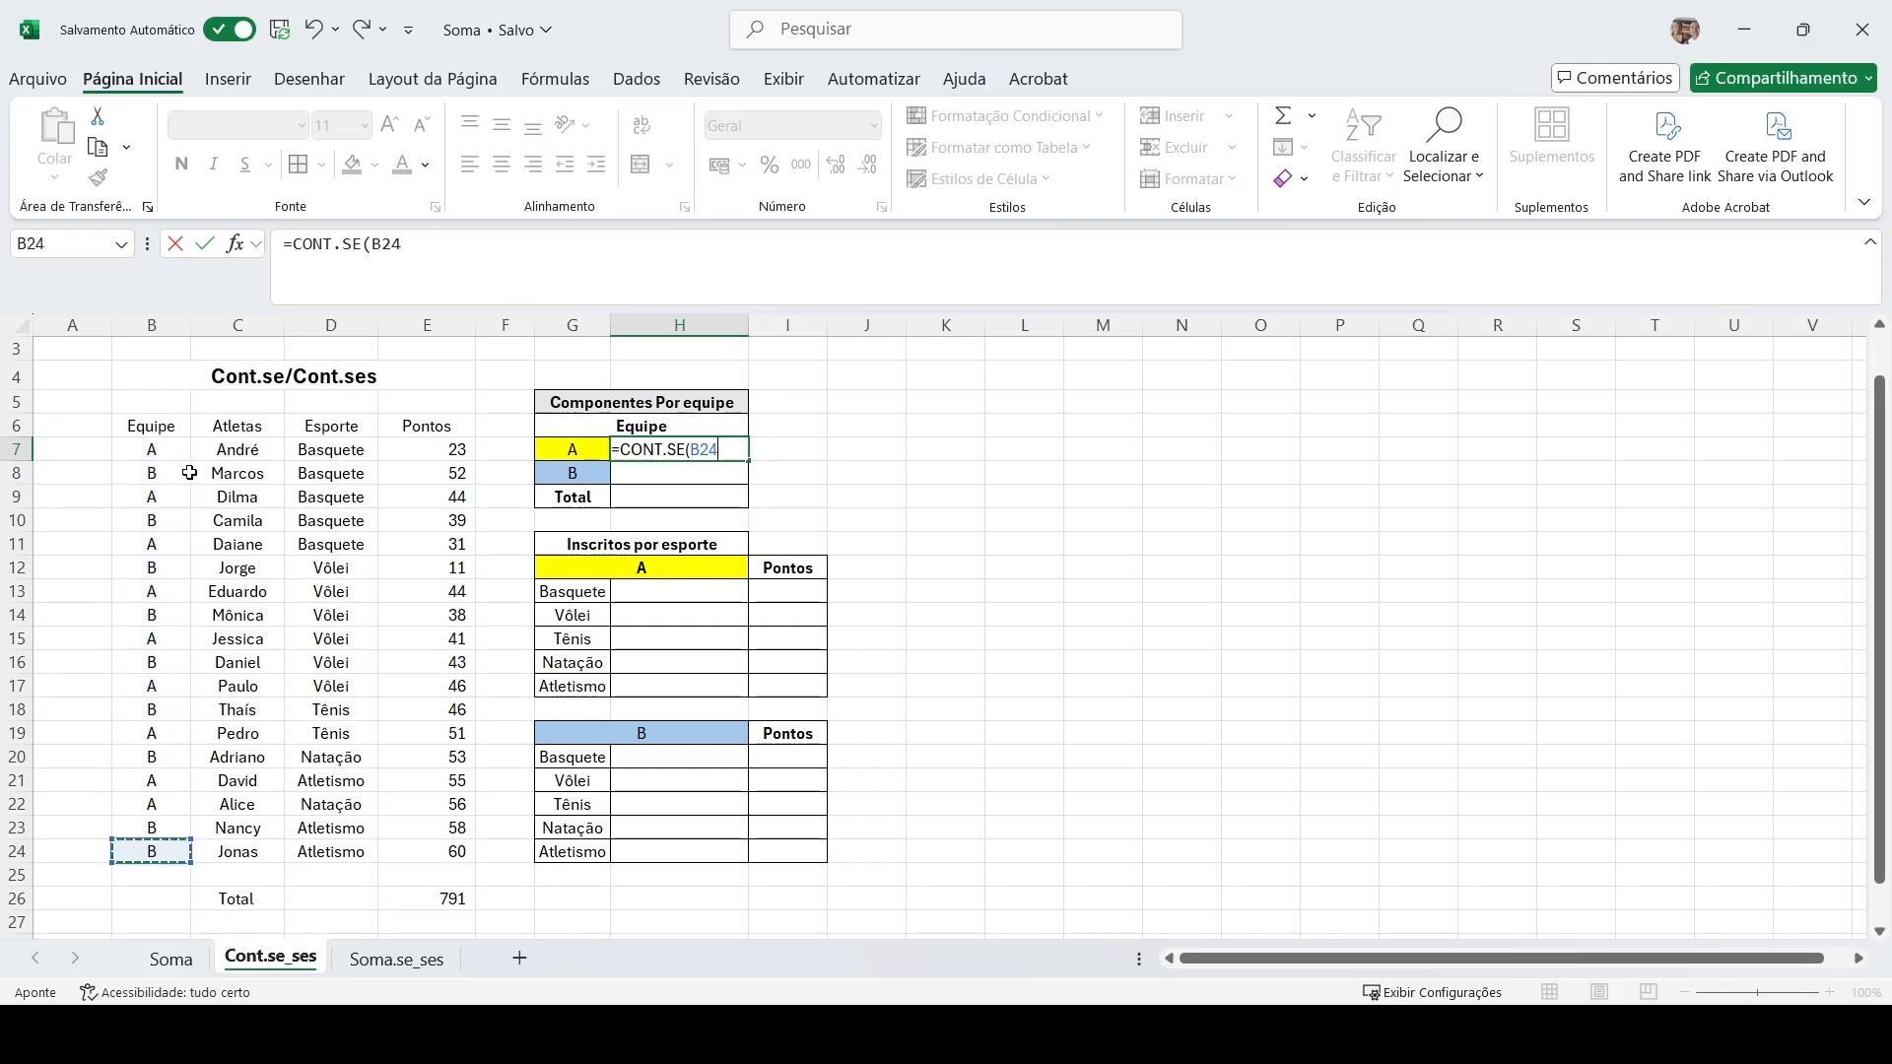
drag(150, 451, 160, 854)
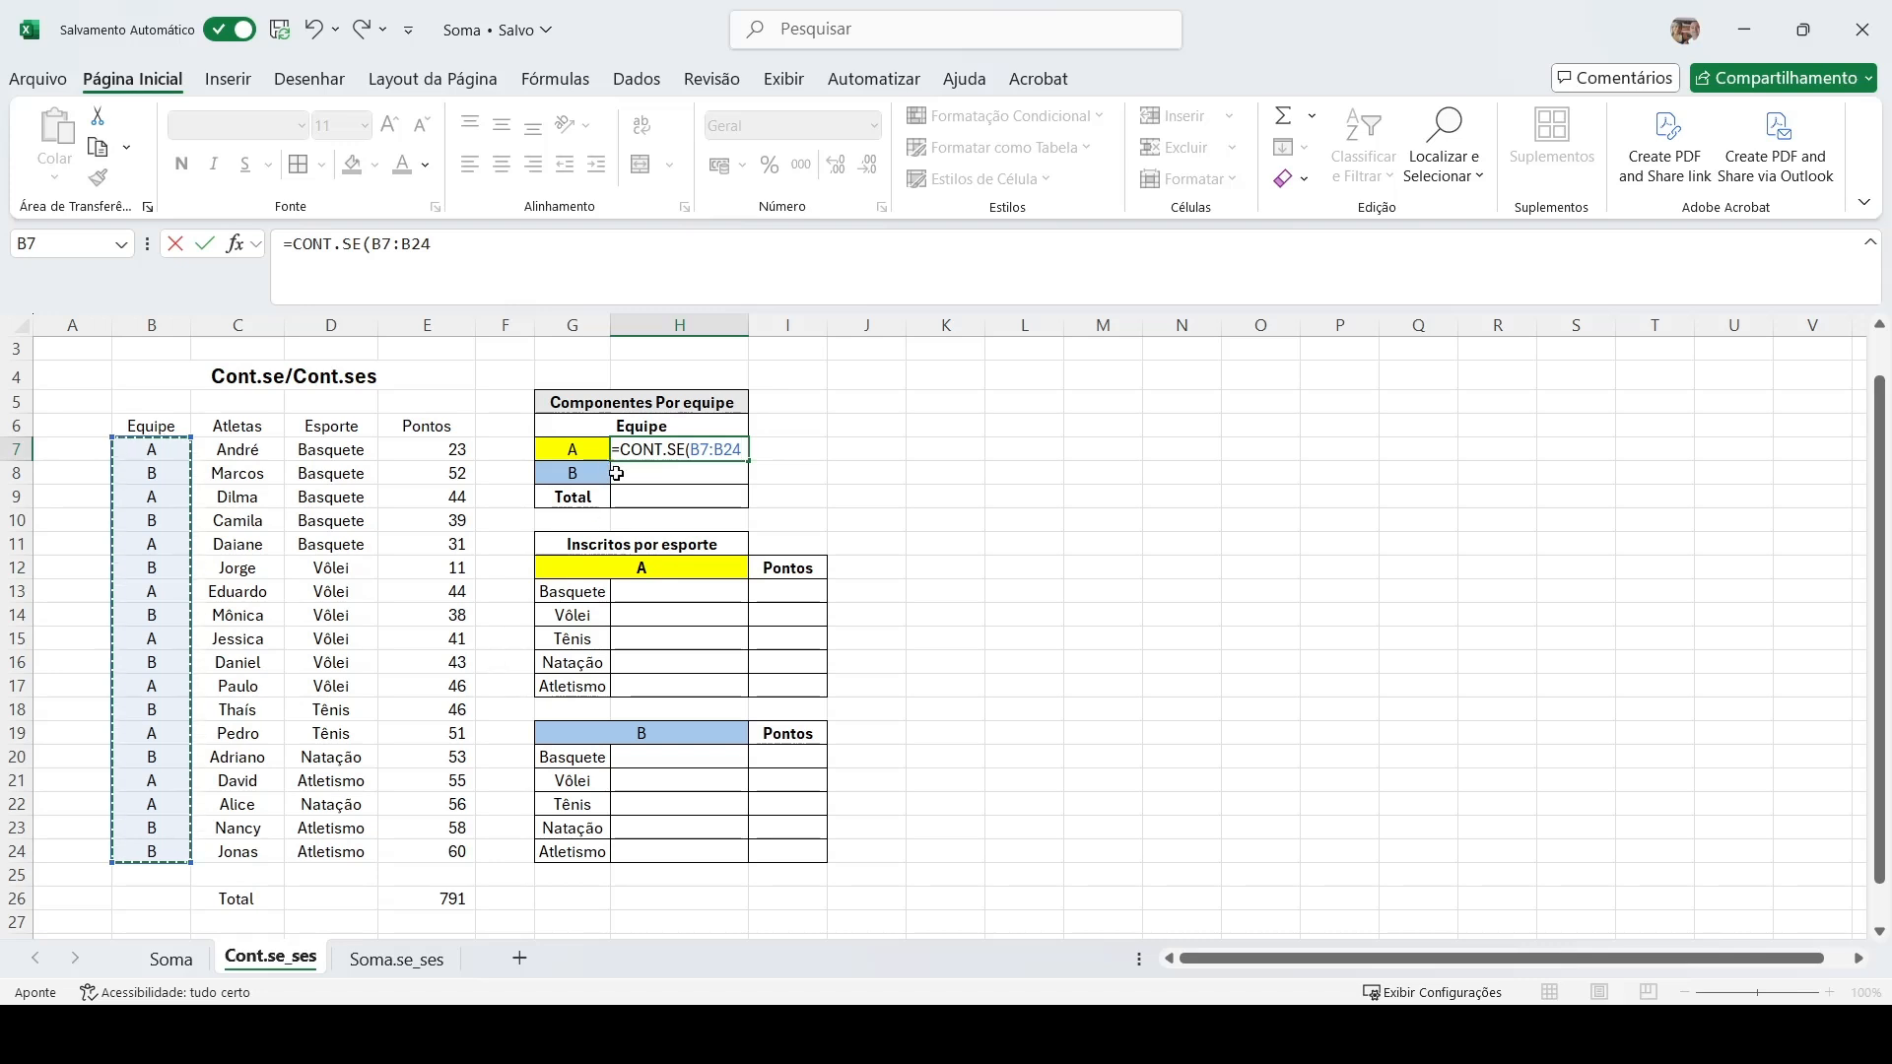
key(F4)
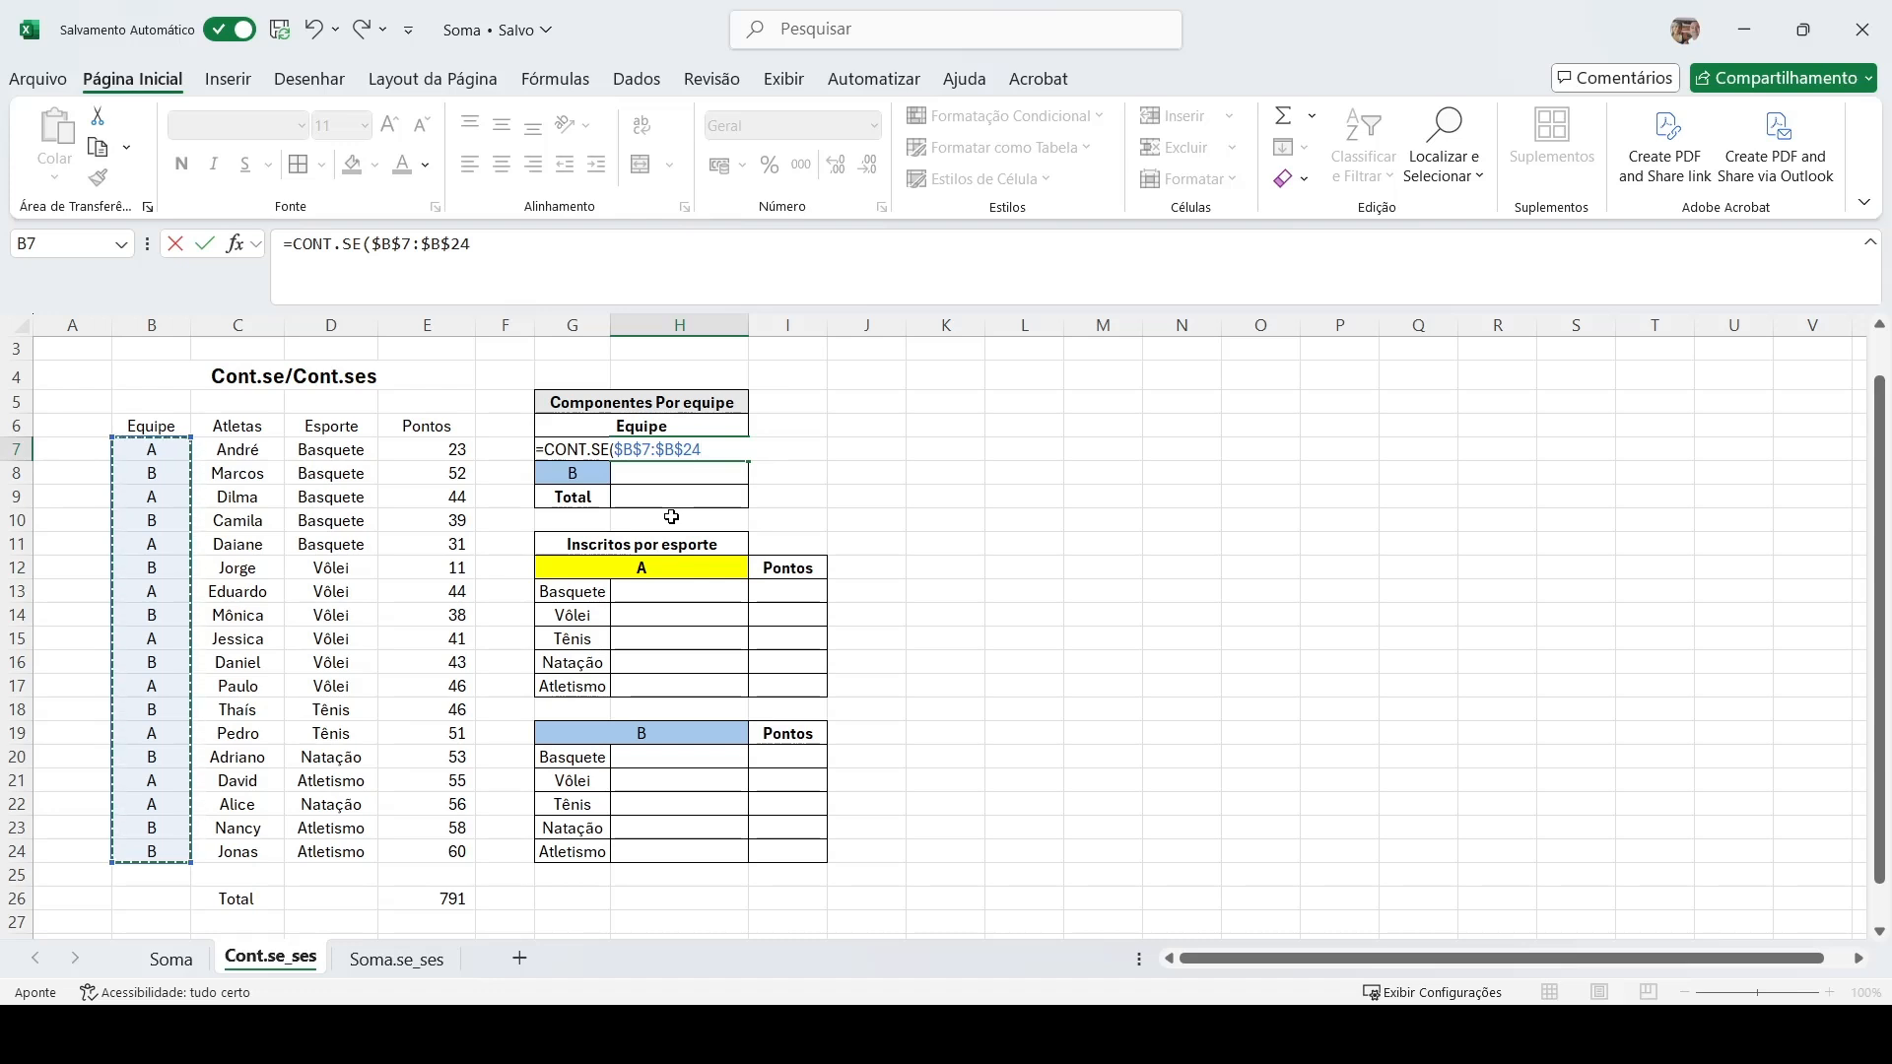
drag(150, 451, 149, 849)
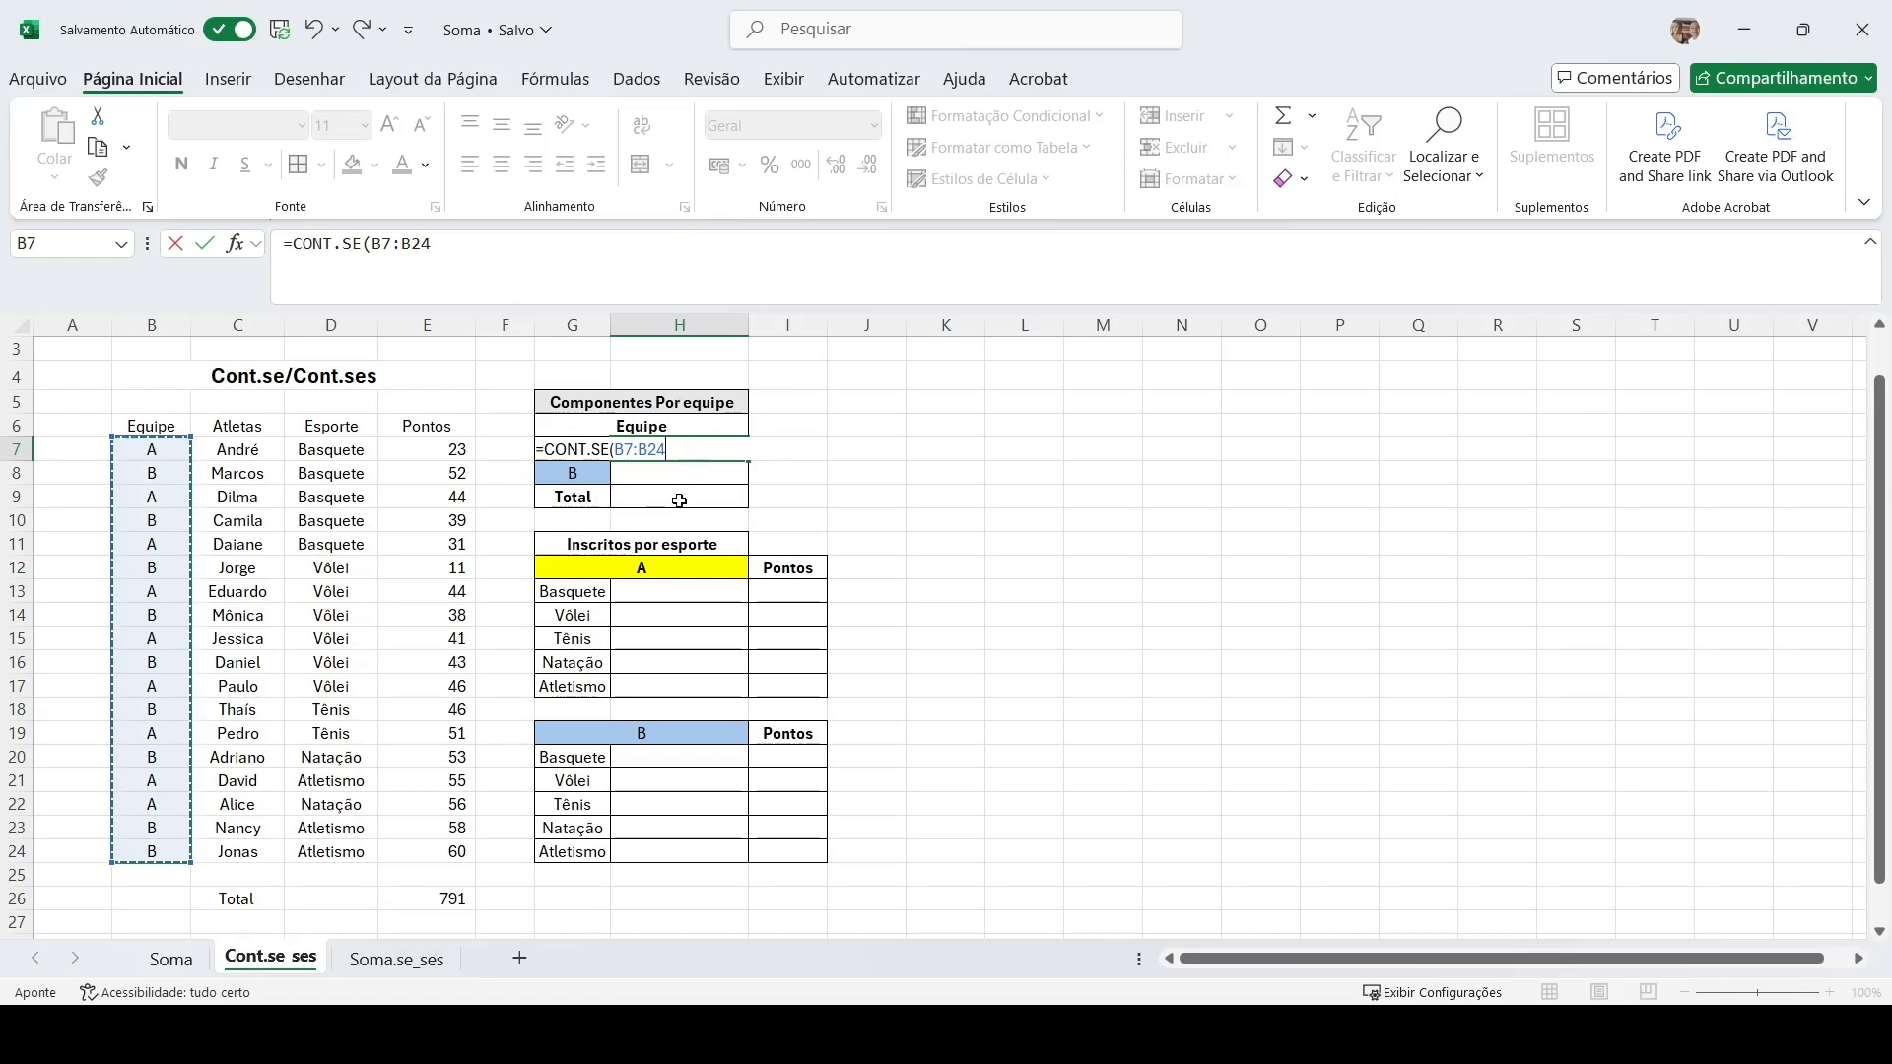
key(F4)
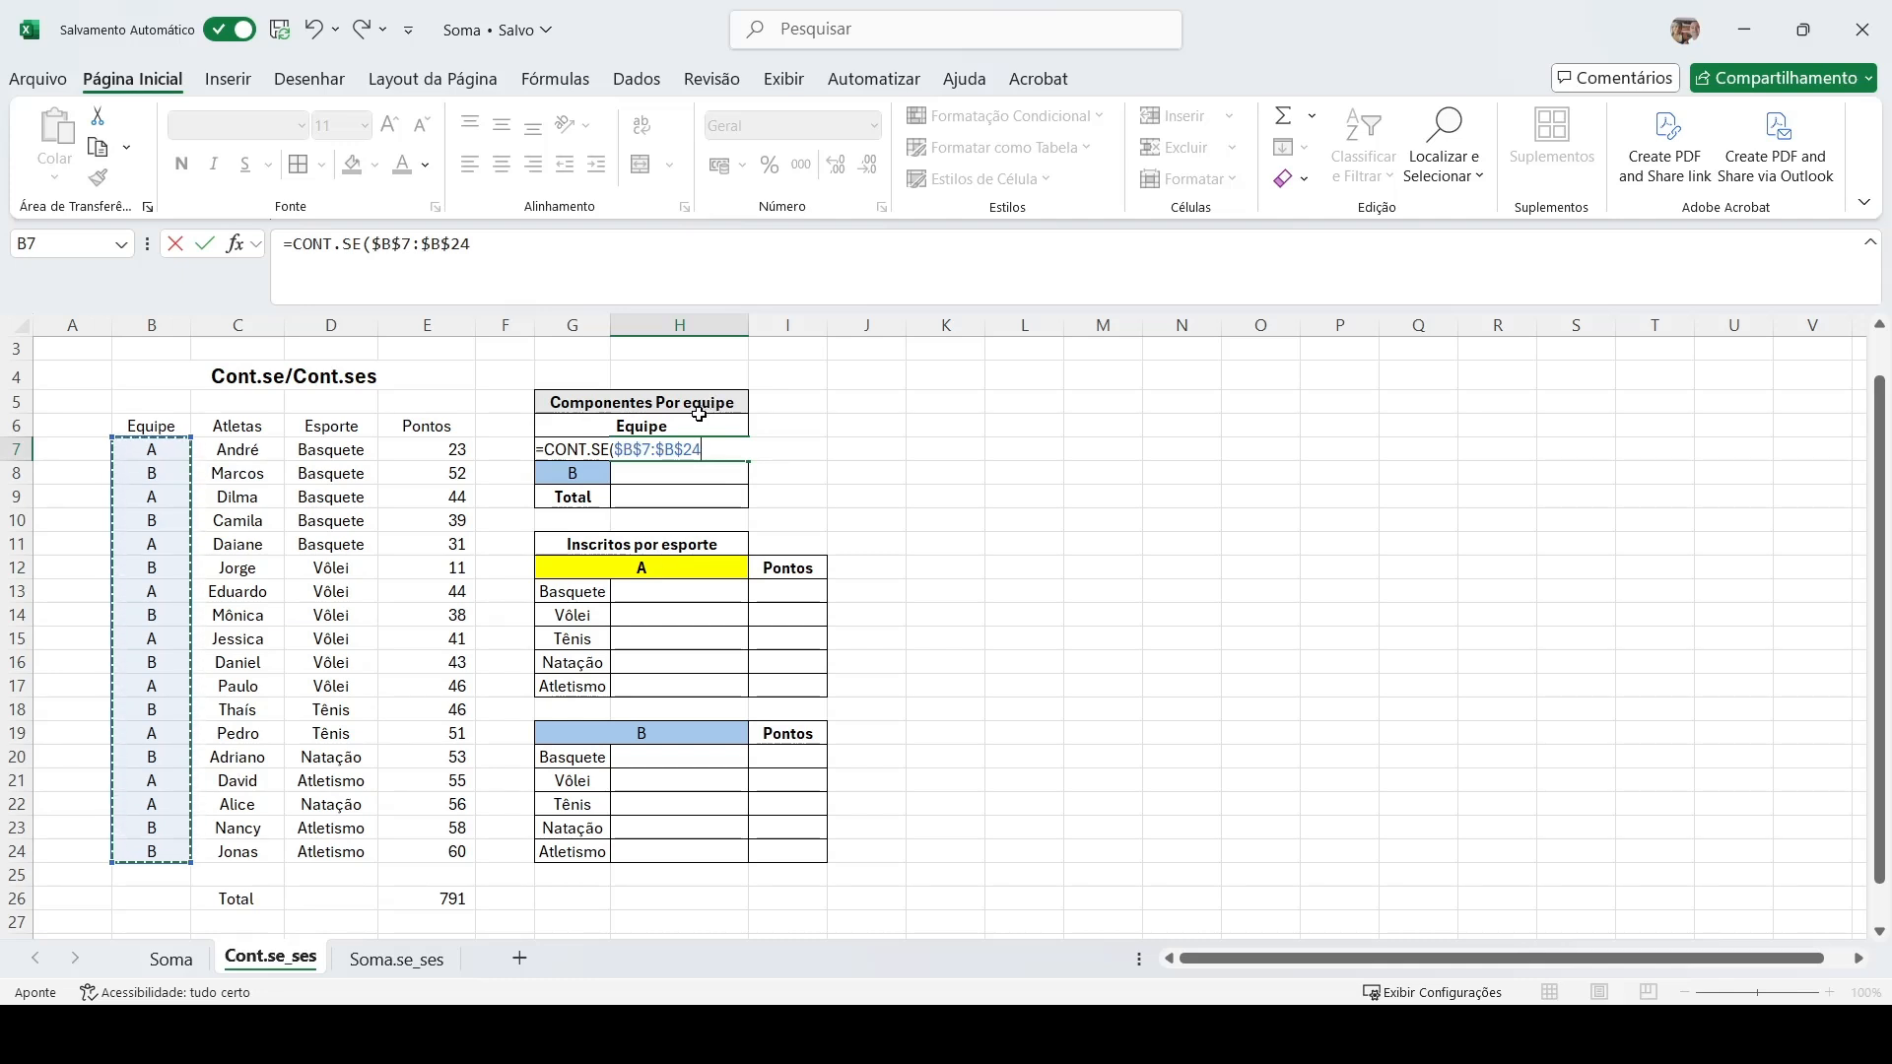
Complete the team A count formula with G7 as the criterion, giving =CONT.SE($B$7:$B$24;G7), and reselect H7.
text(;)
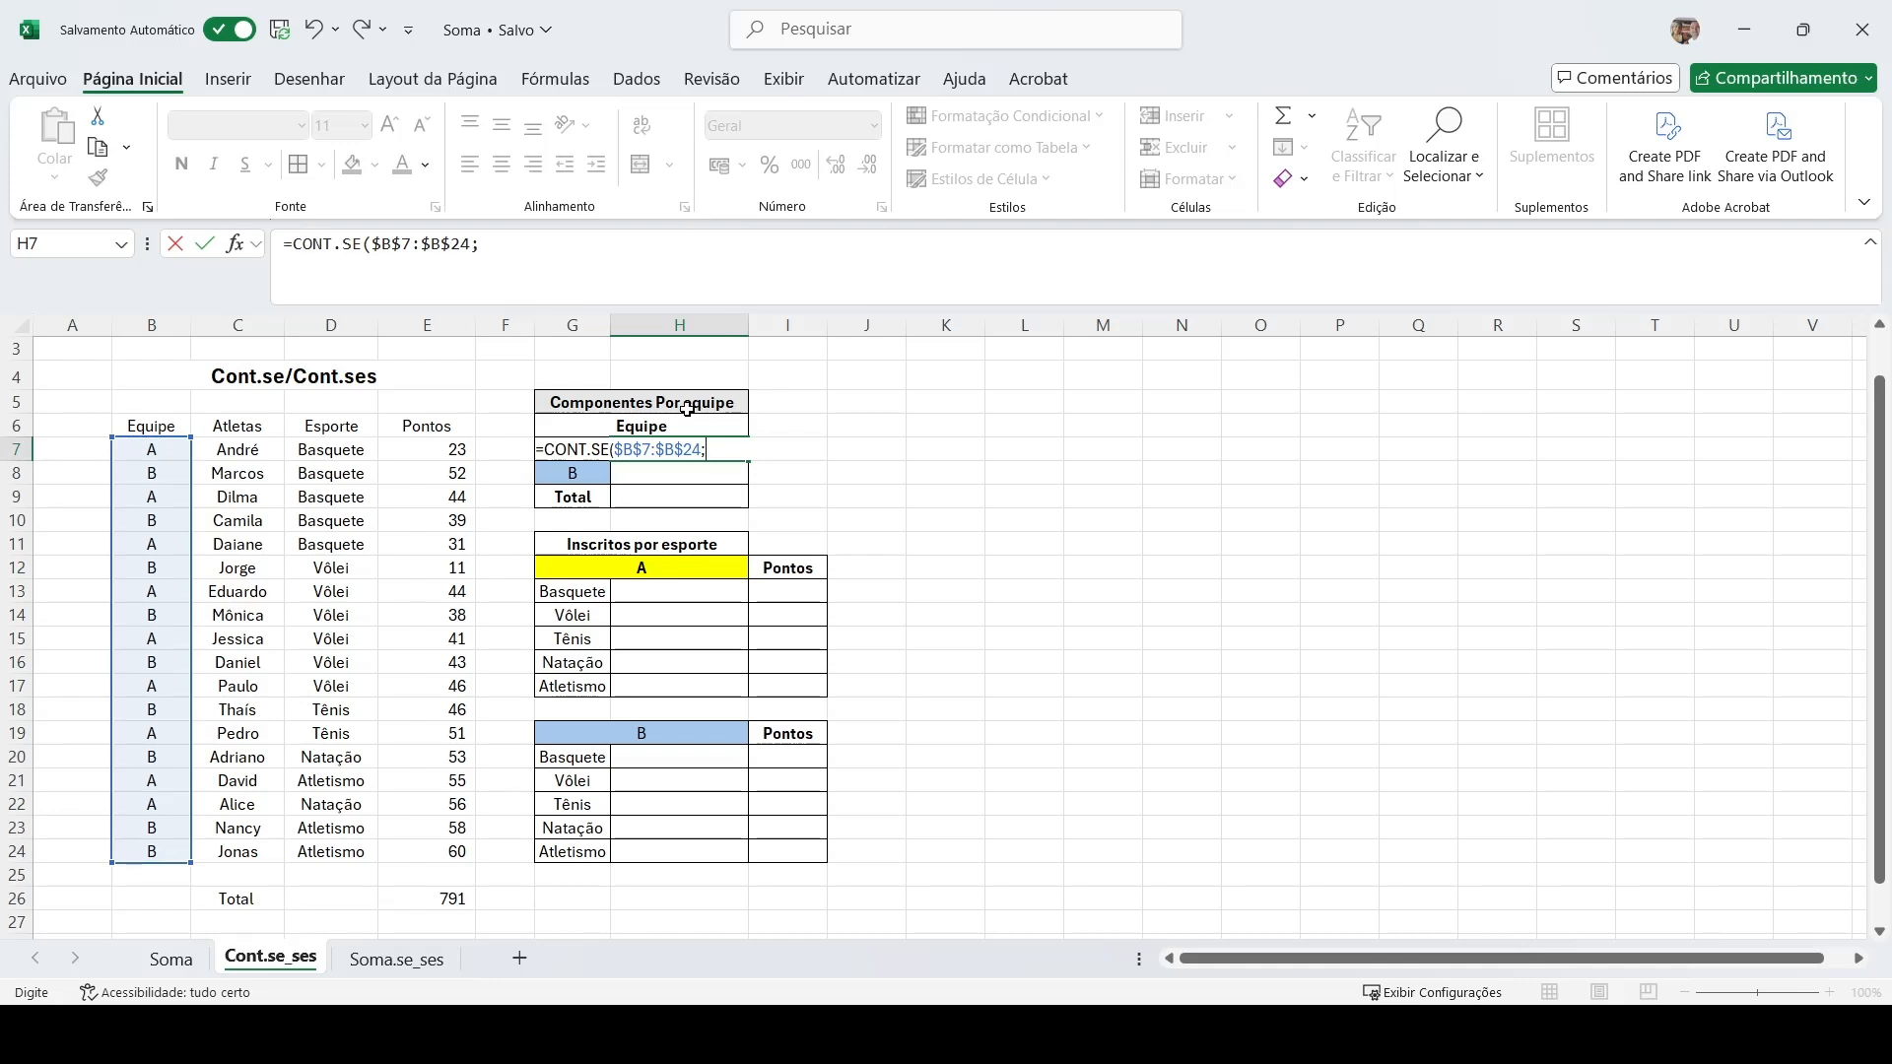
click(541, 475)
key(Up)
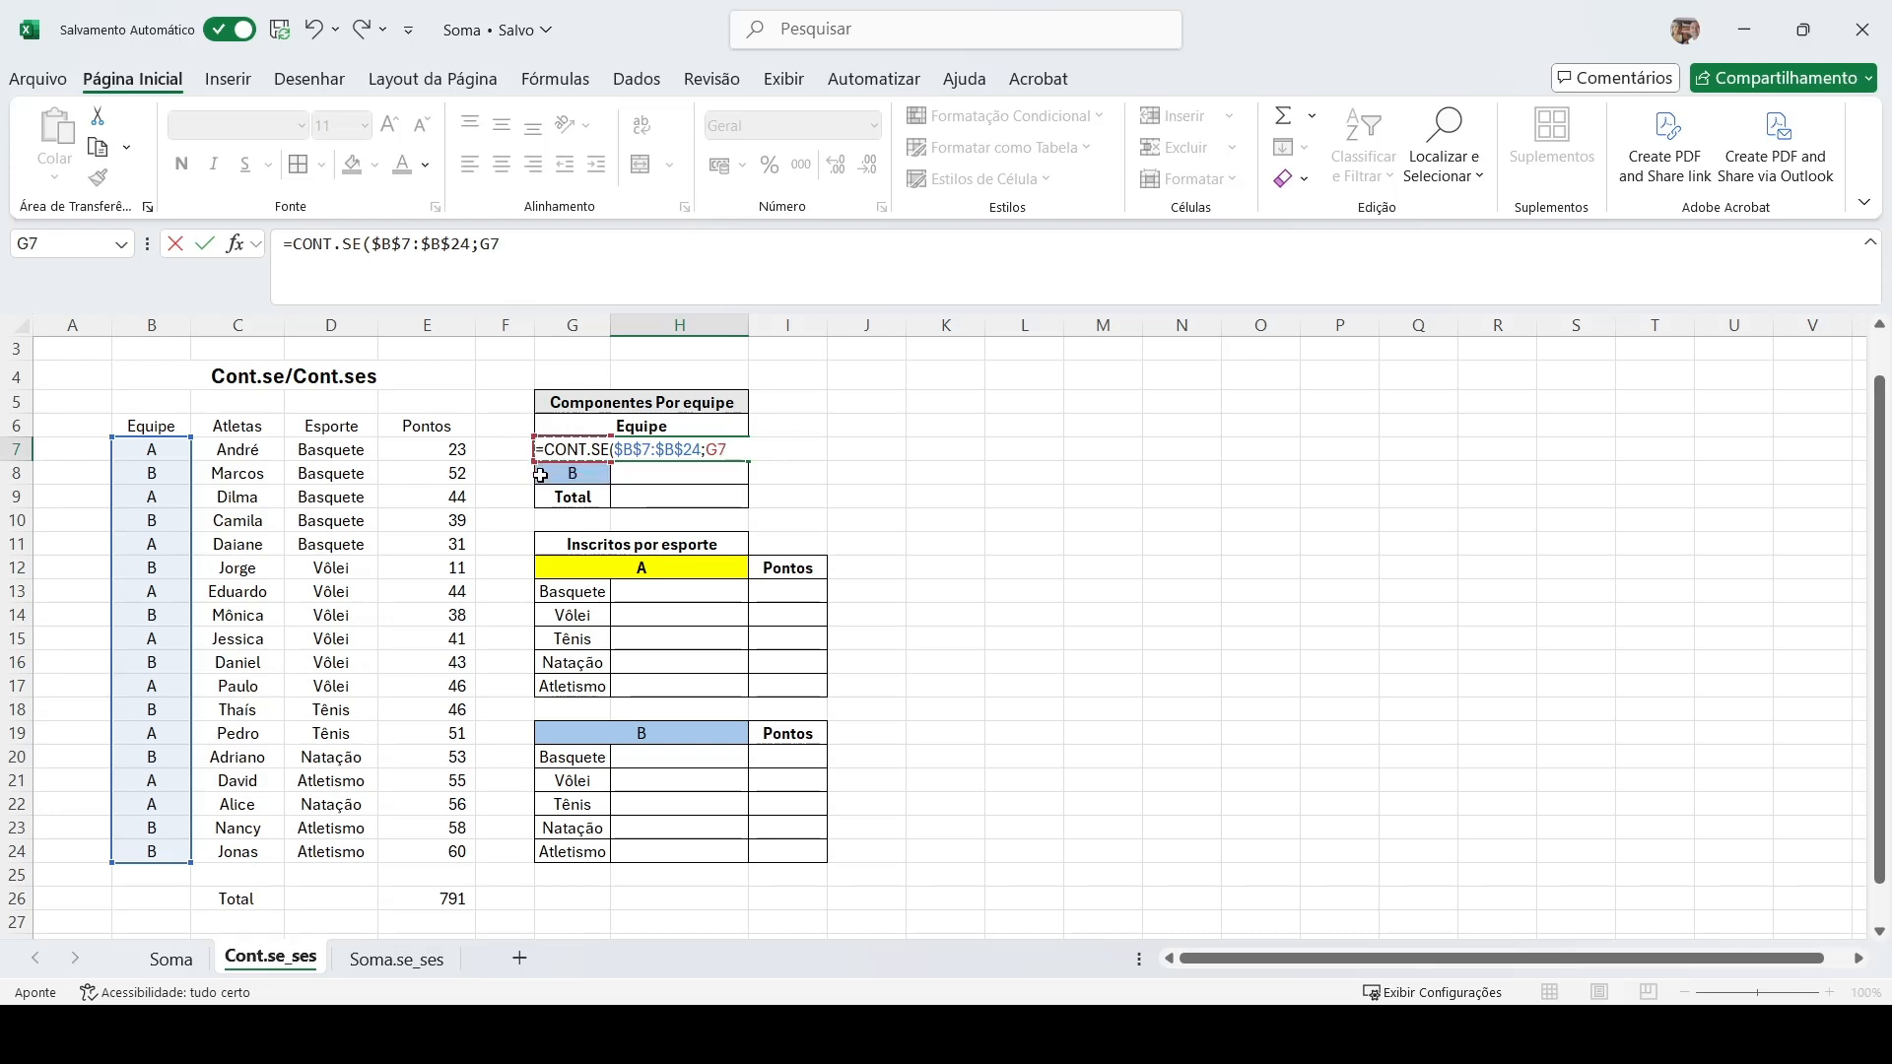
click(541, 476)
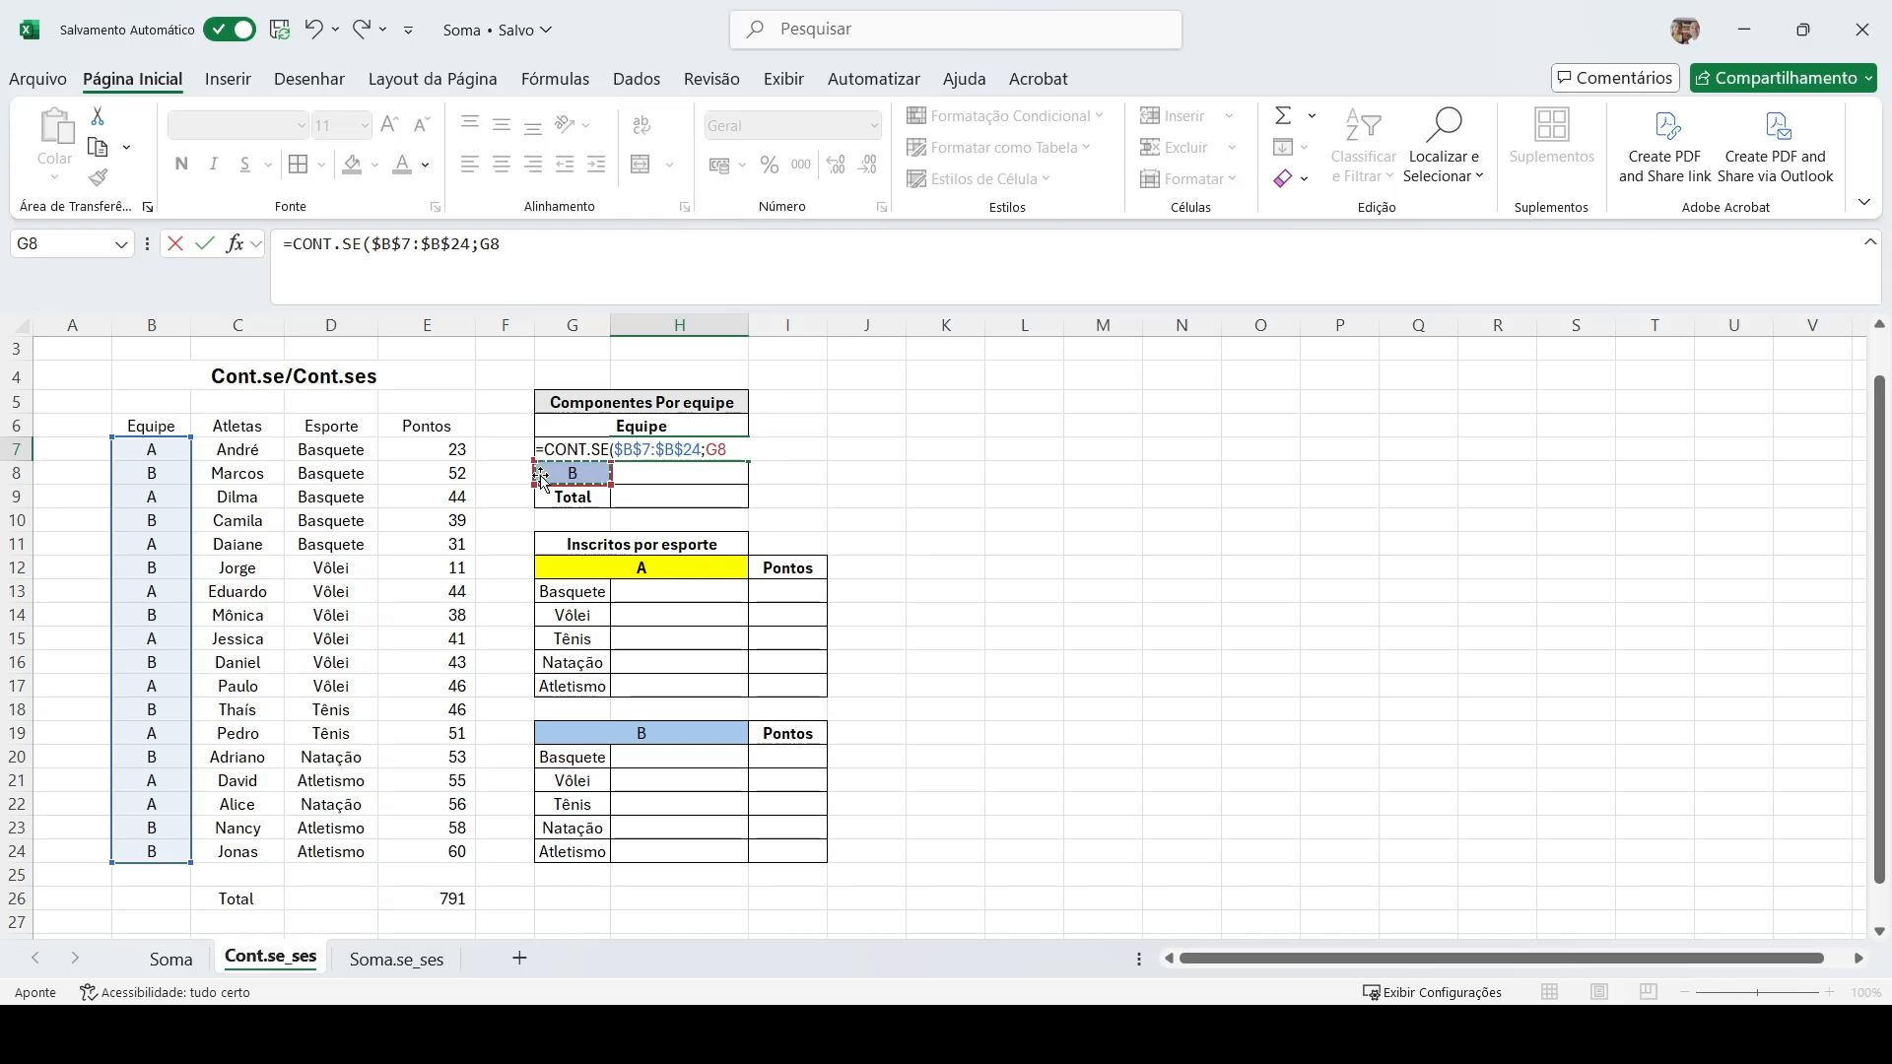
key(Up)
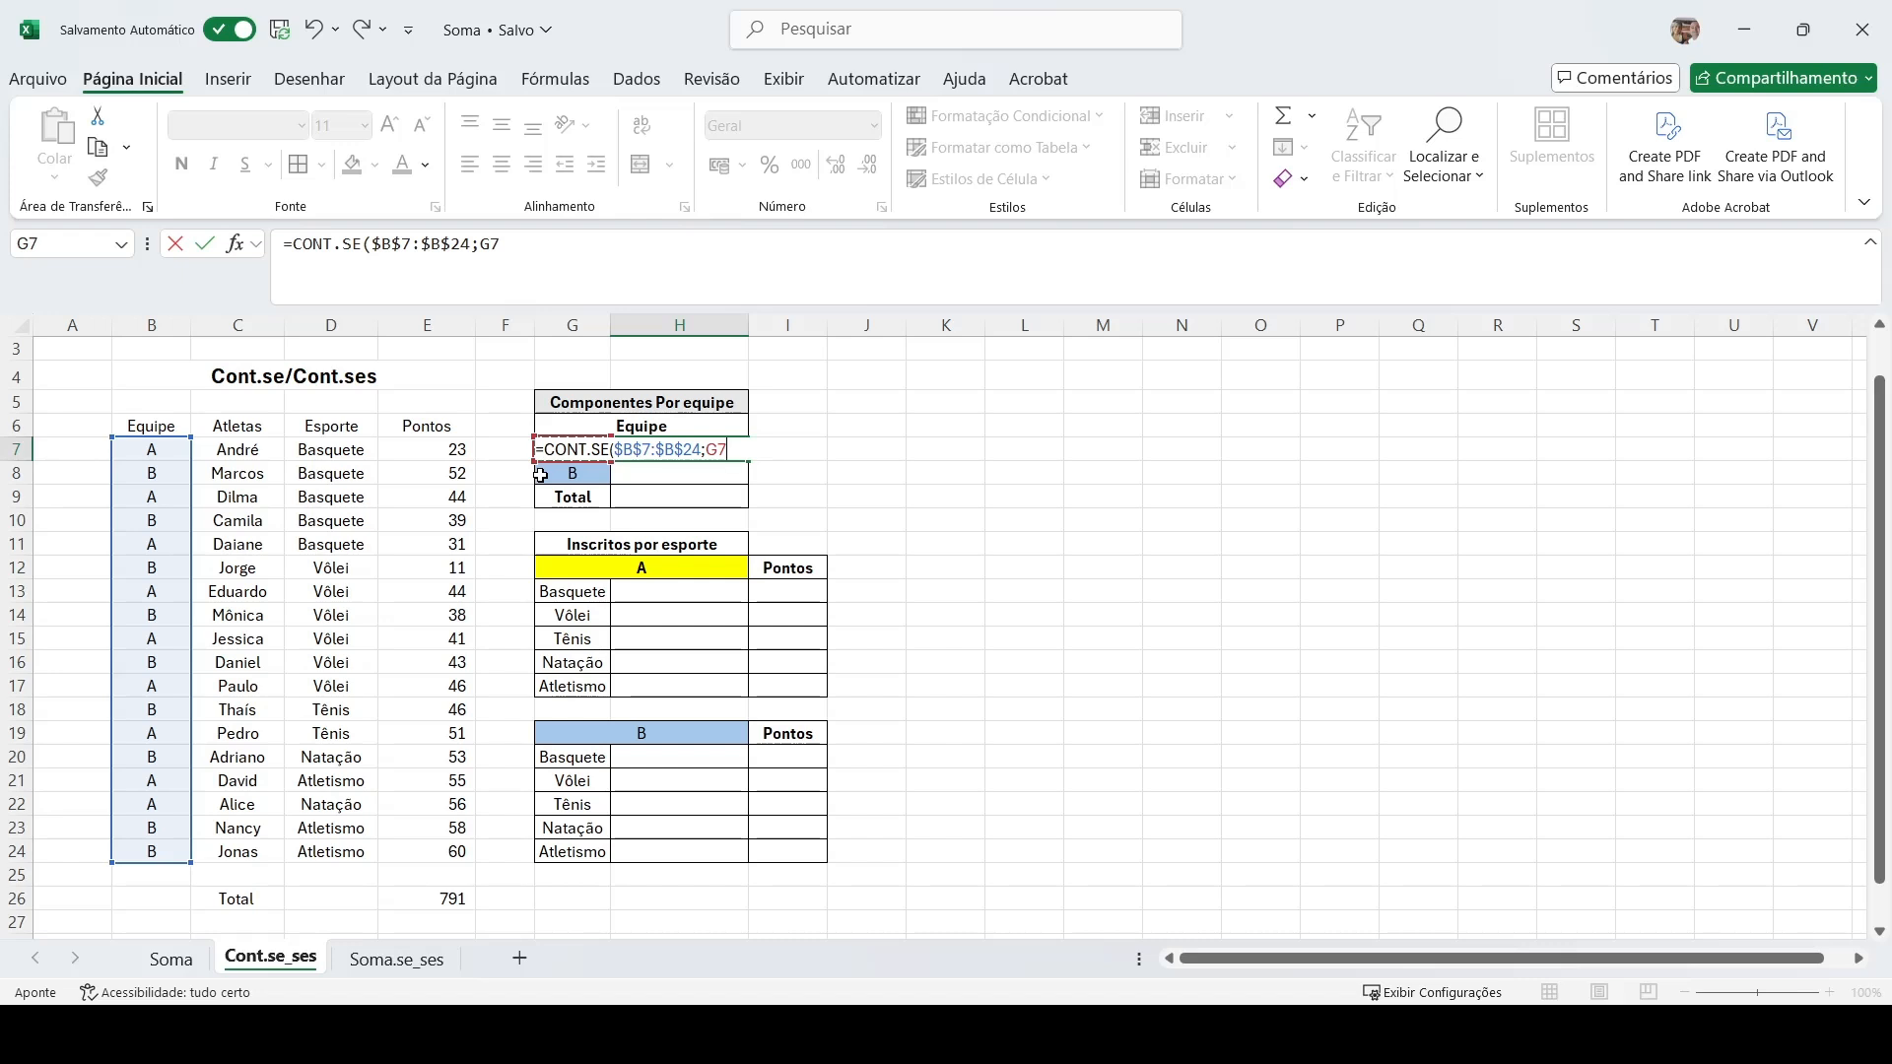
text())
key(Return)
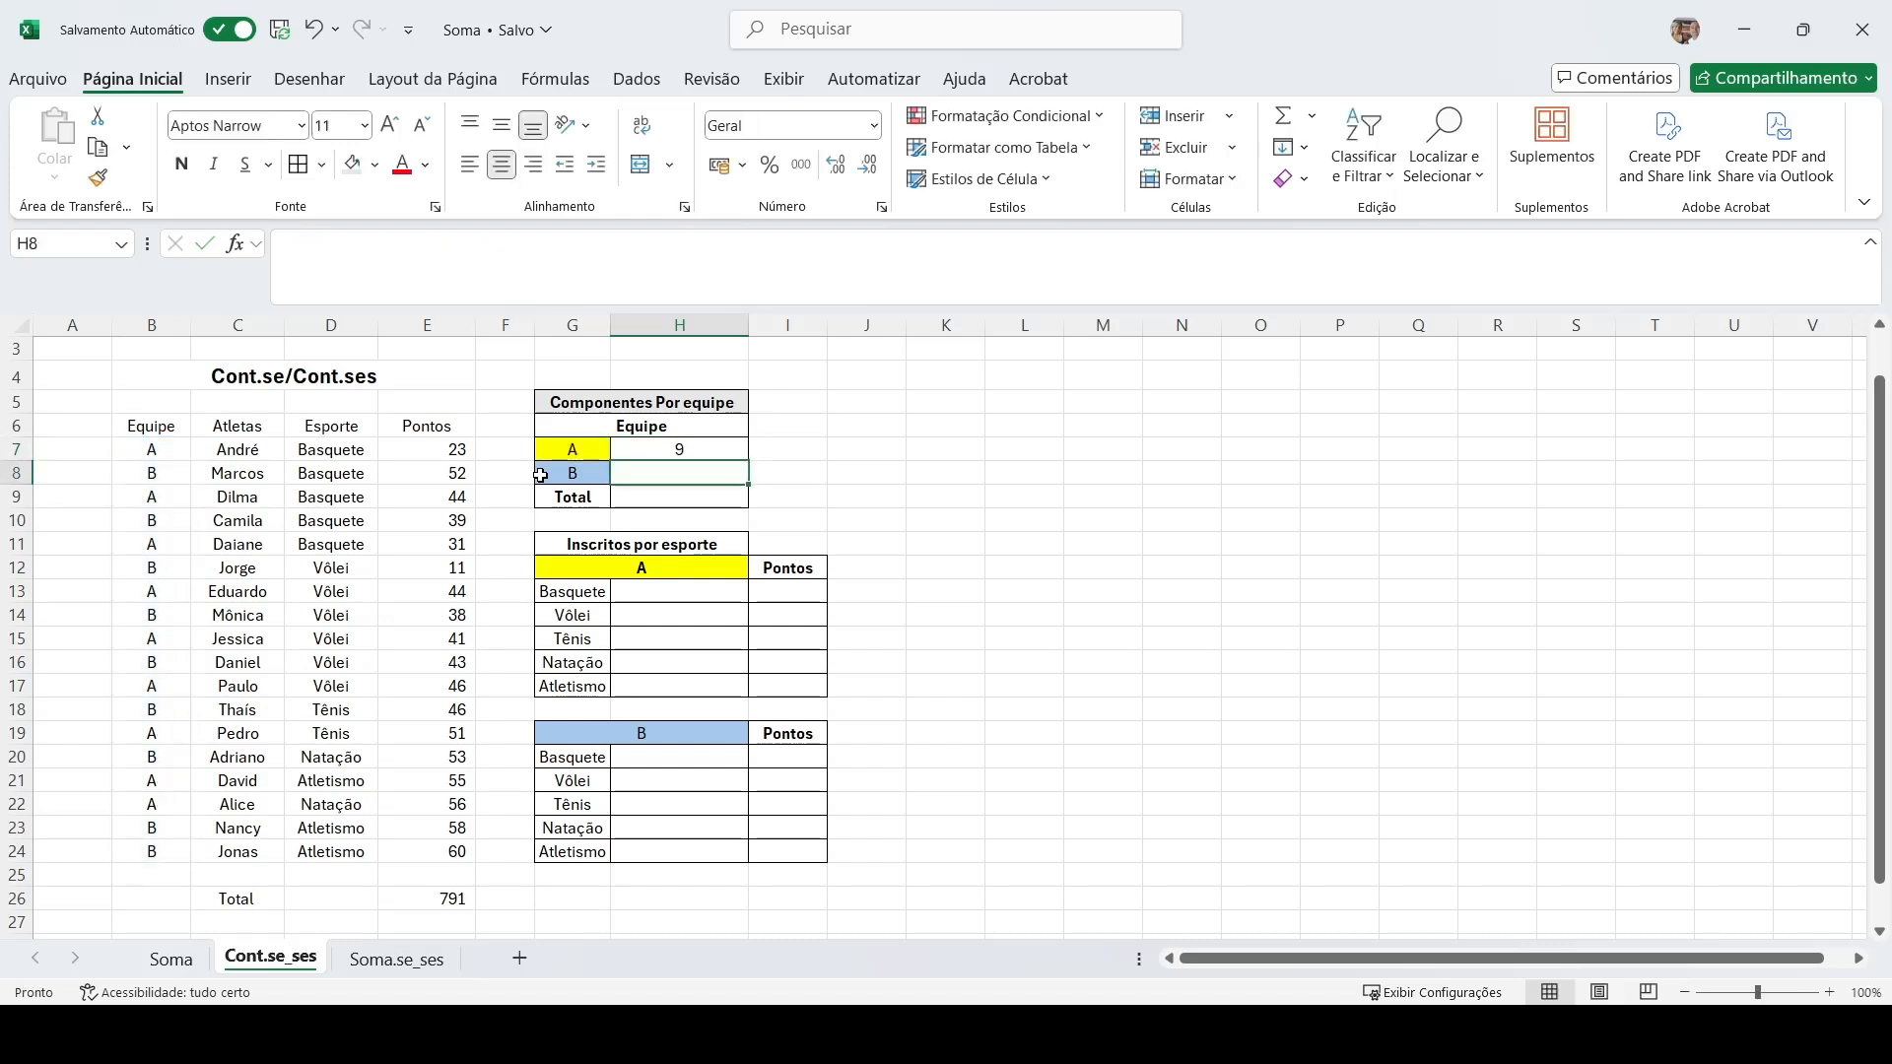
key(Up)
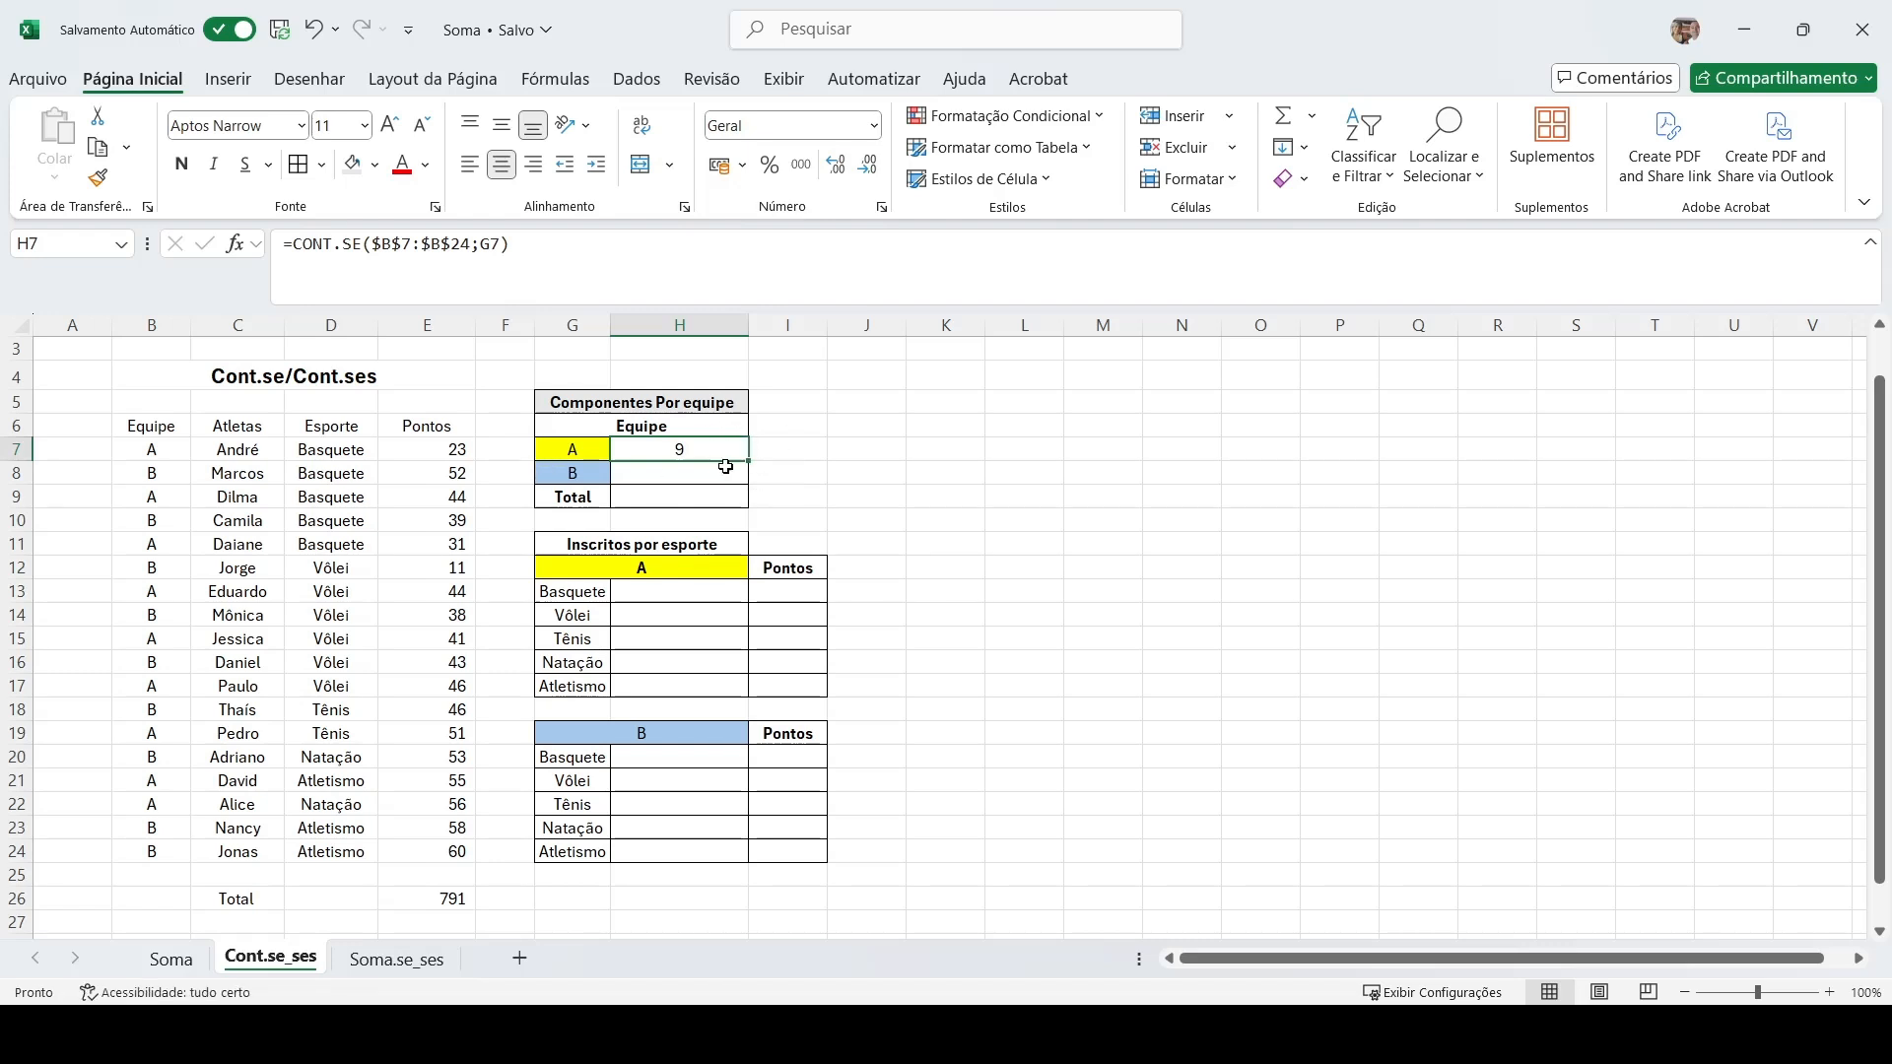
Fill the team A count formula from H7 down to H8 for team B, and compare the two formulas' criteria.
drag(748, 460, 744, 481)
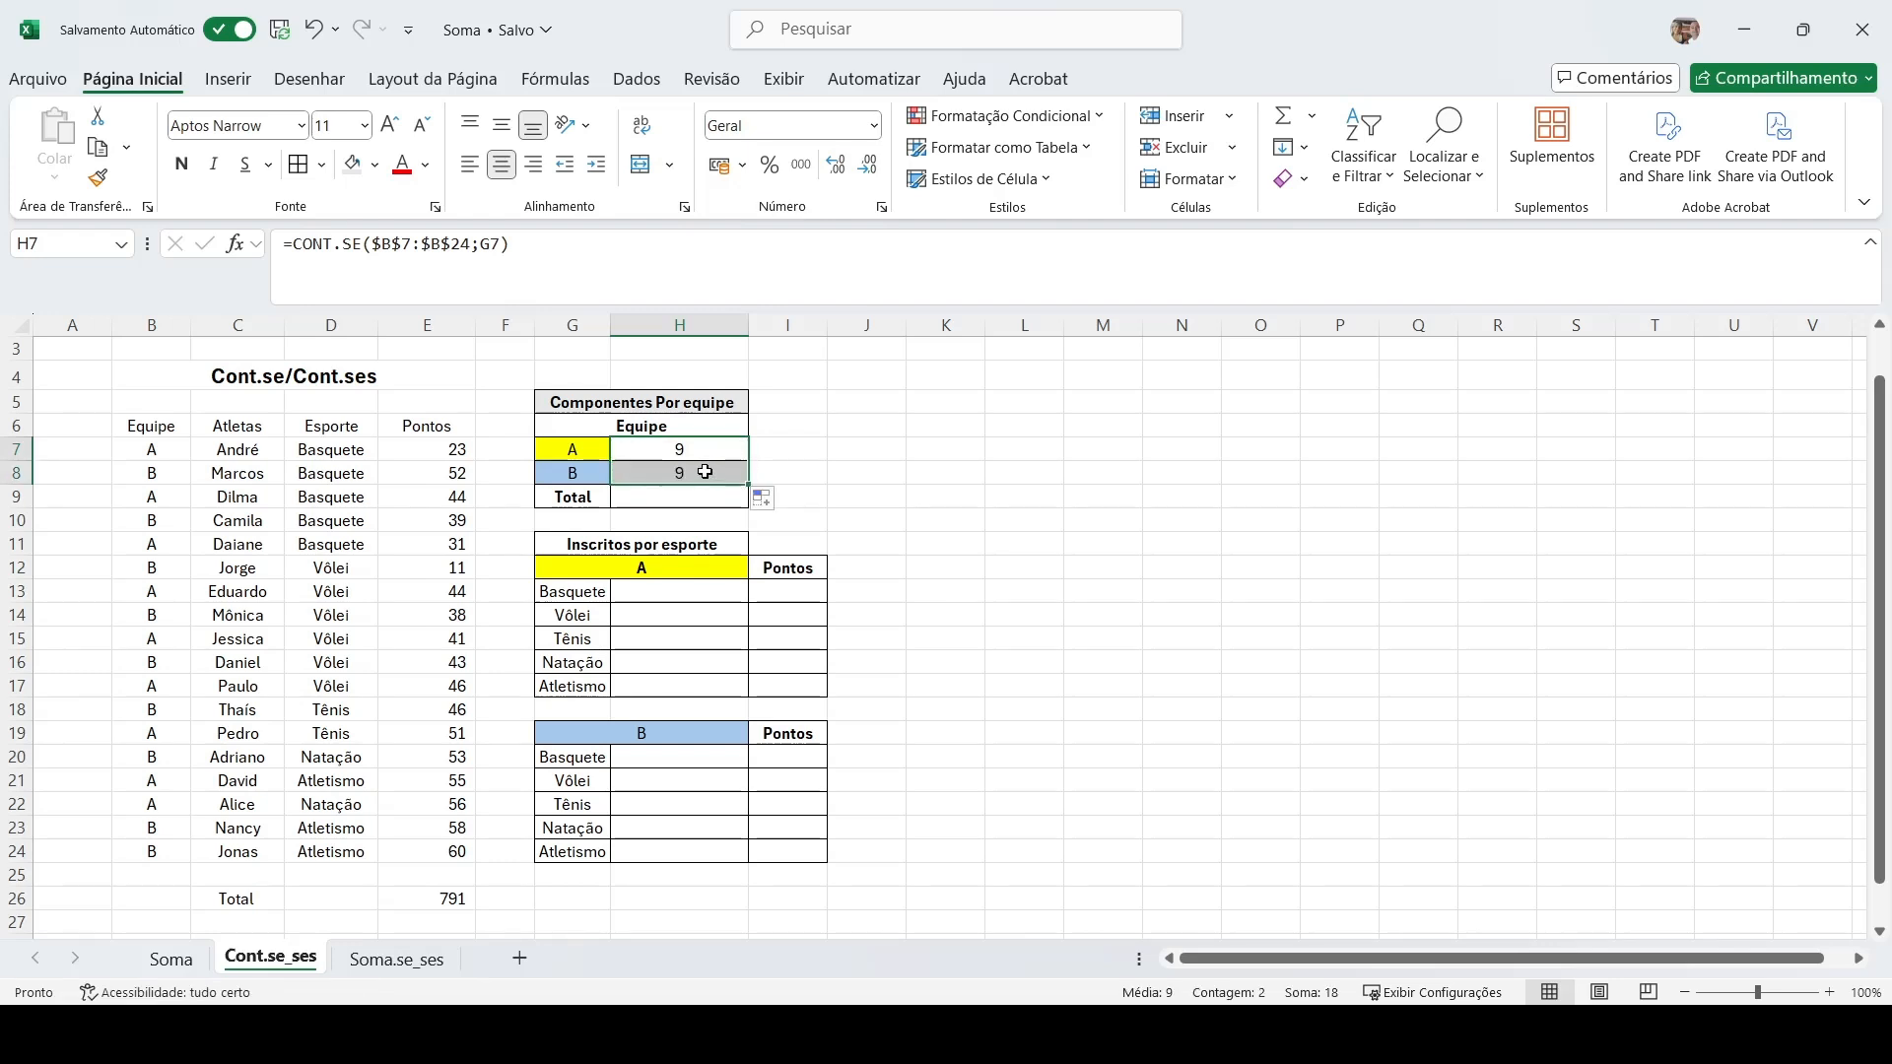
click(698, 471)
click(702, 449)
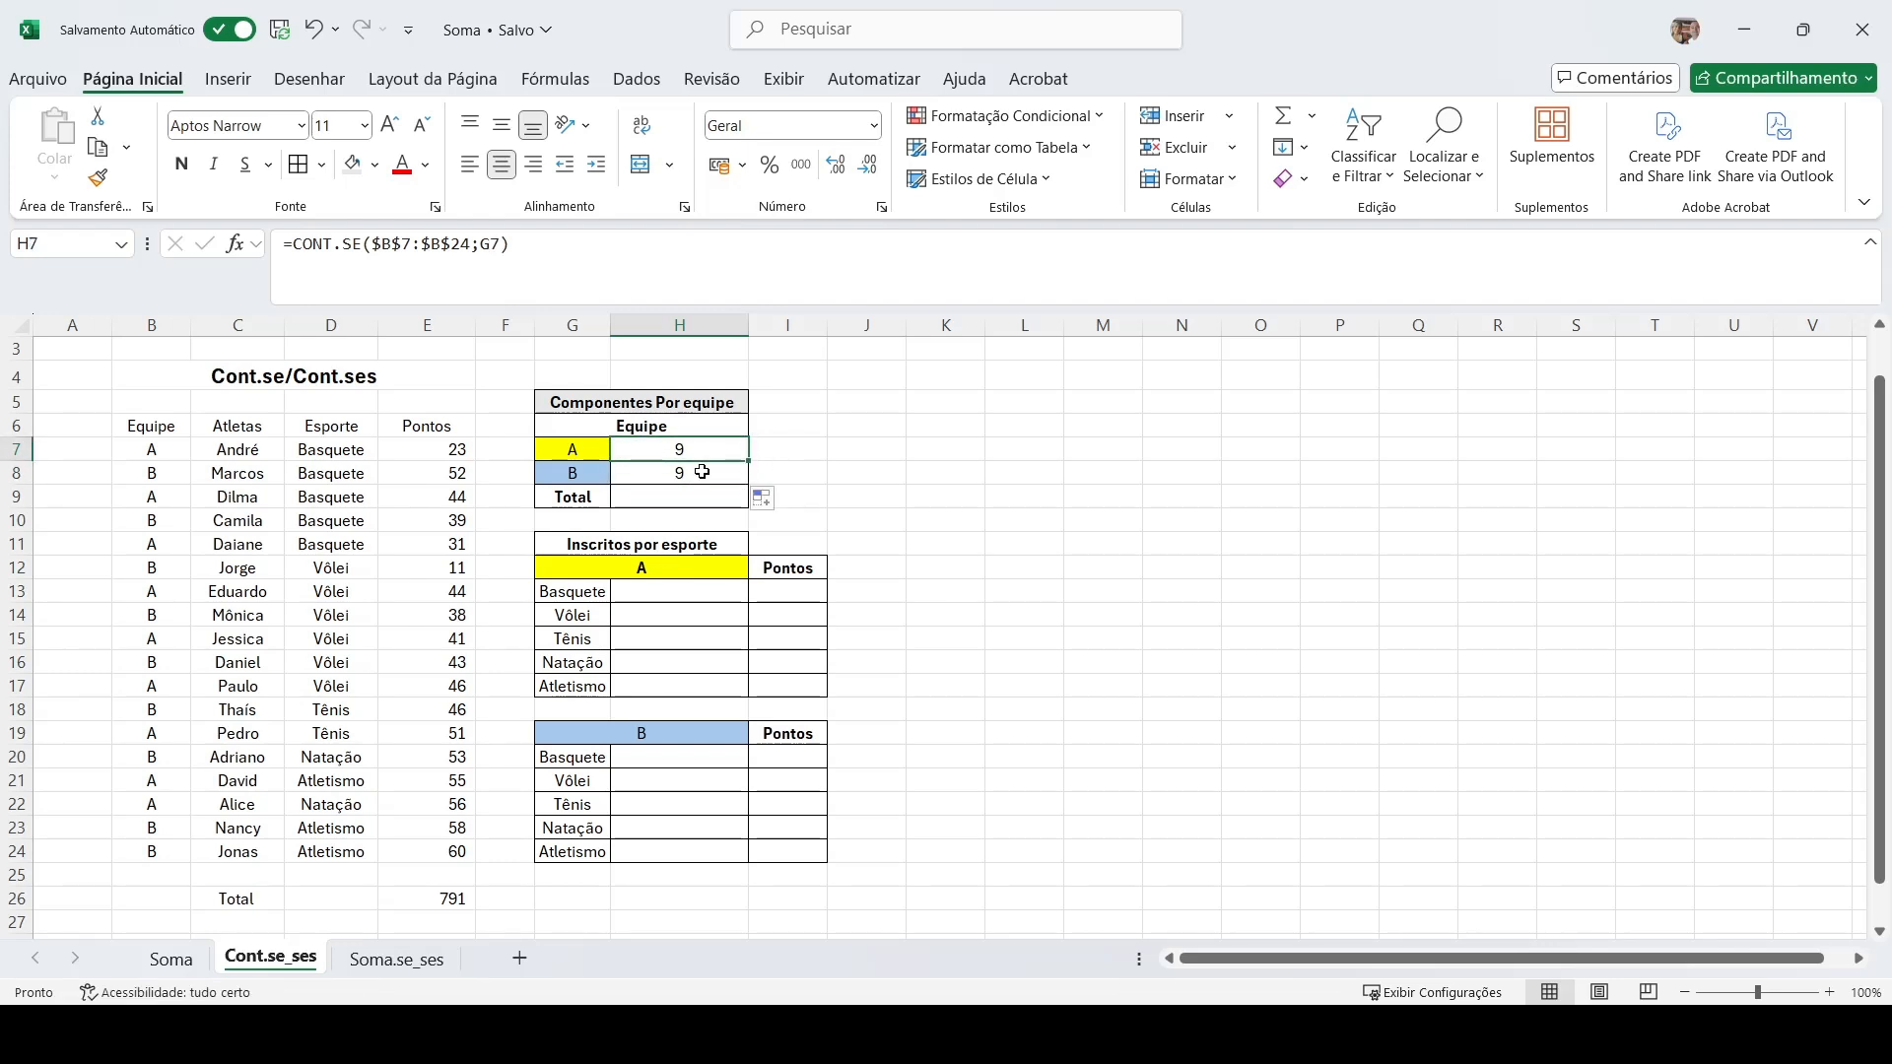
click(702, 471)
click(701, 449)
click(702, 471)
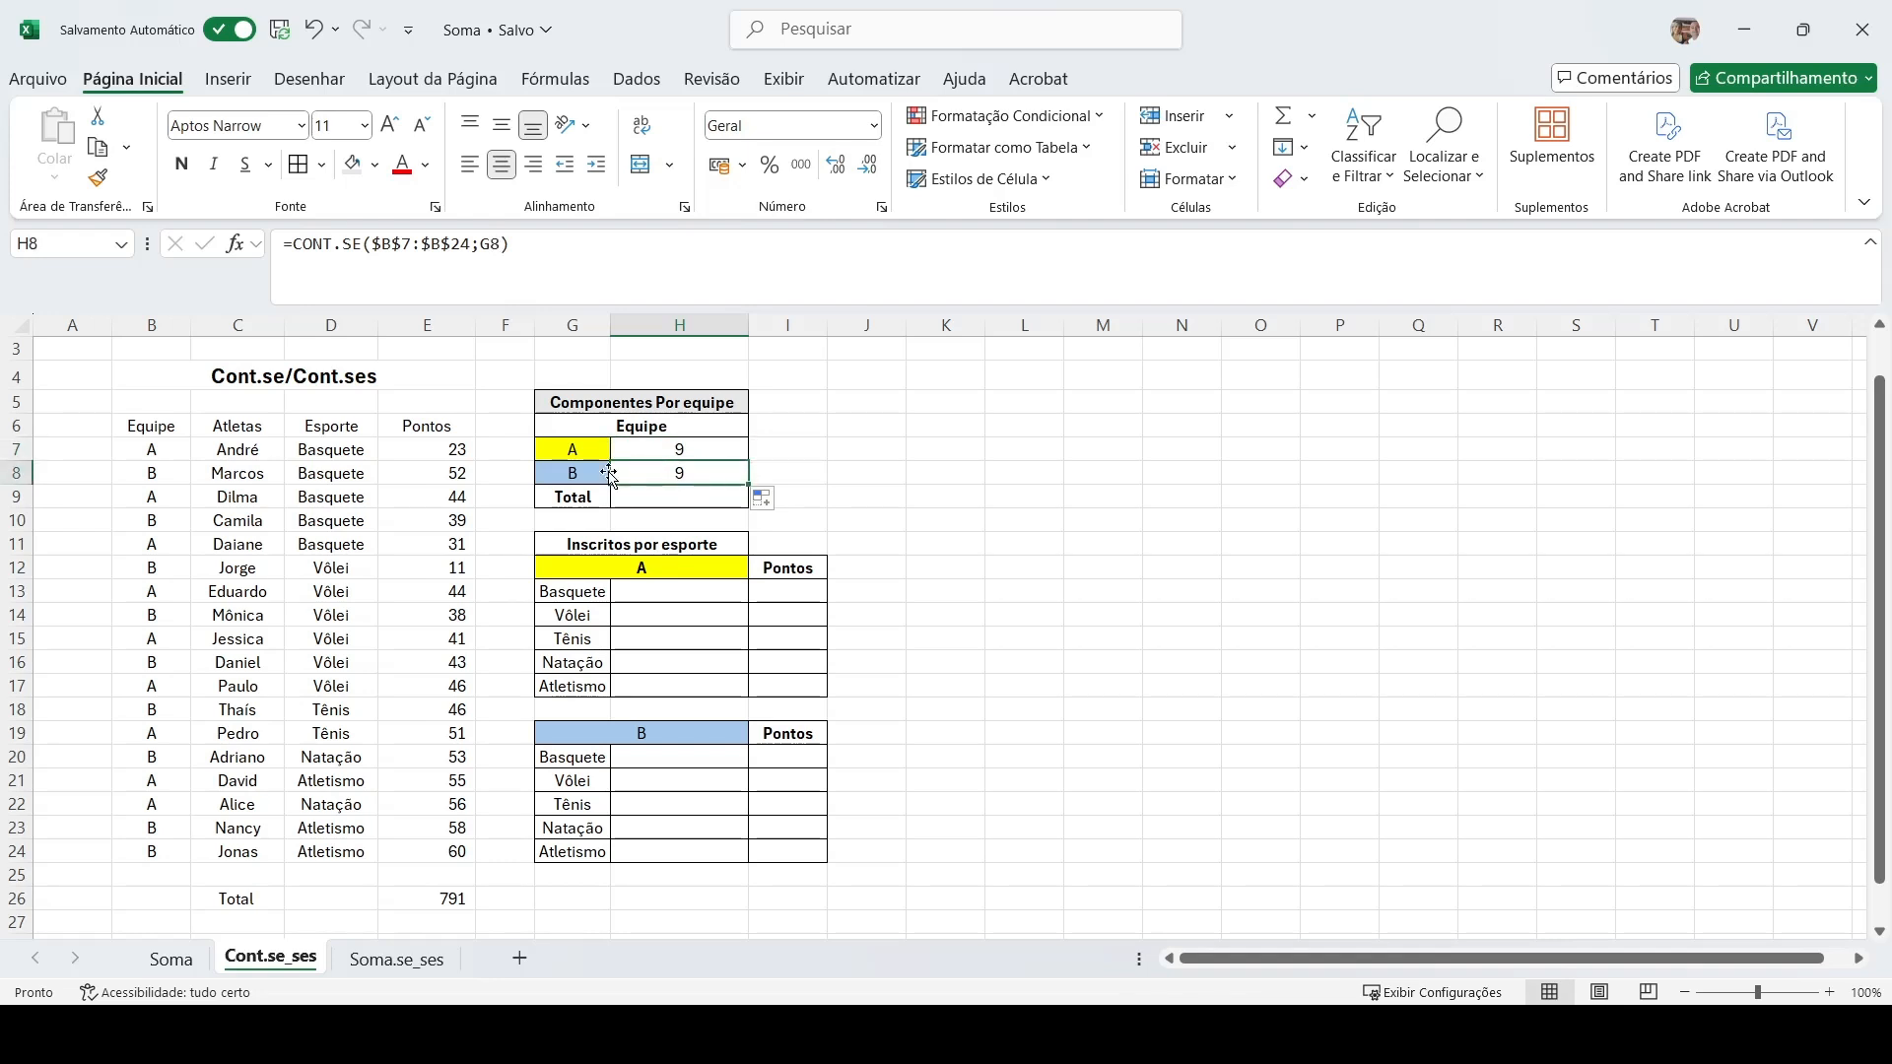
Test the team counts by changing the team in B7 to B, and restore B7 to A.
click(136, 453)
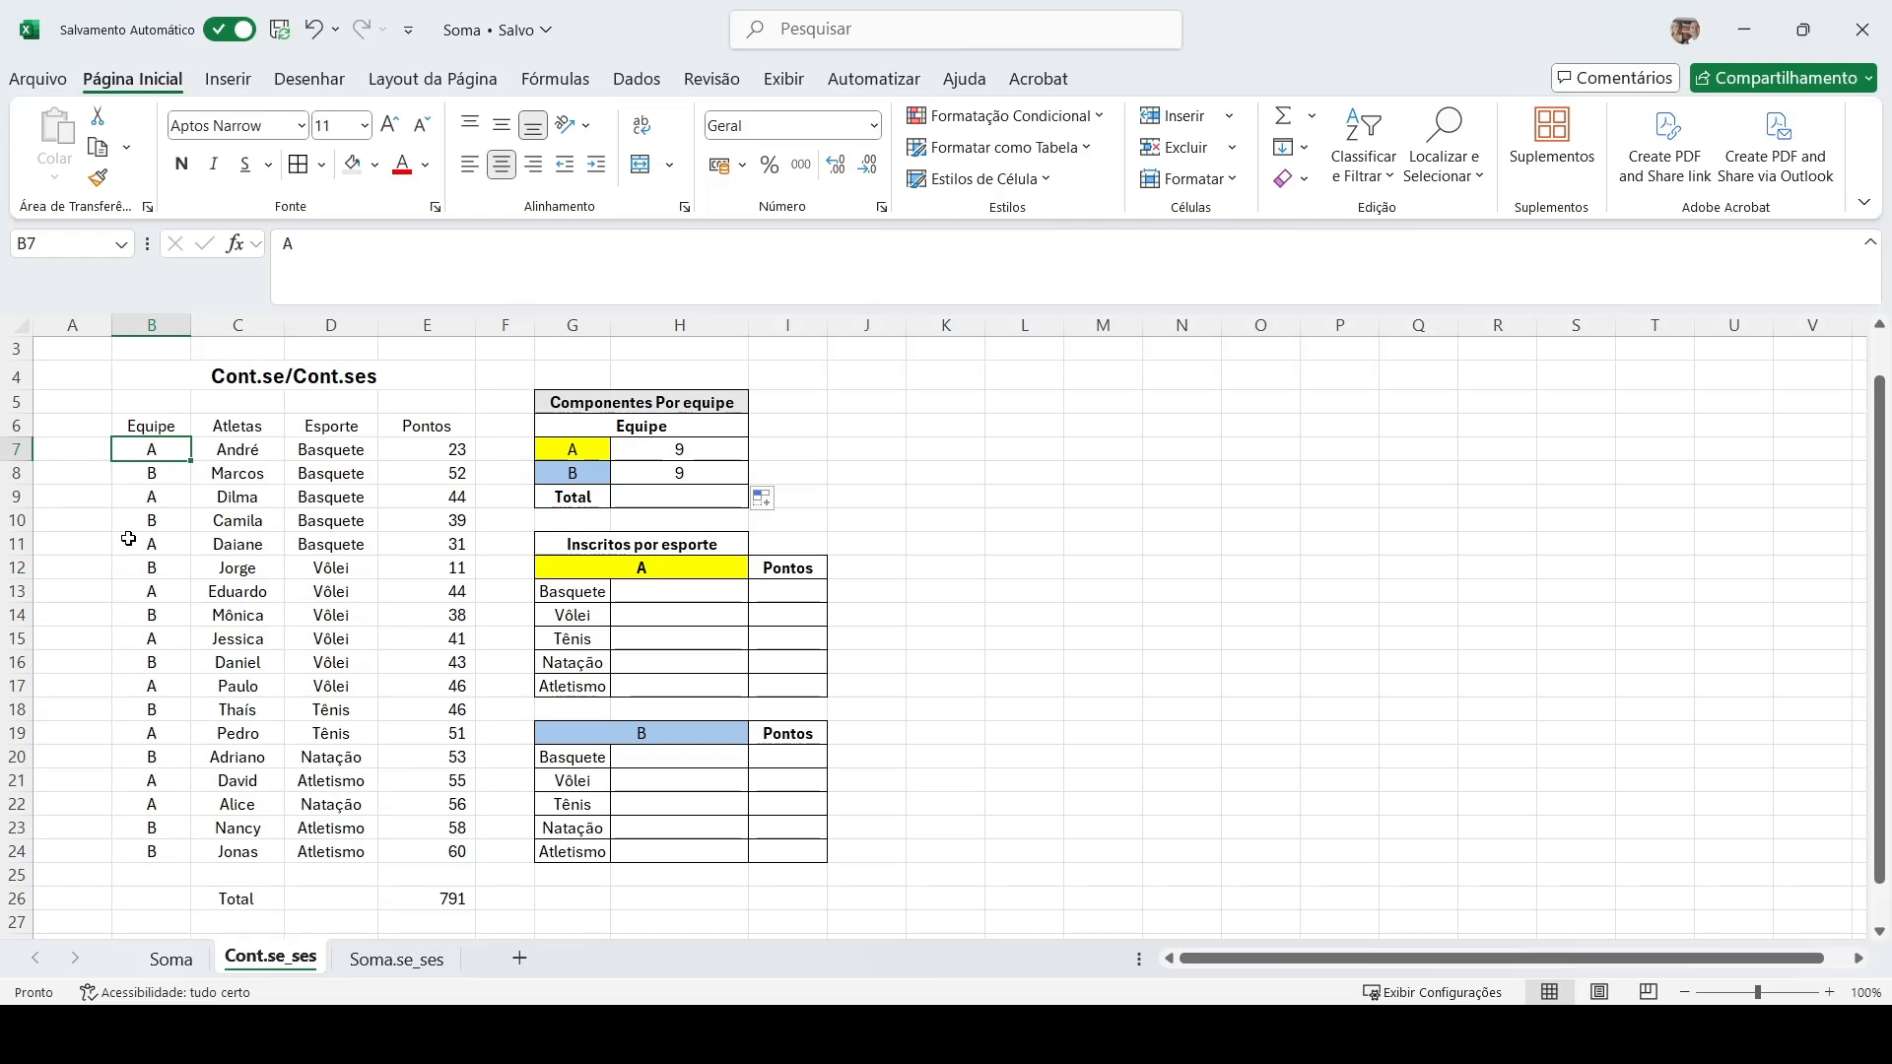
key(Delete)
text(B)
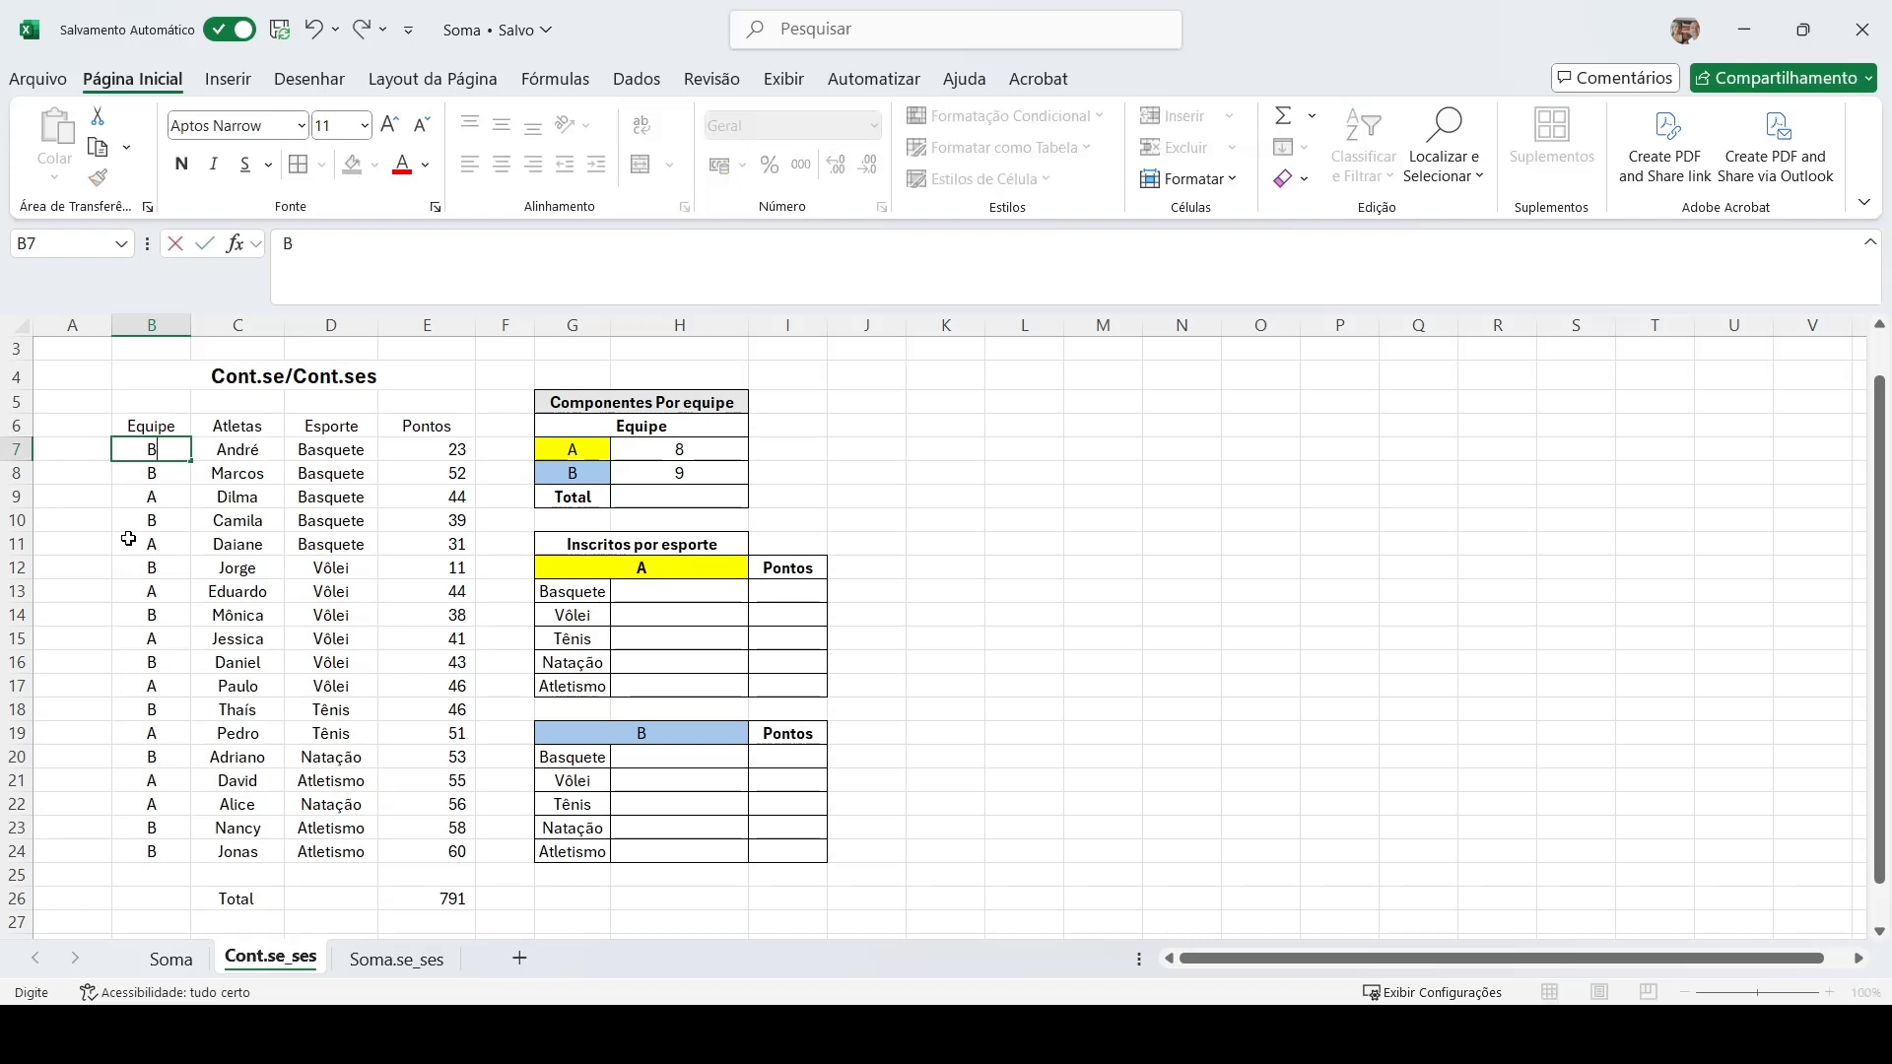
key(Return)
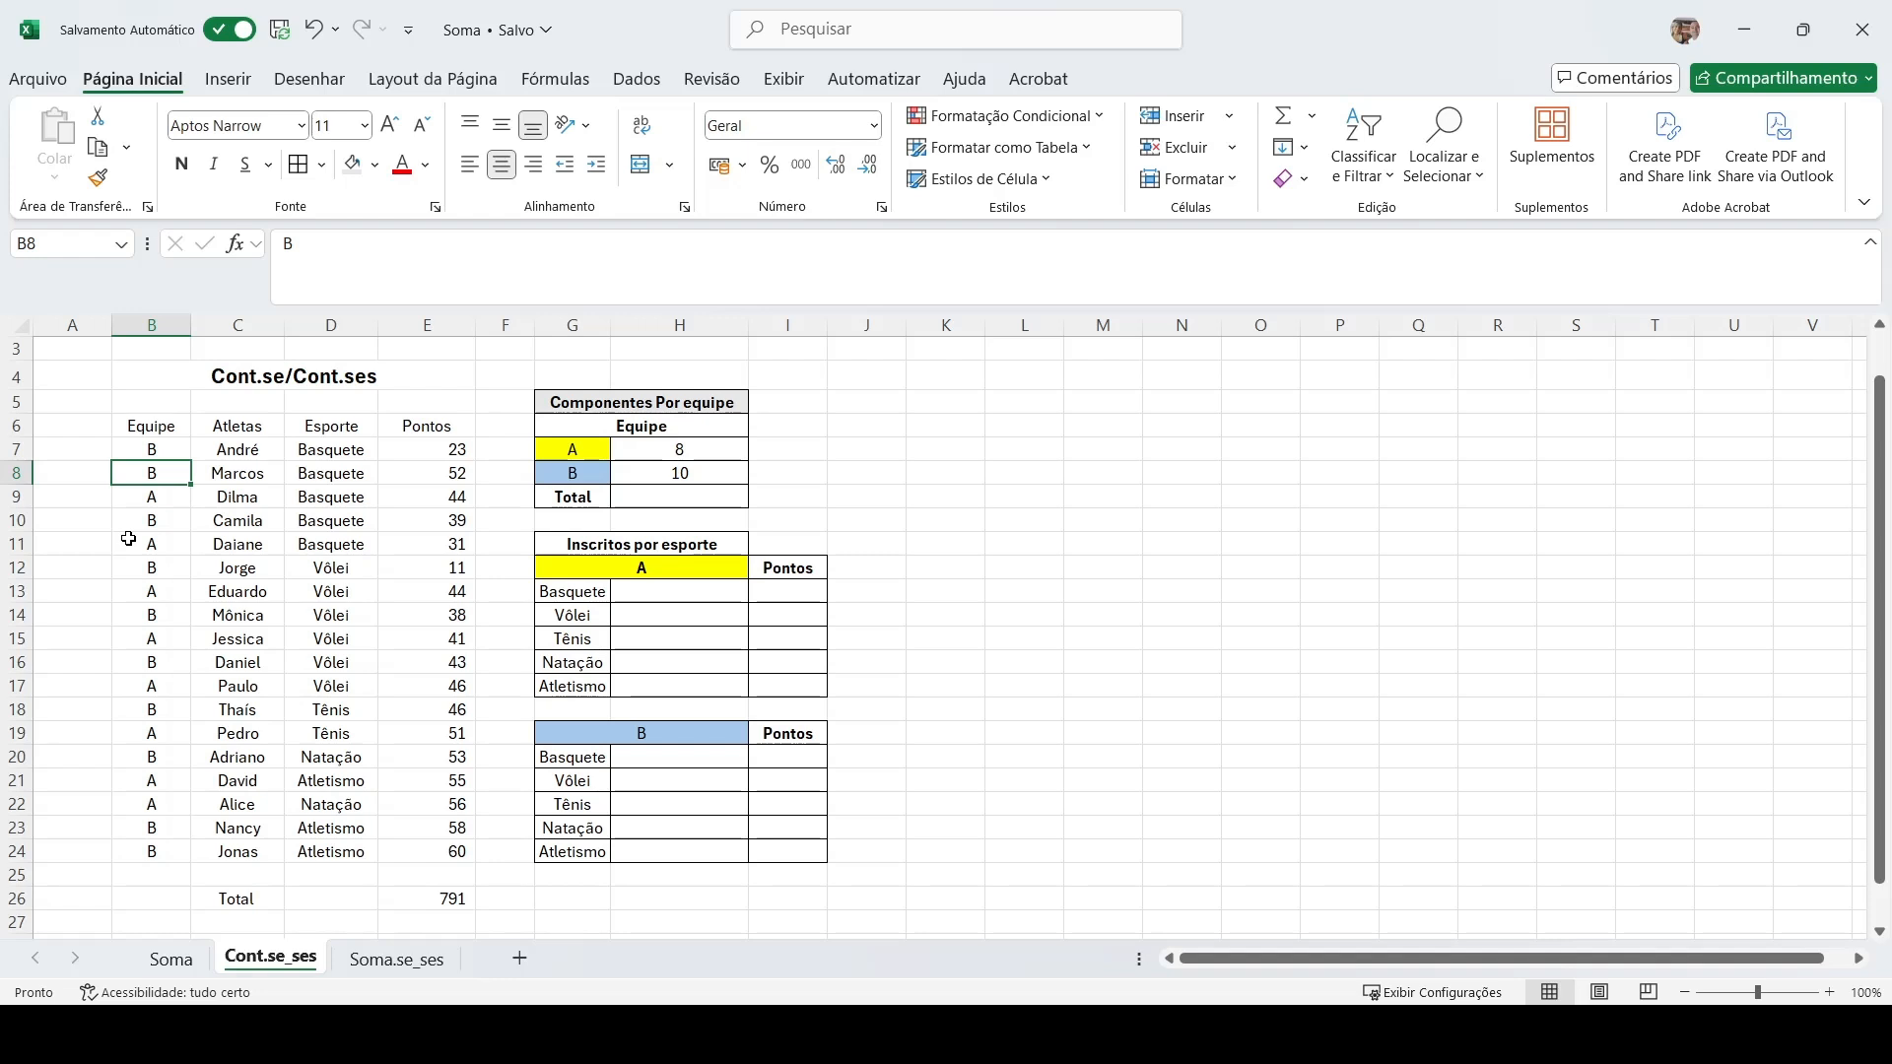
key(Up)
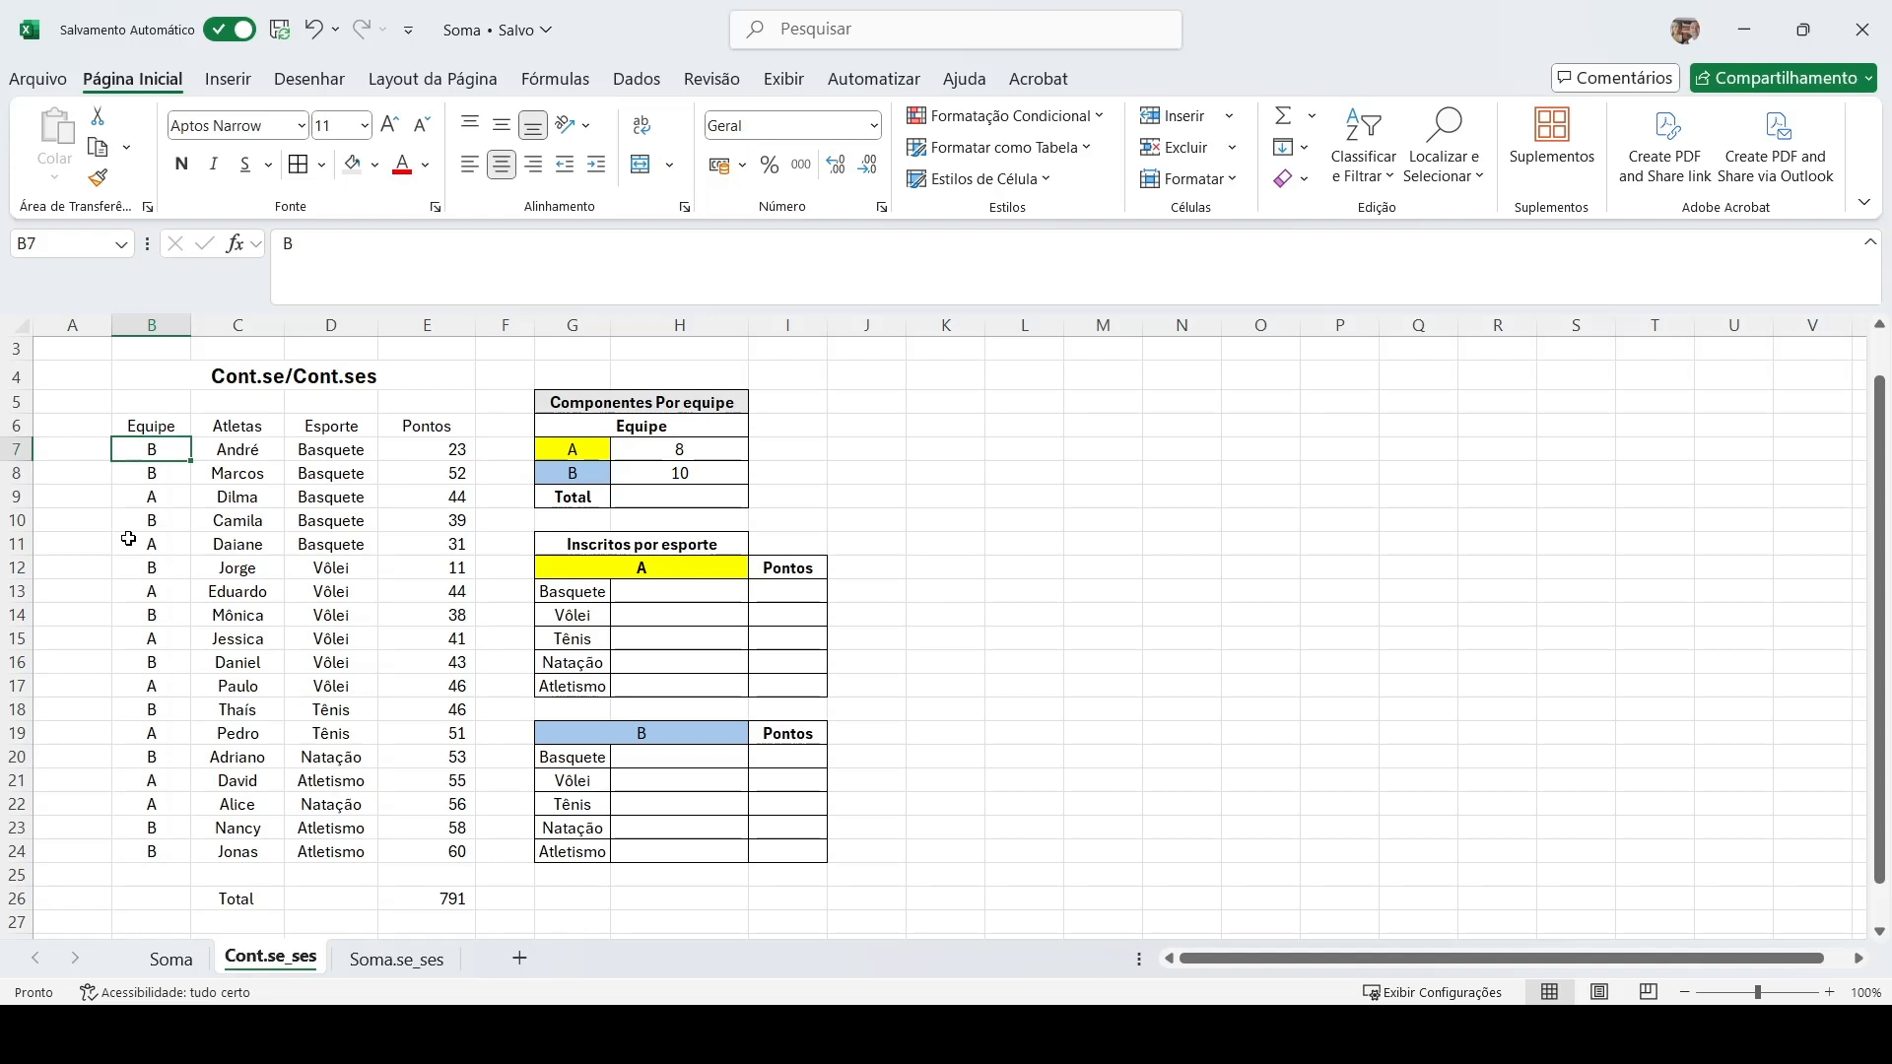
text(A)
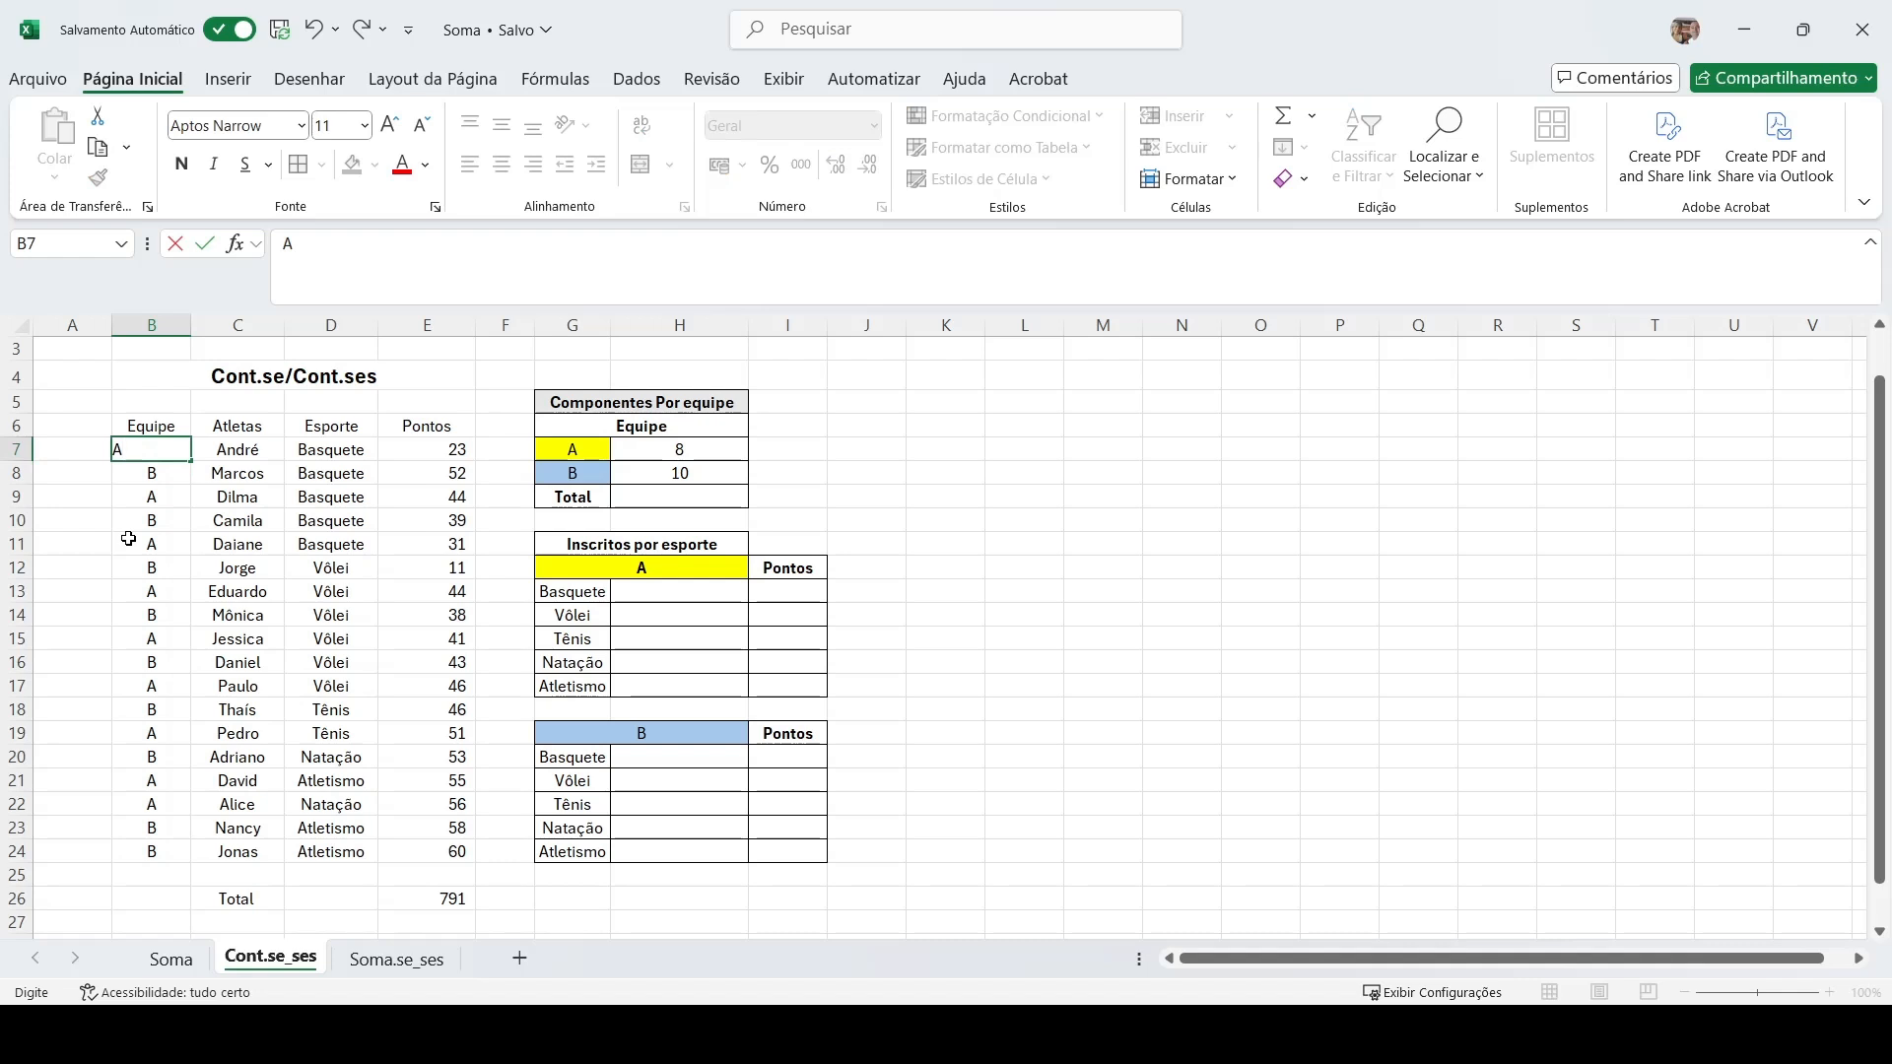
key(Return)
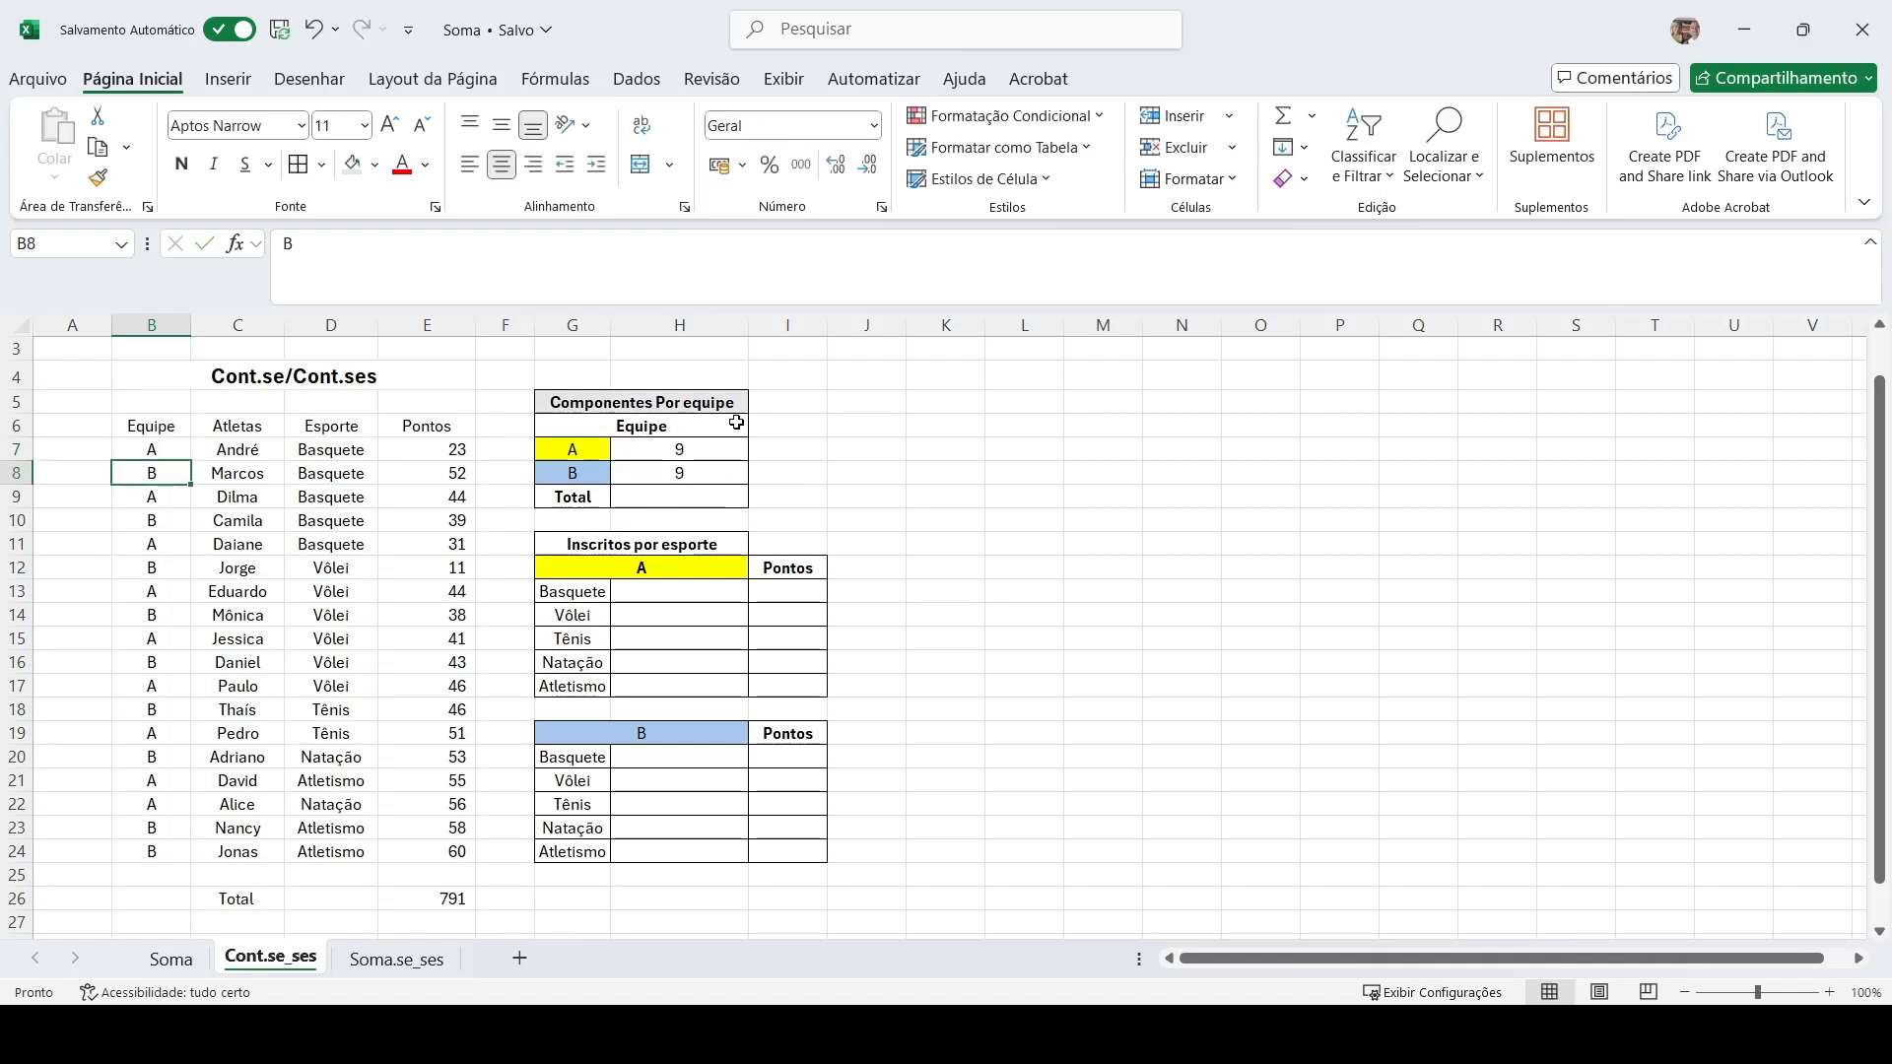
Review the count formulas in H7:H8 against their criteria in G7:G8 and the Equipe range B7:B24.
click(717, 448)
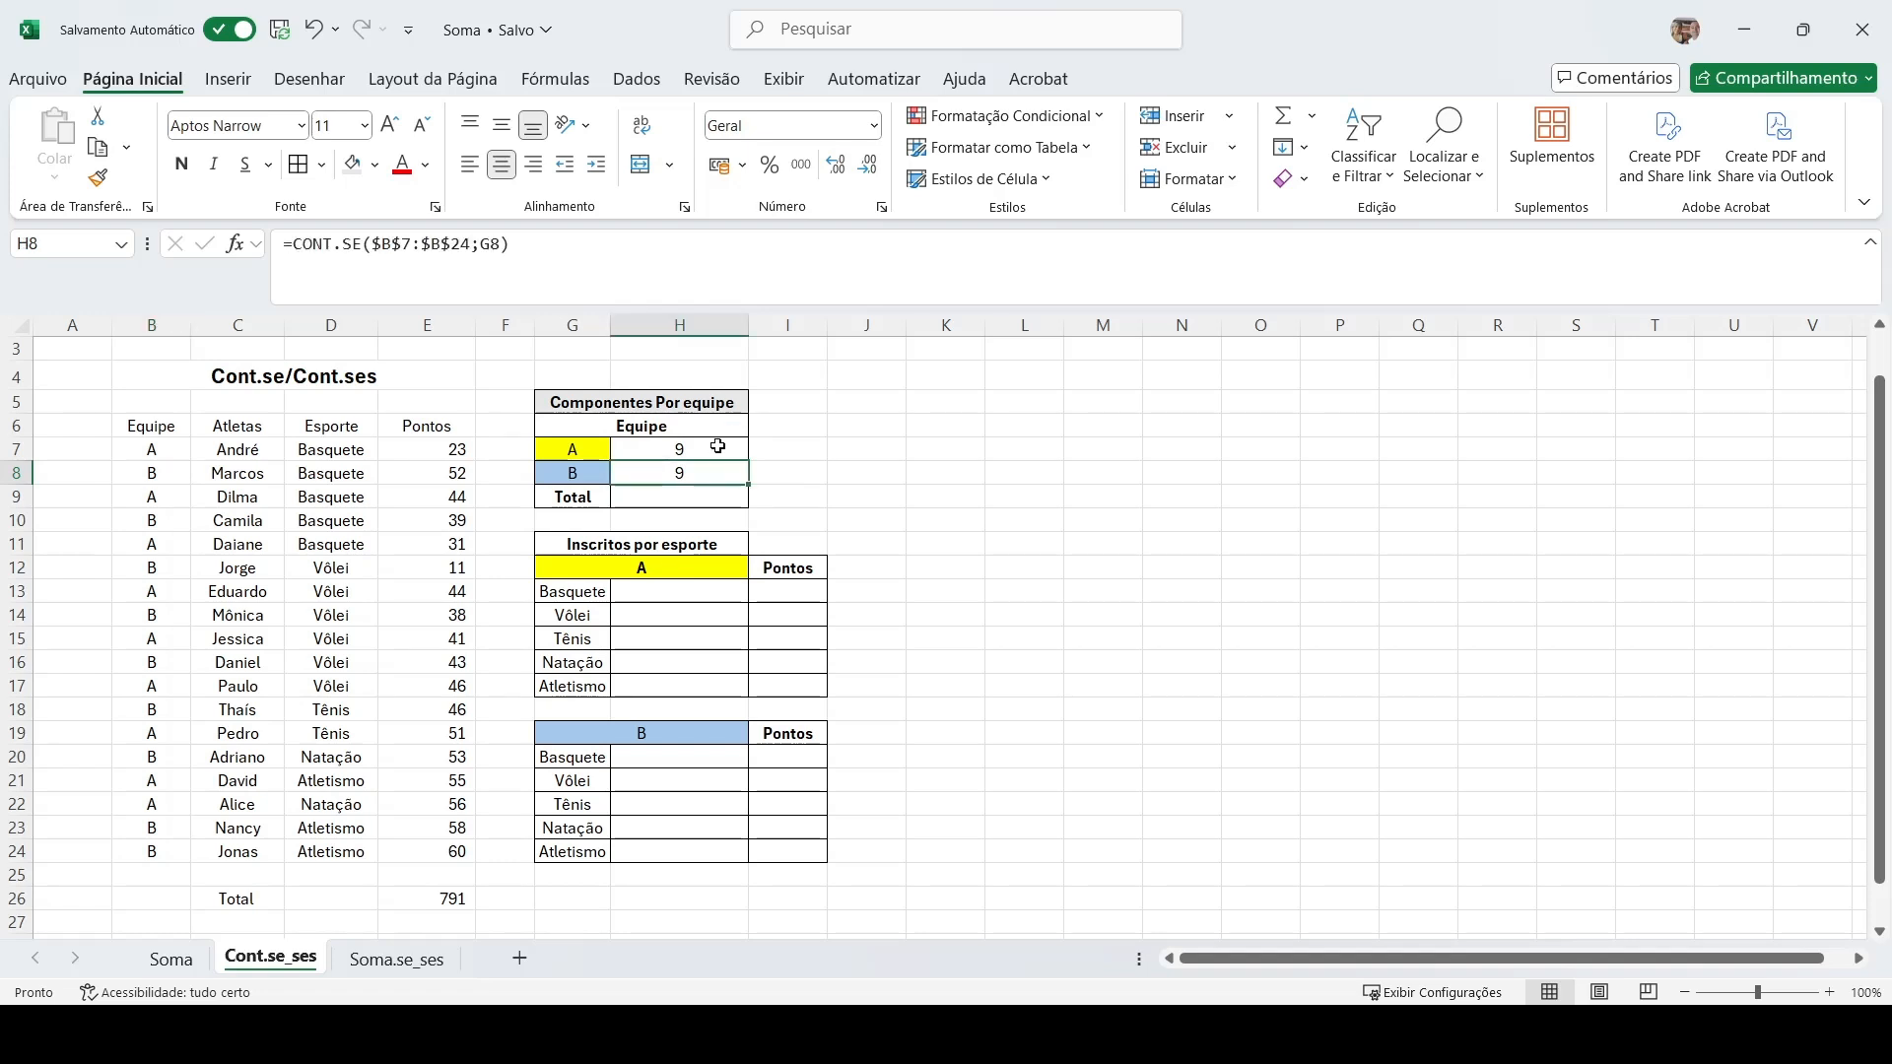
click(718, 447)
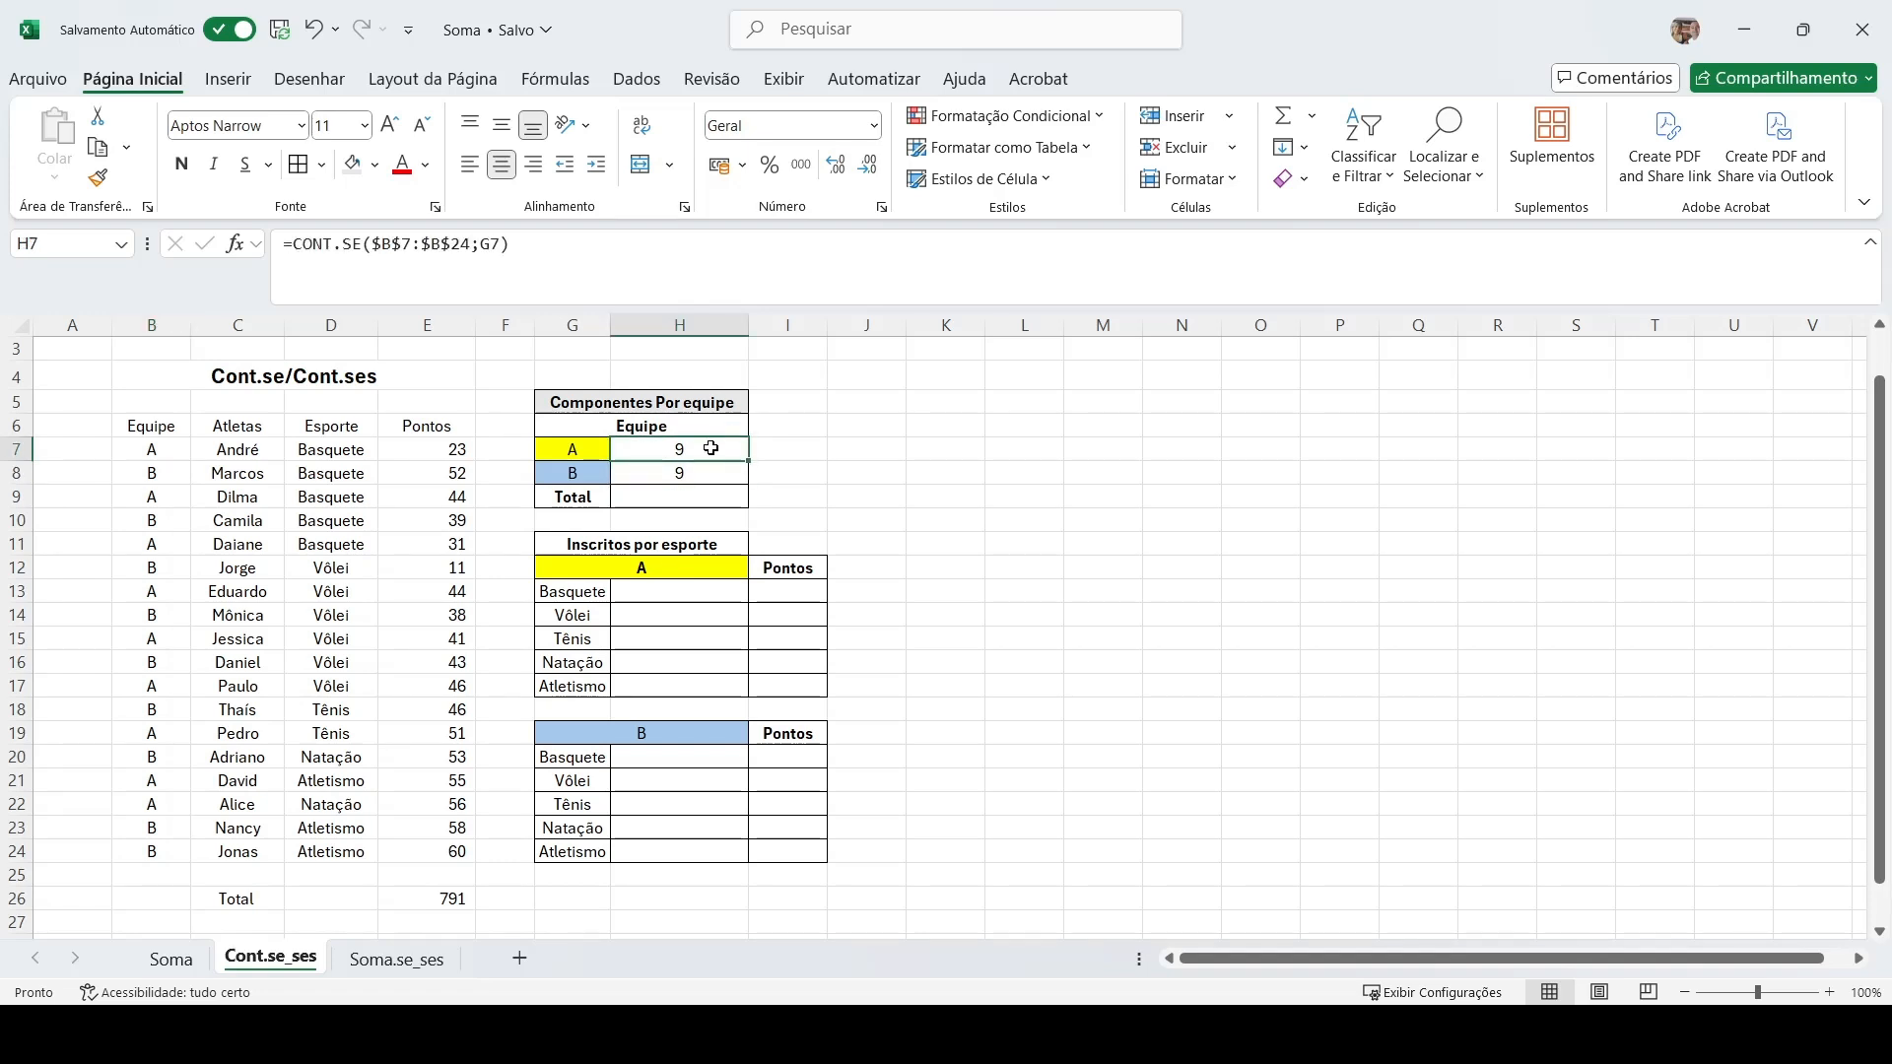
click(590, 451)
click(588, 473)
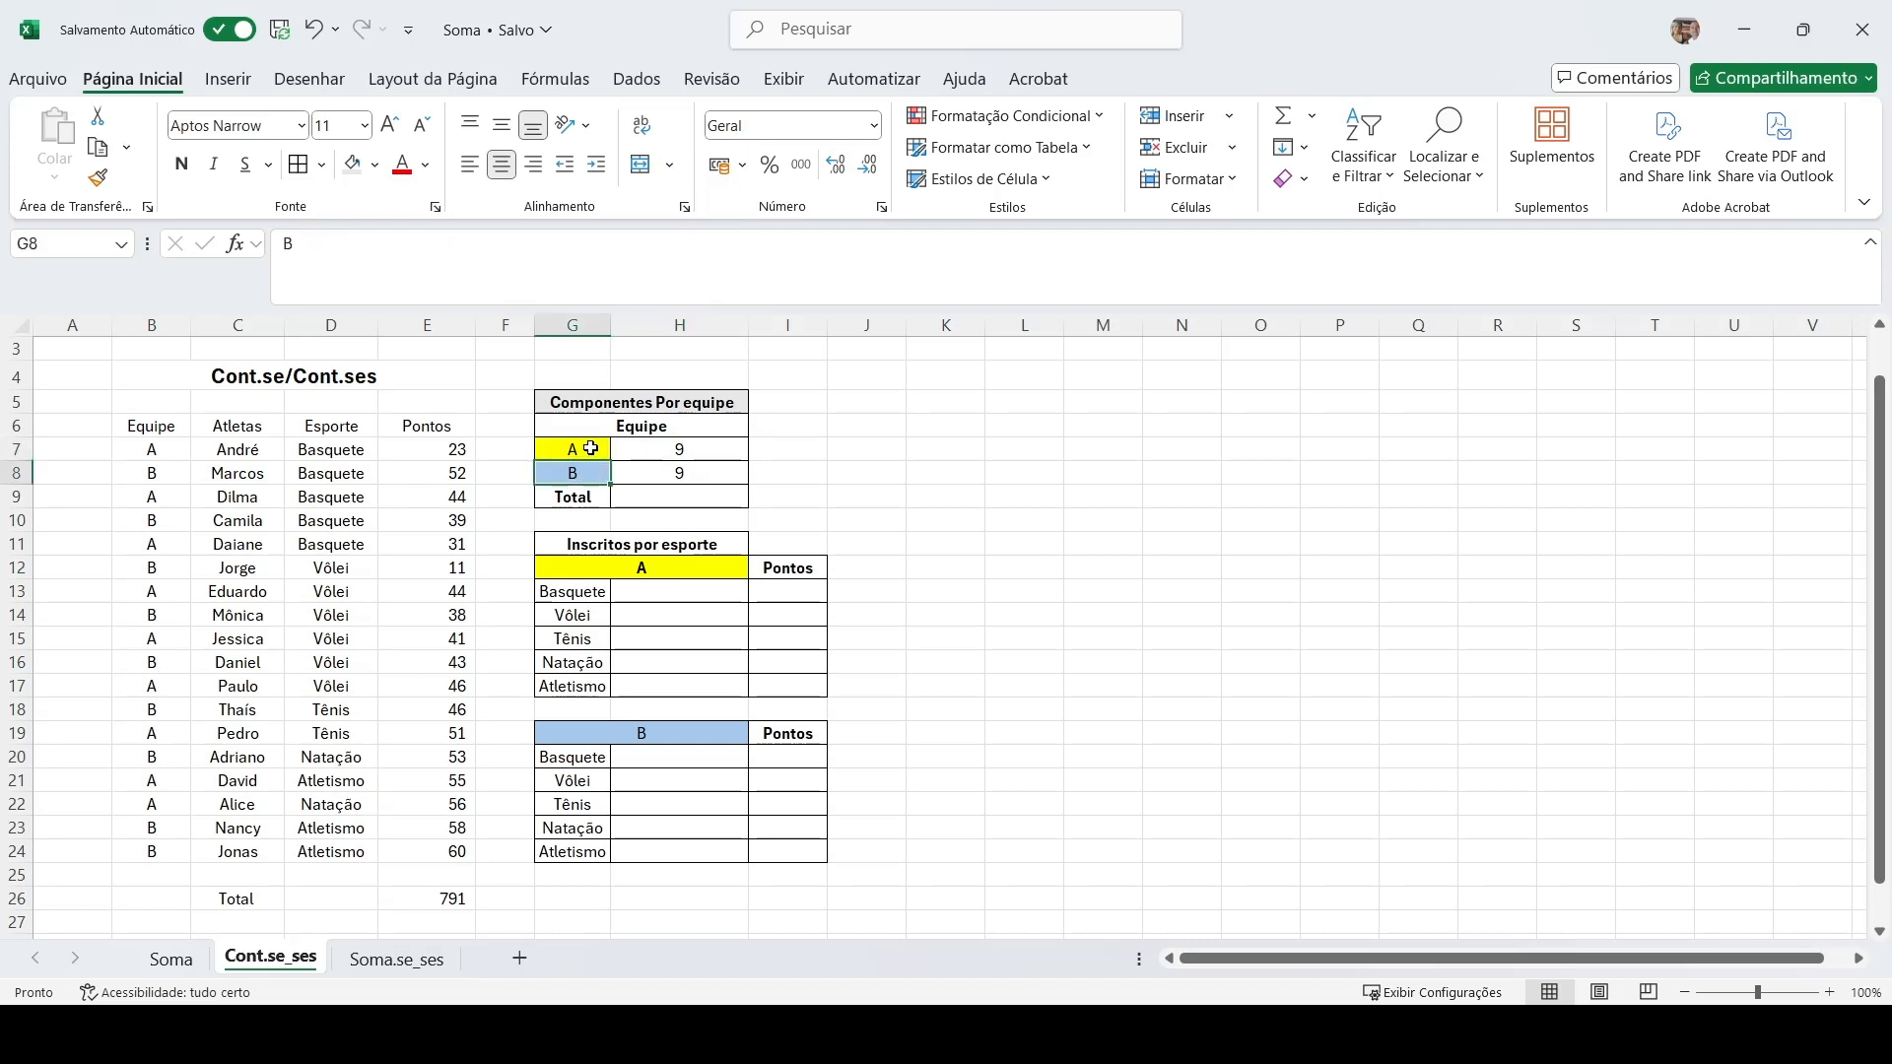
click(590, 450)
click(588, 473)
drag(161, 449, 159, 869)
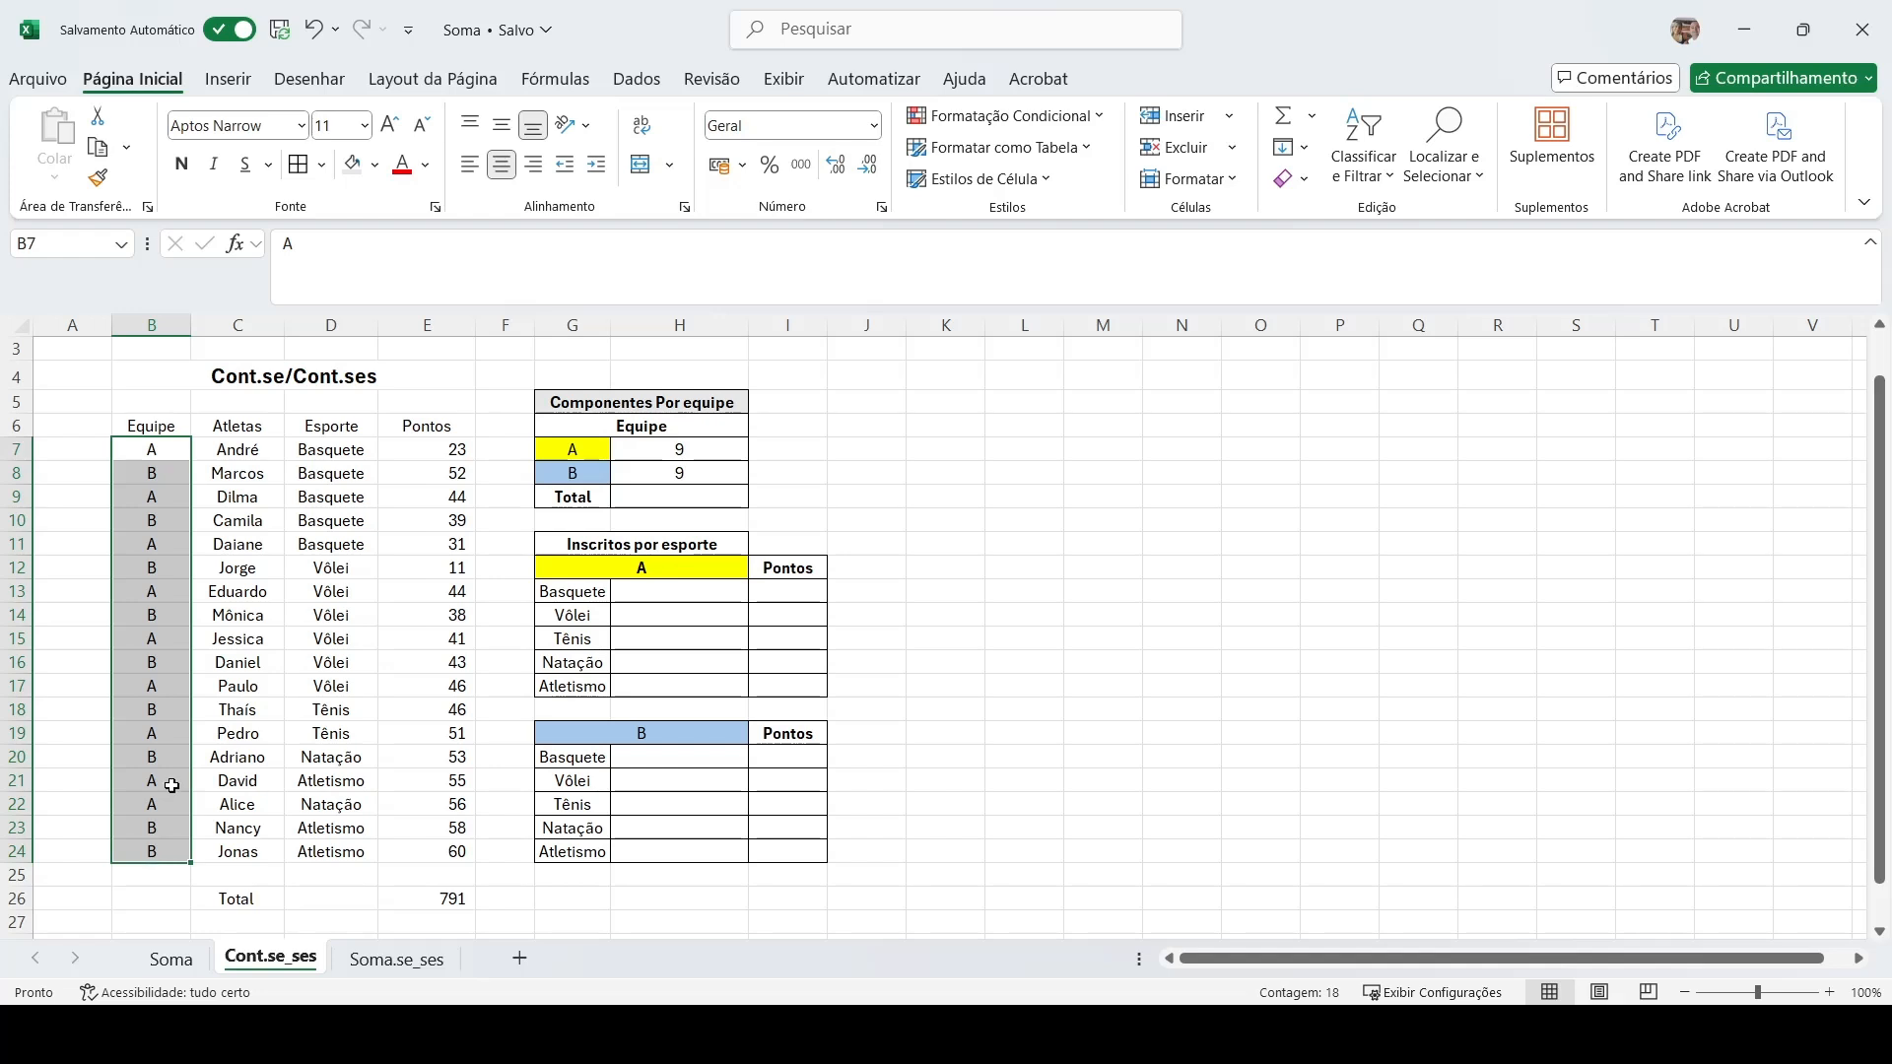
click(719, 453)
click(702, 471)
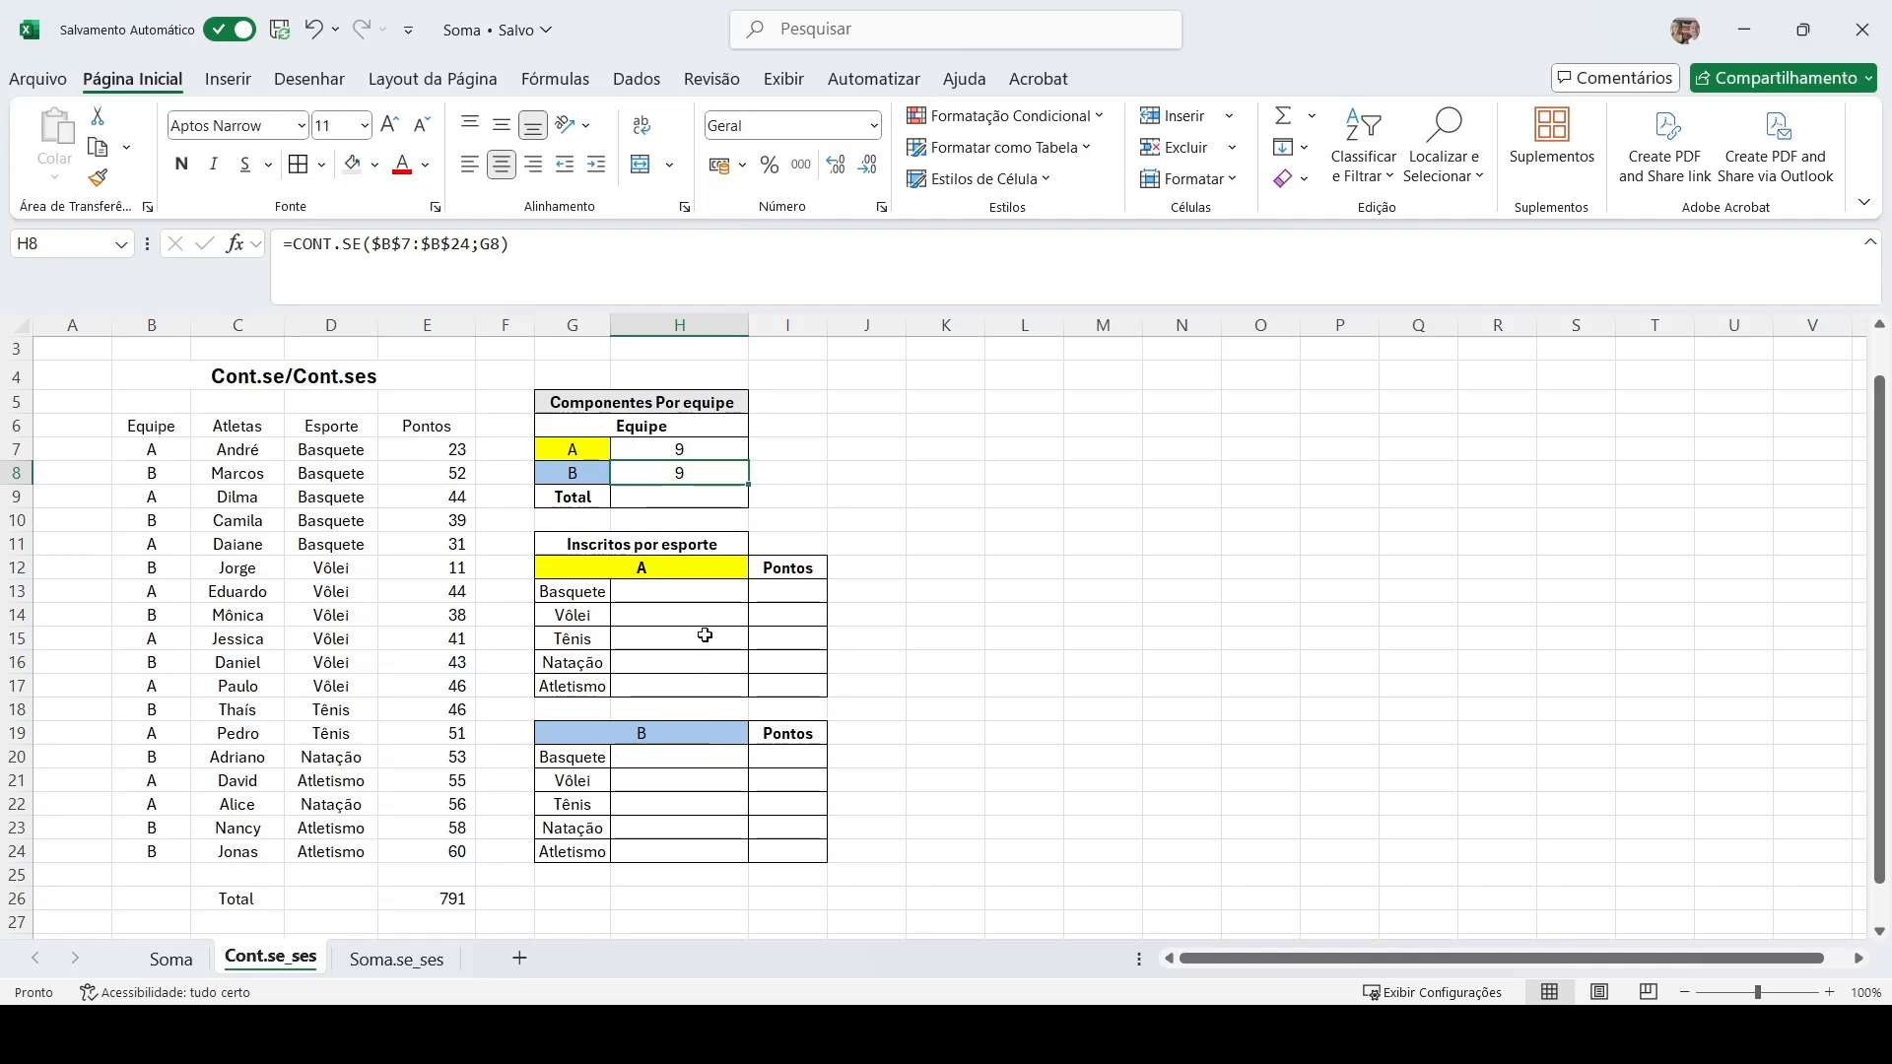
Examine the team A table under Inscritos por esporte, matching Basquete, Vôlei and Tênis with their count cells.
click(683, 571)
click(591, 592)
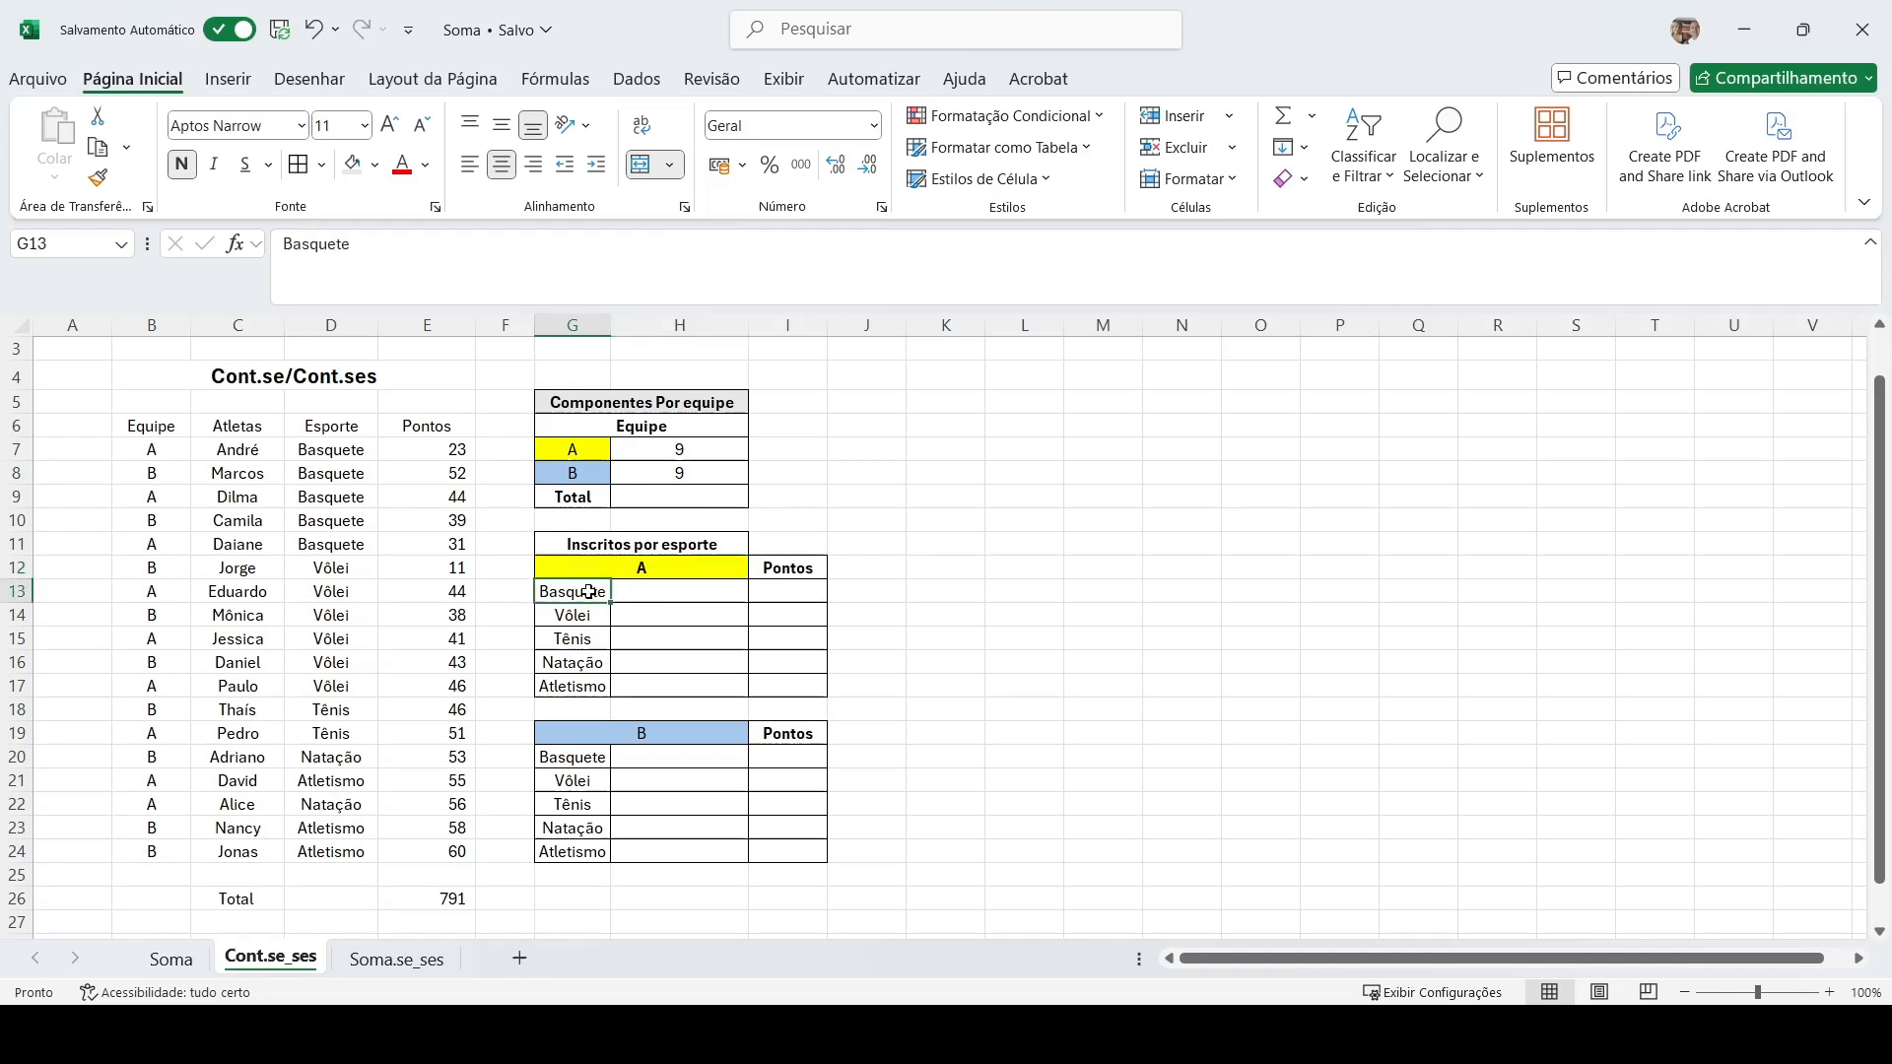
click(657, 592)
click(591, 614)
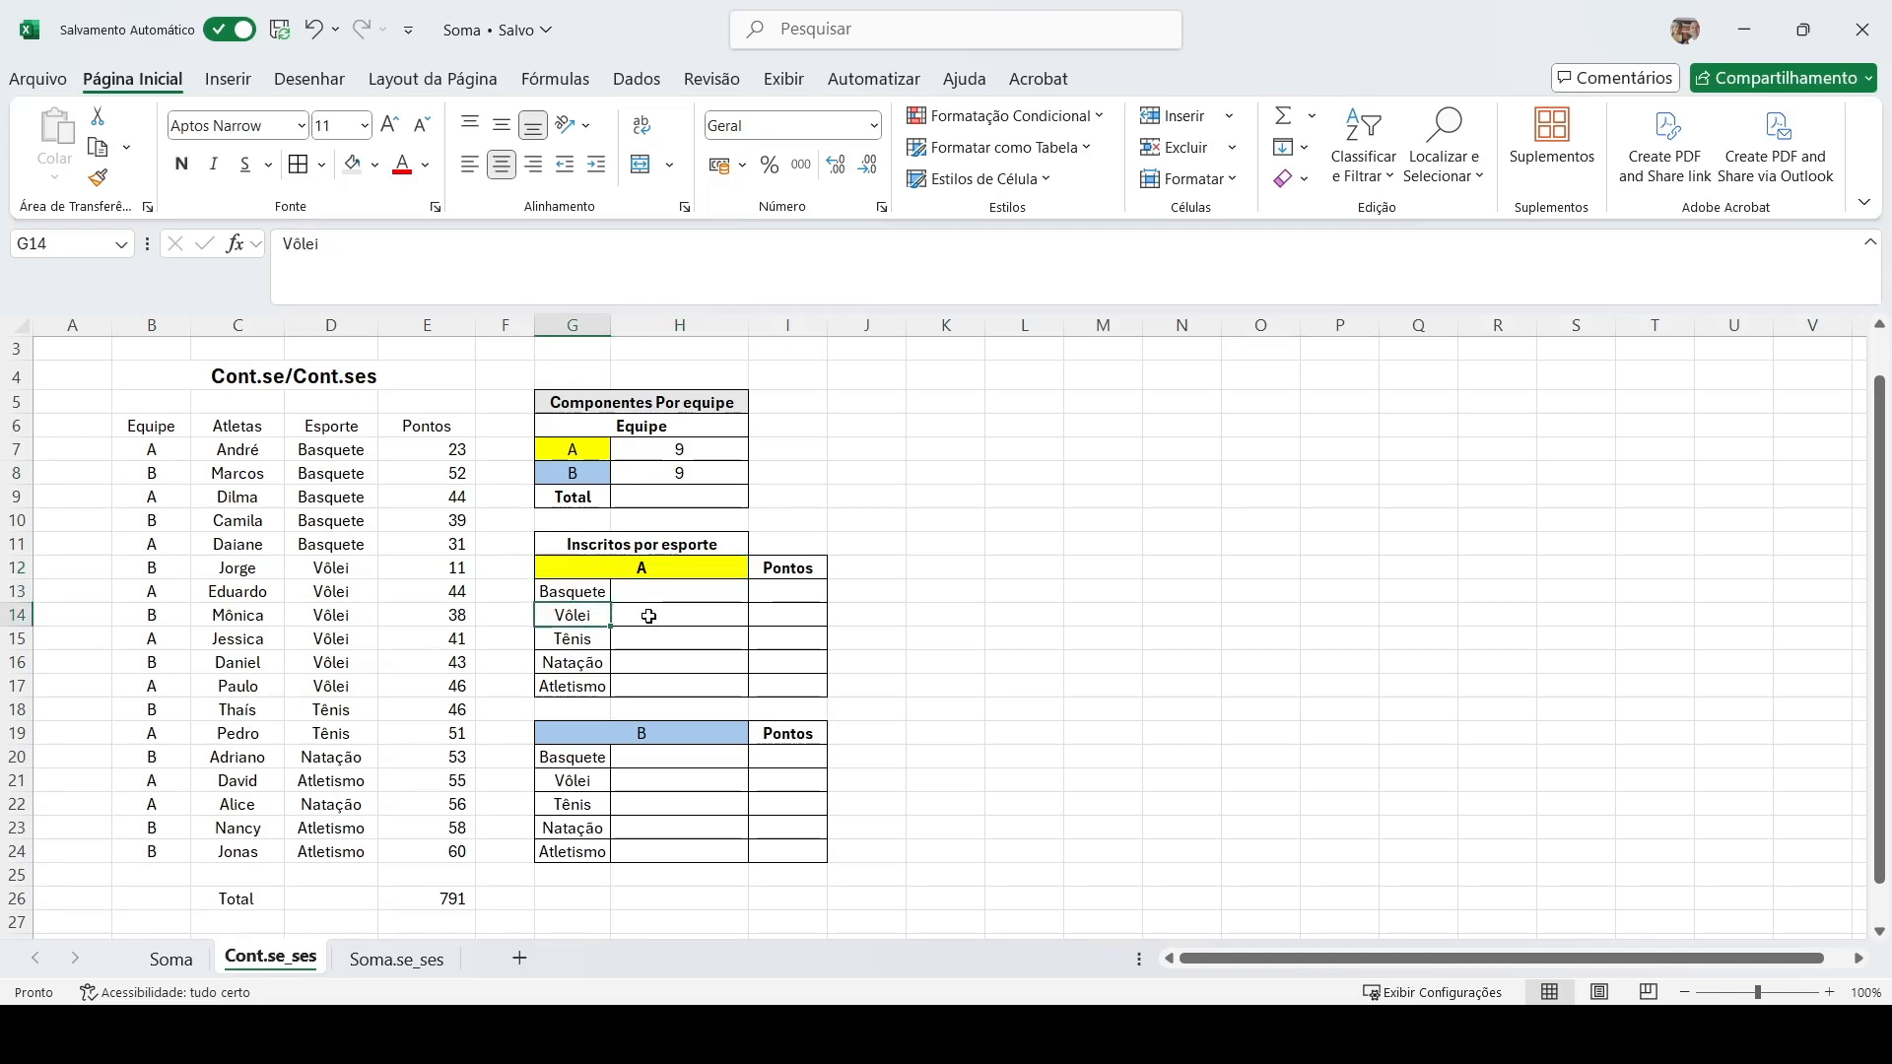
click(651, 617)
click(582, 592)
click(631, 590)
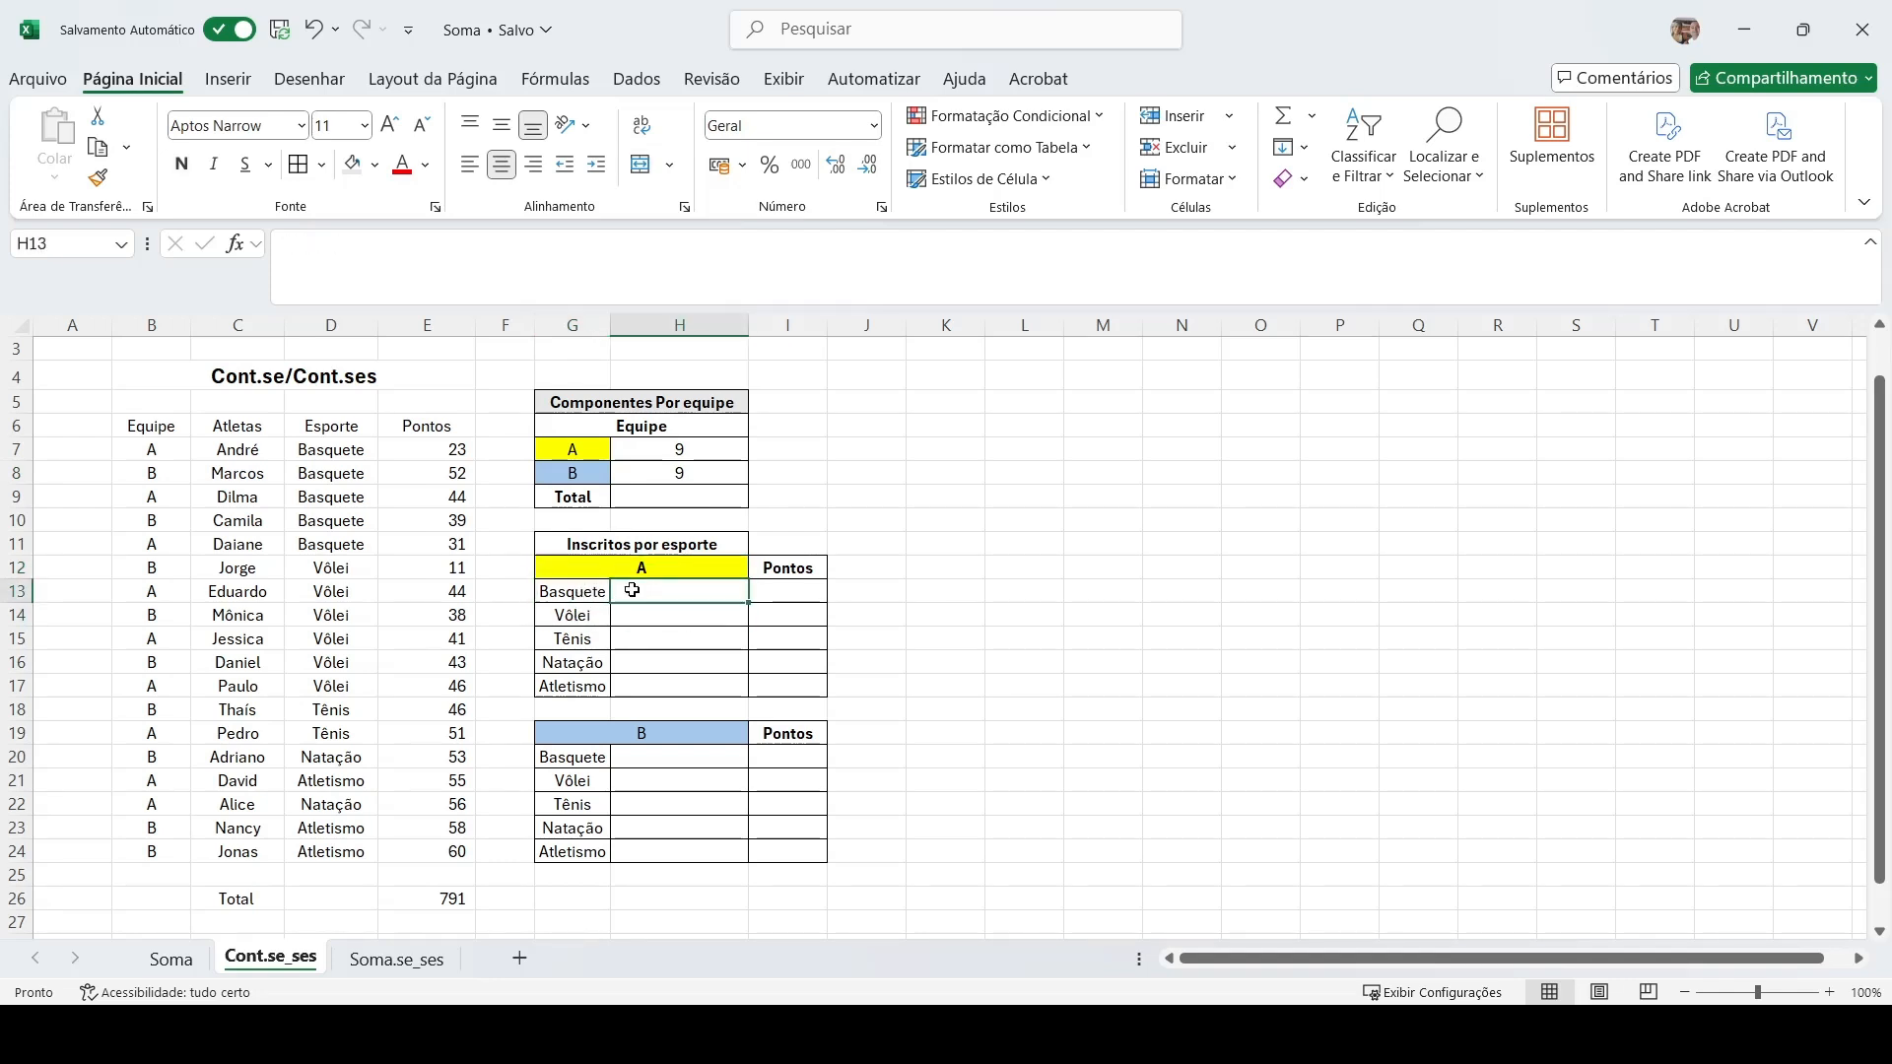
click(589, 617)
click(628, 618)
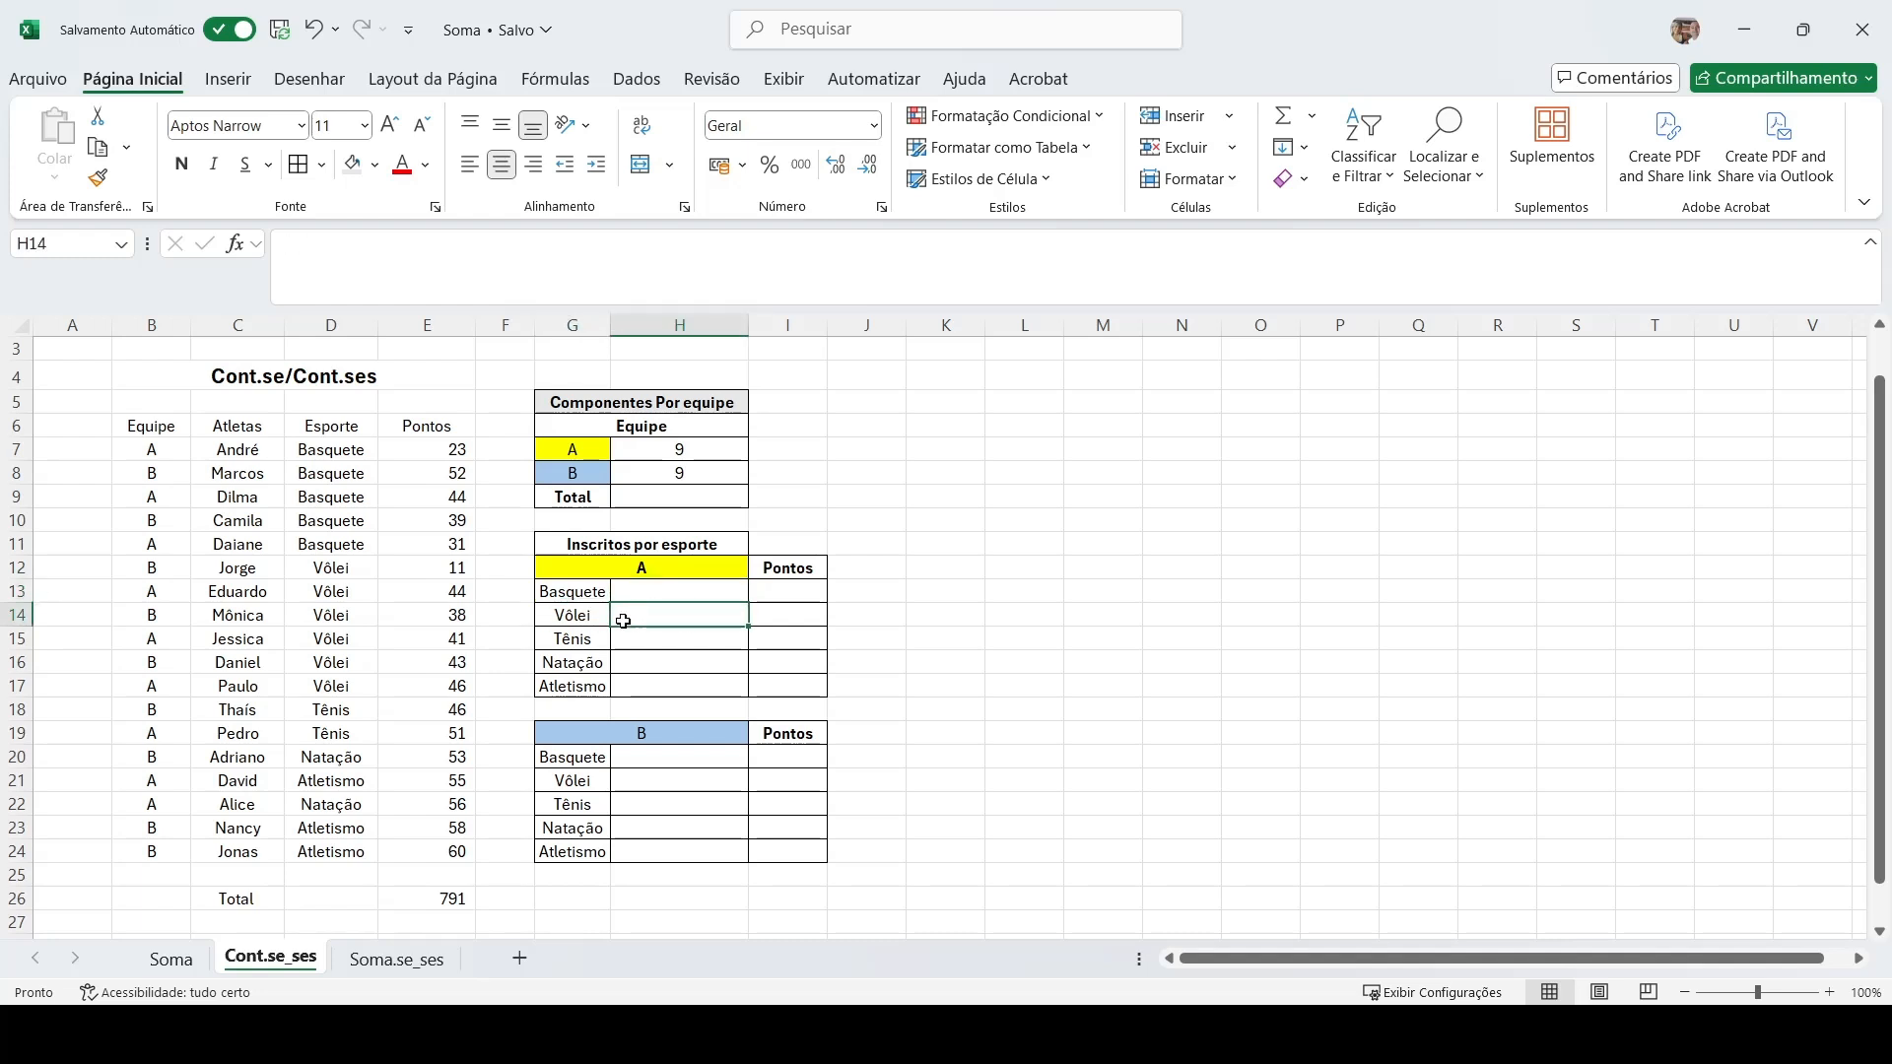
click(581, 640)
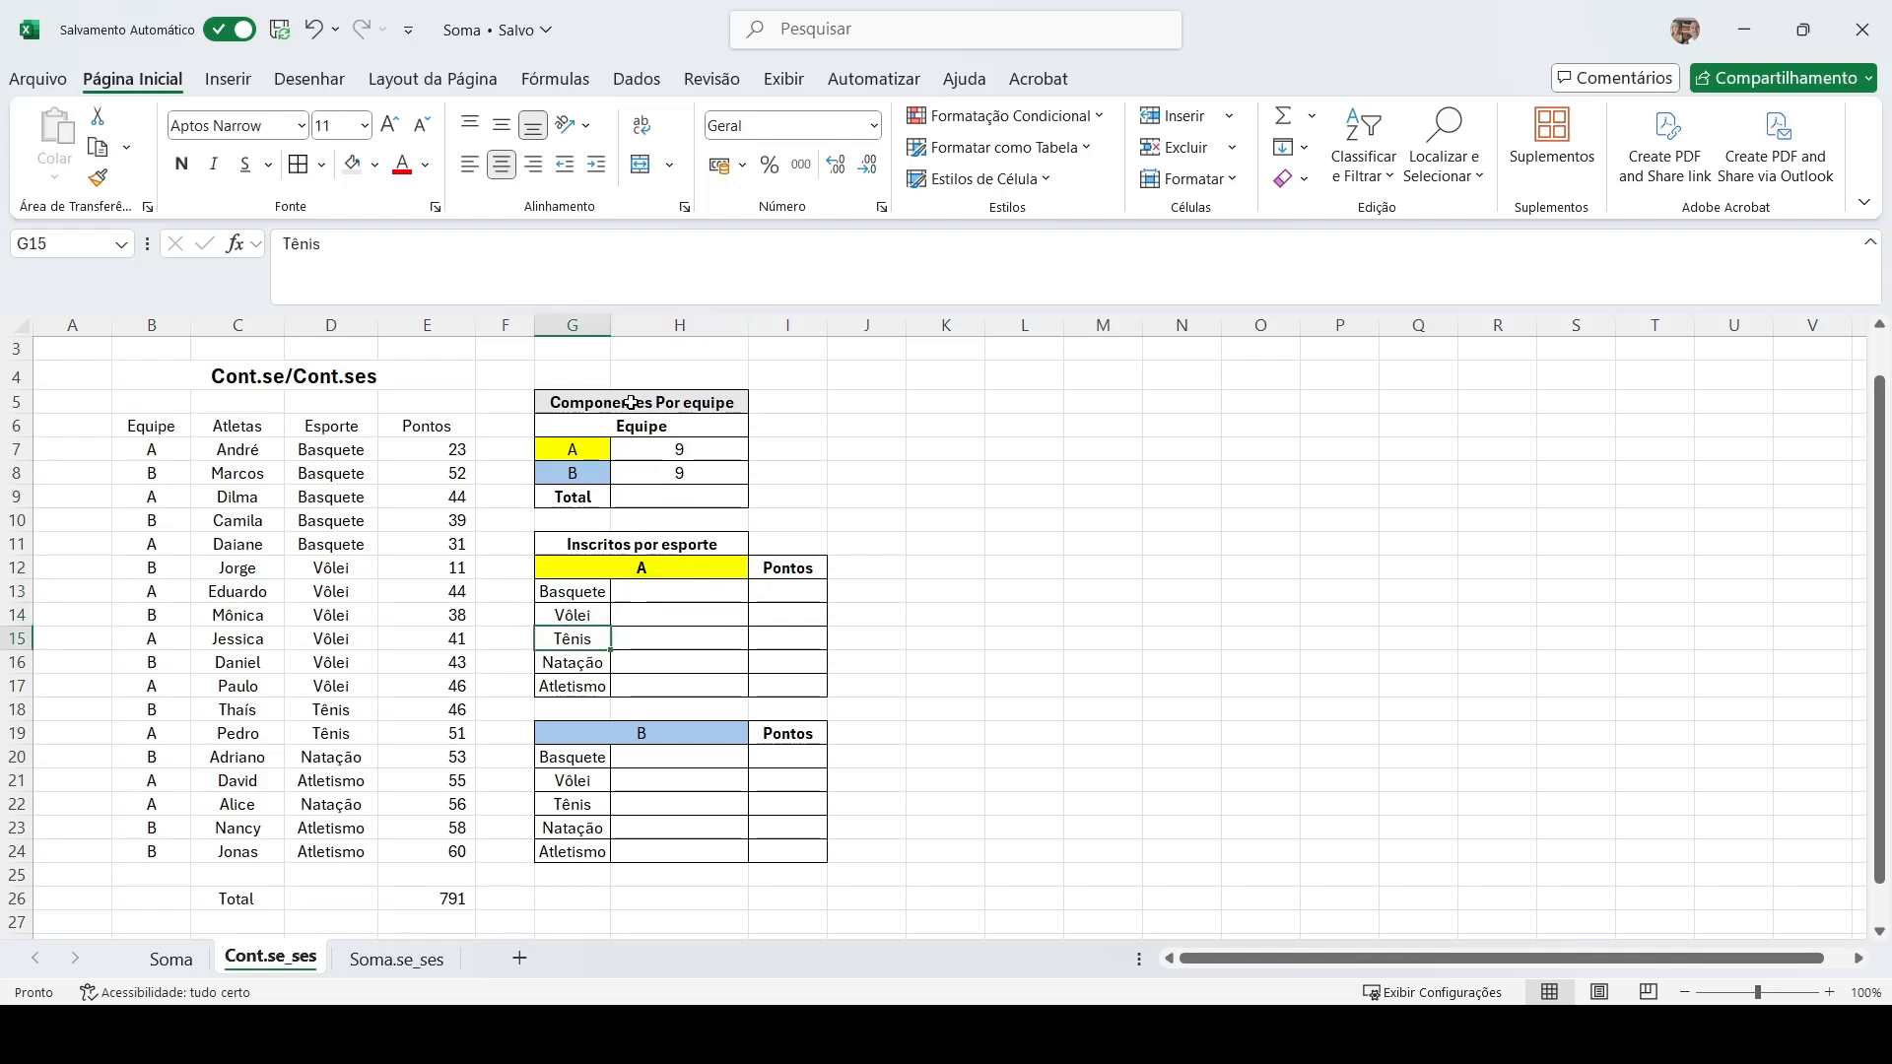
Total the team counts in H9 with AutoSum and copy the summary table G5:H9 to J5.
drag(630, 402, 627, 506)
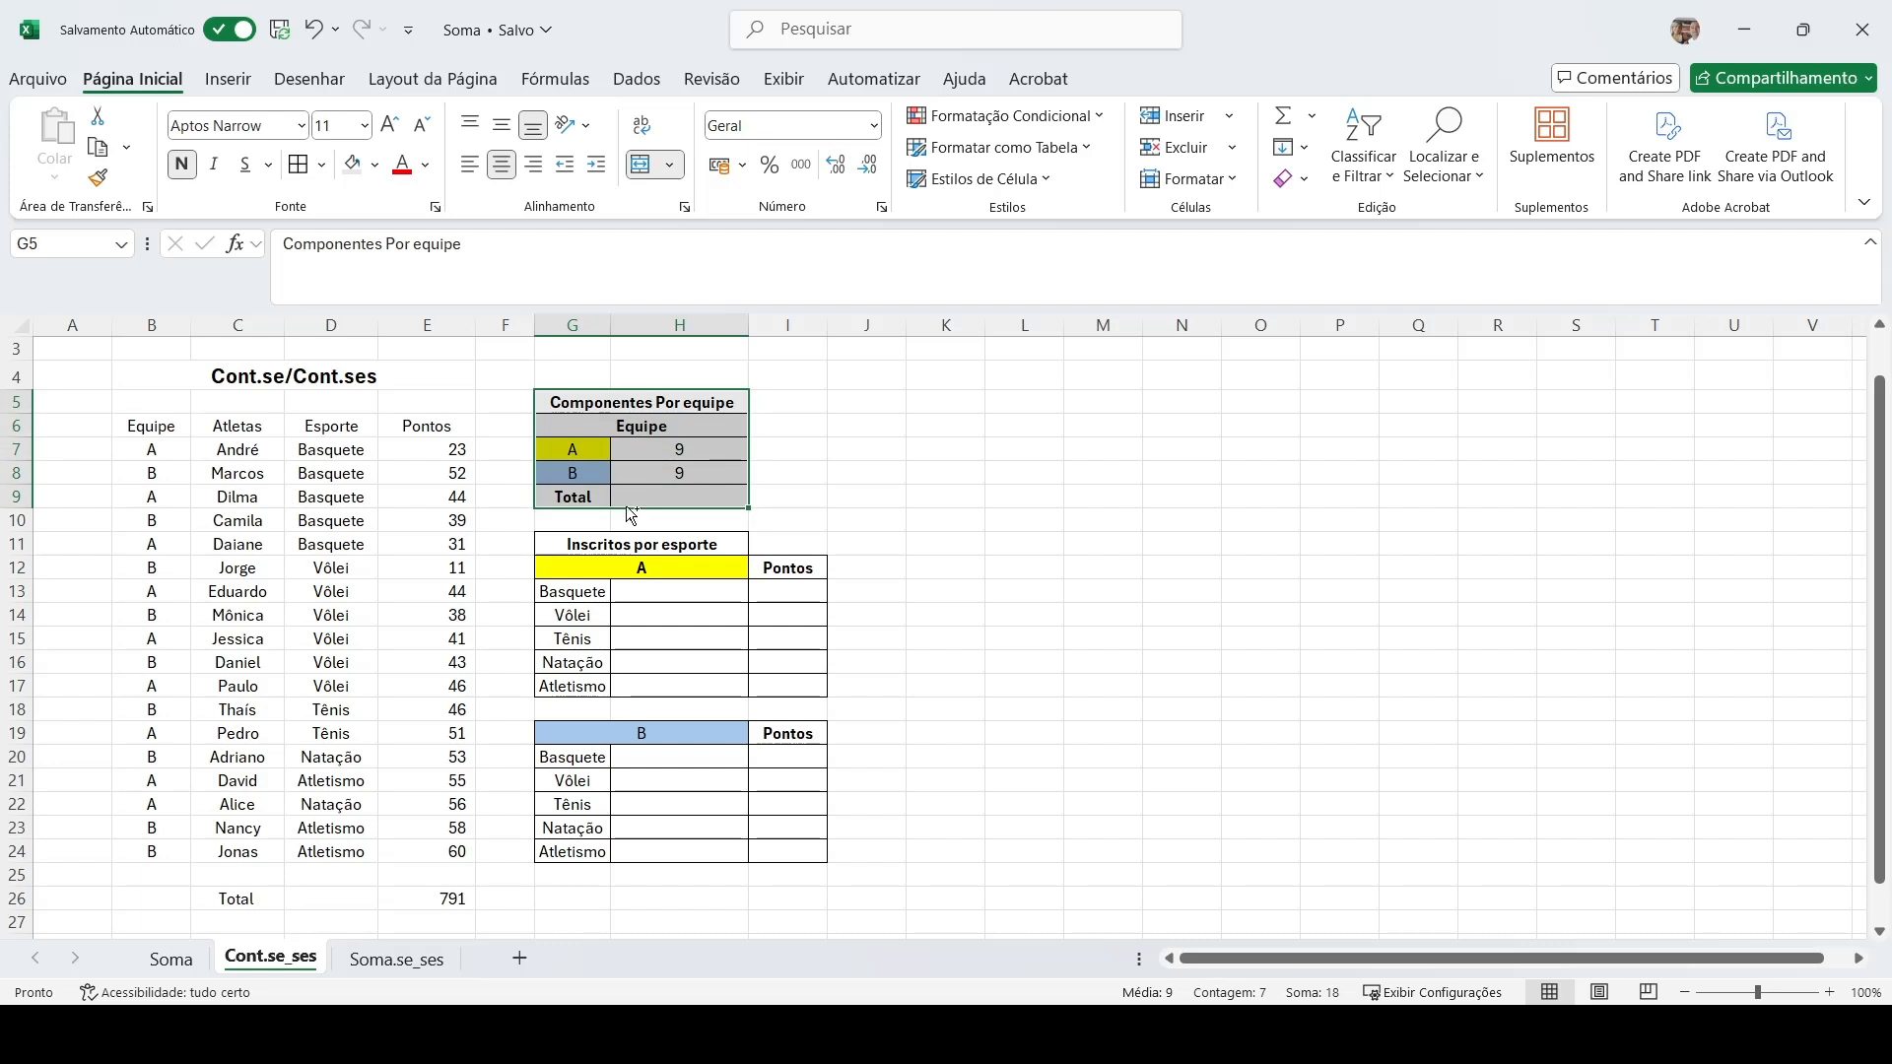
key(alt+equal)
key(ctrl+c)
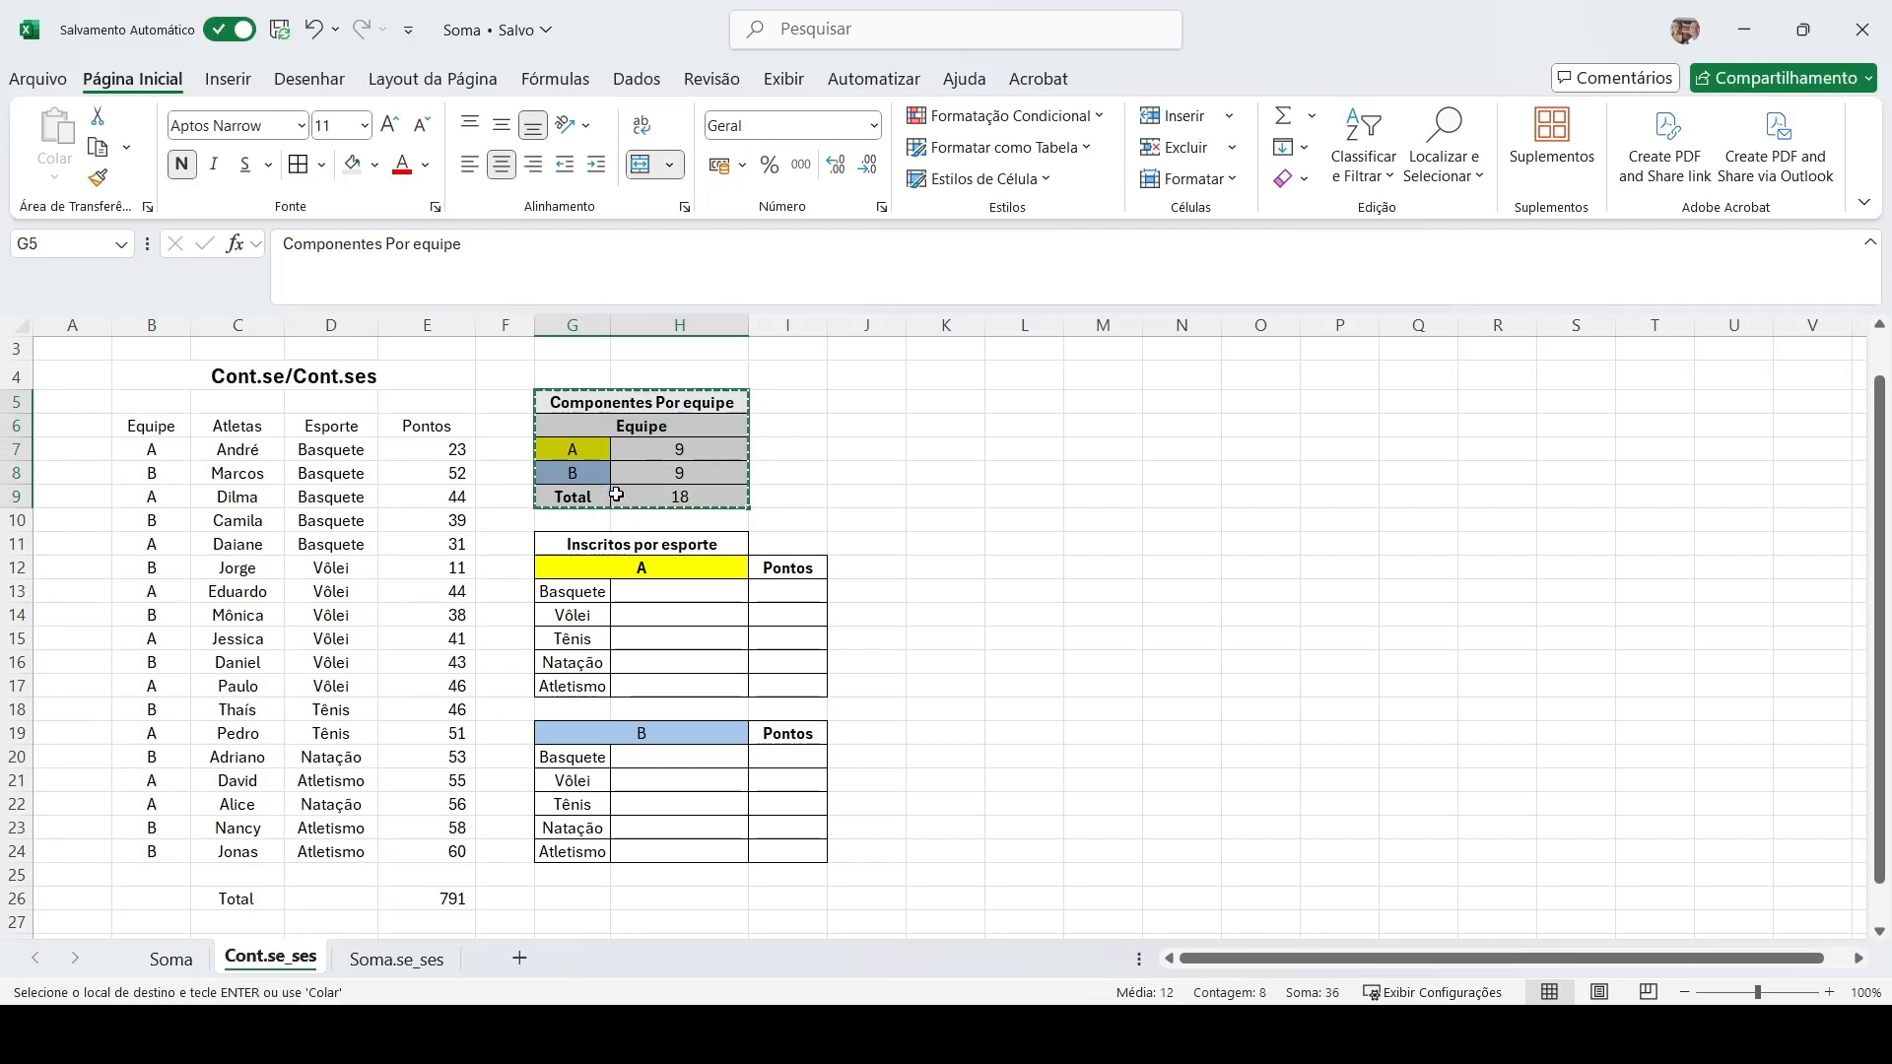
click(881, 396)
key(ctrl+v)
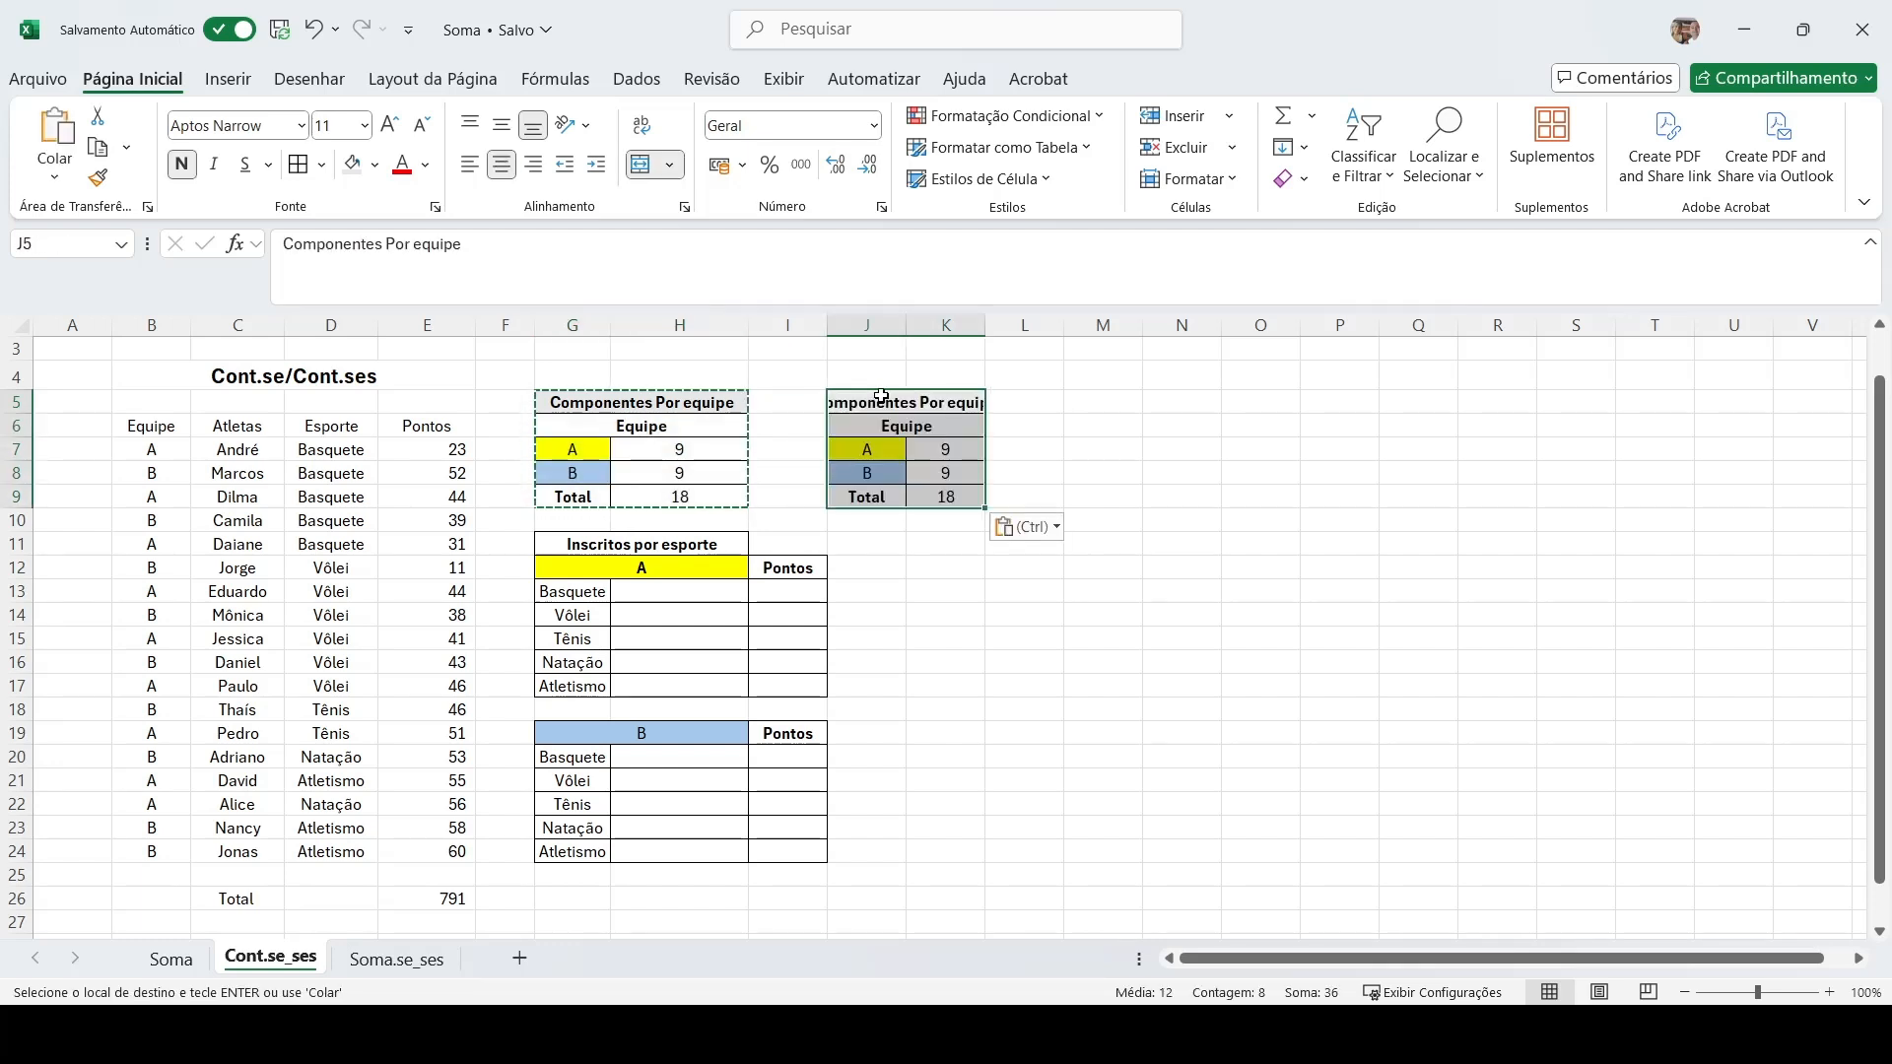
Adjust the widths of columns J and K so the copied table's full heading fits.
double_click(988, 327)
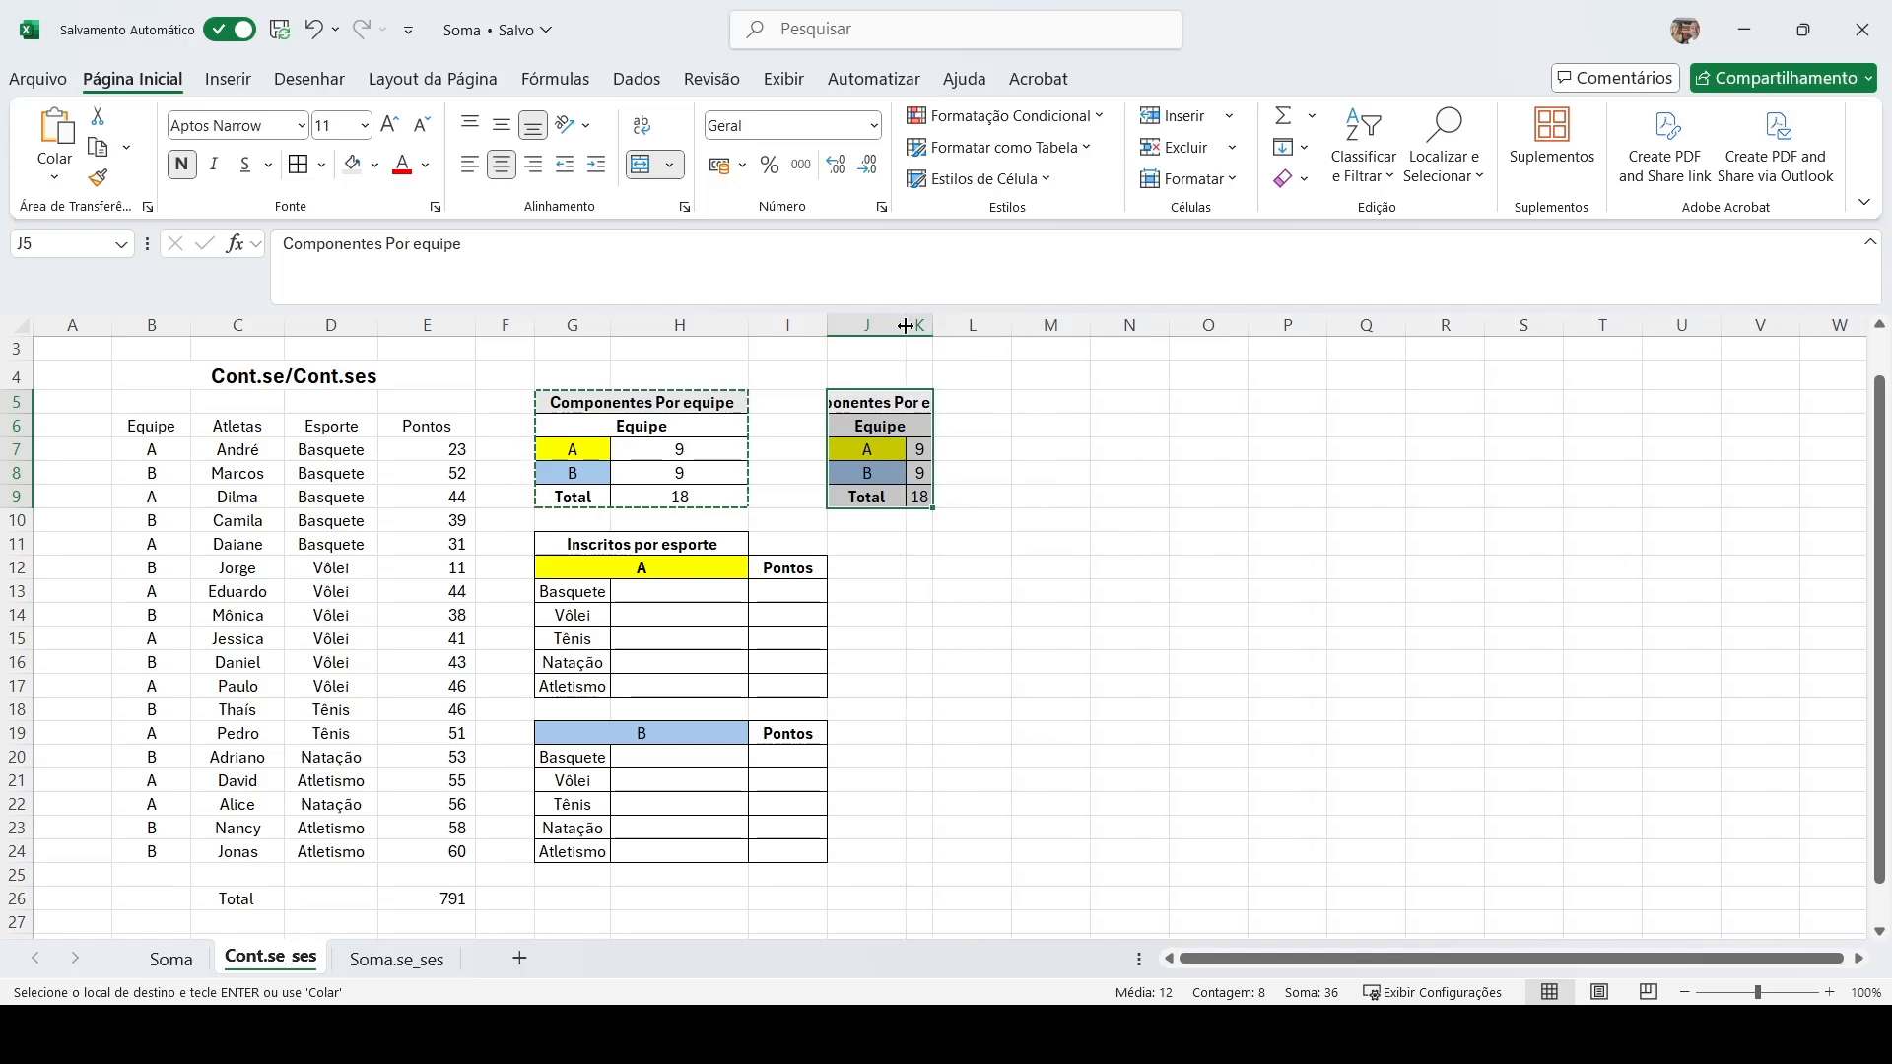
double_click(907, 326)
drag(855, 326, 887, 326)
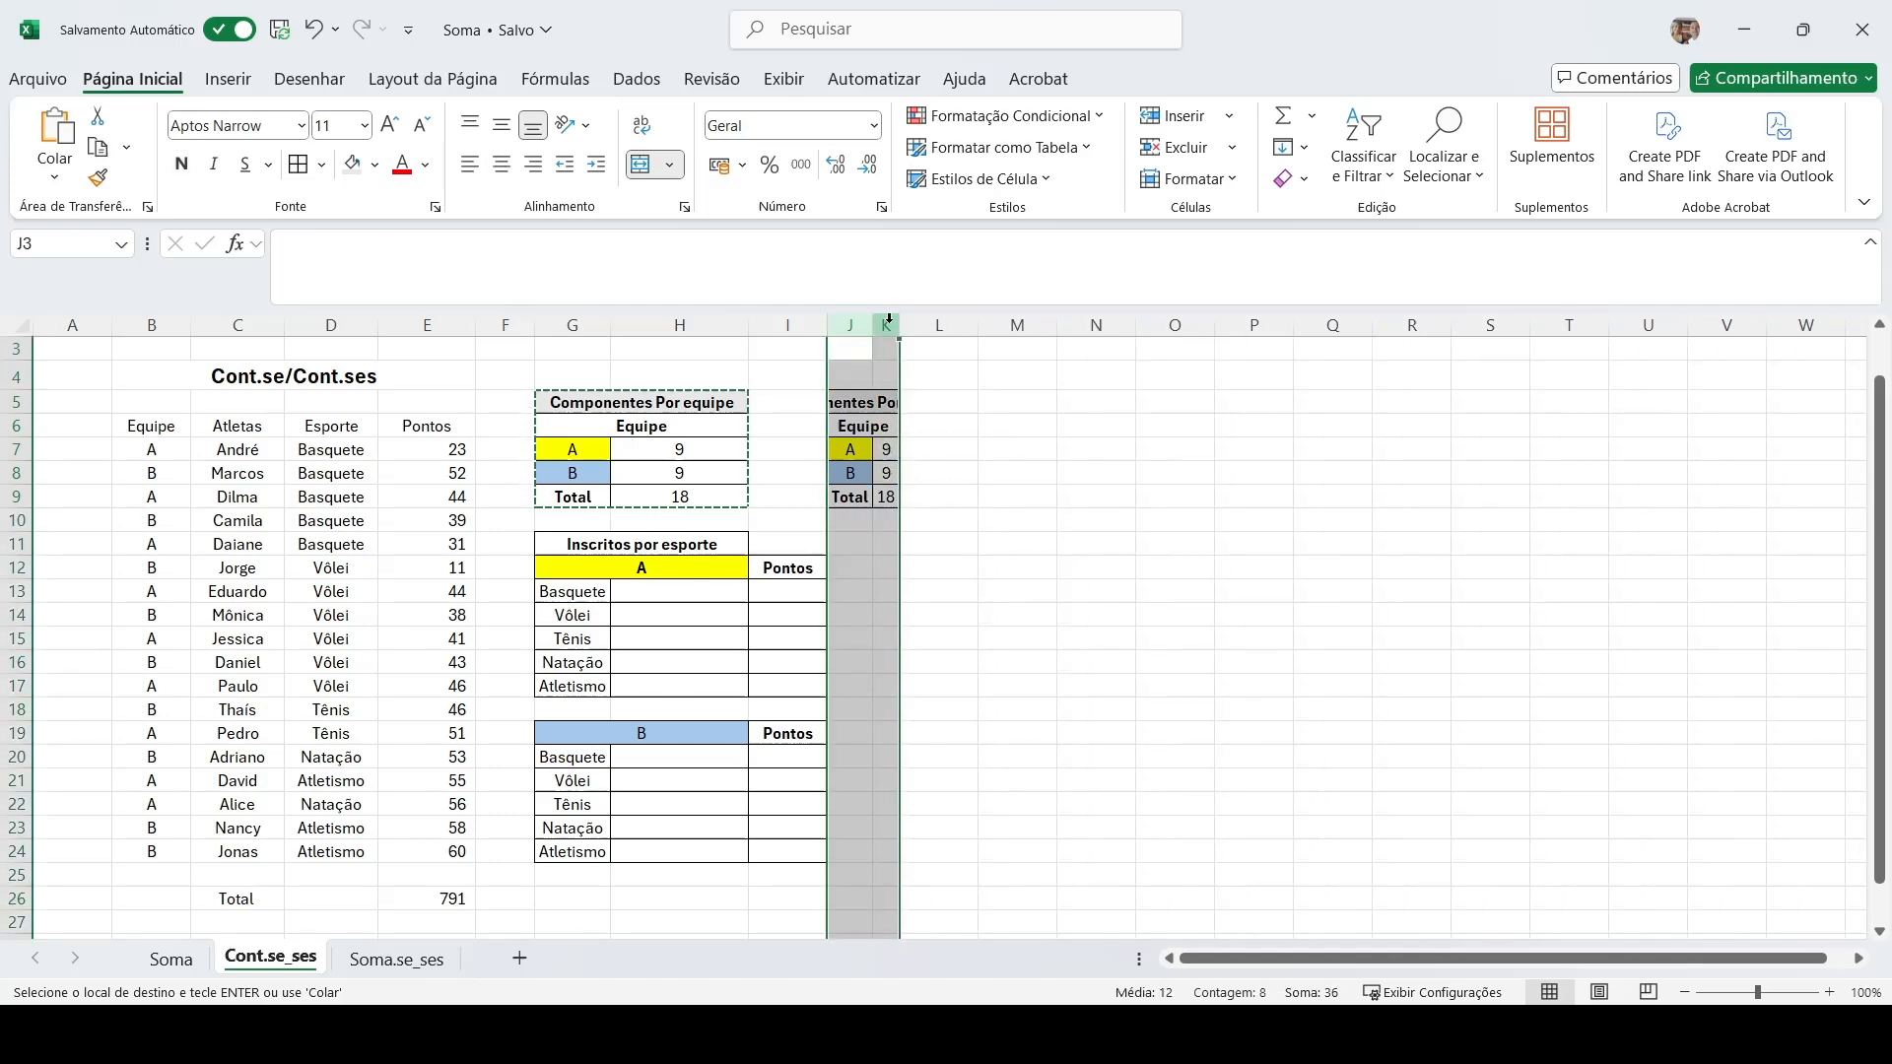
click(1015, 424)
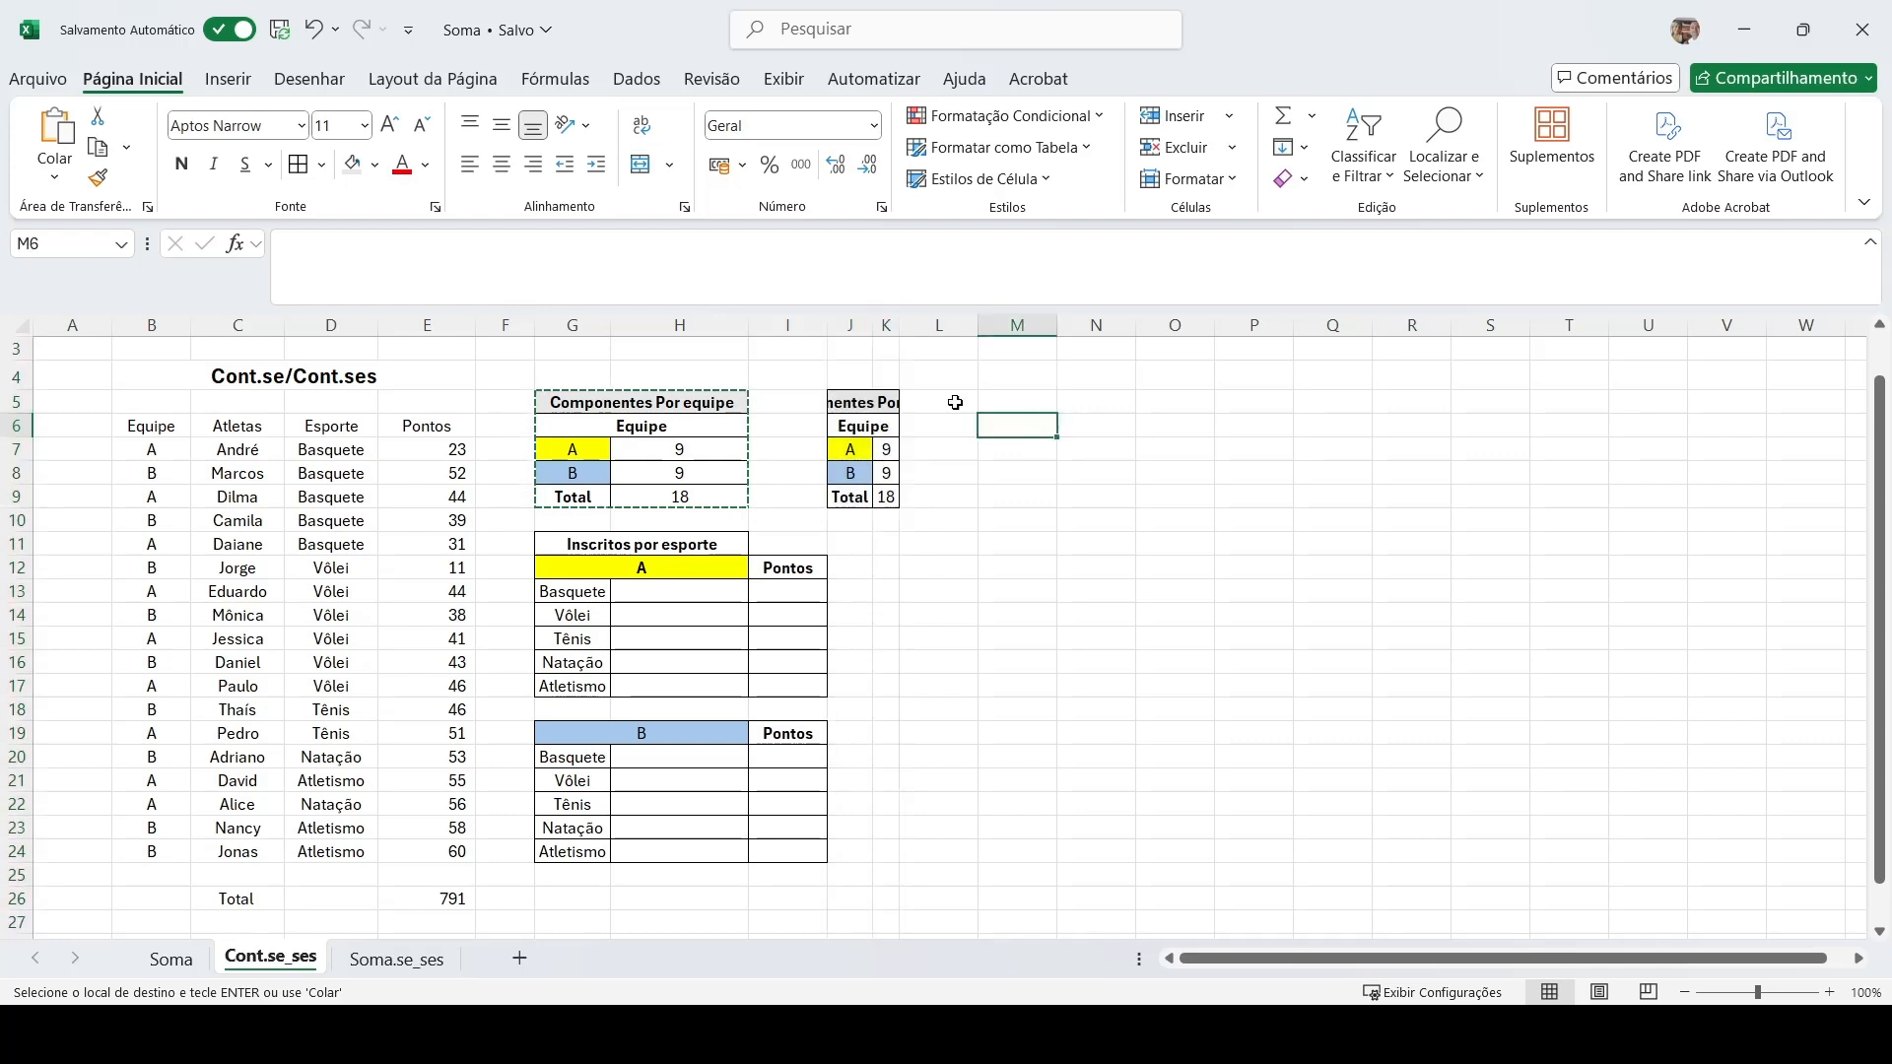
drag(872, 326, 1043, 322)
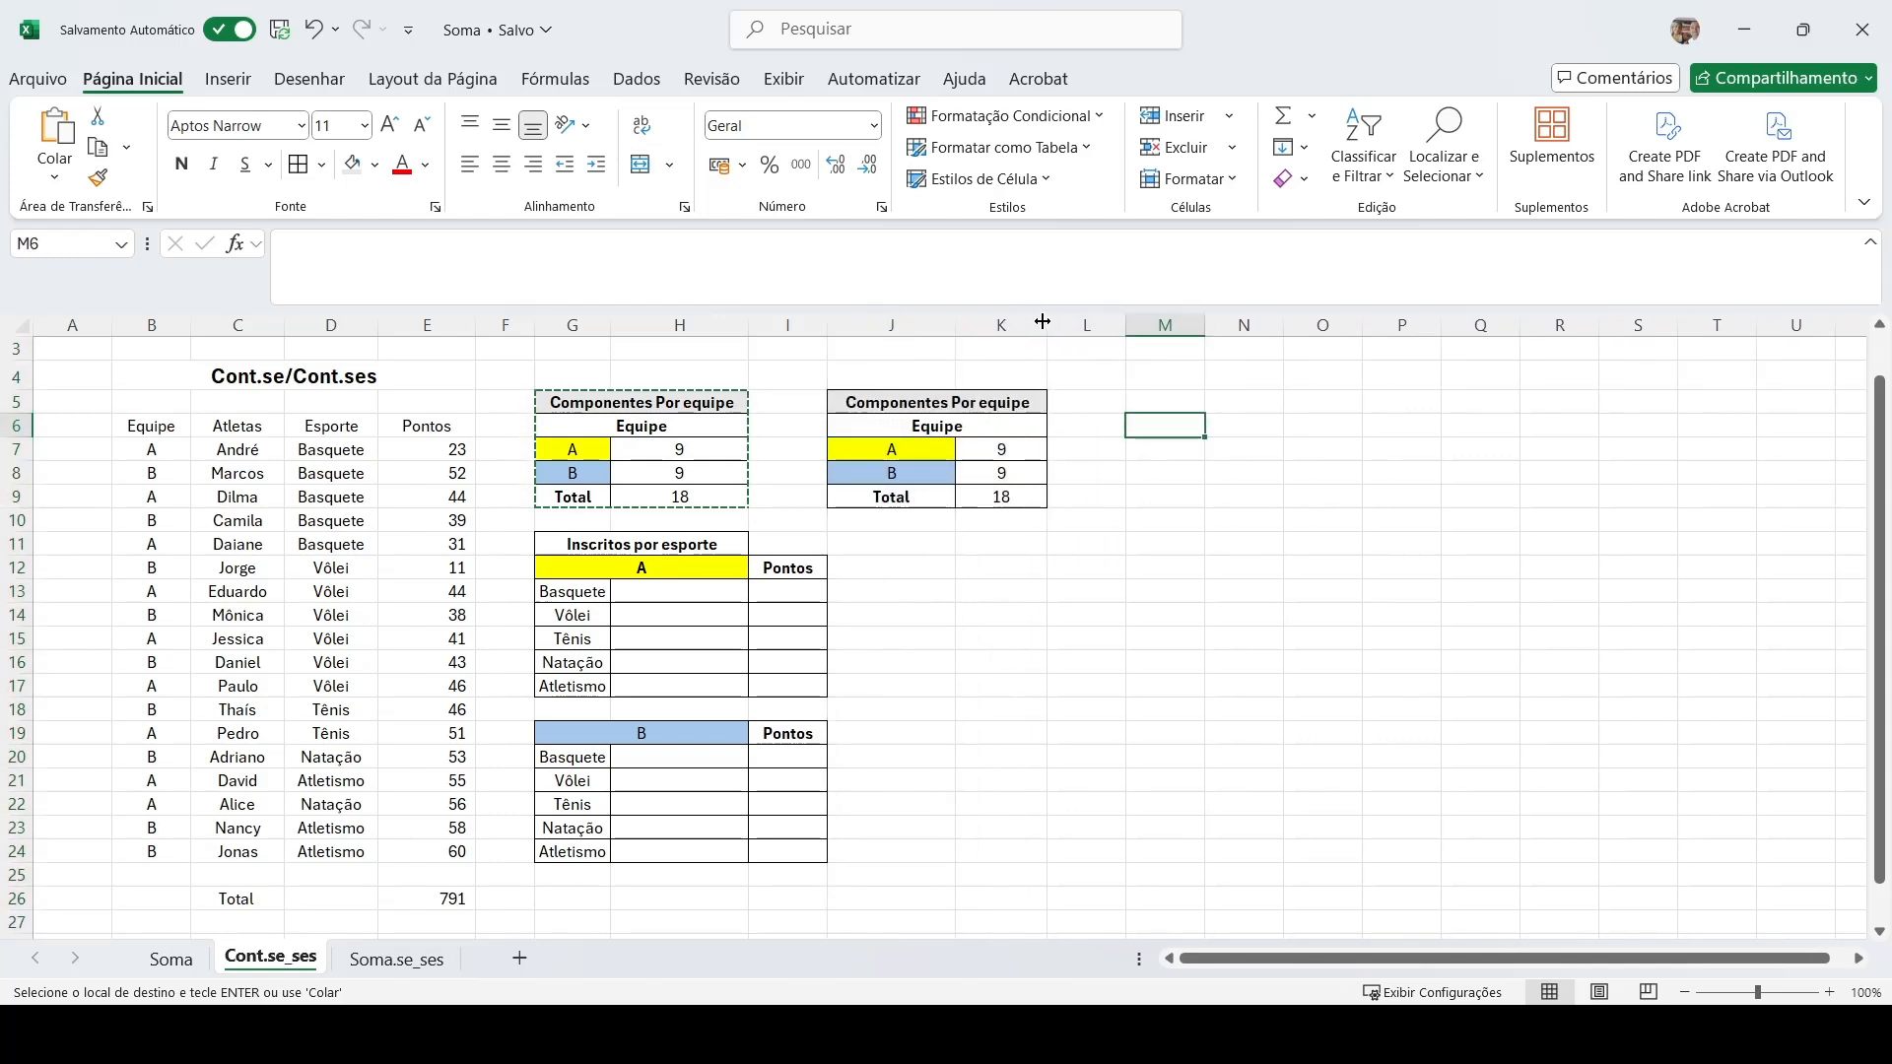
click(924, 401)
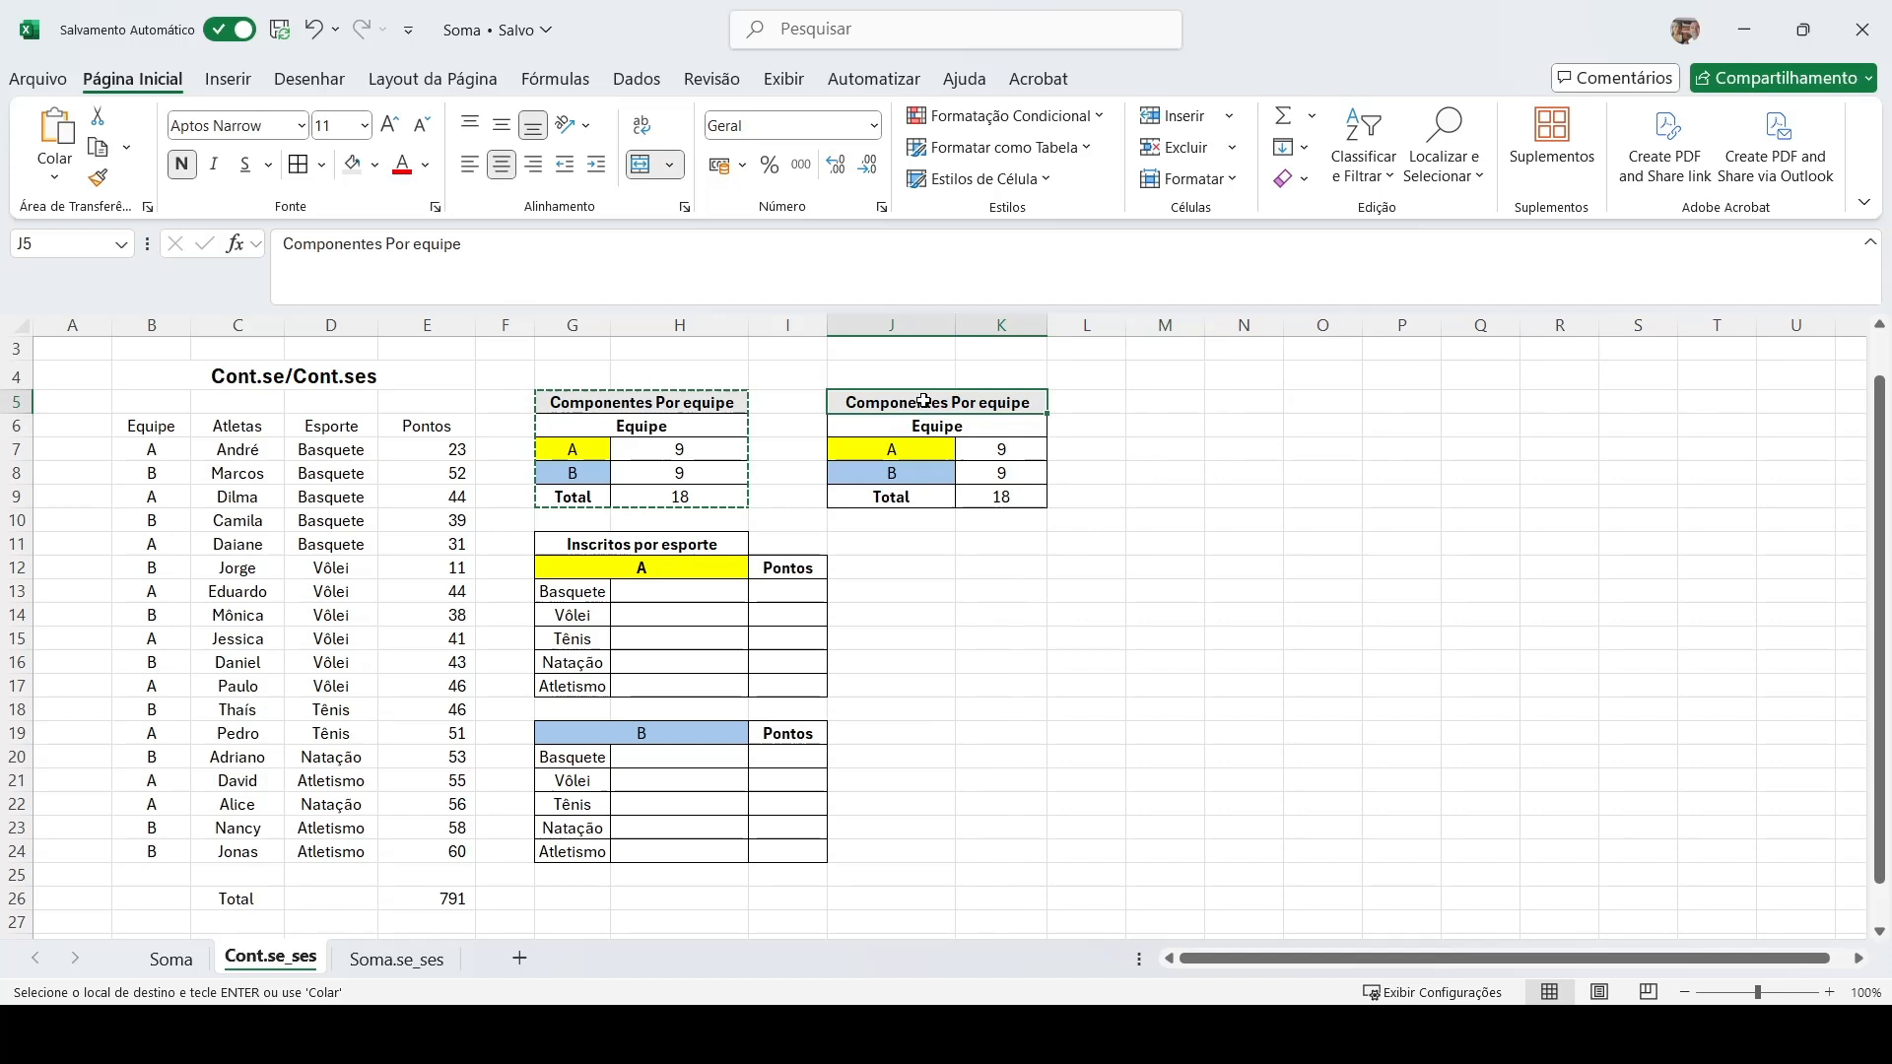
click(881, 449)
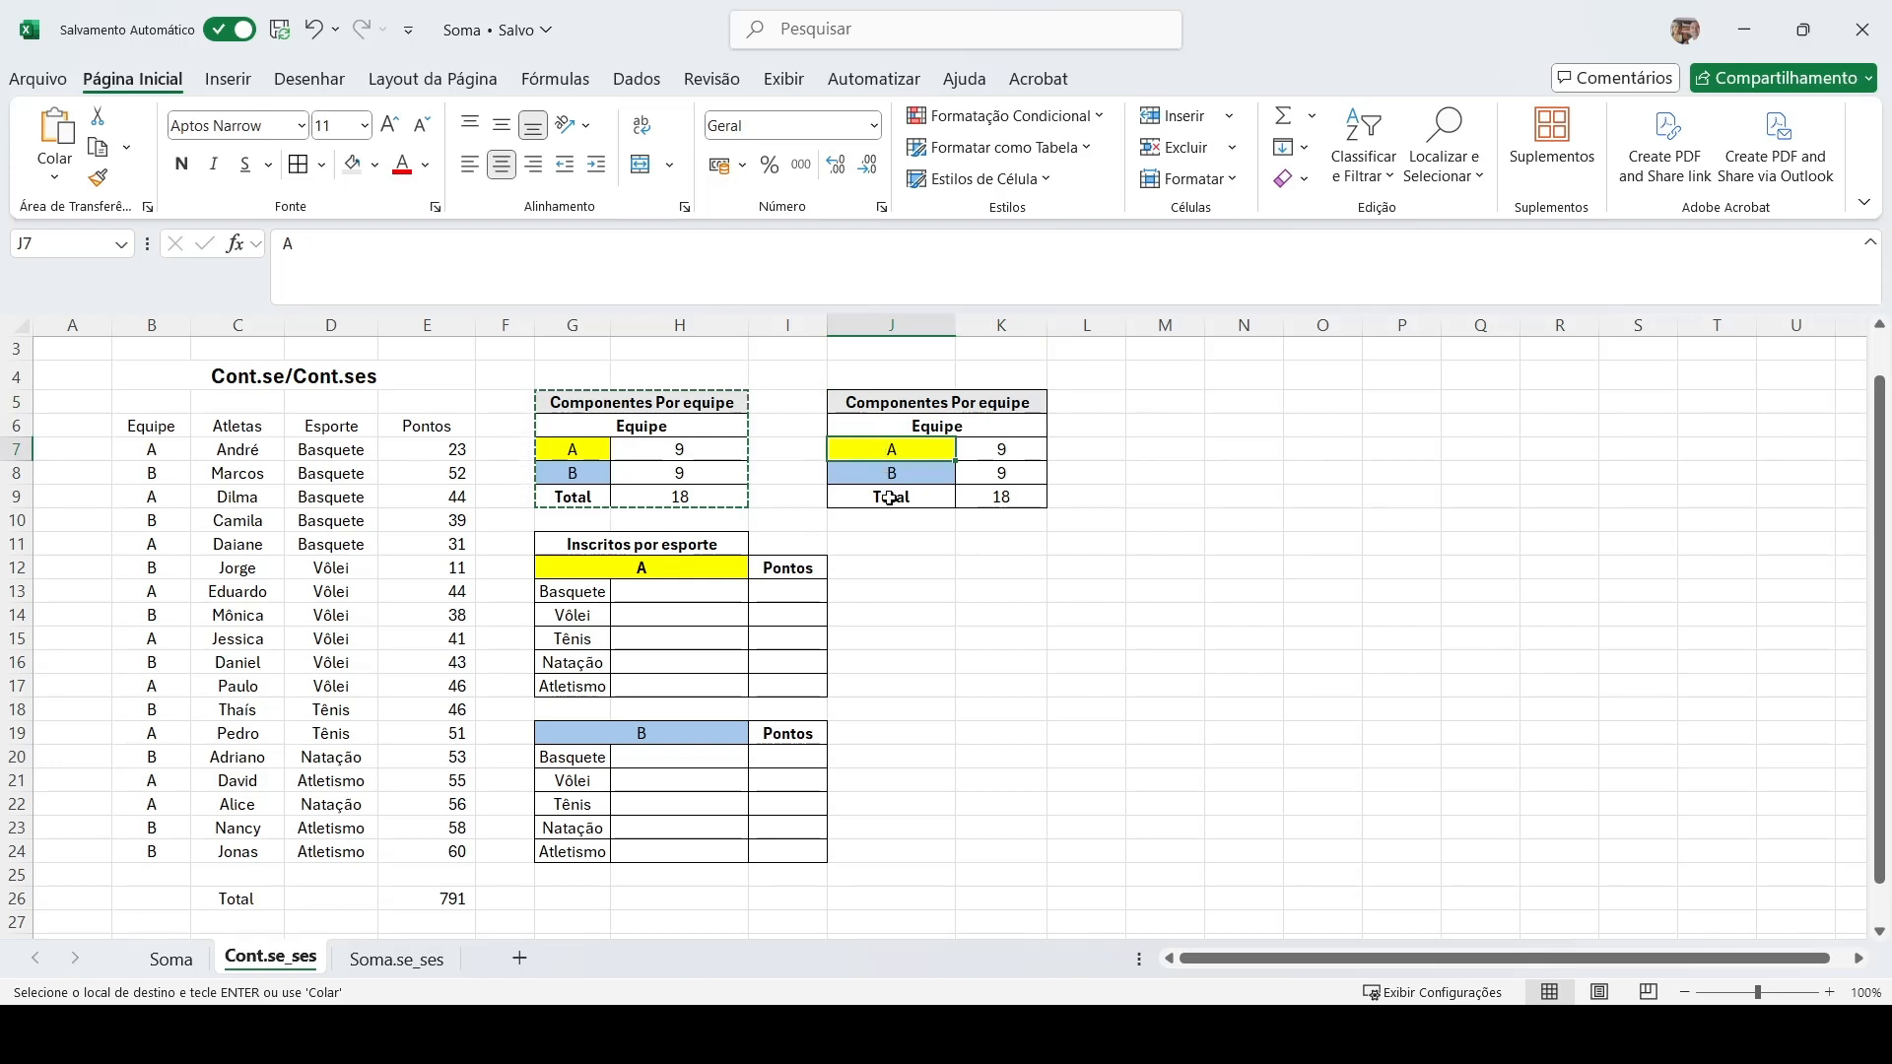
click(577, 761)
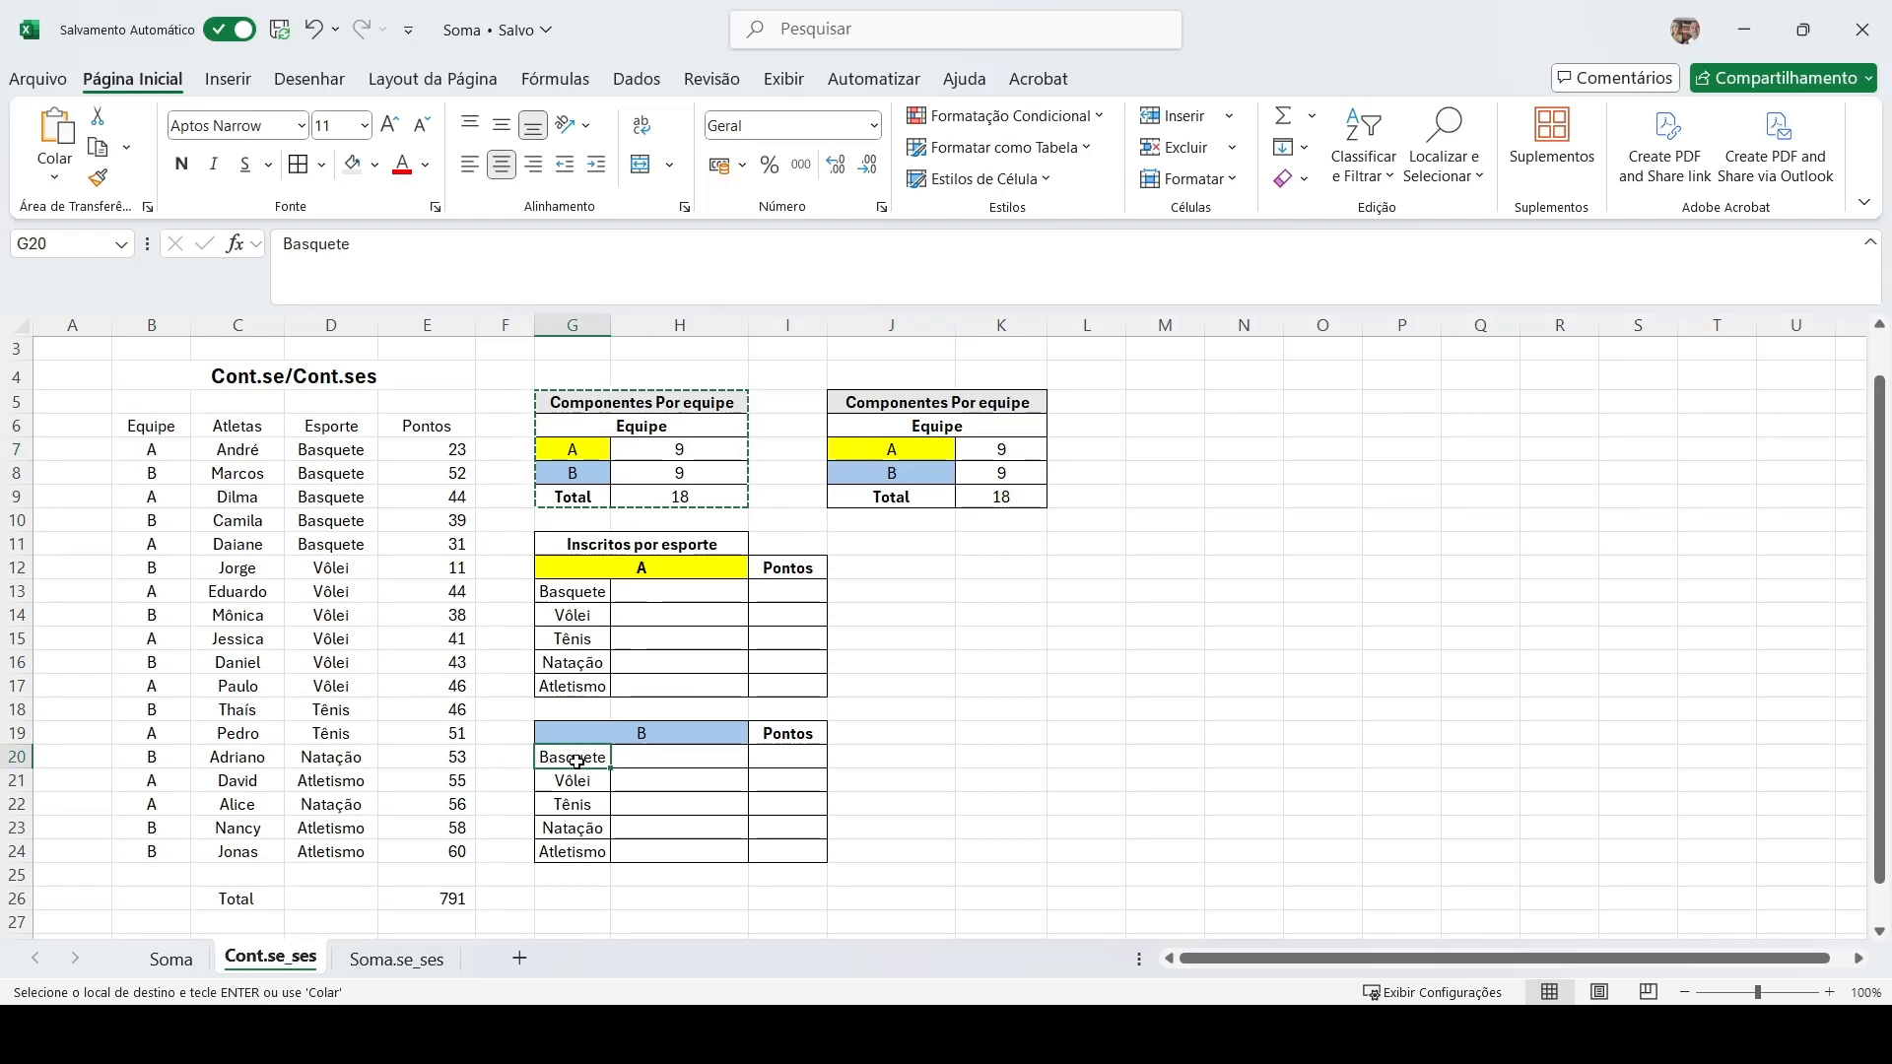
drag(578, 760, 586, 851)
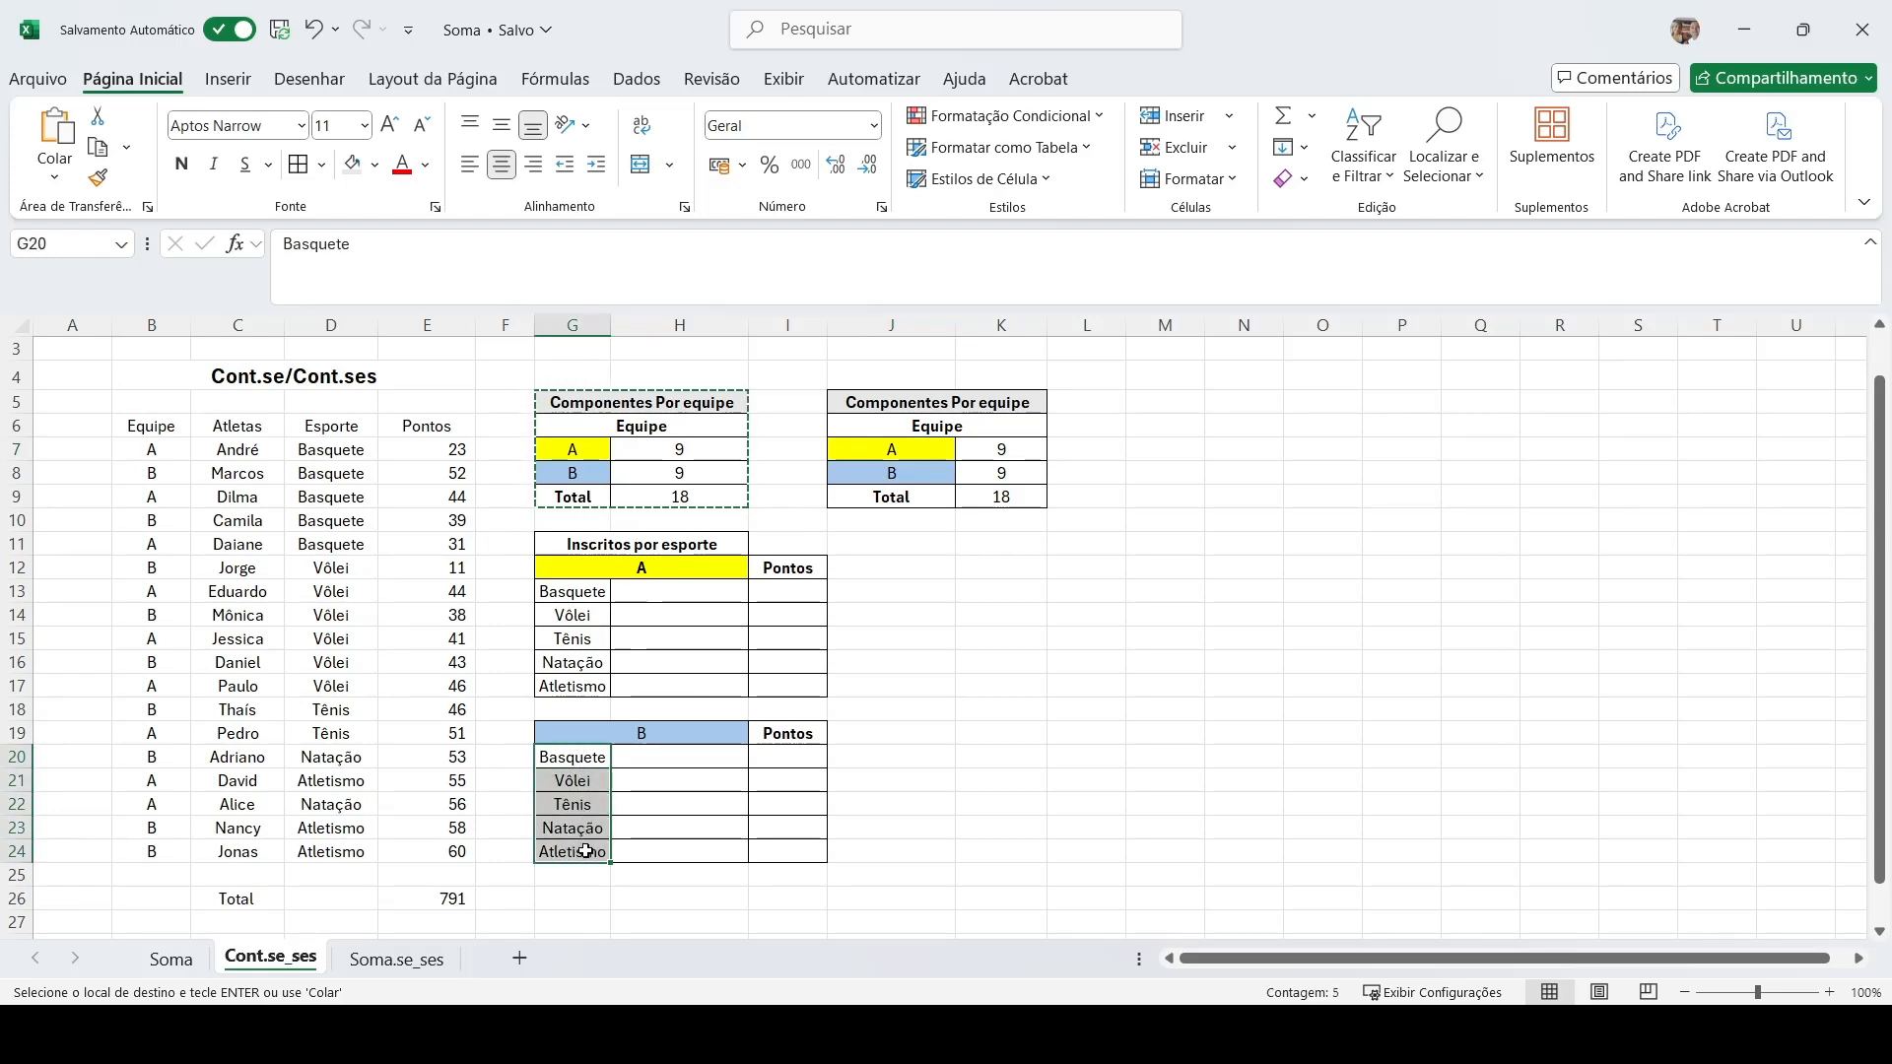
key(ctrl+c)
click(860, 325)
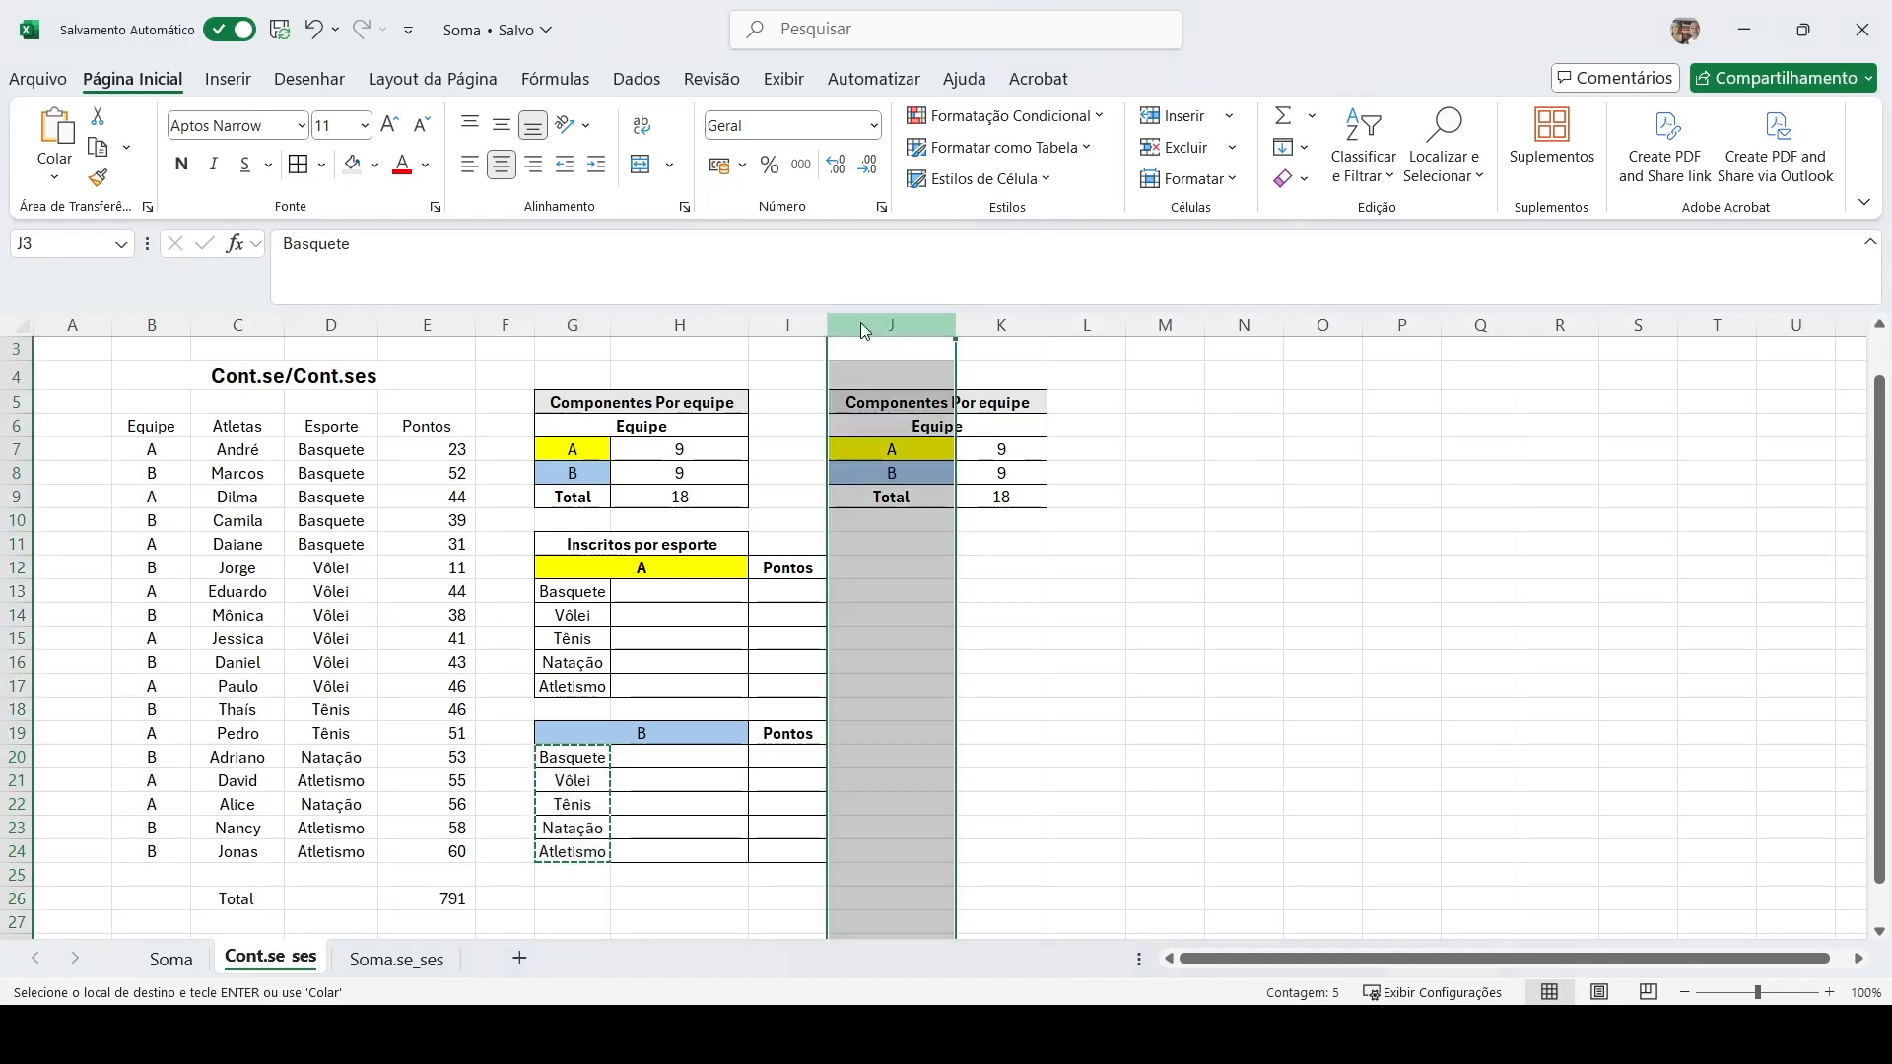
key(Escape)
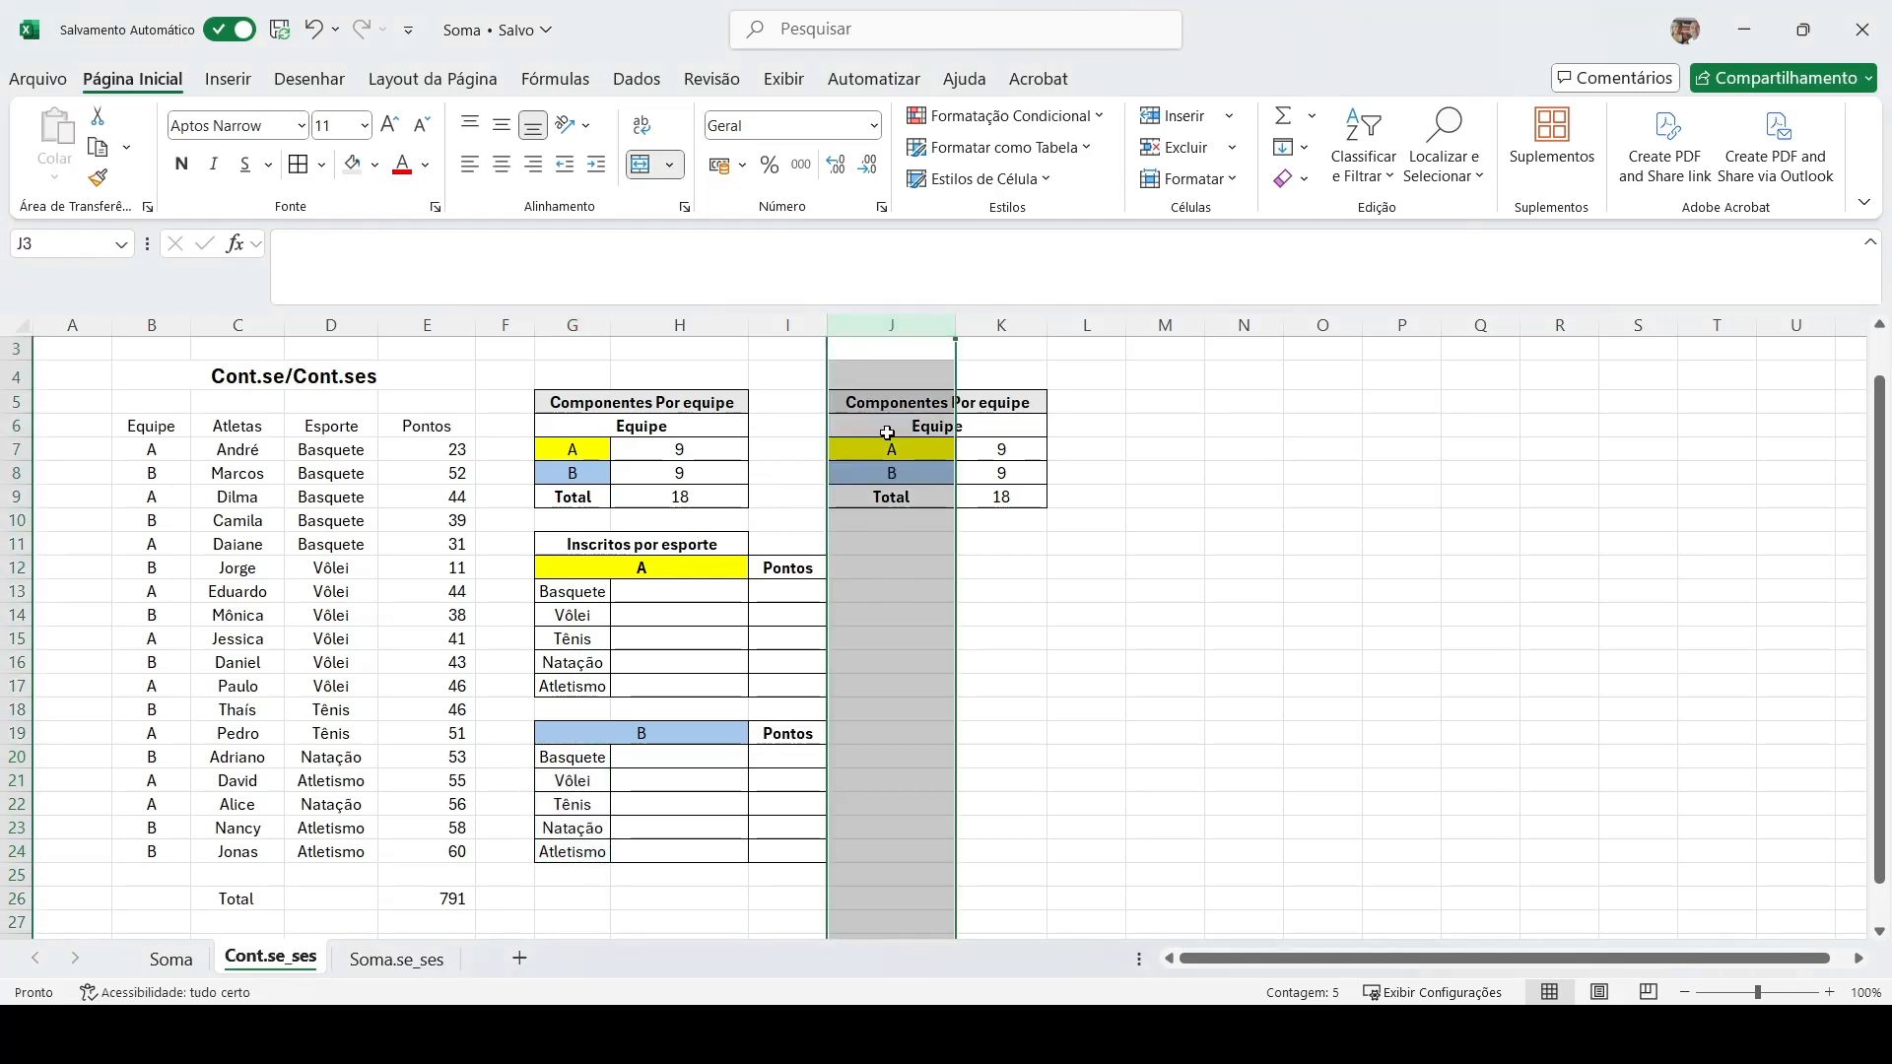
Insert a blank column before column J to shift the copied summary table over to column K.
click(1167, 423)
click(1203, 405)
right_click(880, 325)
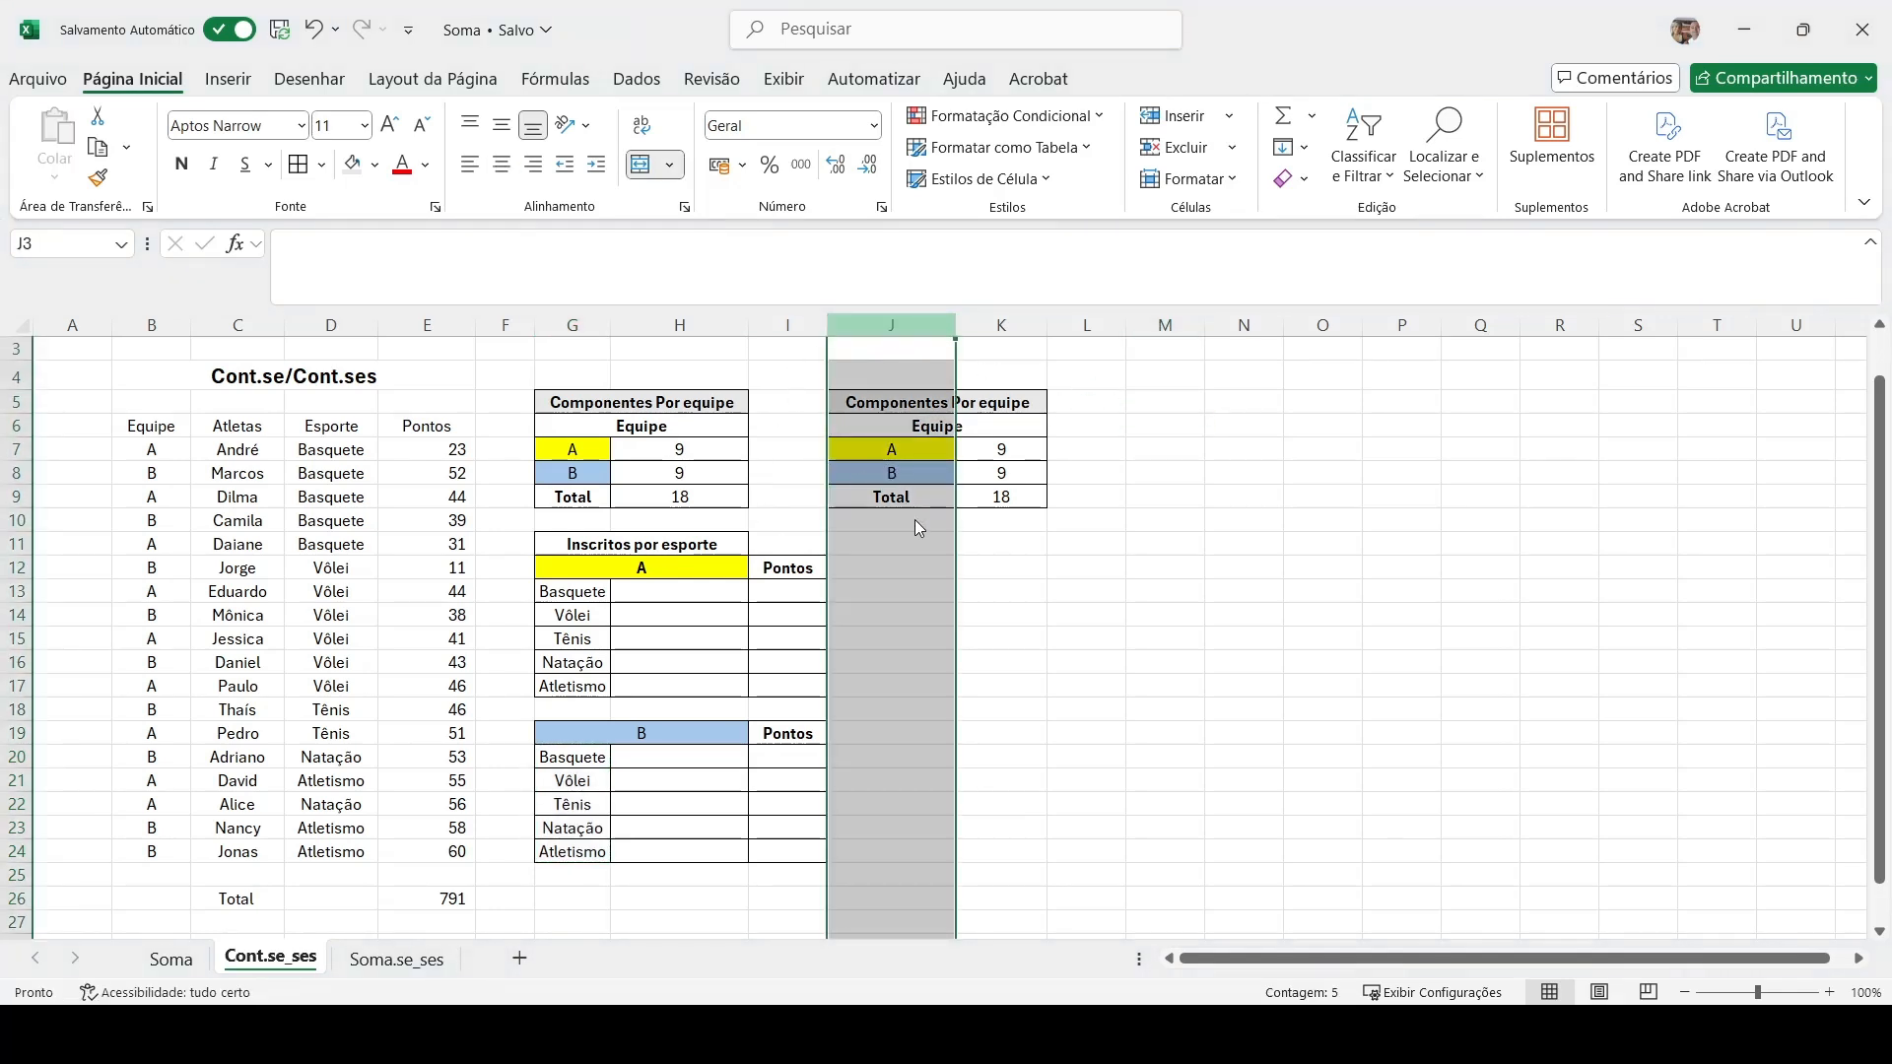
click(931, 568)
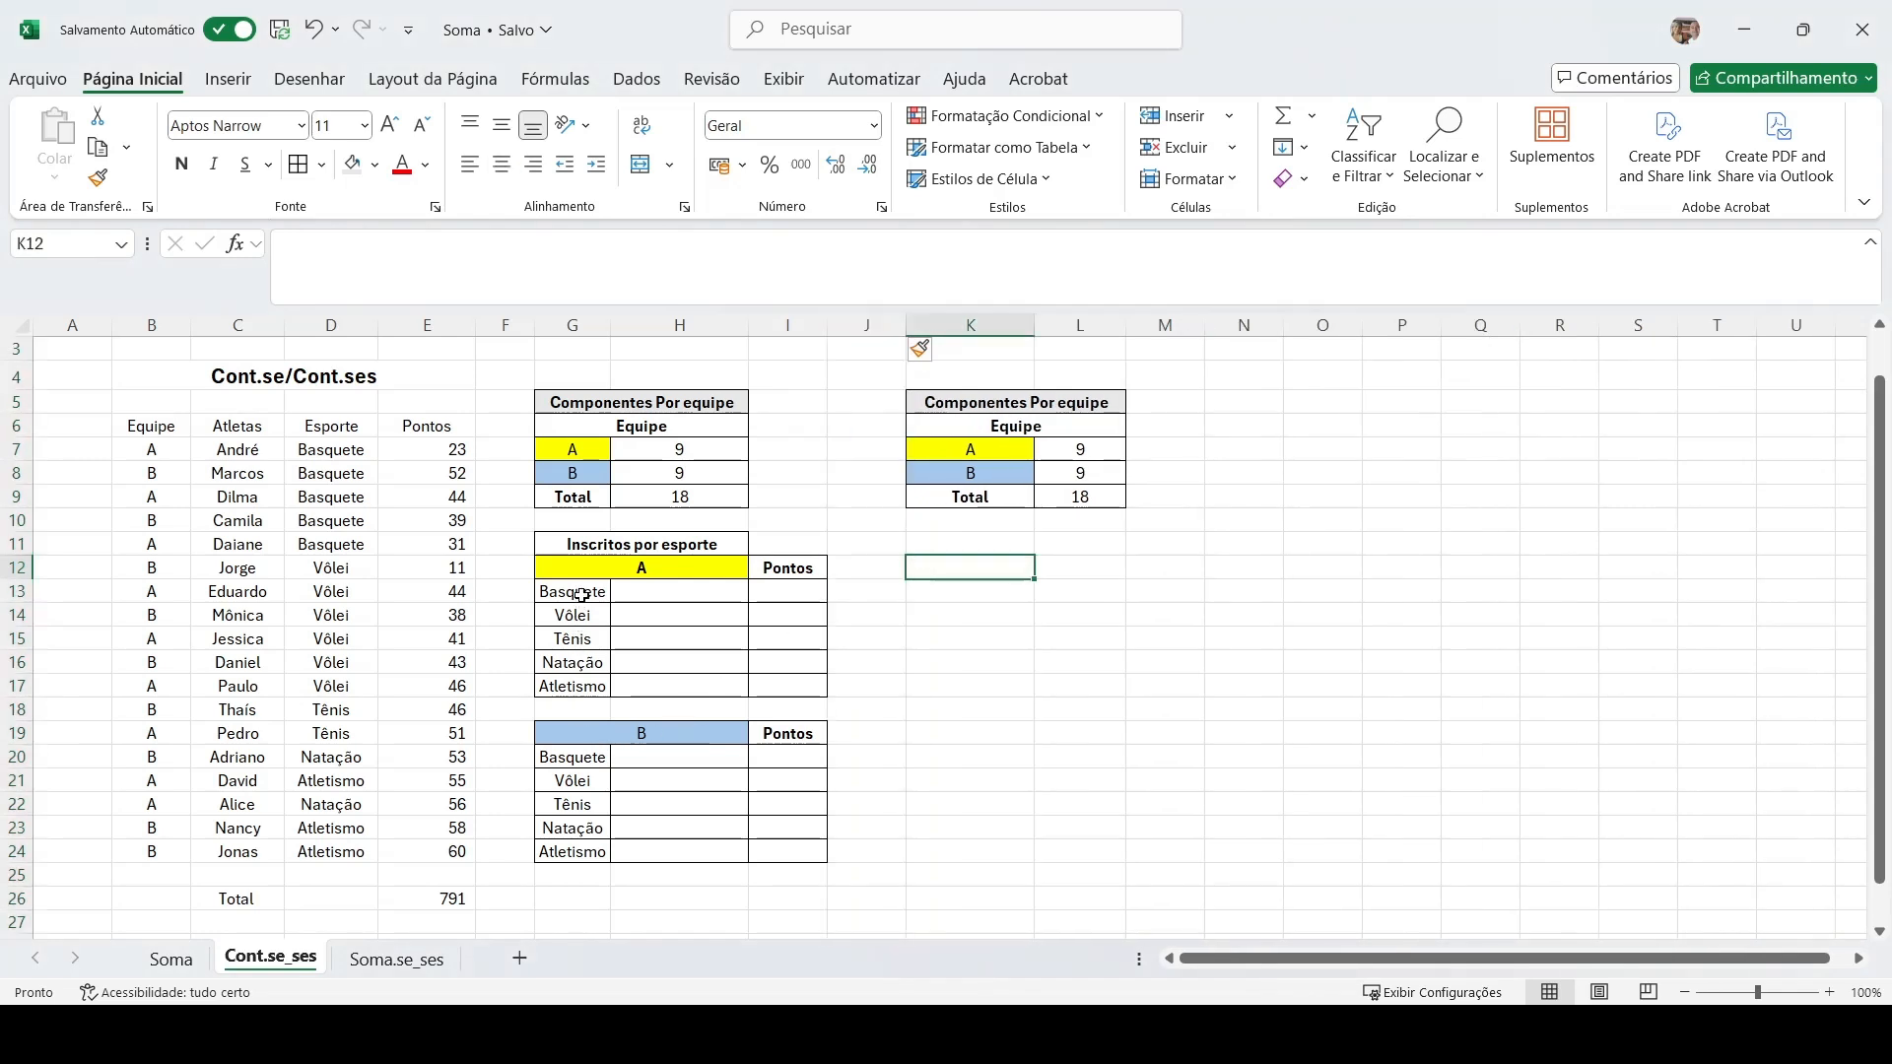
Copy the five sport names from G13:G17 into the copied summary table starting at K7.
drag(582, 595, 577, 686)
key(ctrl+c)
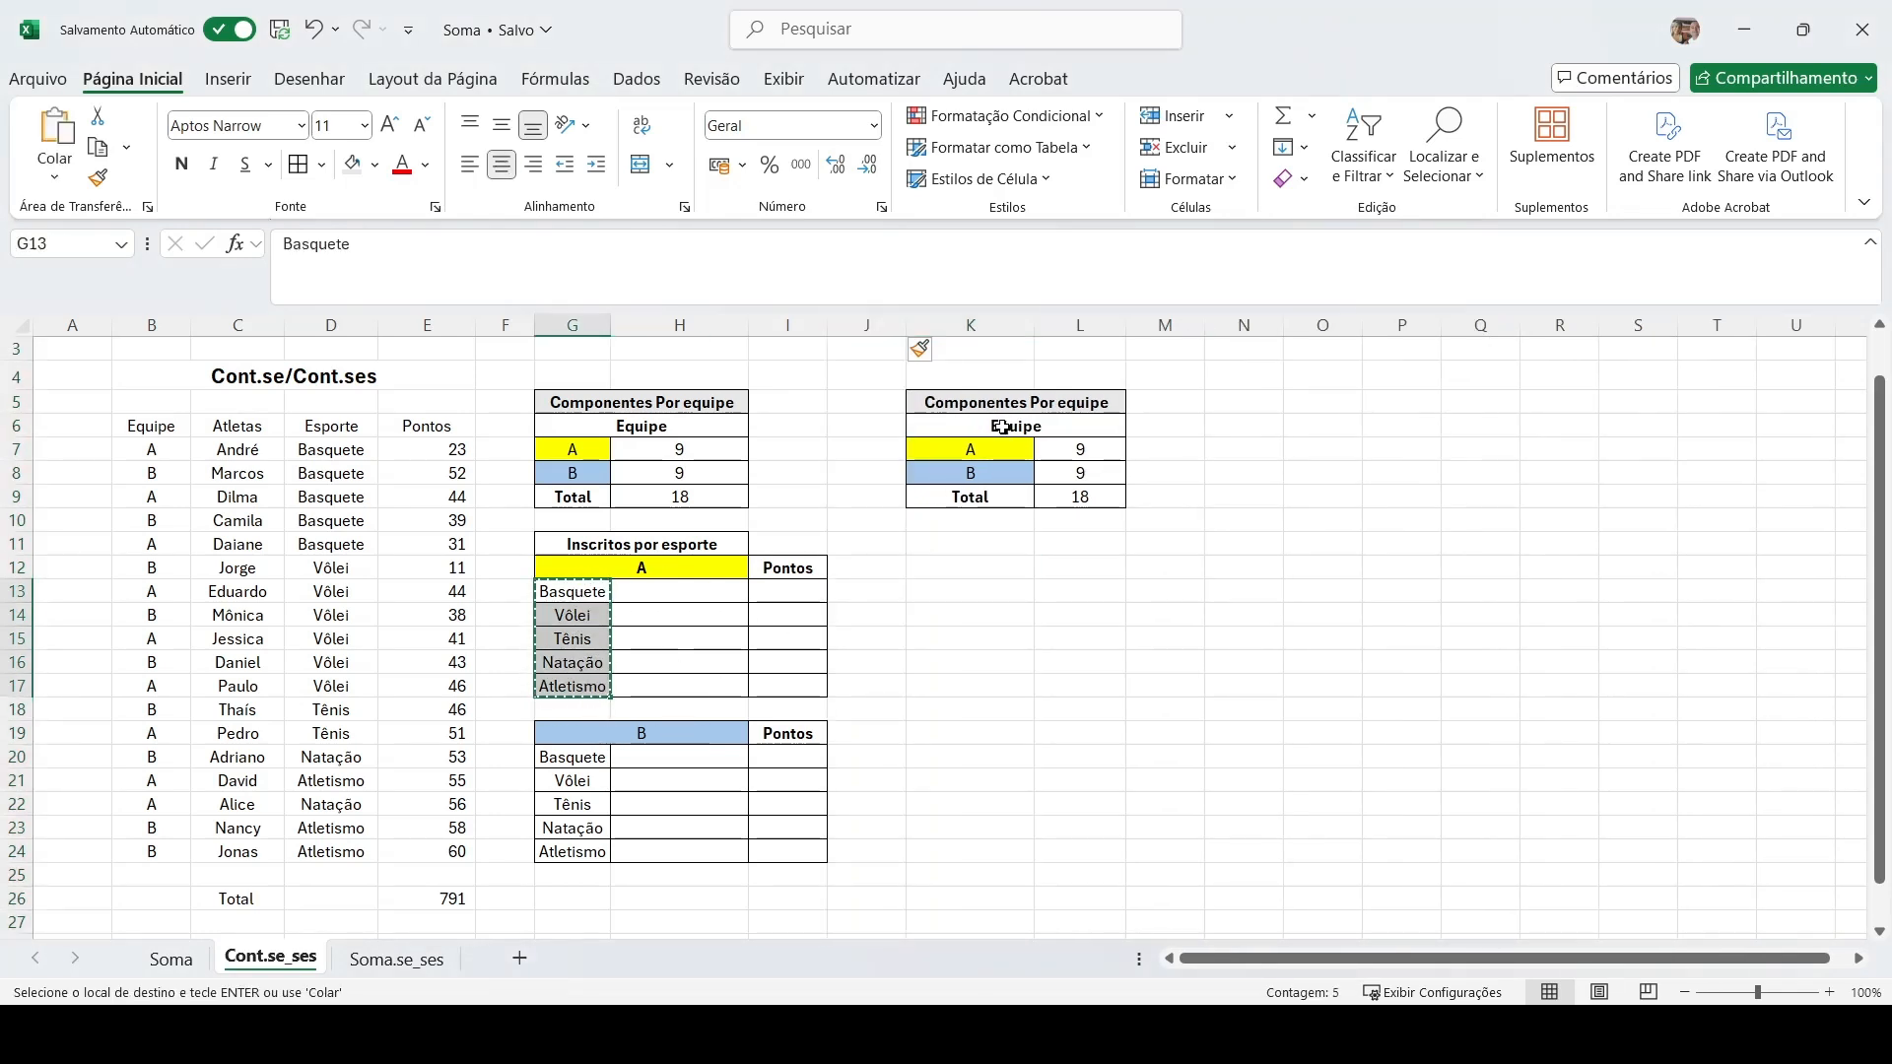
click(977, 448)
key(ctrl+v)
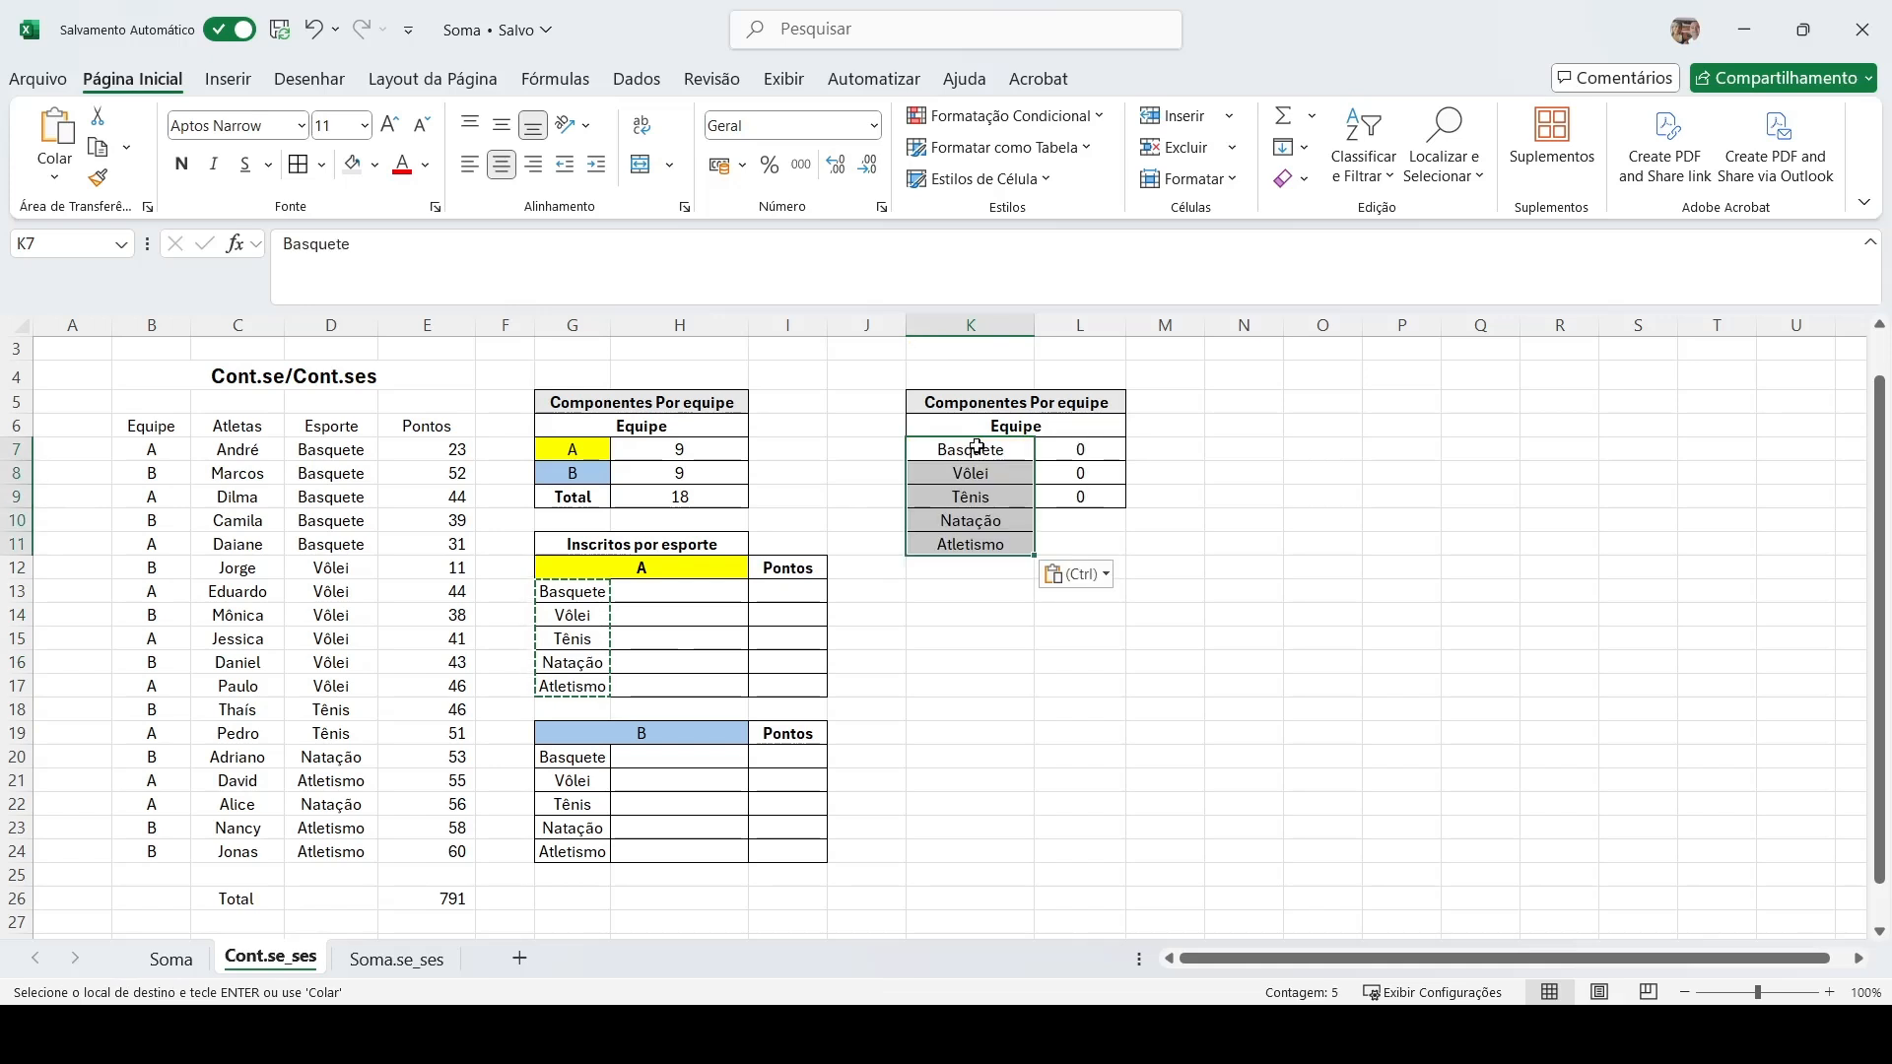
Change the copied table's heading in K5 to "Atletas Por Esporte".
click(991, 402)
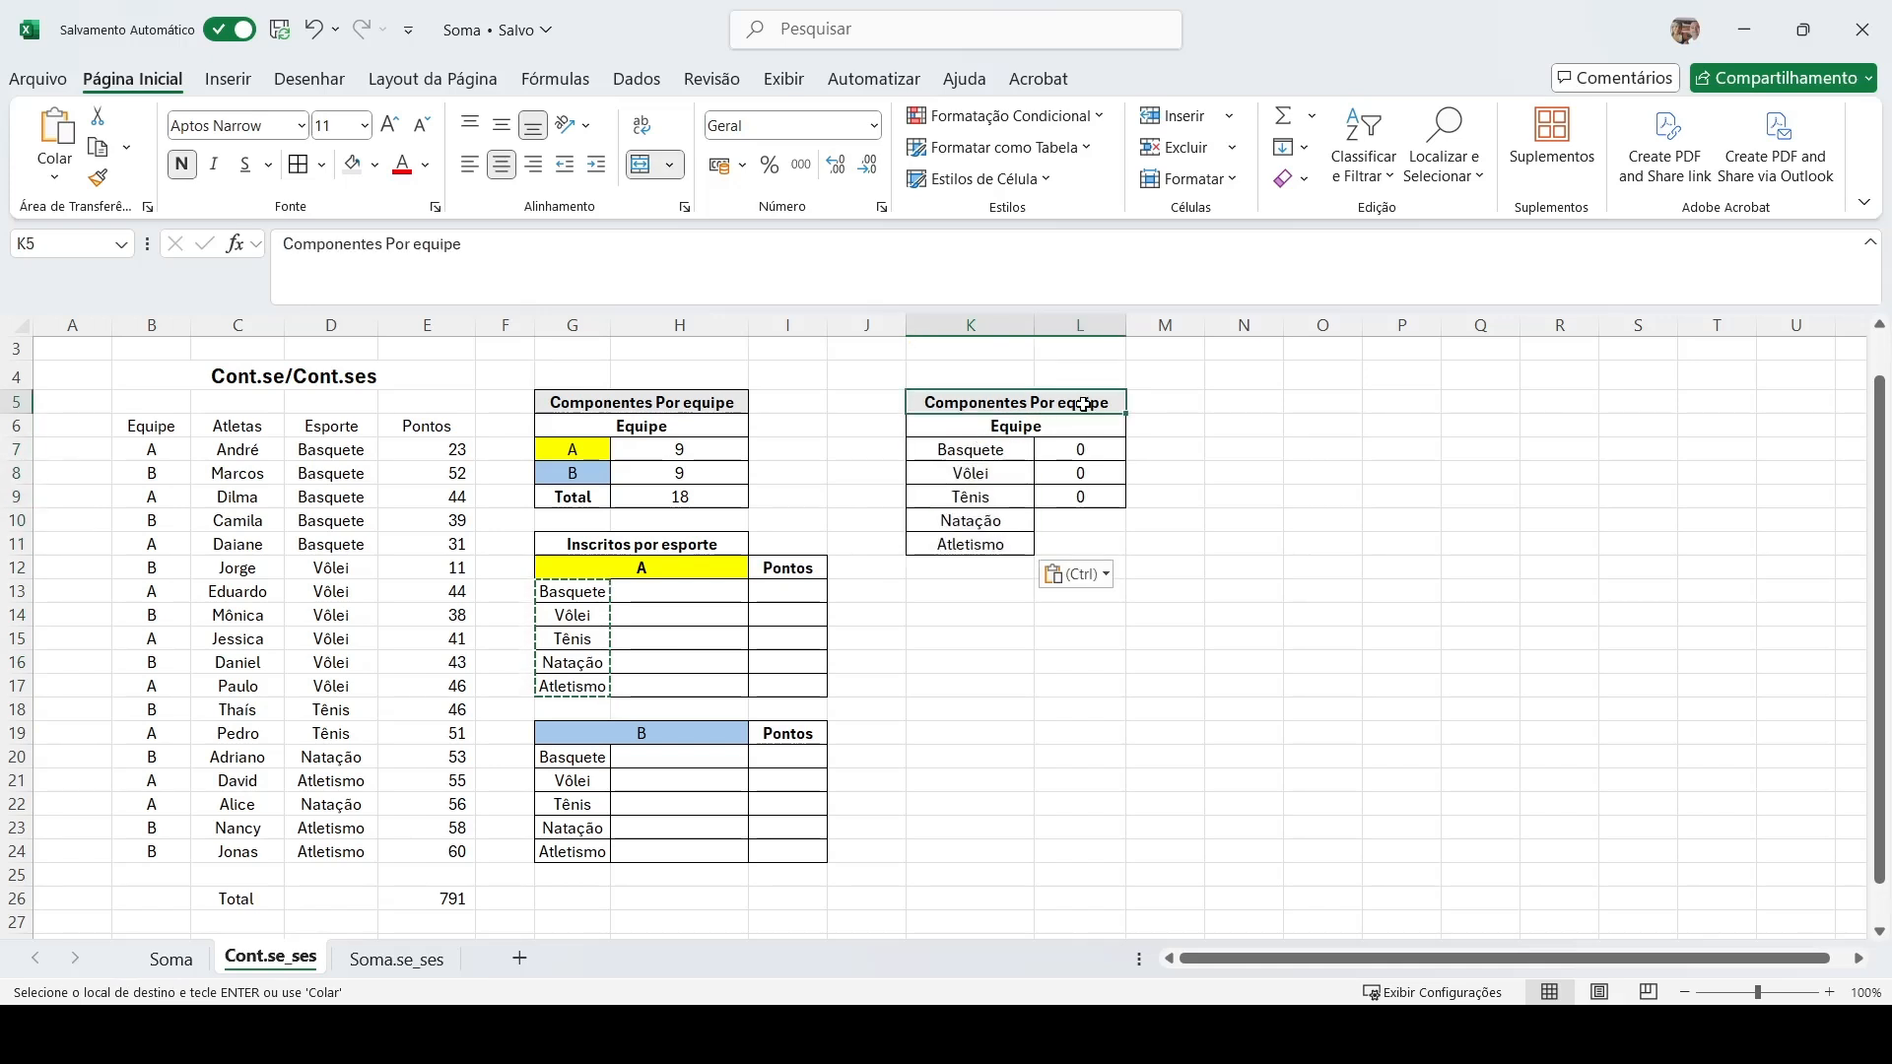
double_click(1084, 404)
double_click(1086, 405)
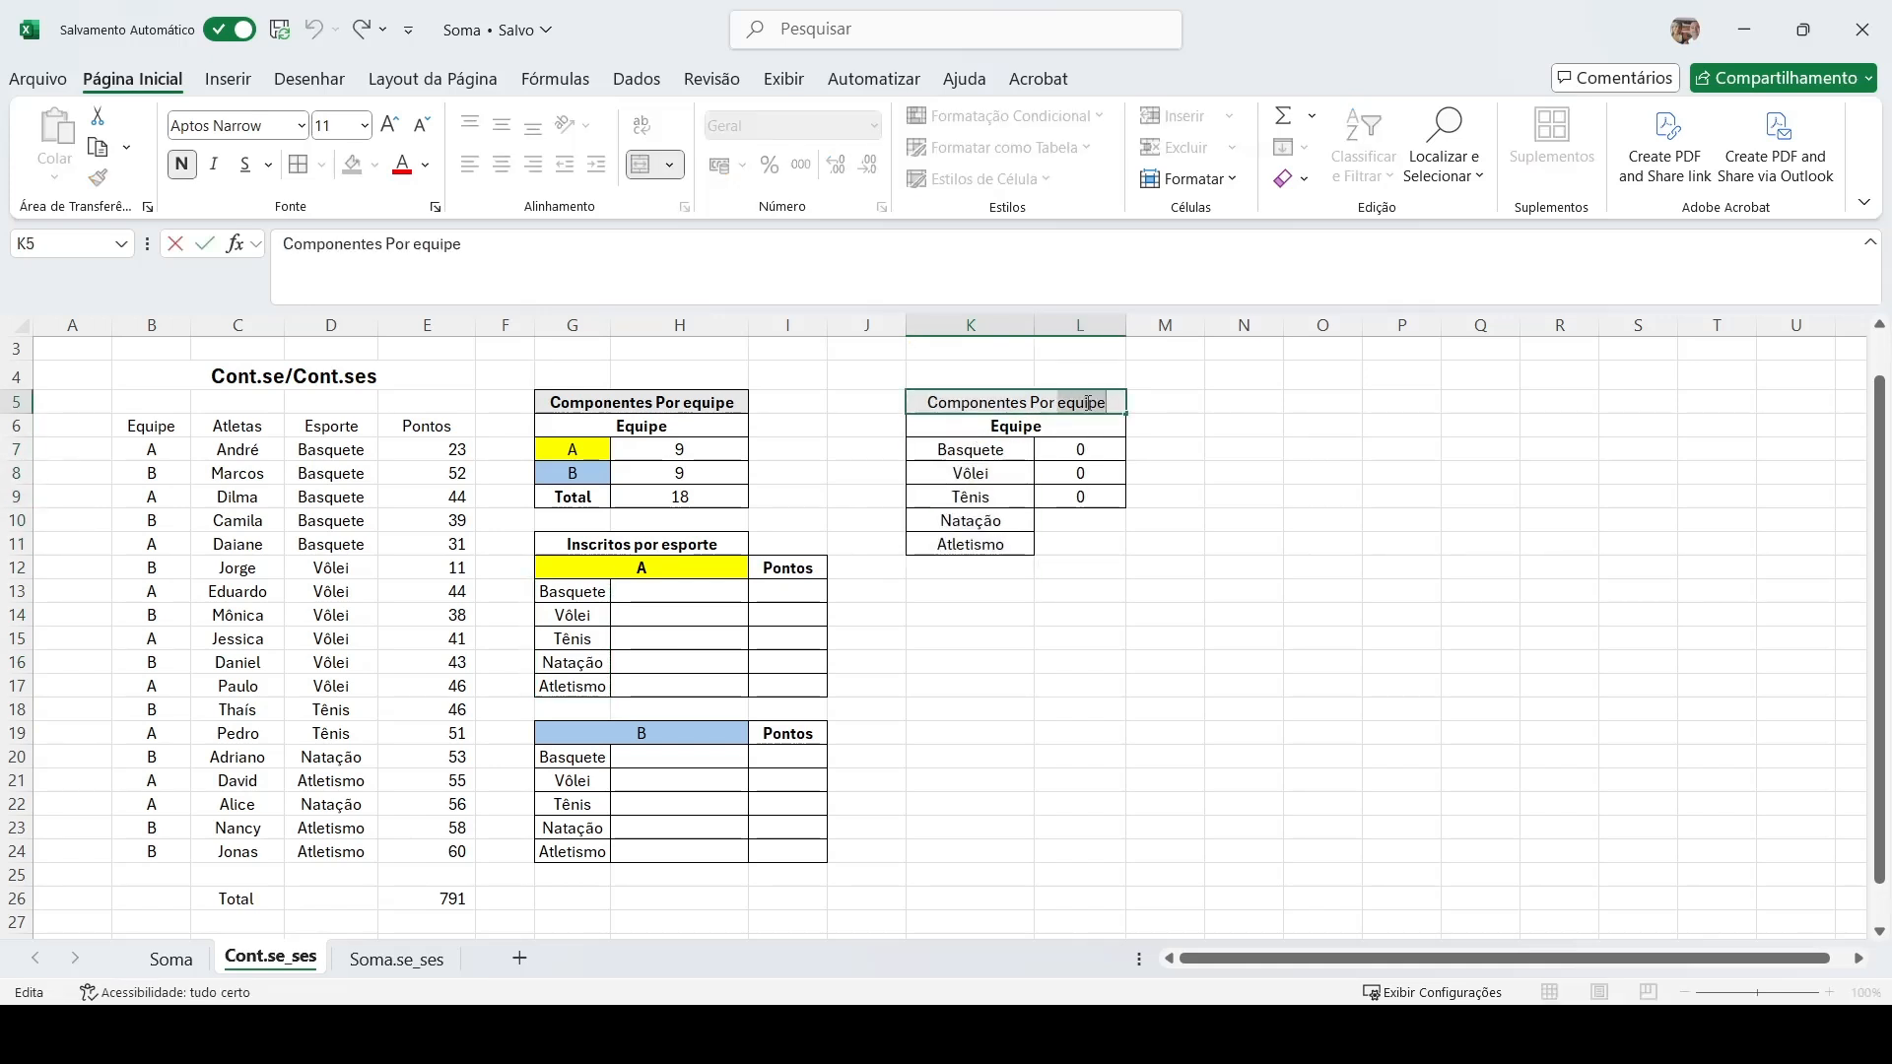
text(Esporte)
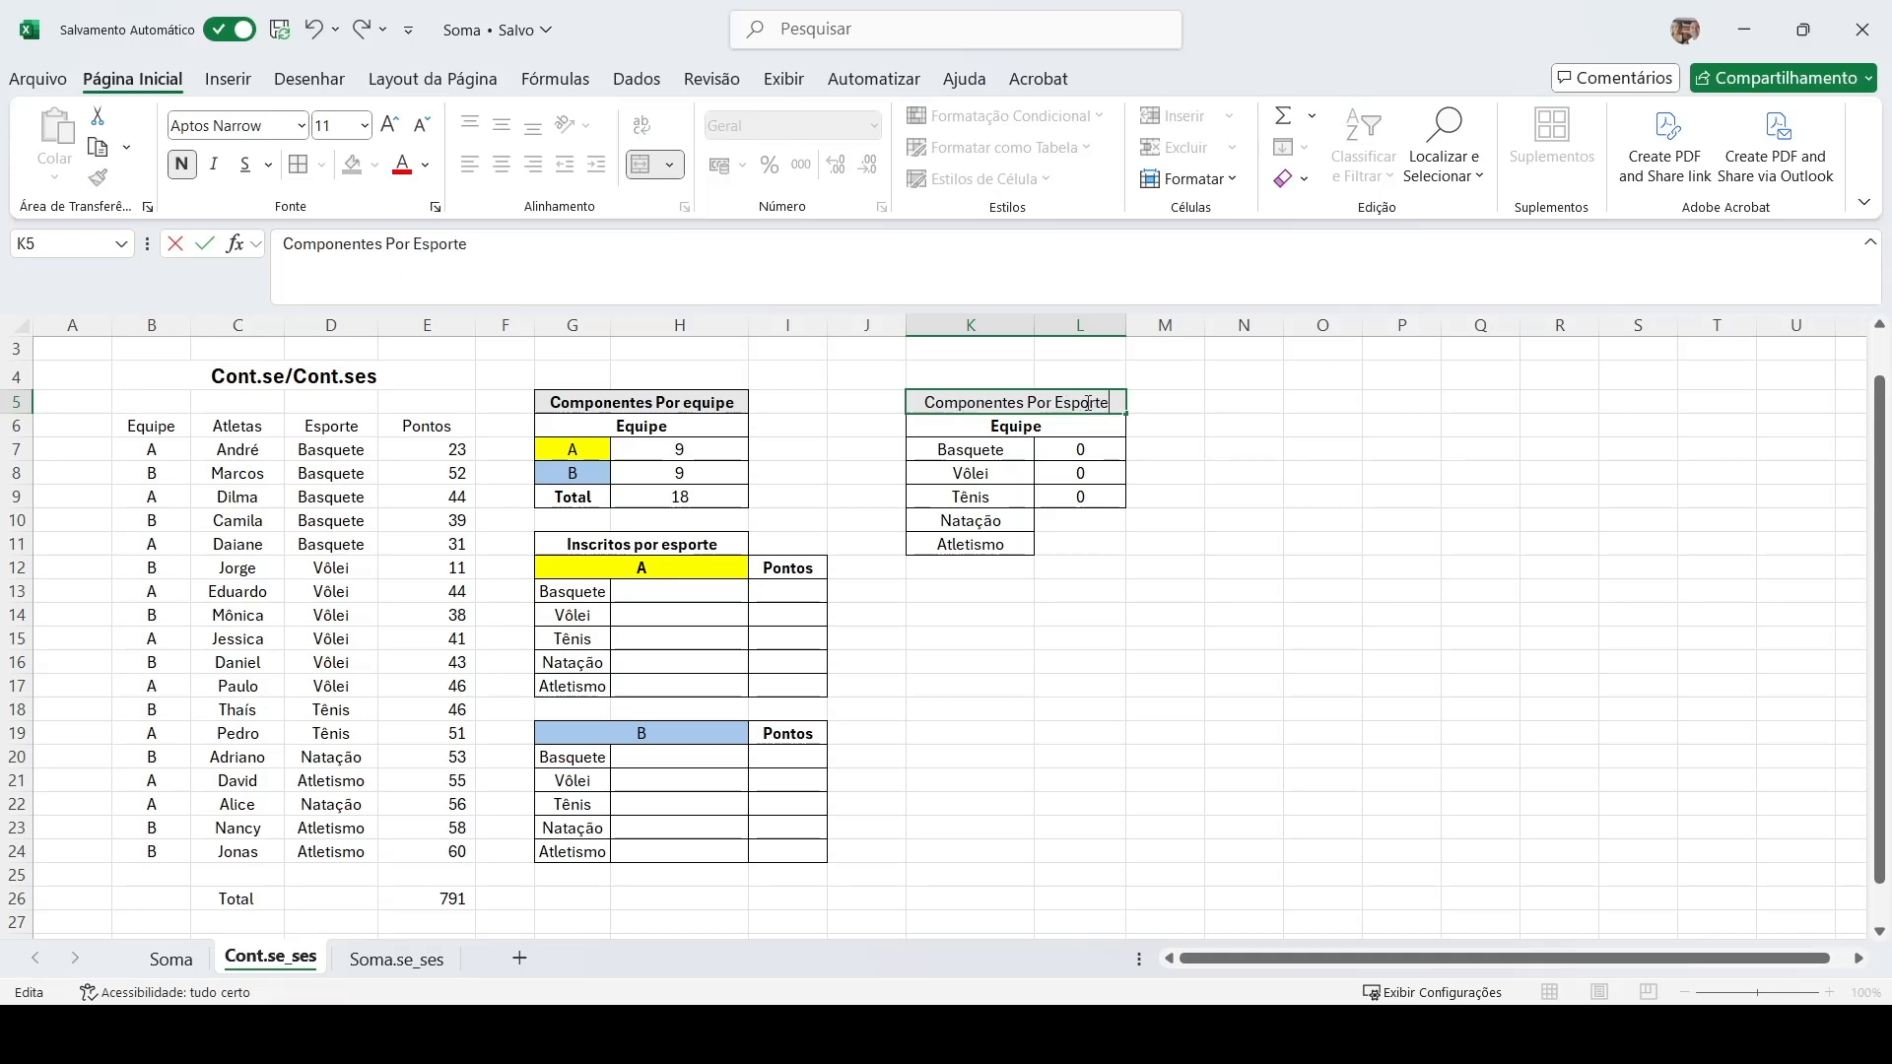
key(Delete)
key(Delete)
key(Delete)
key(Delete)
key(Delete)
key(Delete)
key(Delete)
key(Delete)
key(Delete)
key(Delete)
key(Delete)
key(Delete)
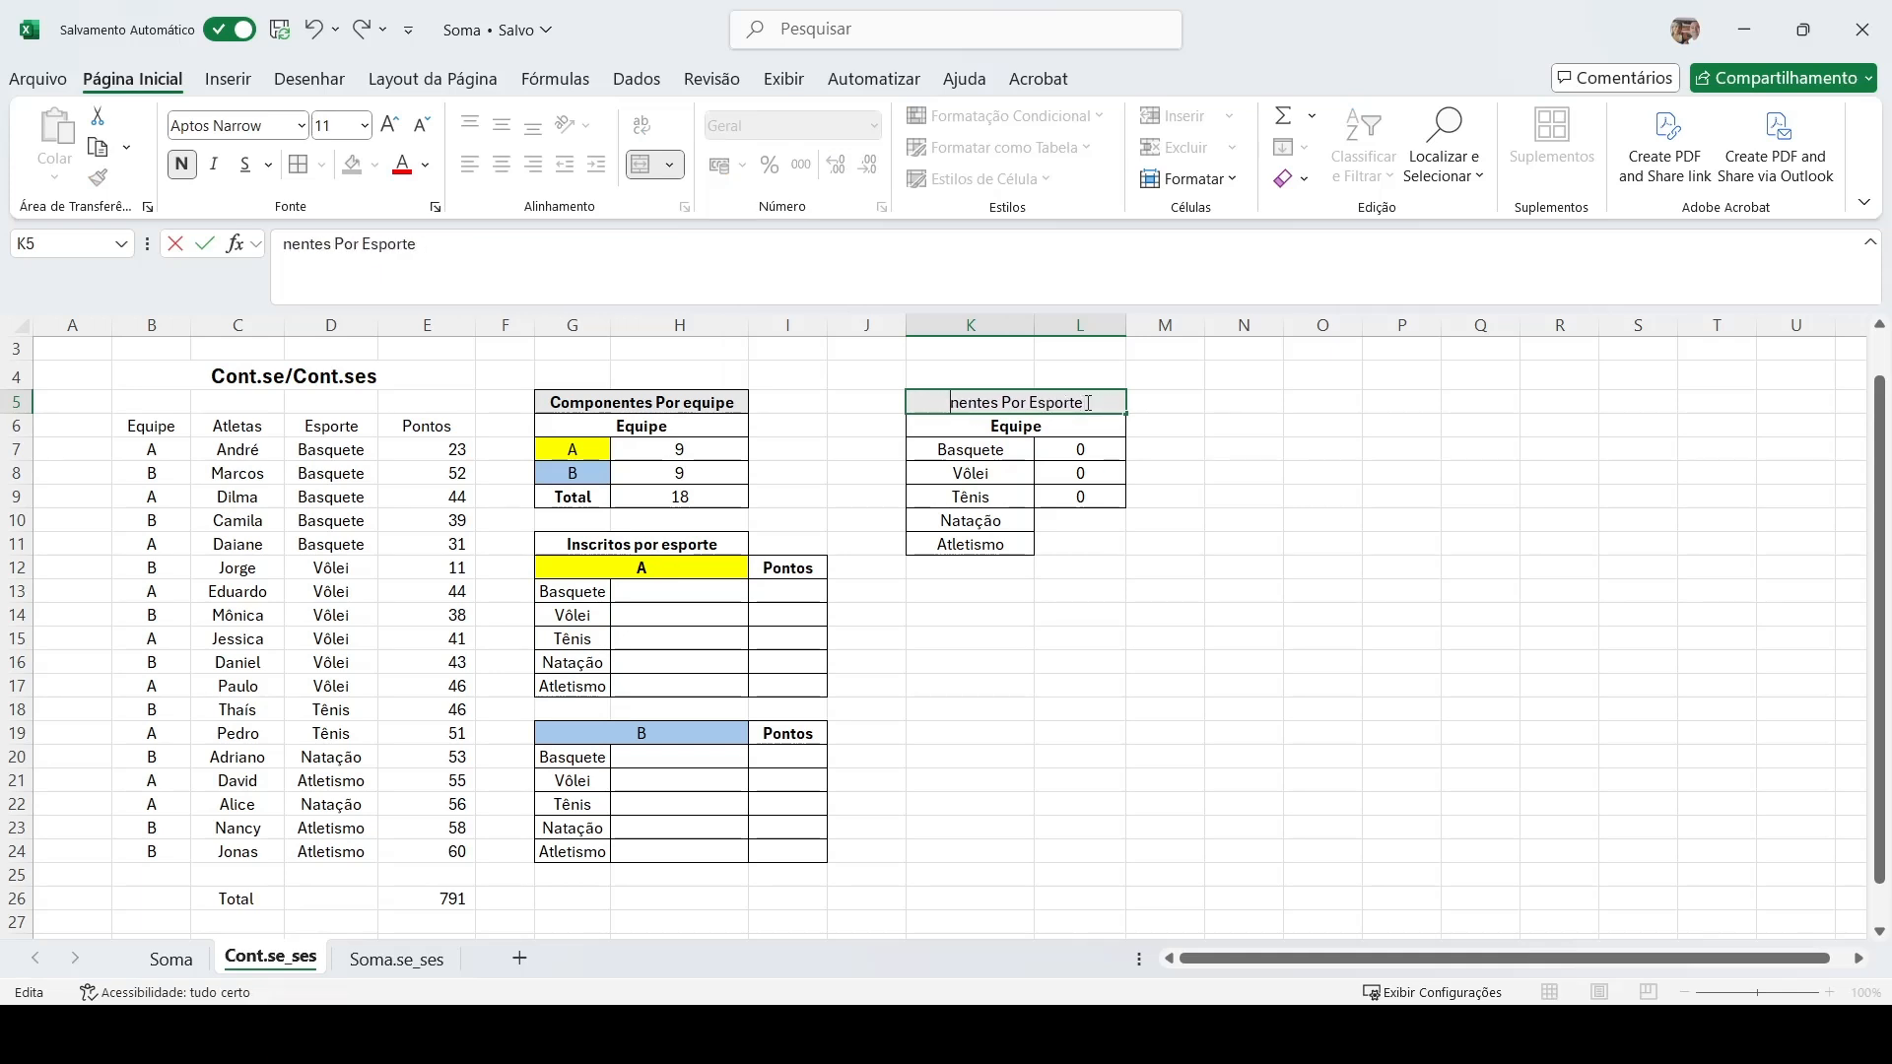
text(Atletas)
key(Return)
Unmerge the Equipe row in K6:L6 and move the K7:L11 block up one row over it.
drag(1005, 439, 1009, 446)
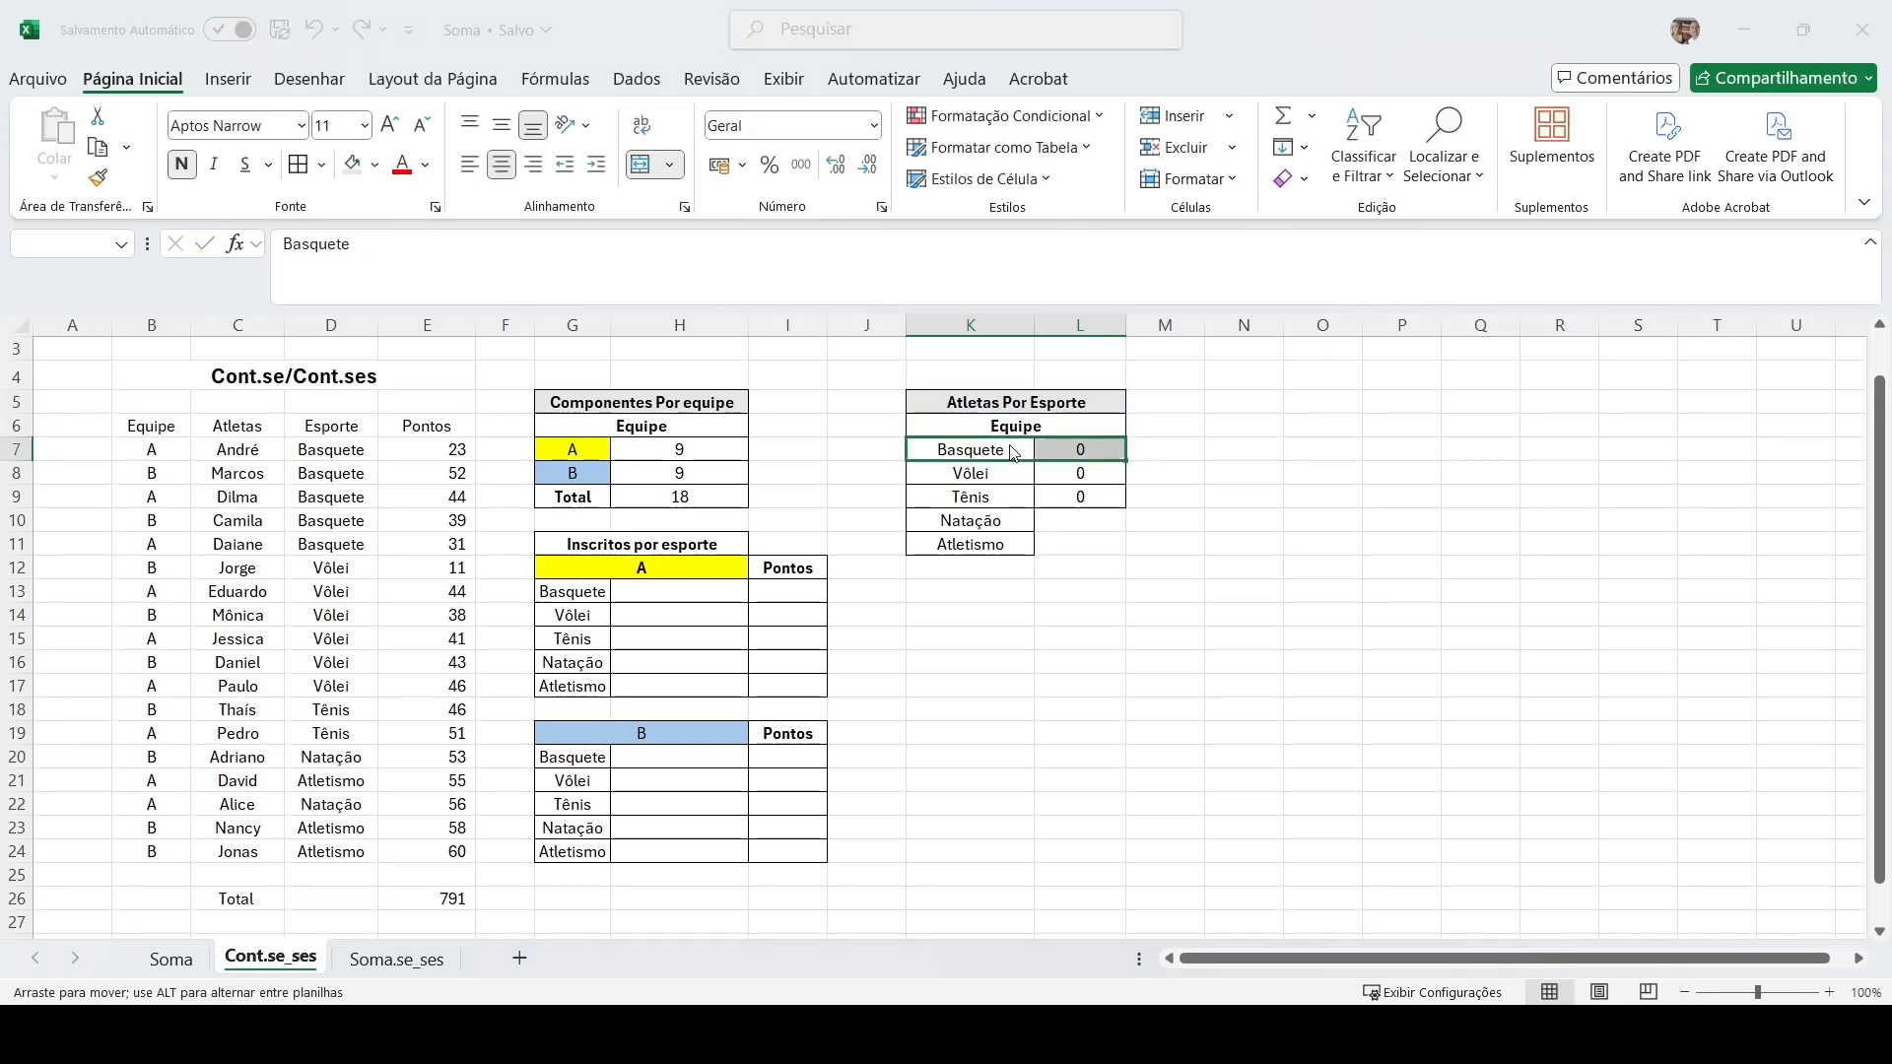
click(1014, 568)
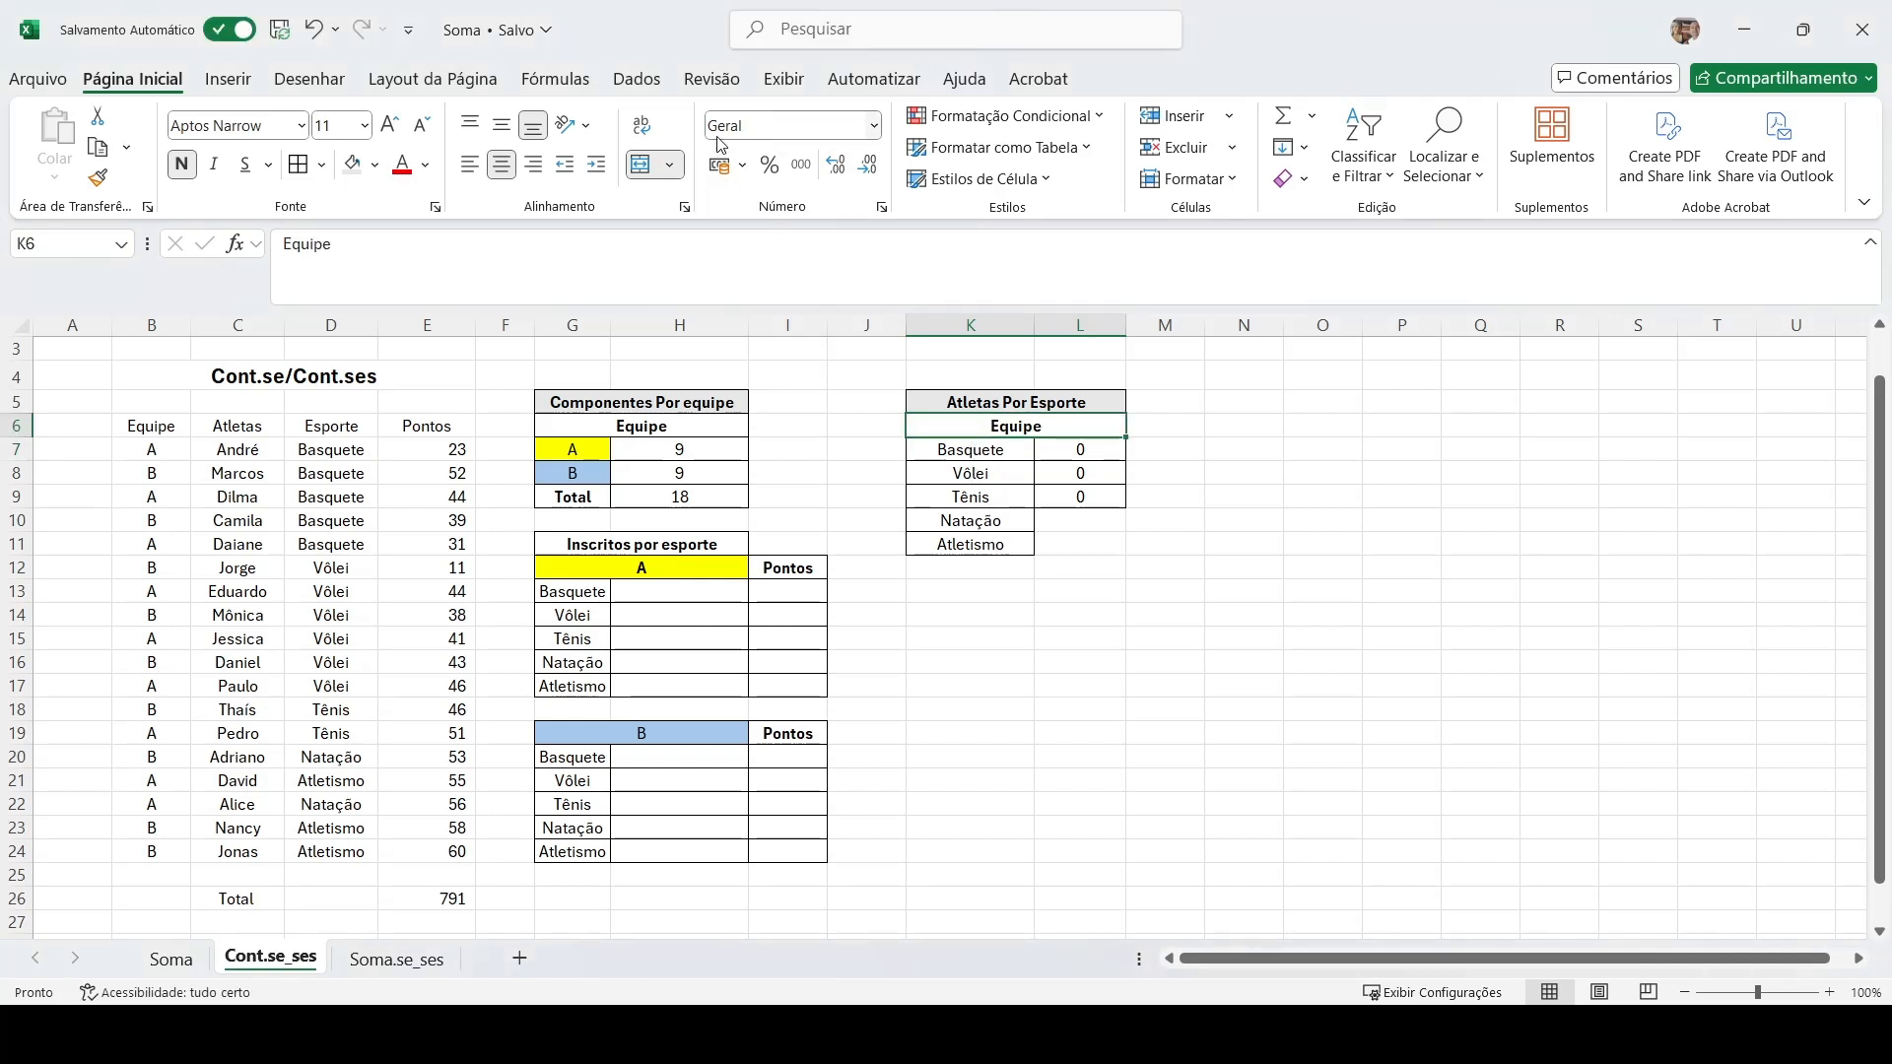
click(642, 164)
drag(1004, 449, 1063, 535)
key(ctrl+c)
key(Up)
key(Return)
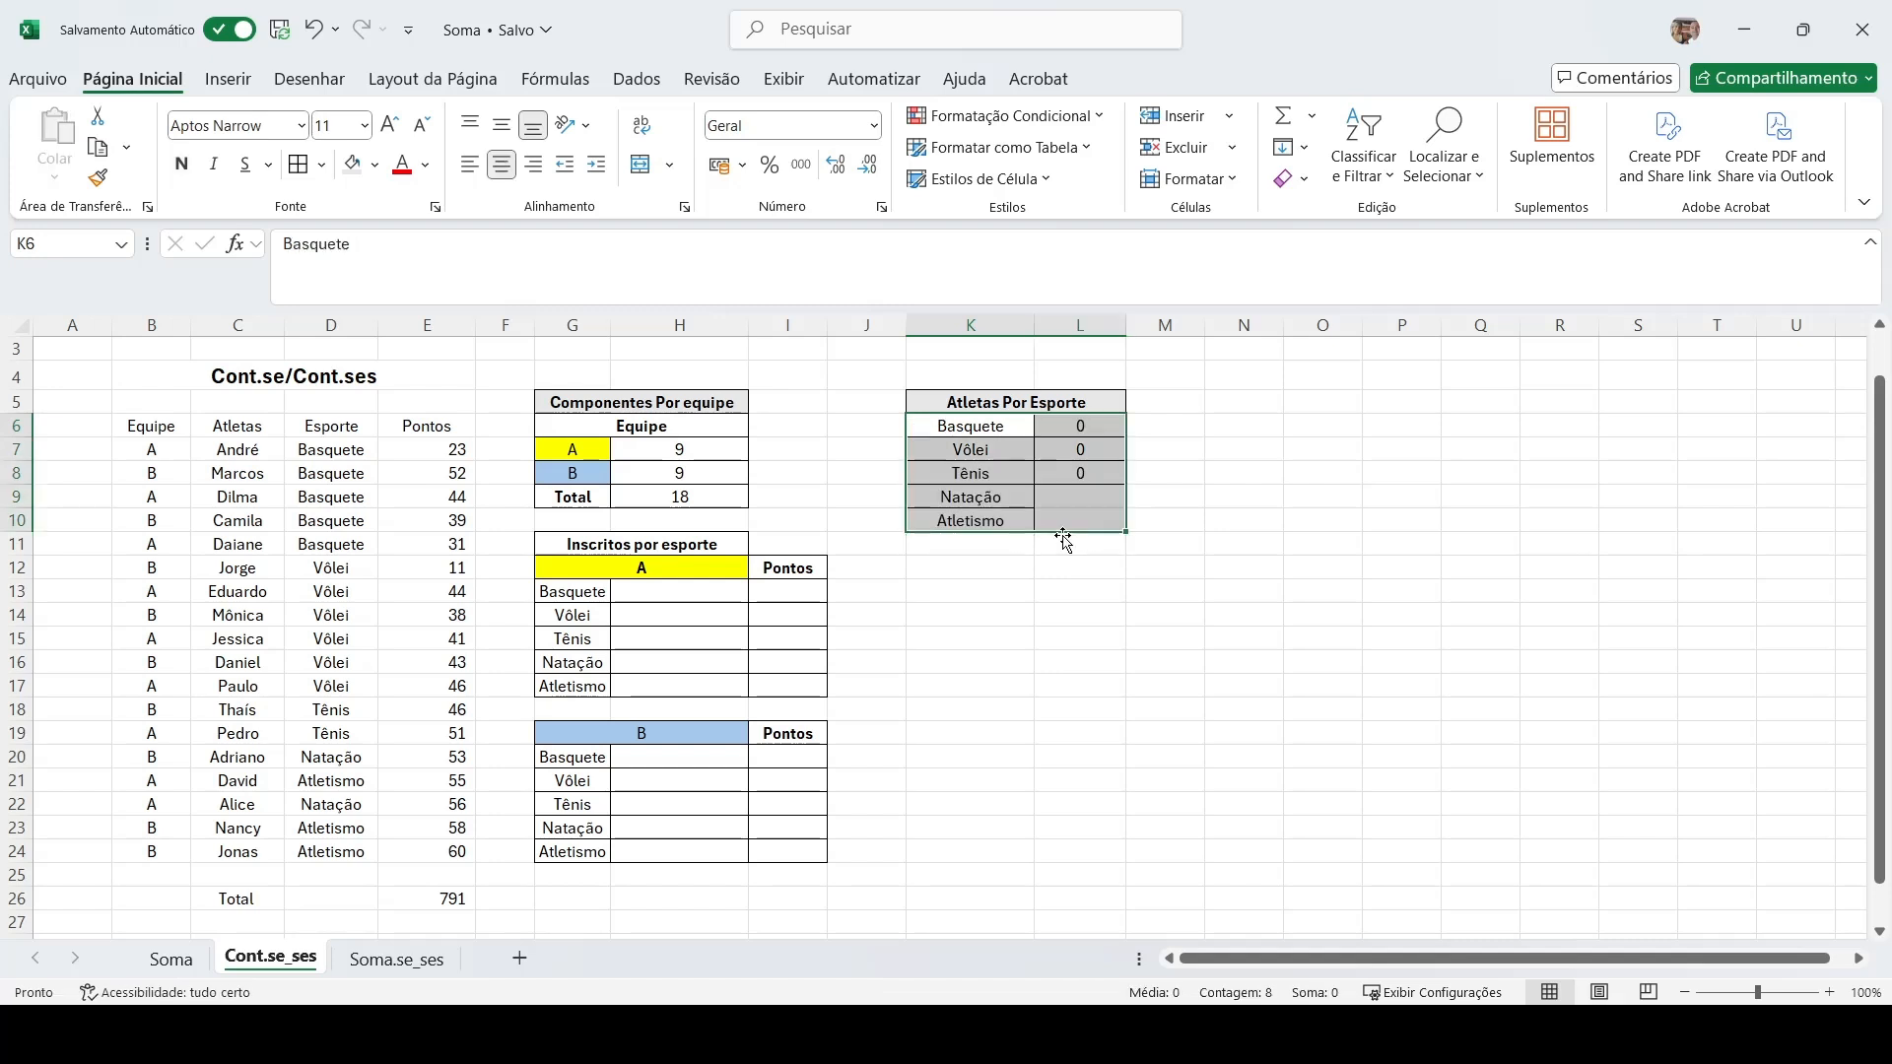
Apply borders to all the count cells in L6:L10 beside the sport names.
key(Right)
key(Down)
key(Up)
key(Up)
key(Down)
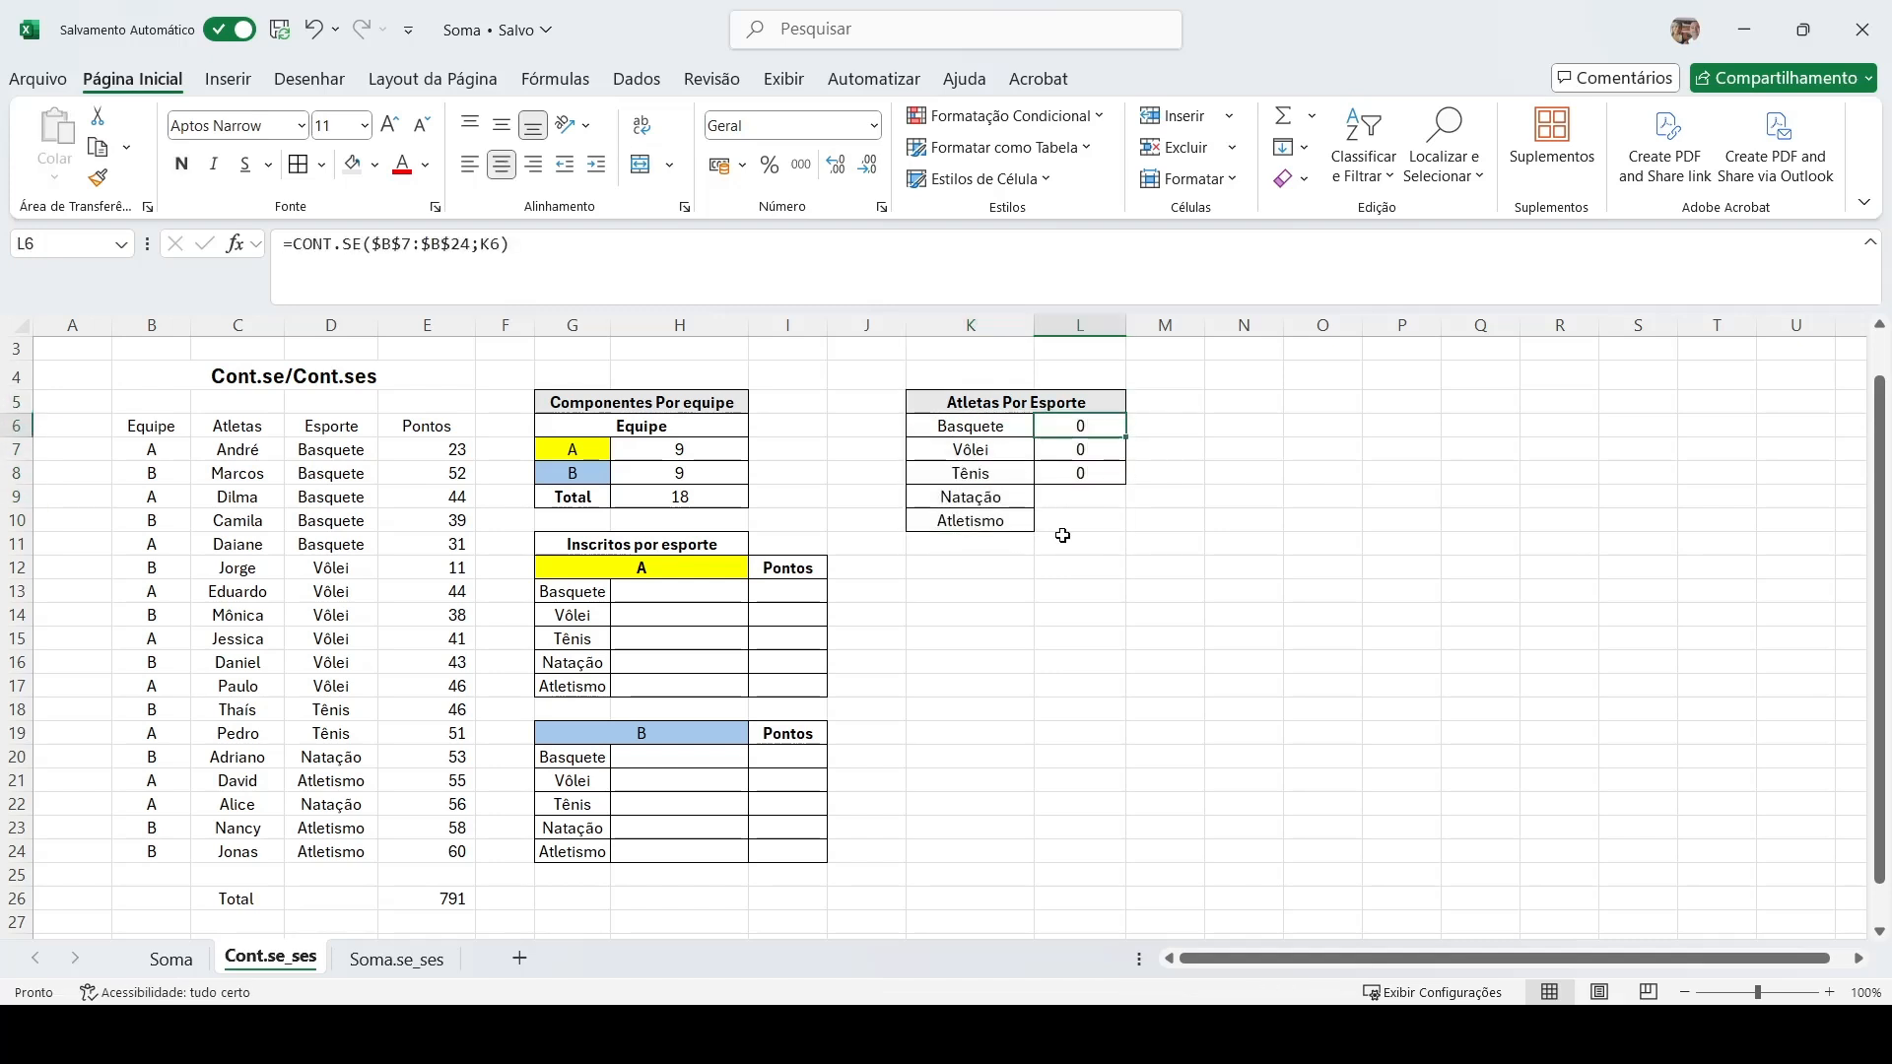
key(shift+Down)
key(shift+Down)
key(shift+Down)
key(shift+Down)
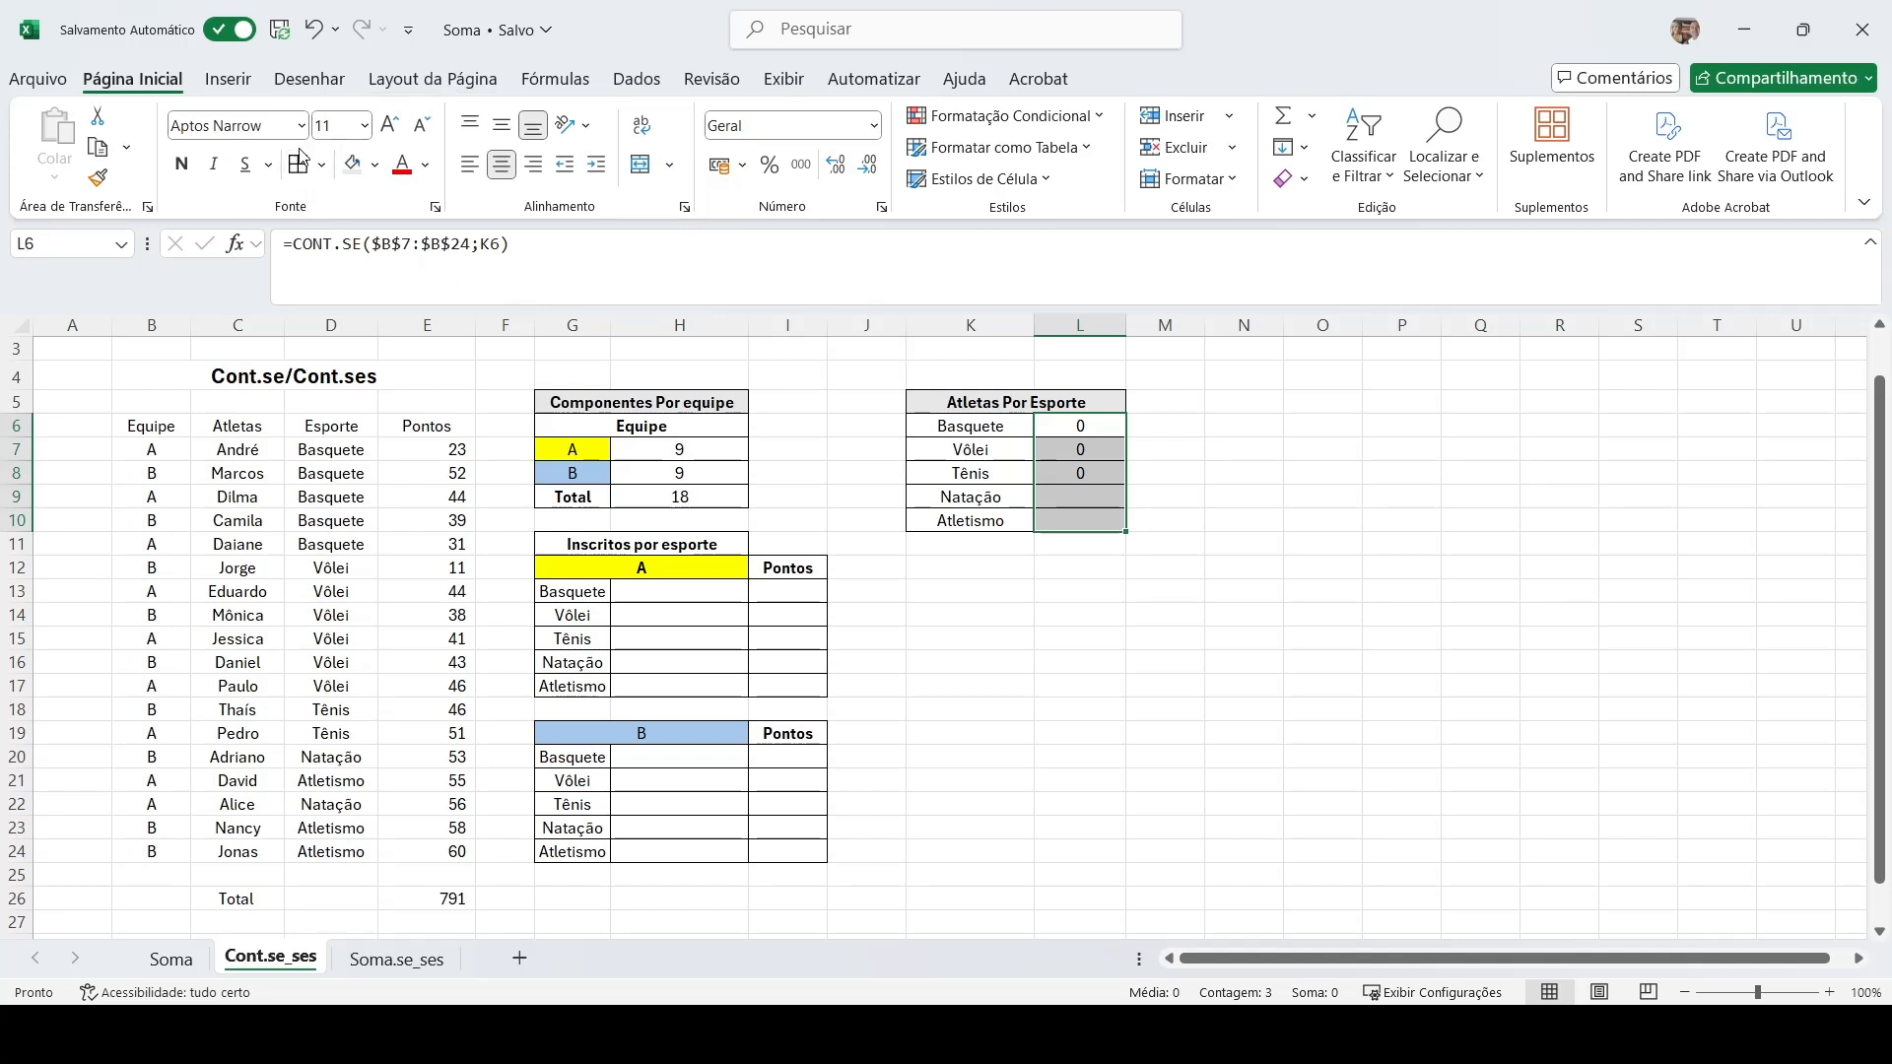
Clear the leftover CONT.SE formulas from L6:L8 in the Atletas Por Esporte table.
click(1062, 426)
click(1215, 446)
drag(1080, 426, 1094, 469)
key(Delete)
key(Down)
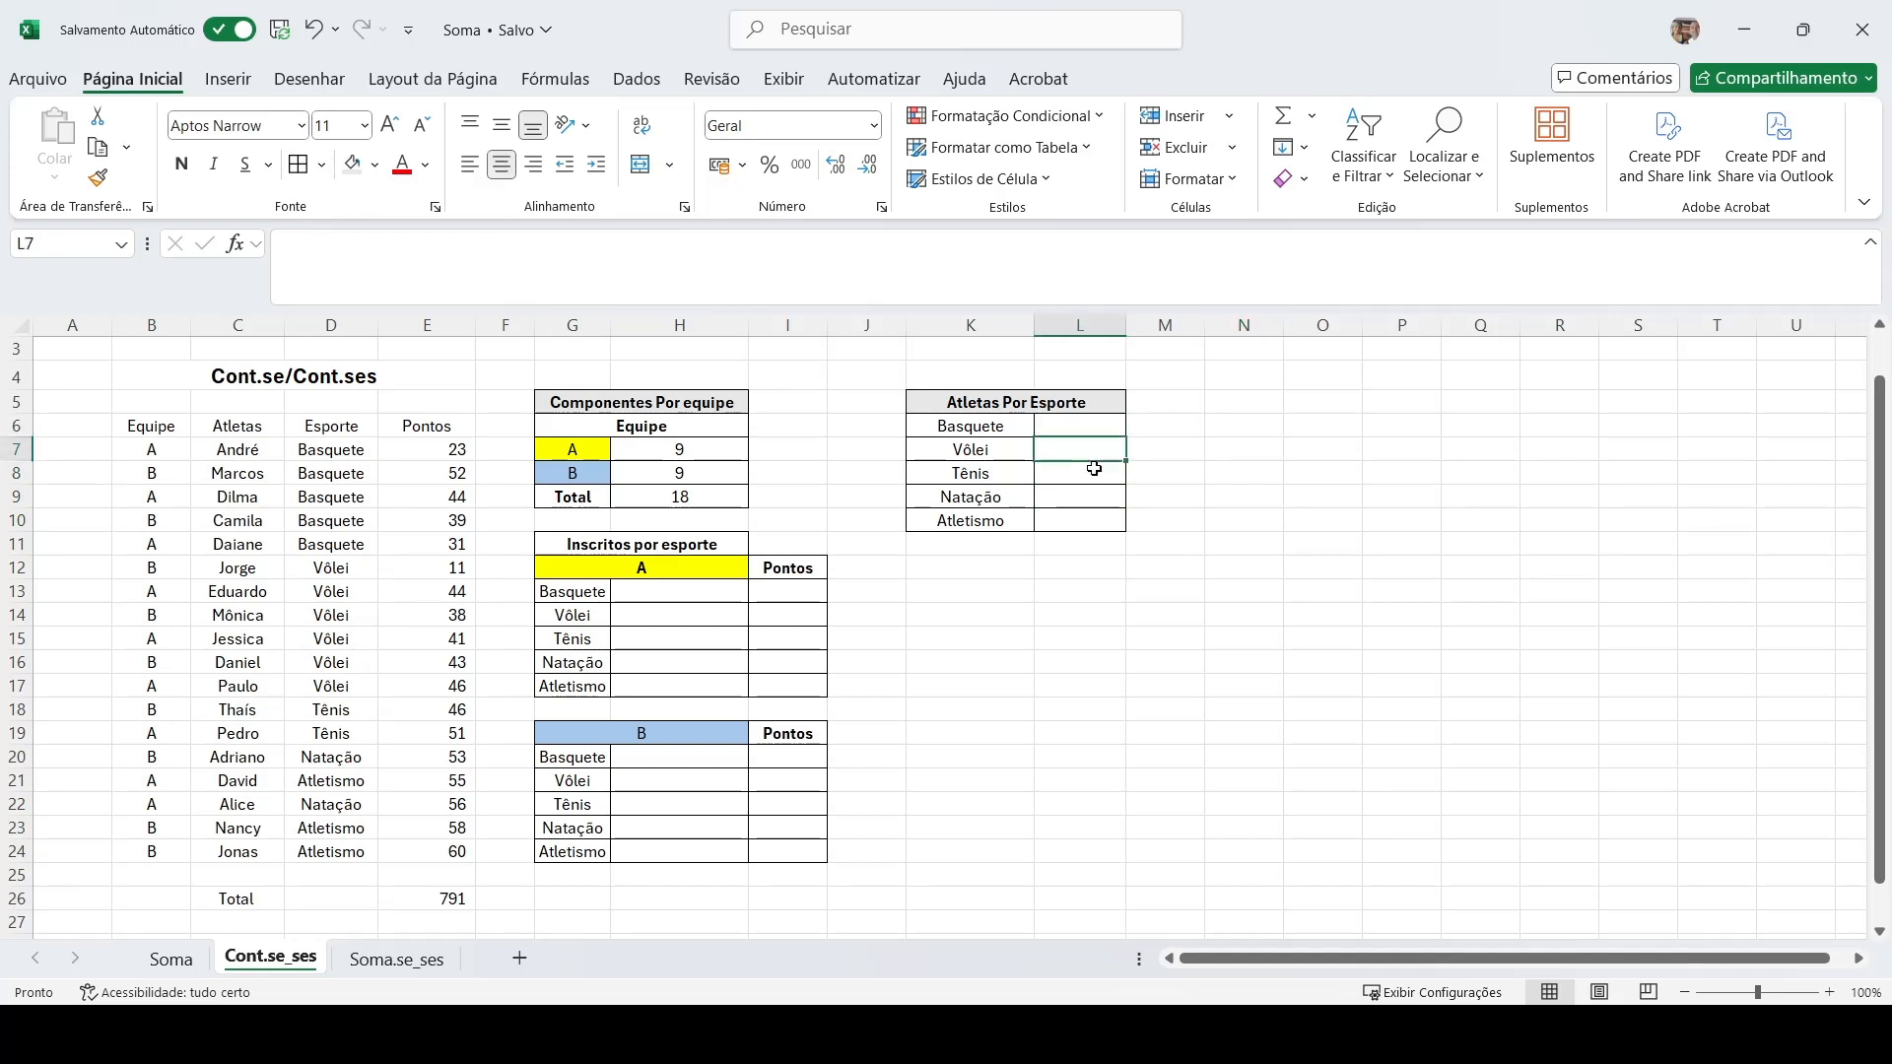
Examine the CONT.SE formula in H7 and how it takes team cells G7 and G8 as criteria.
click(594, 450)
click(597, 473)
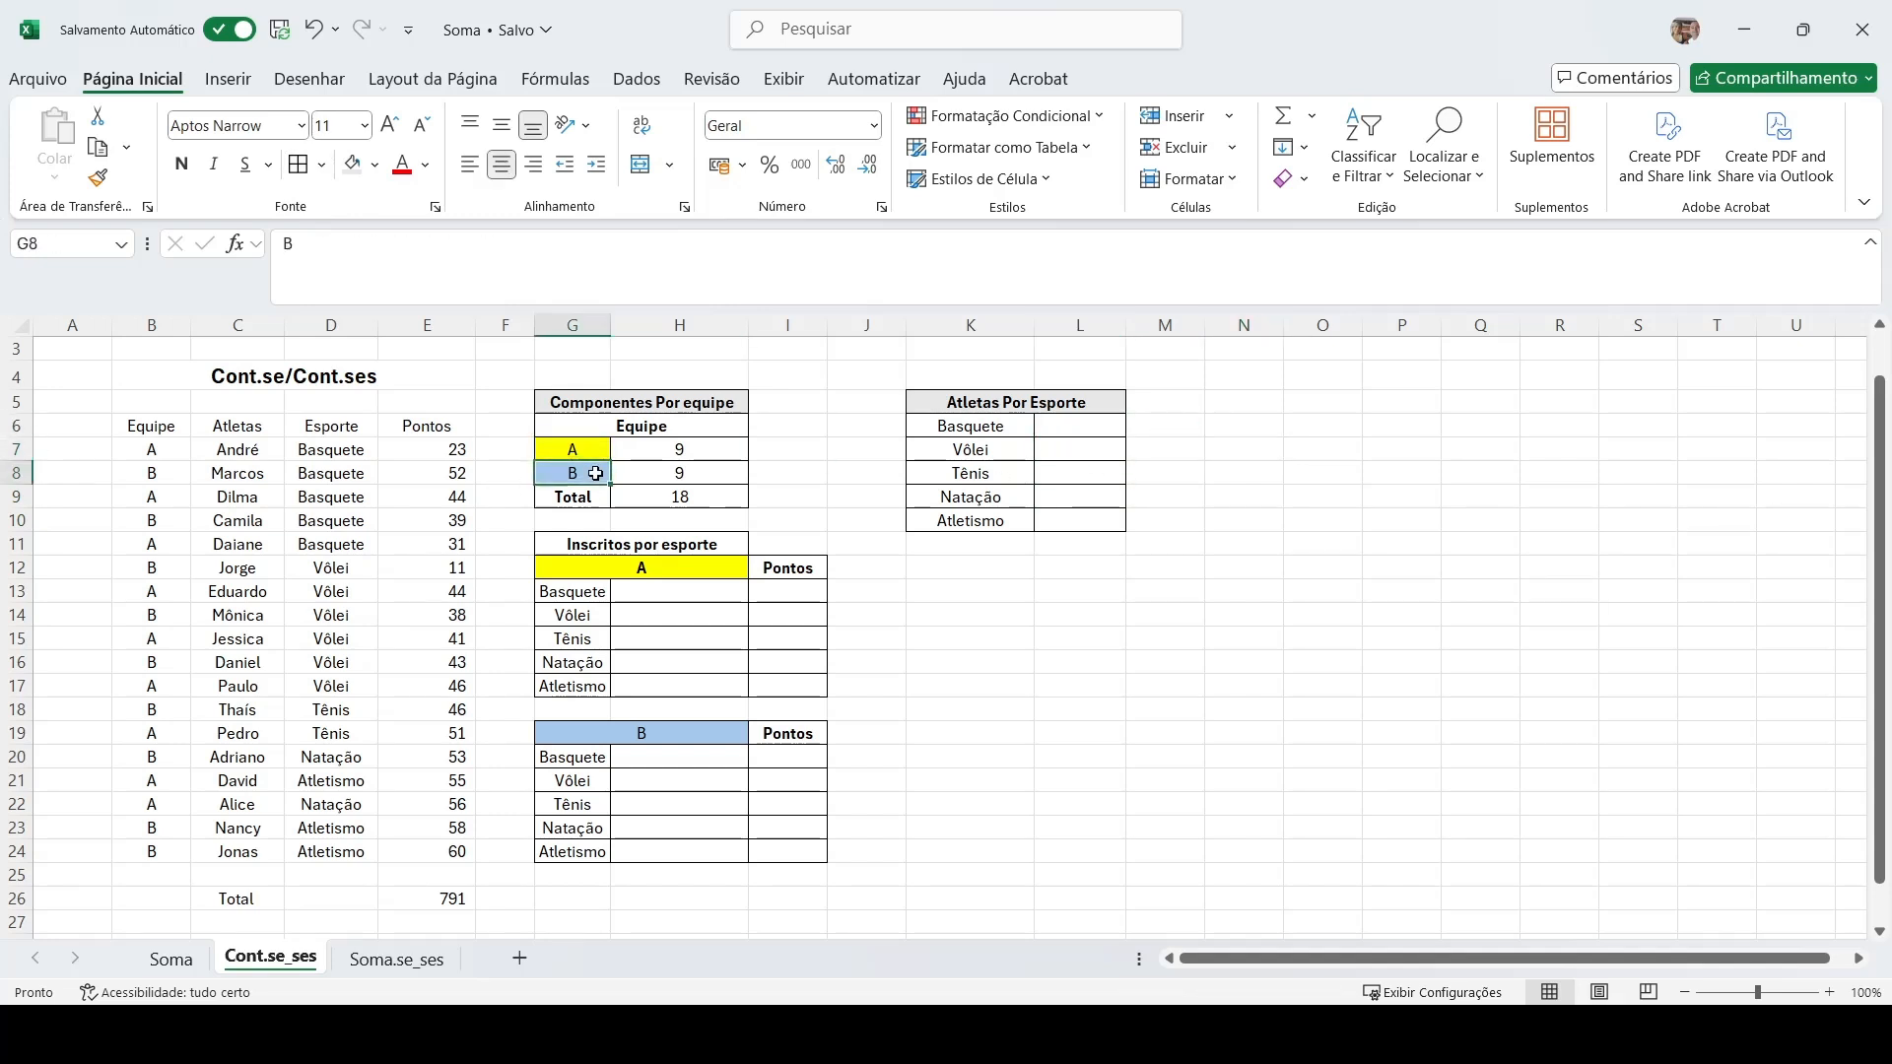
double_click(658, 448)
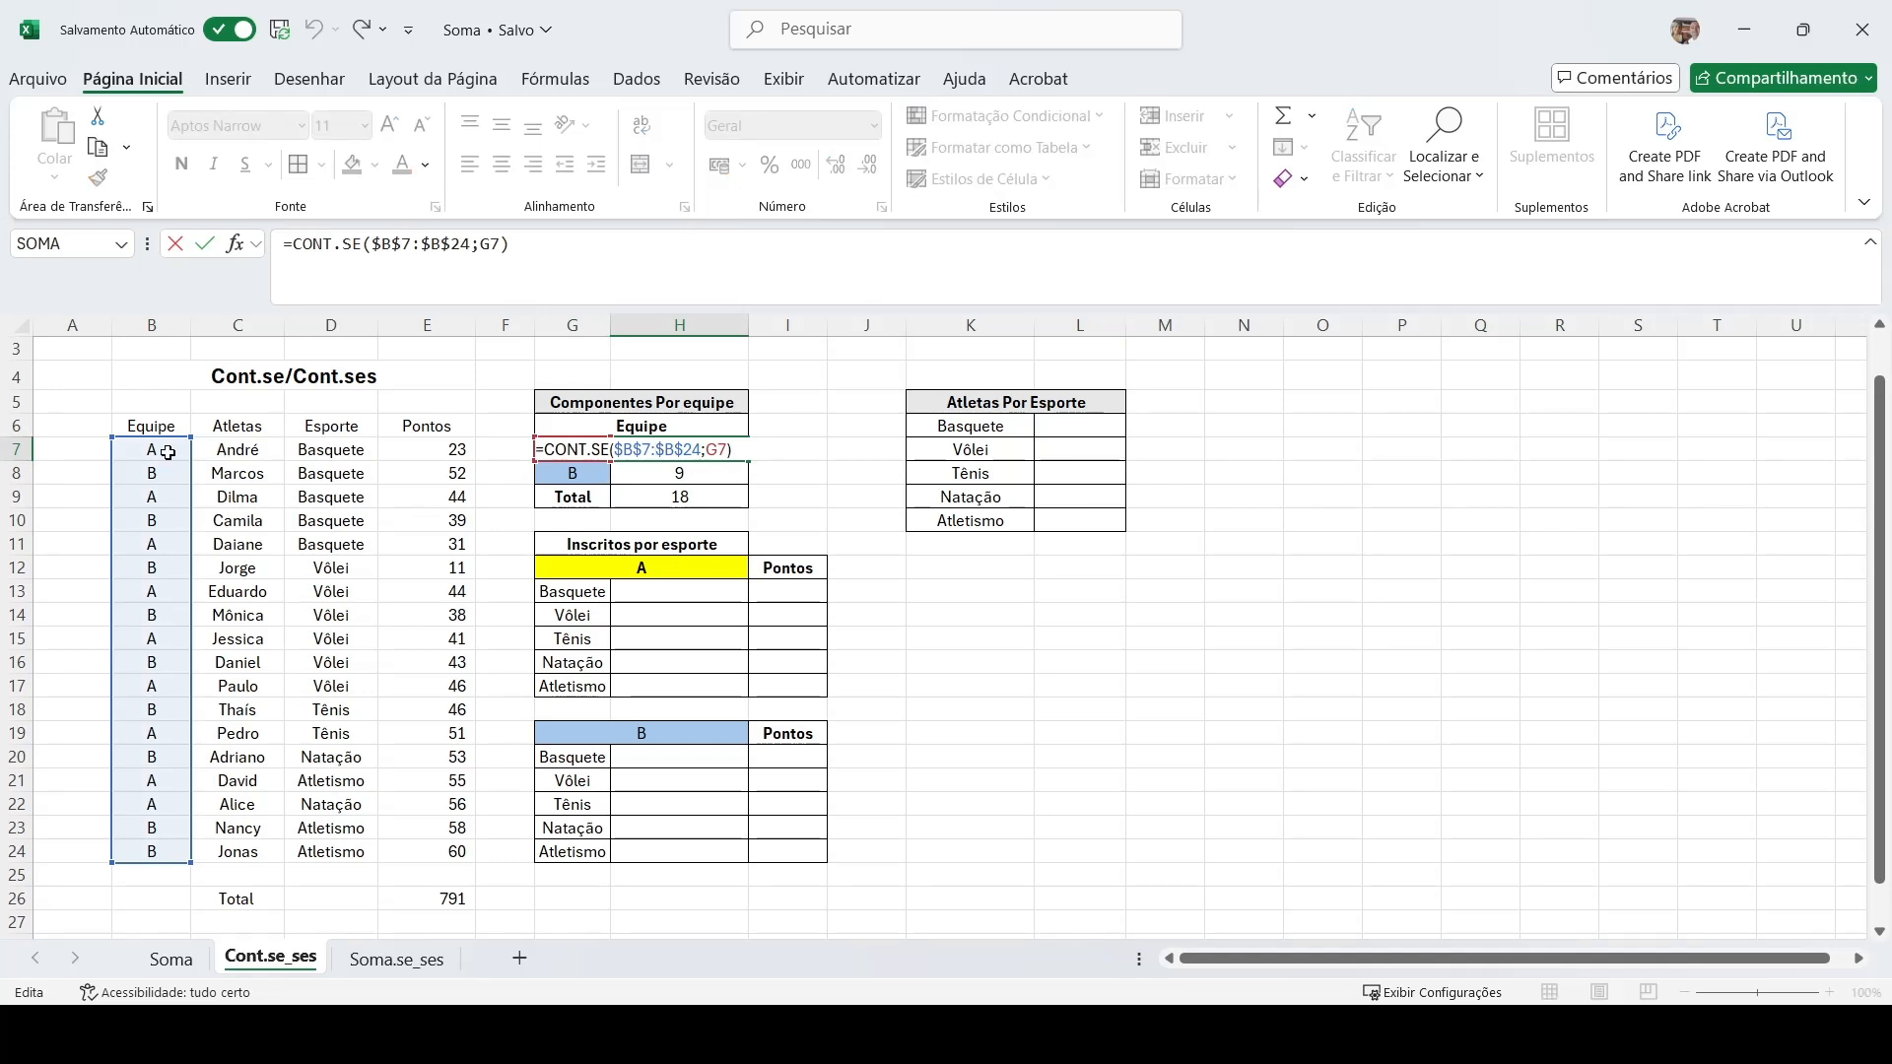
key(Escape)
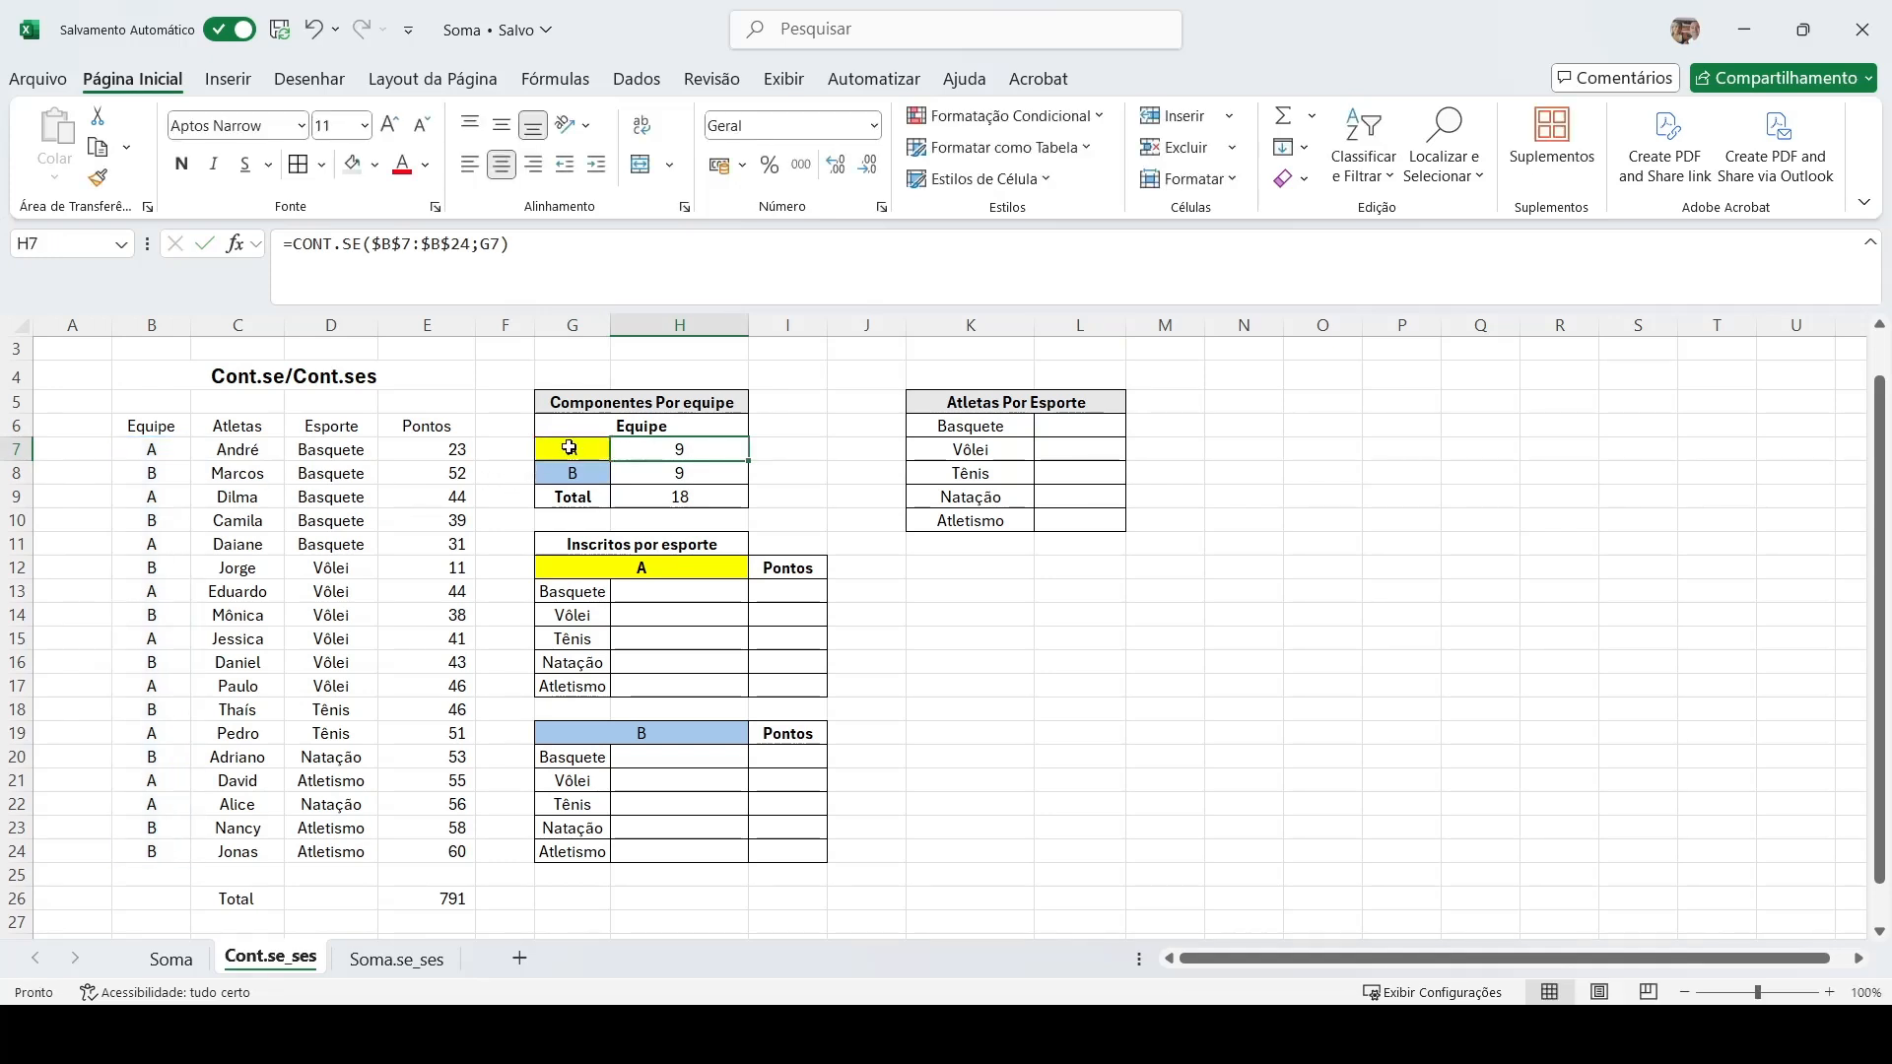
click(579, 446)
click(585, 474)
click(590, 454)
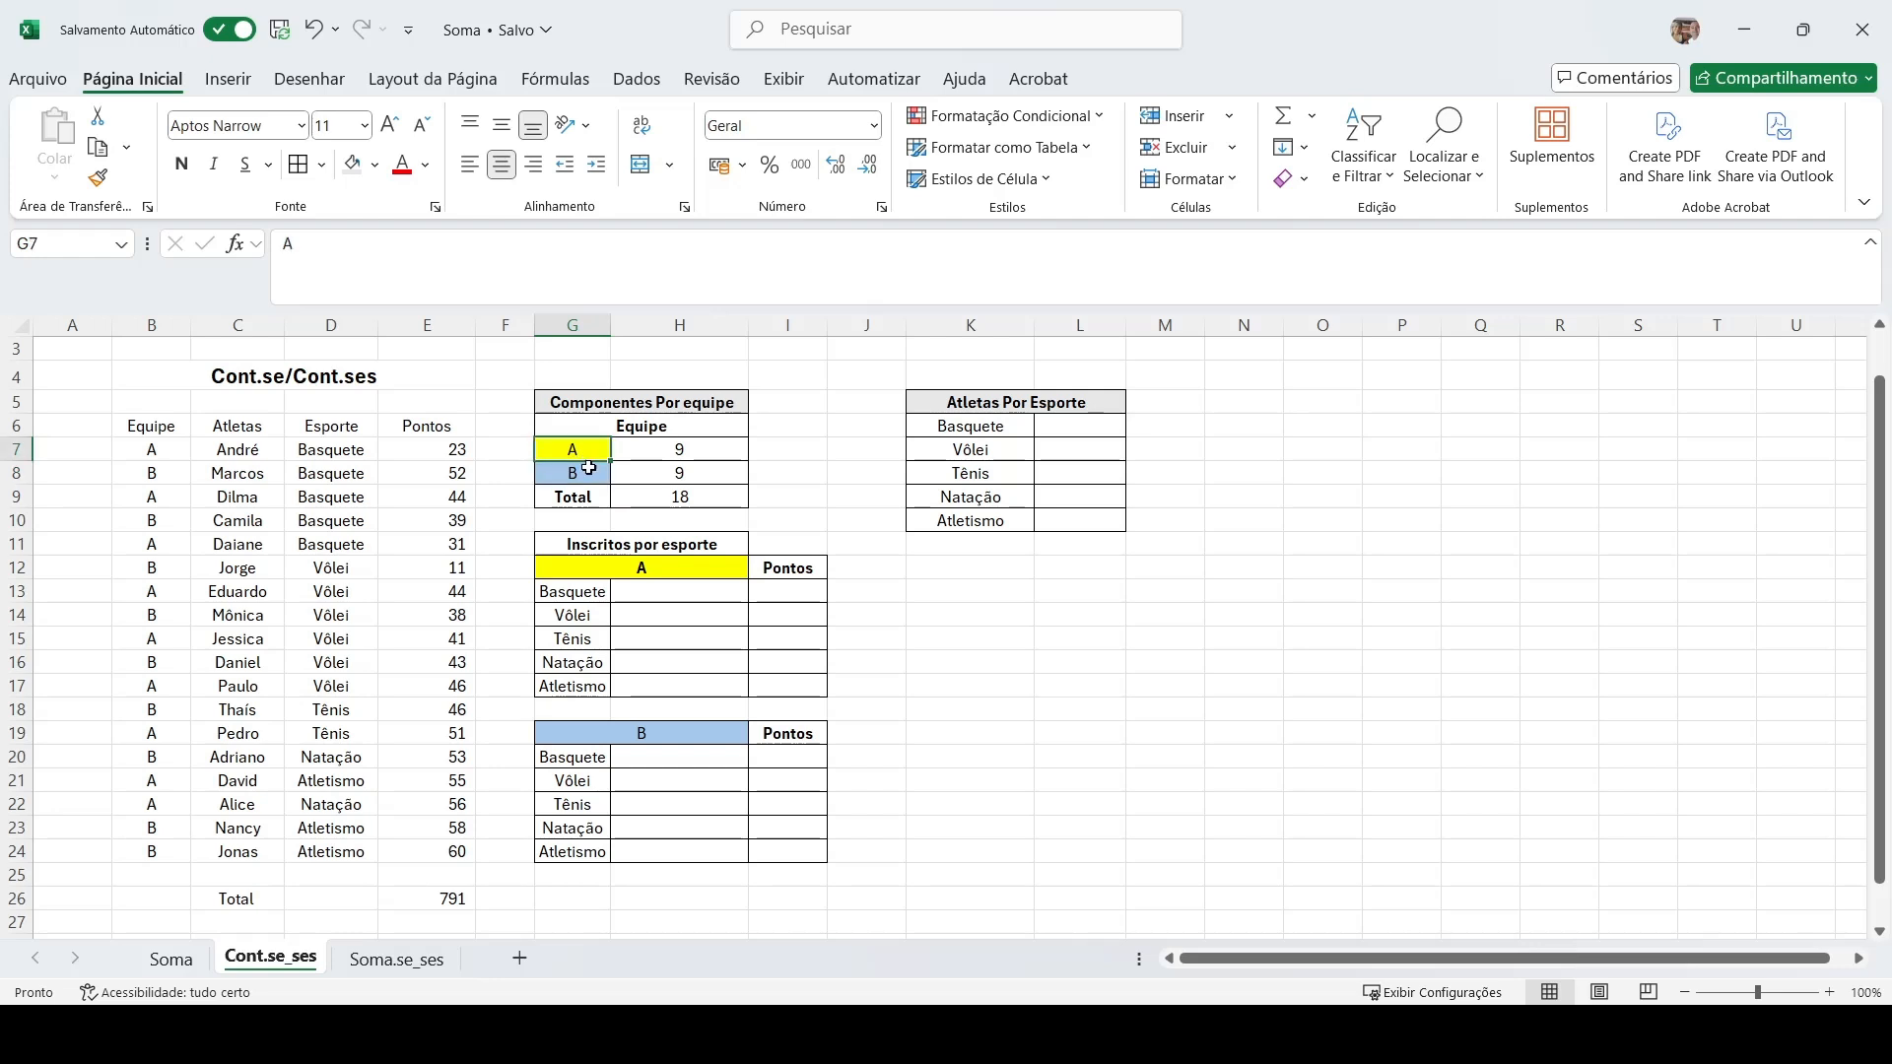
click(589, 468)
click(589, 450)
click(588, 473)
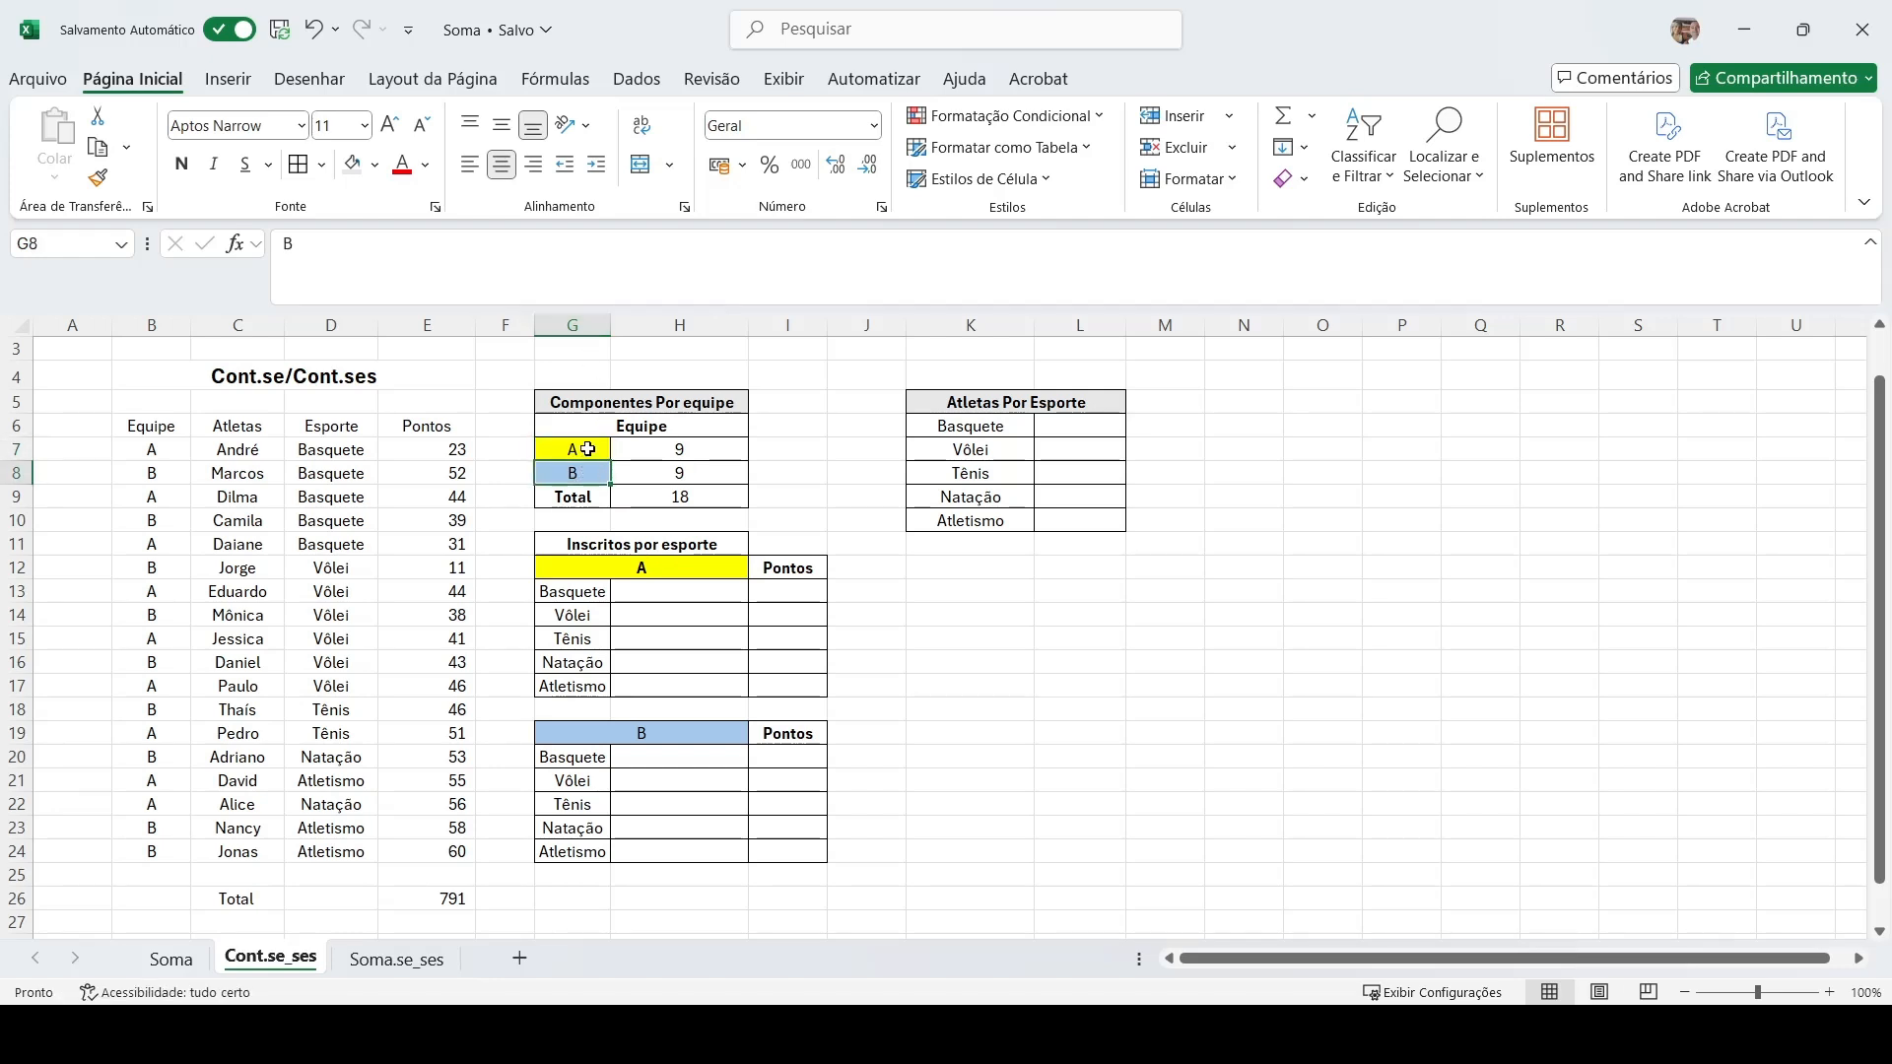
click(588, 446)
click(591, 469)
Compare the Basquete criterion in K6 with the Esporte column D and the athletes listed beside it.
click(976, 421)
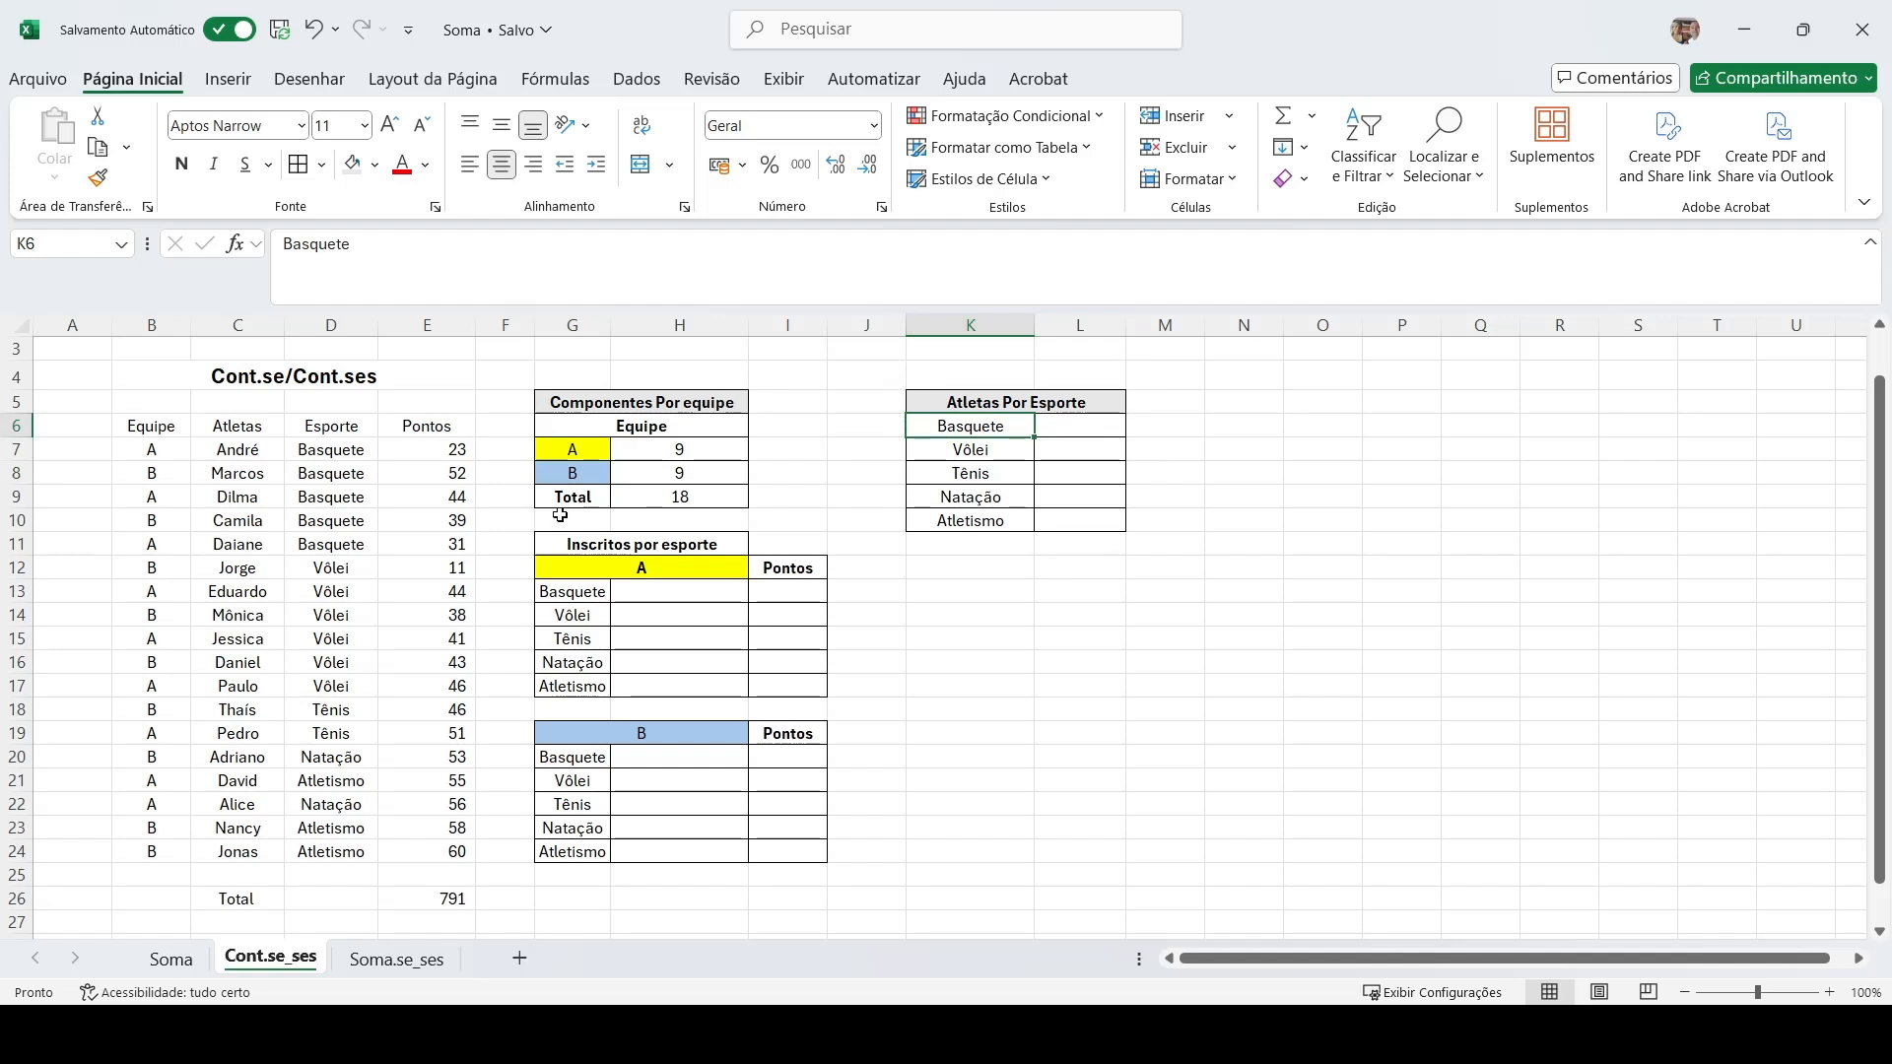
click(335, 326)
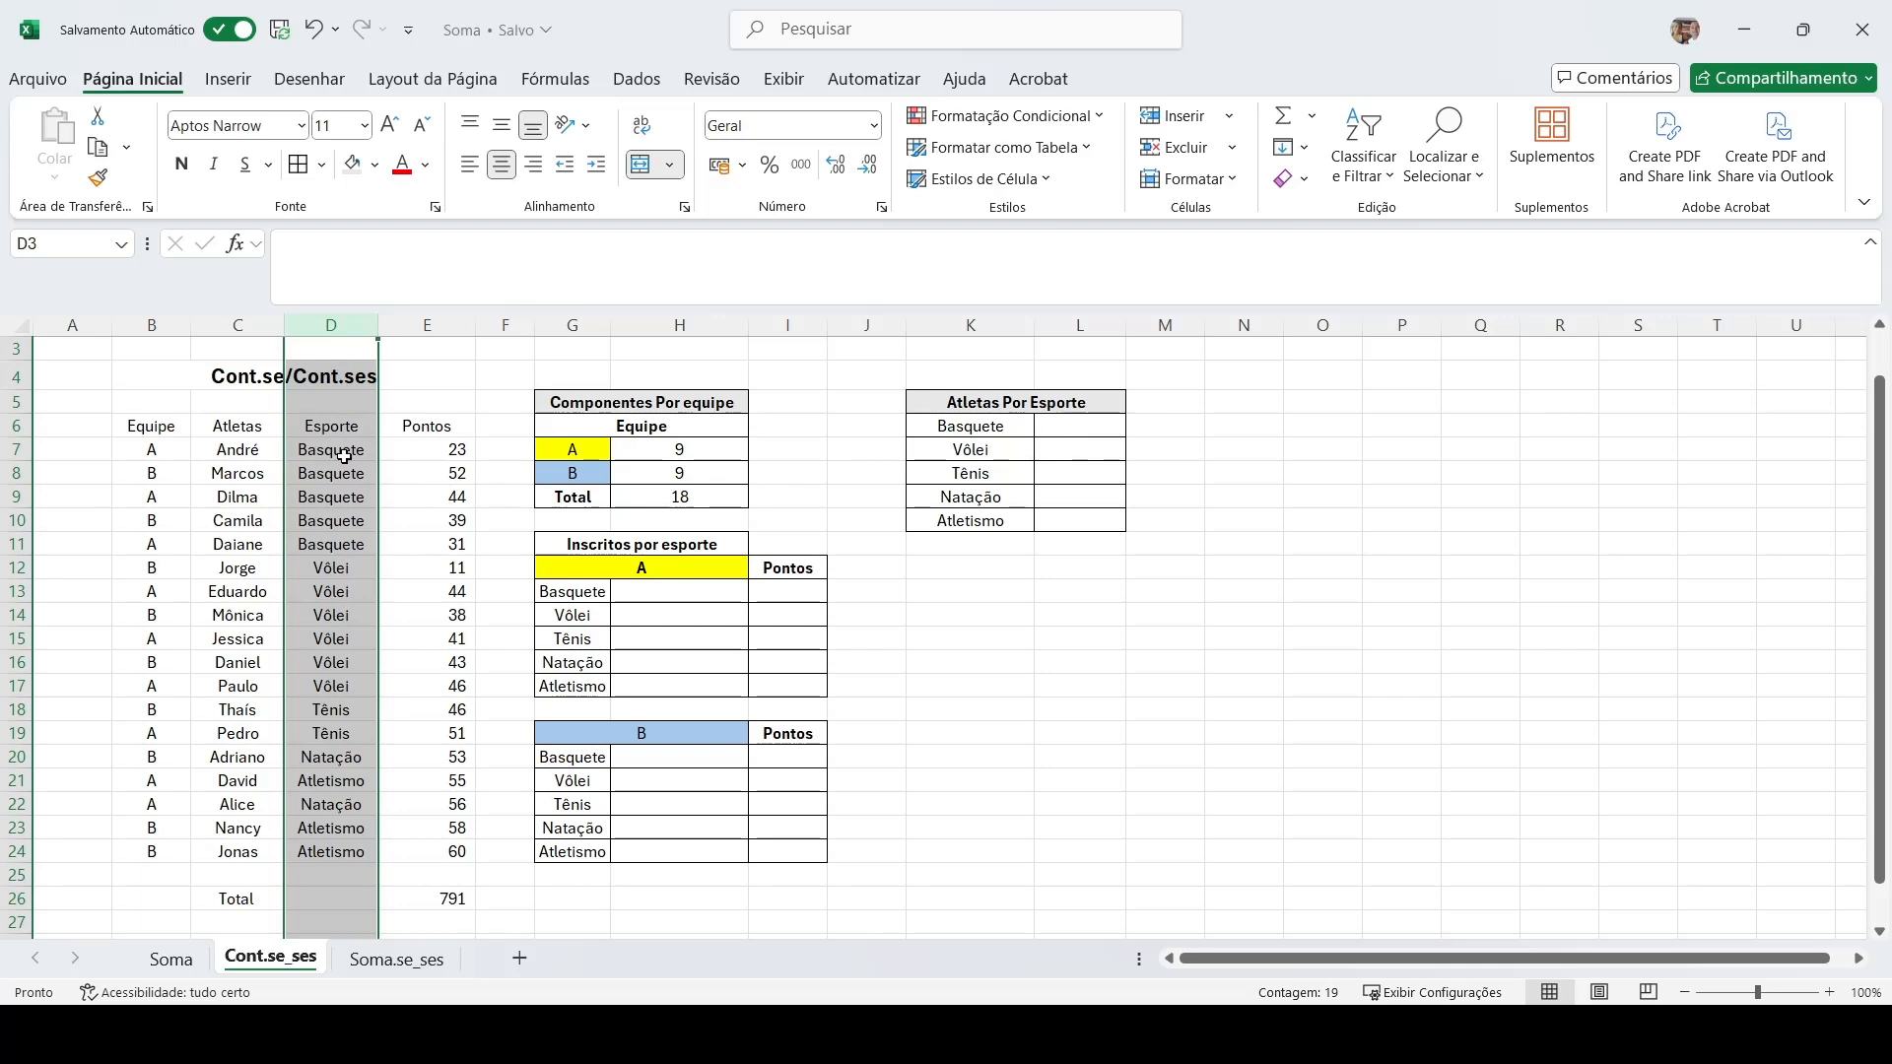
click(305, 451)
click(243, 458)
click(330, 479)
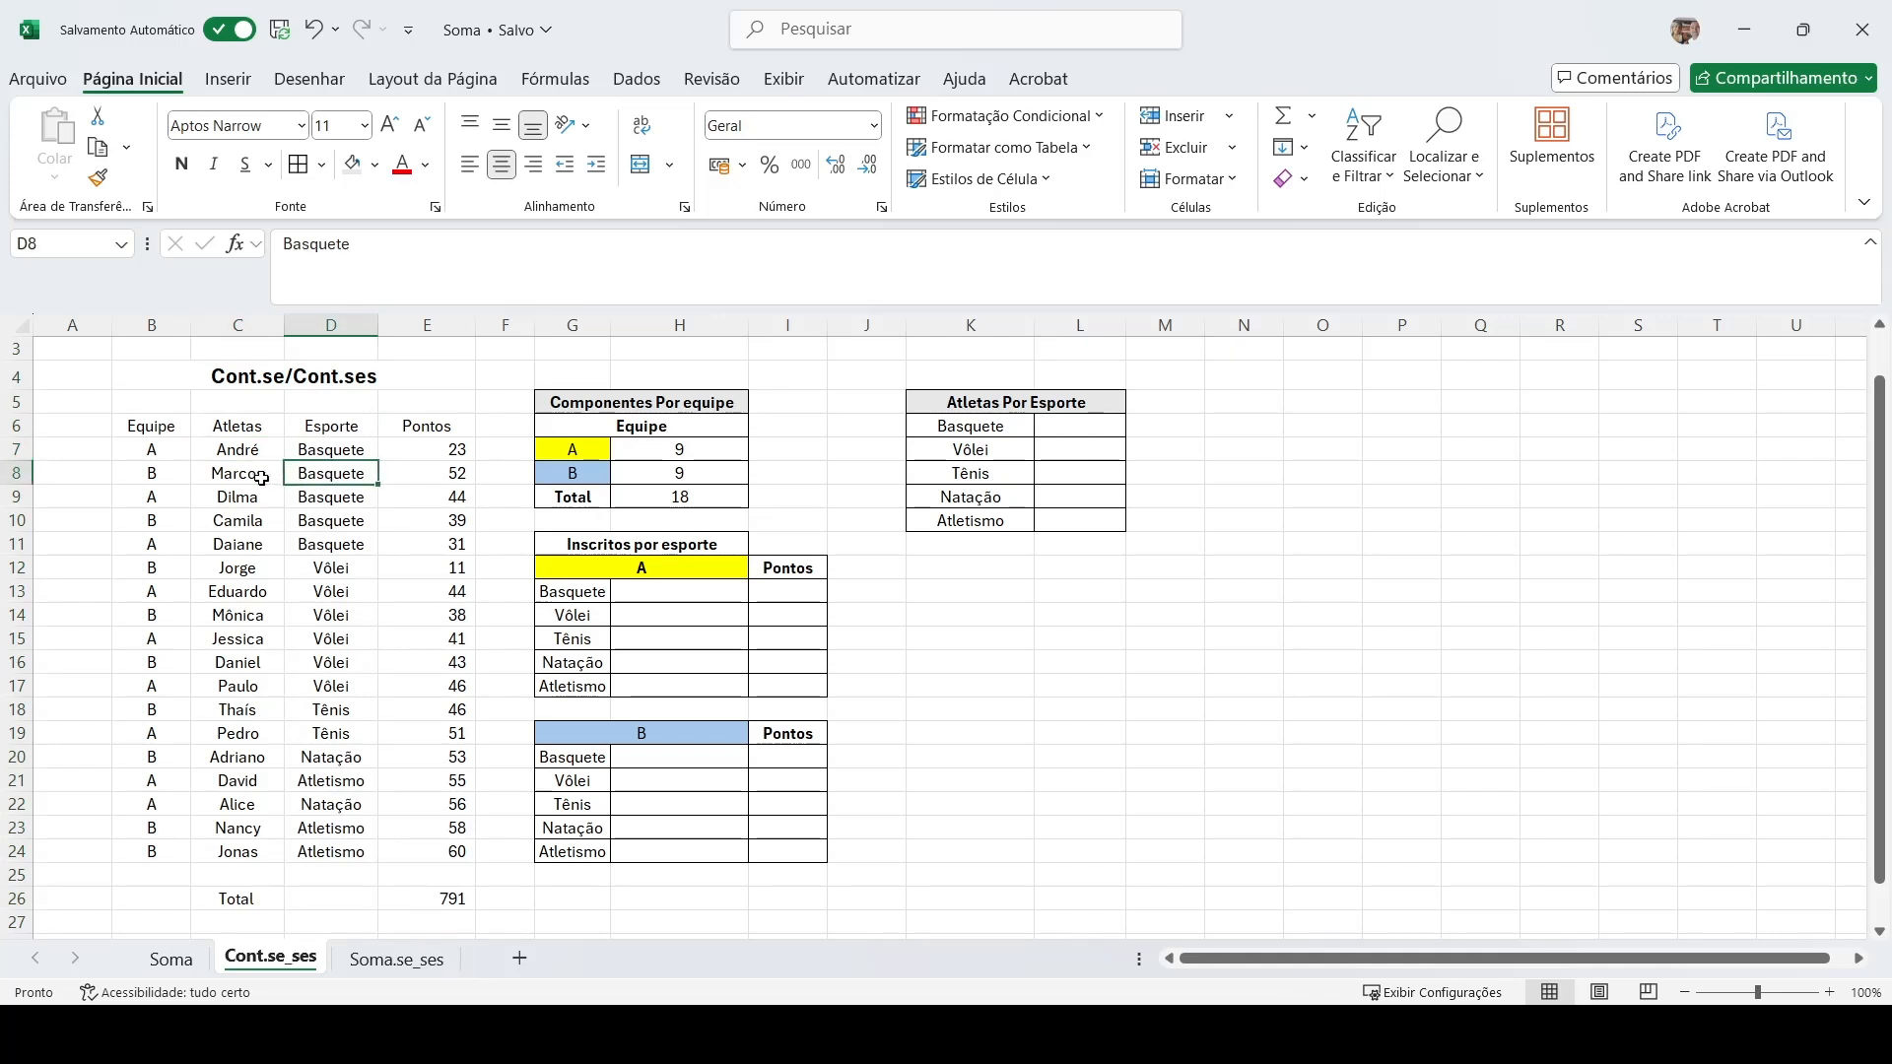
click(256, 481)
click(307, 501)
click(248, 522)
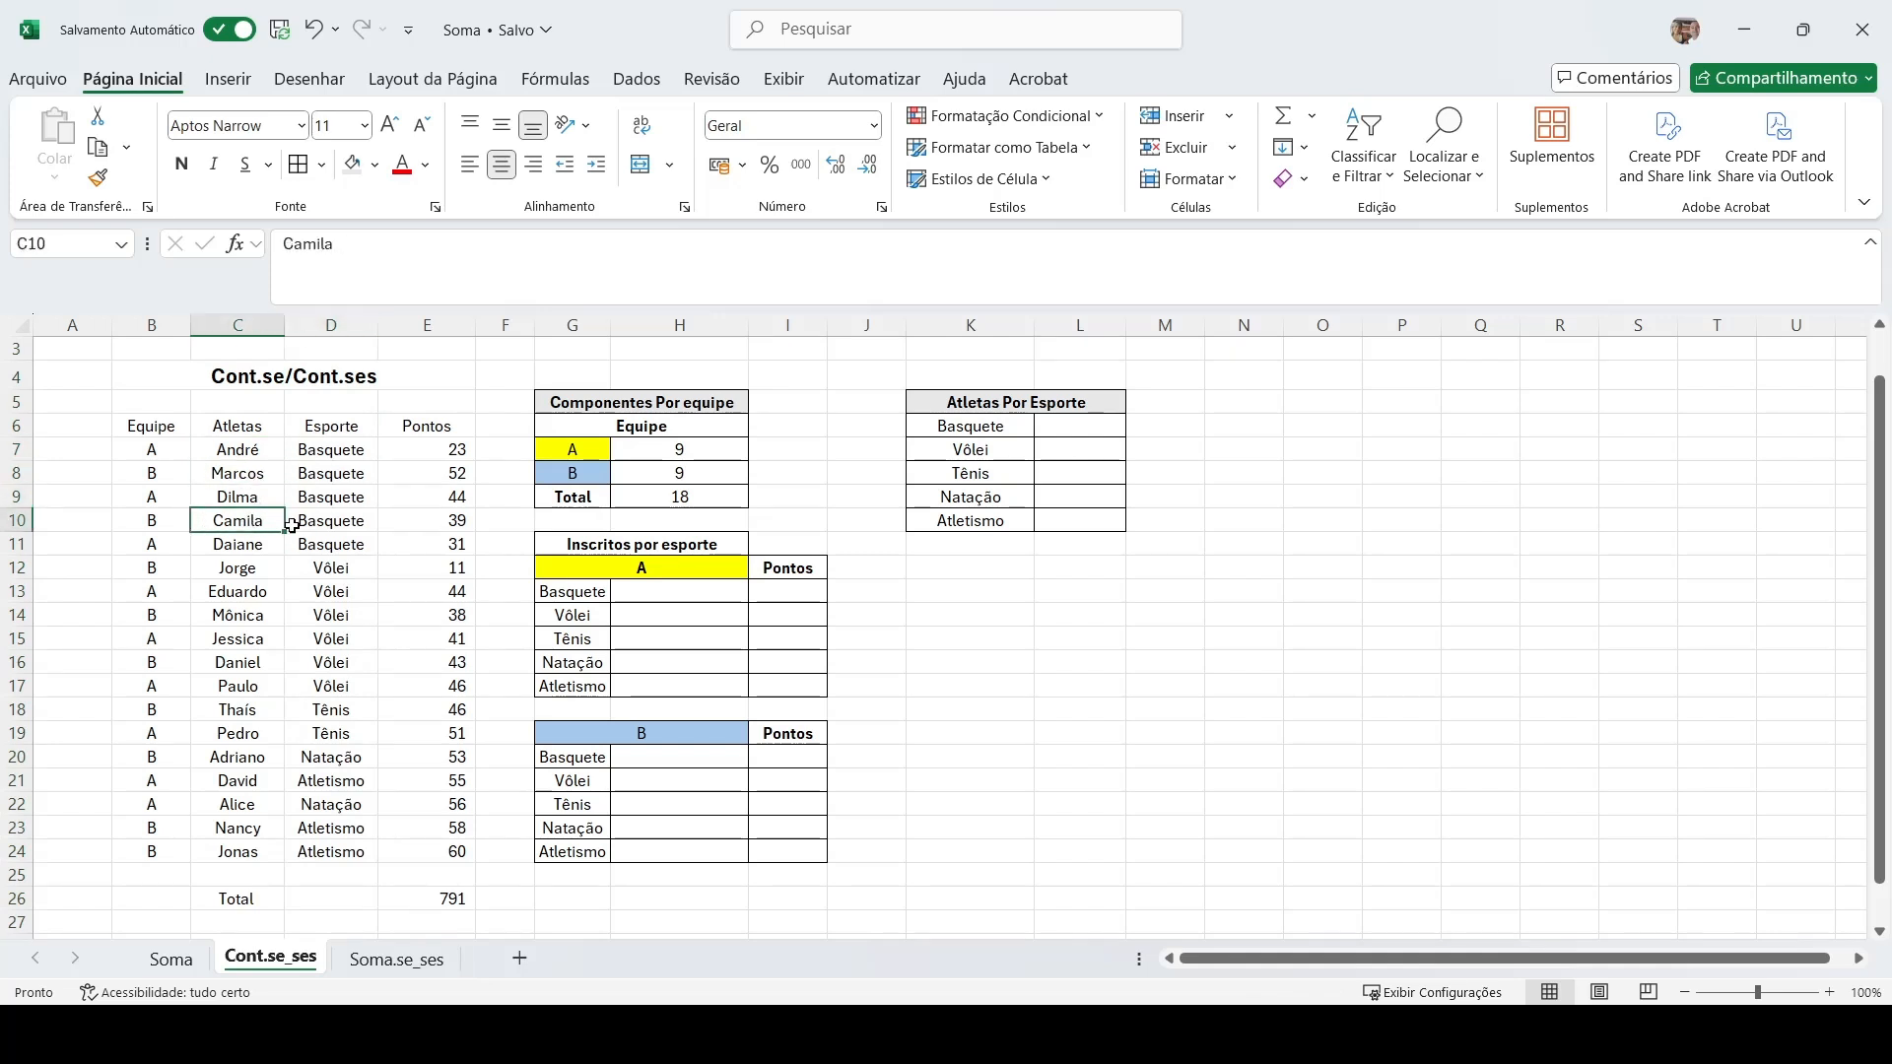
Enter =CONT.SE($D$7:$D$24;$K$6:$K$10) in L6 to count the athletes for all five sports at once.
click(1100, 431)
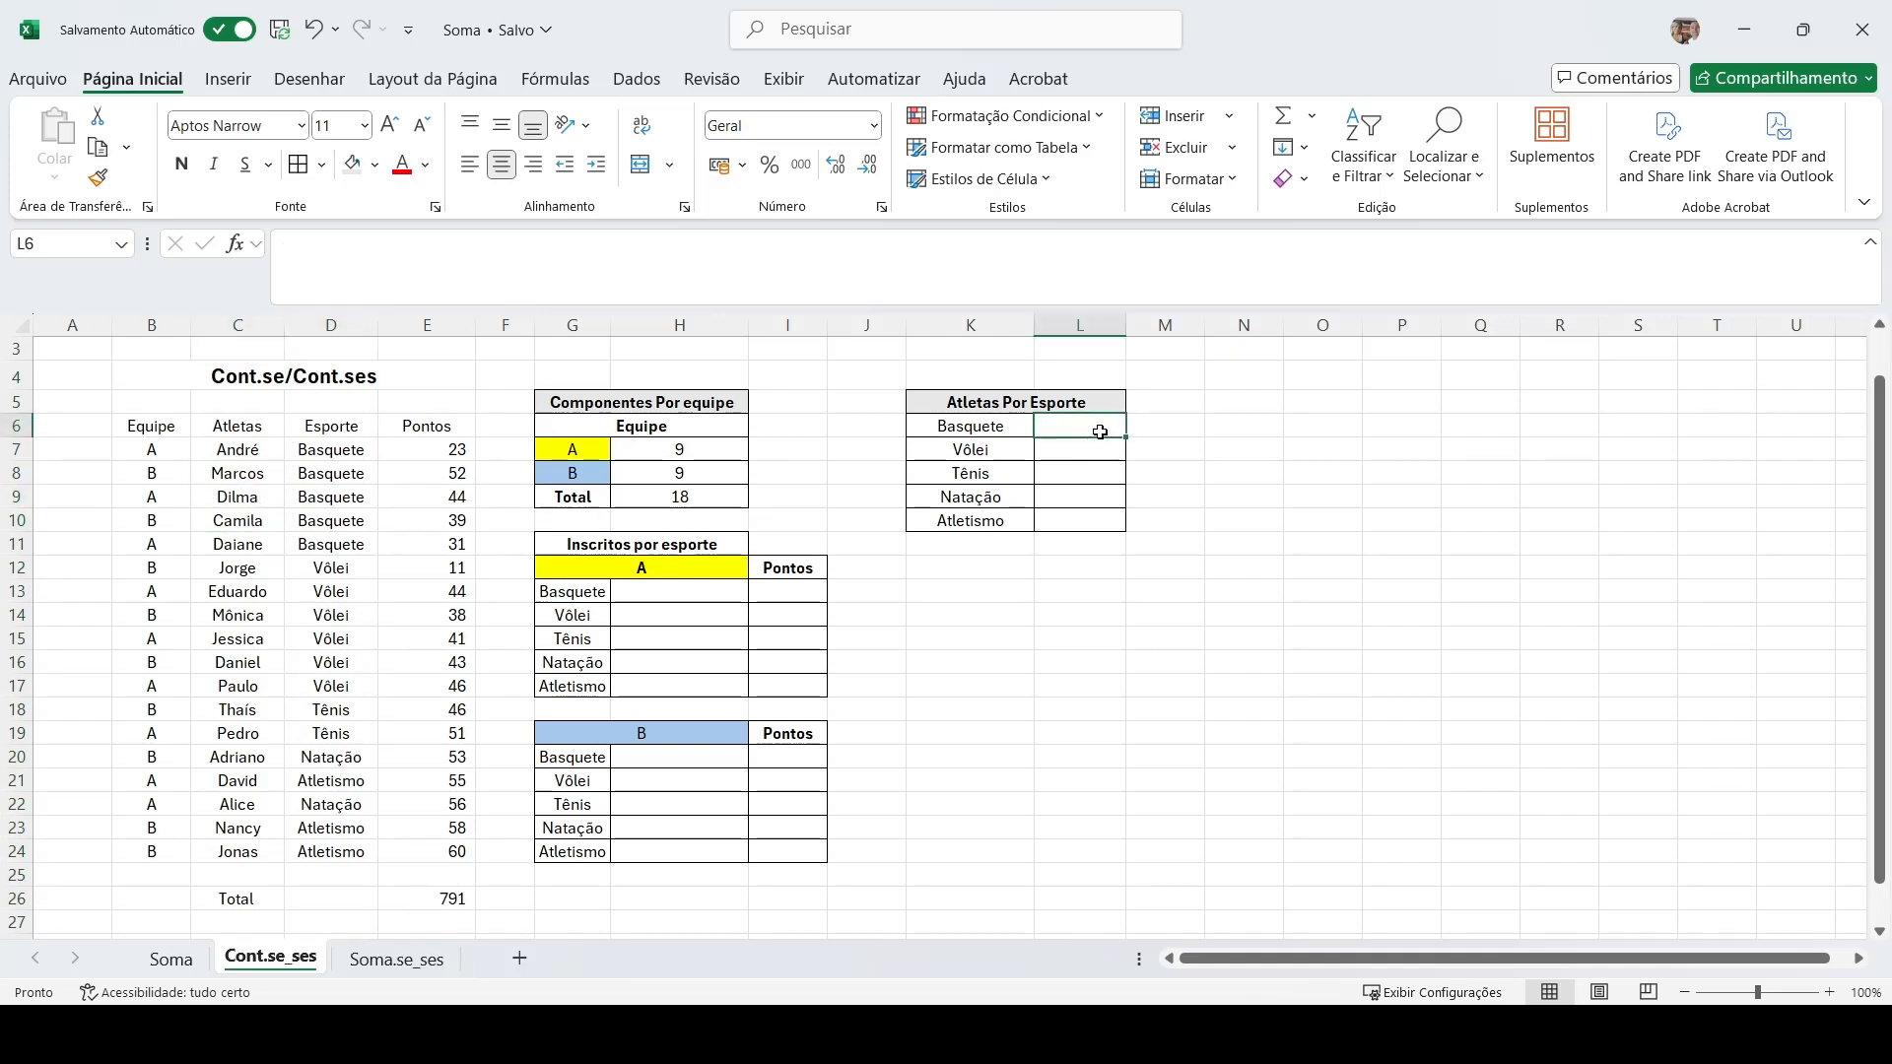
text(=cont.)
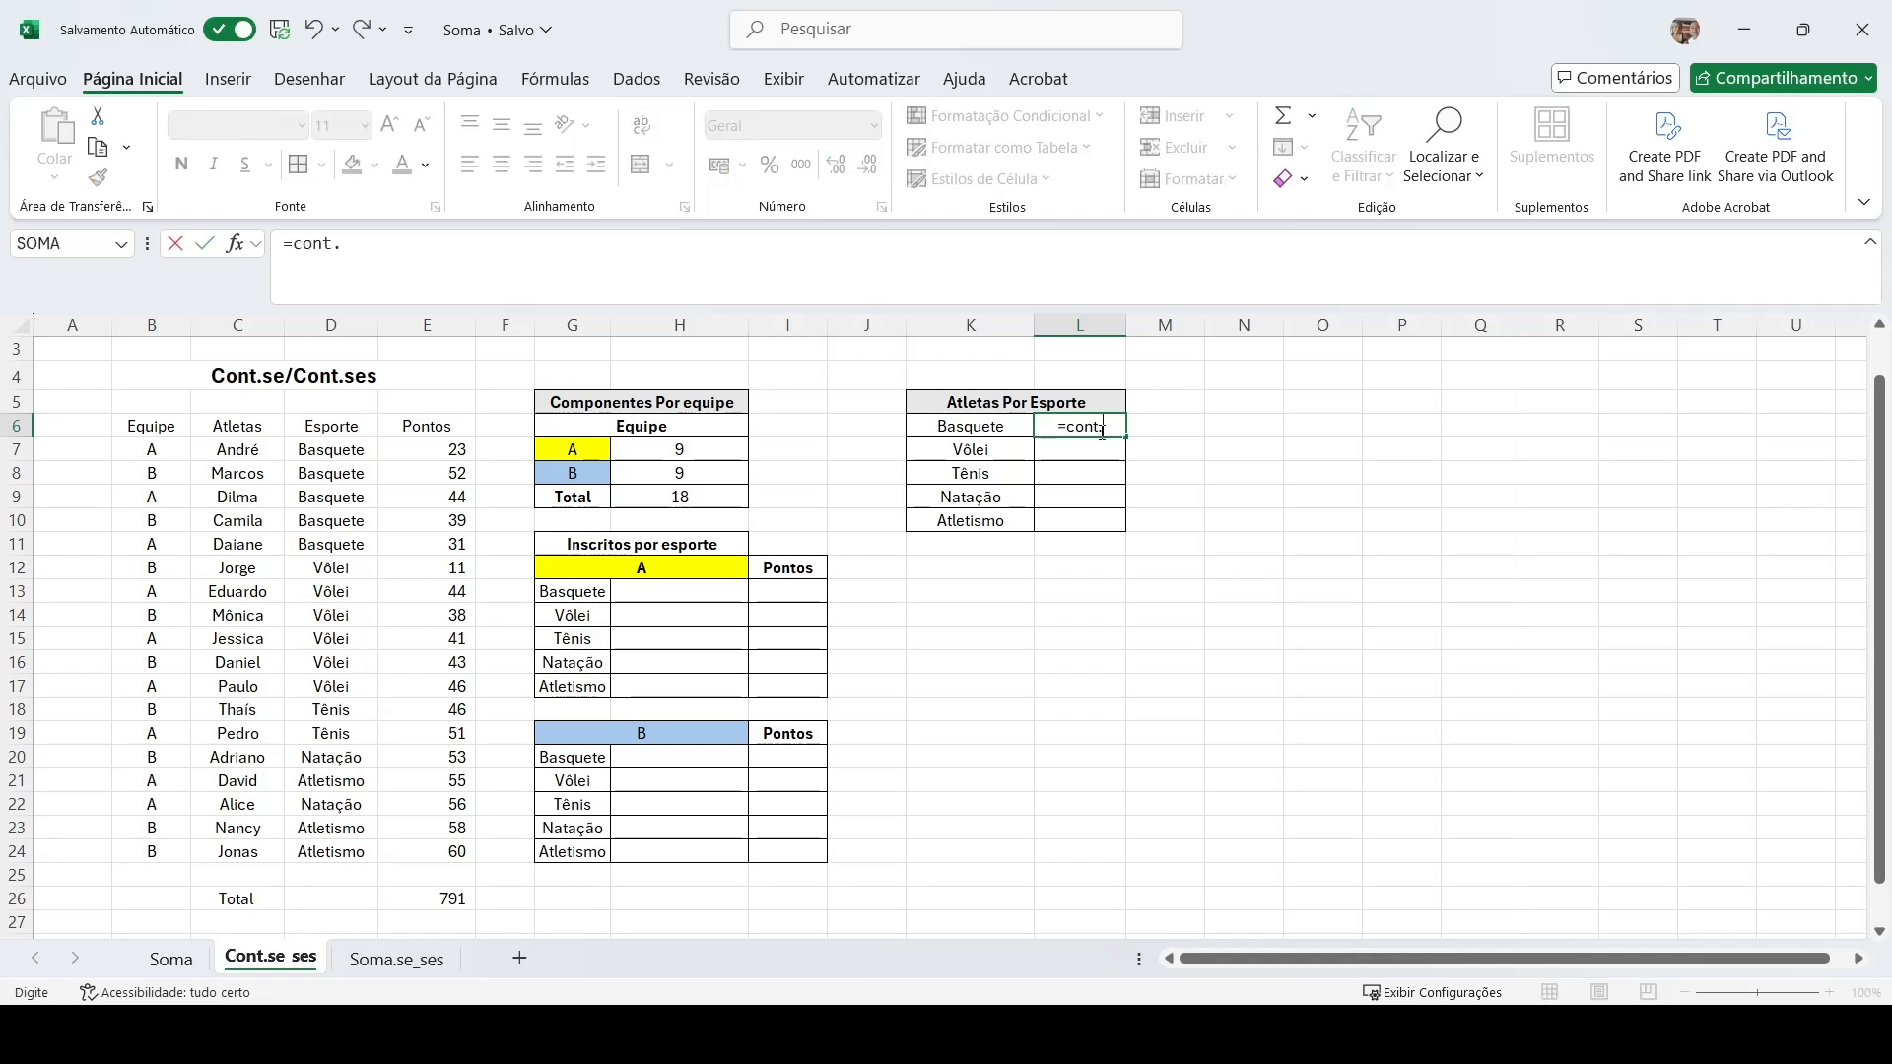
key(Tab)
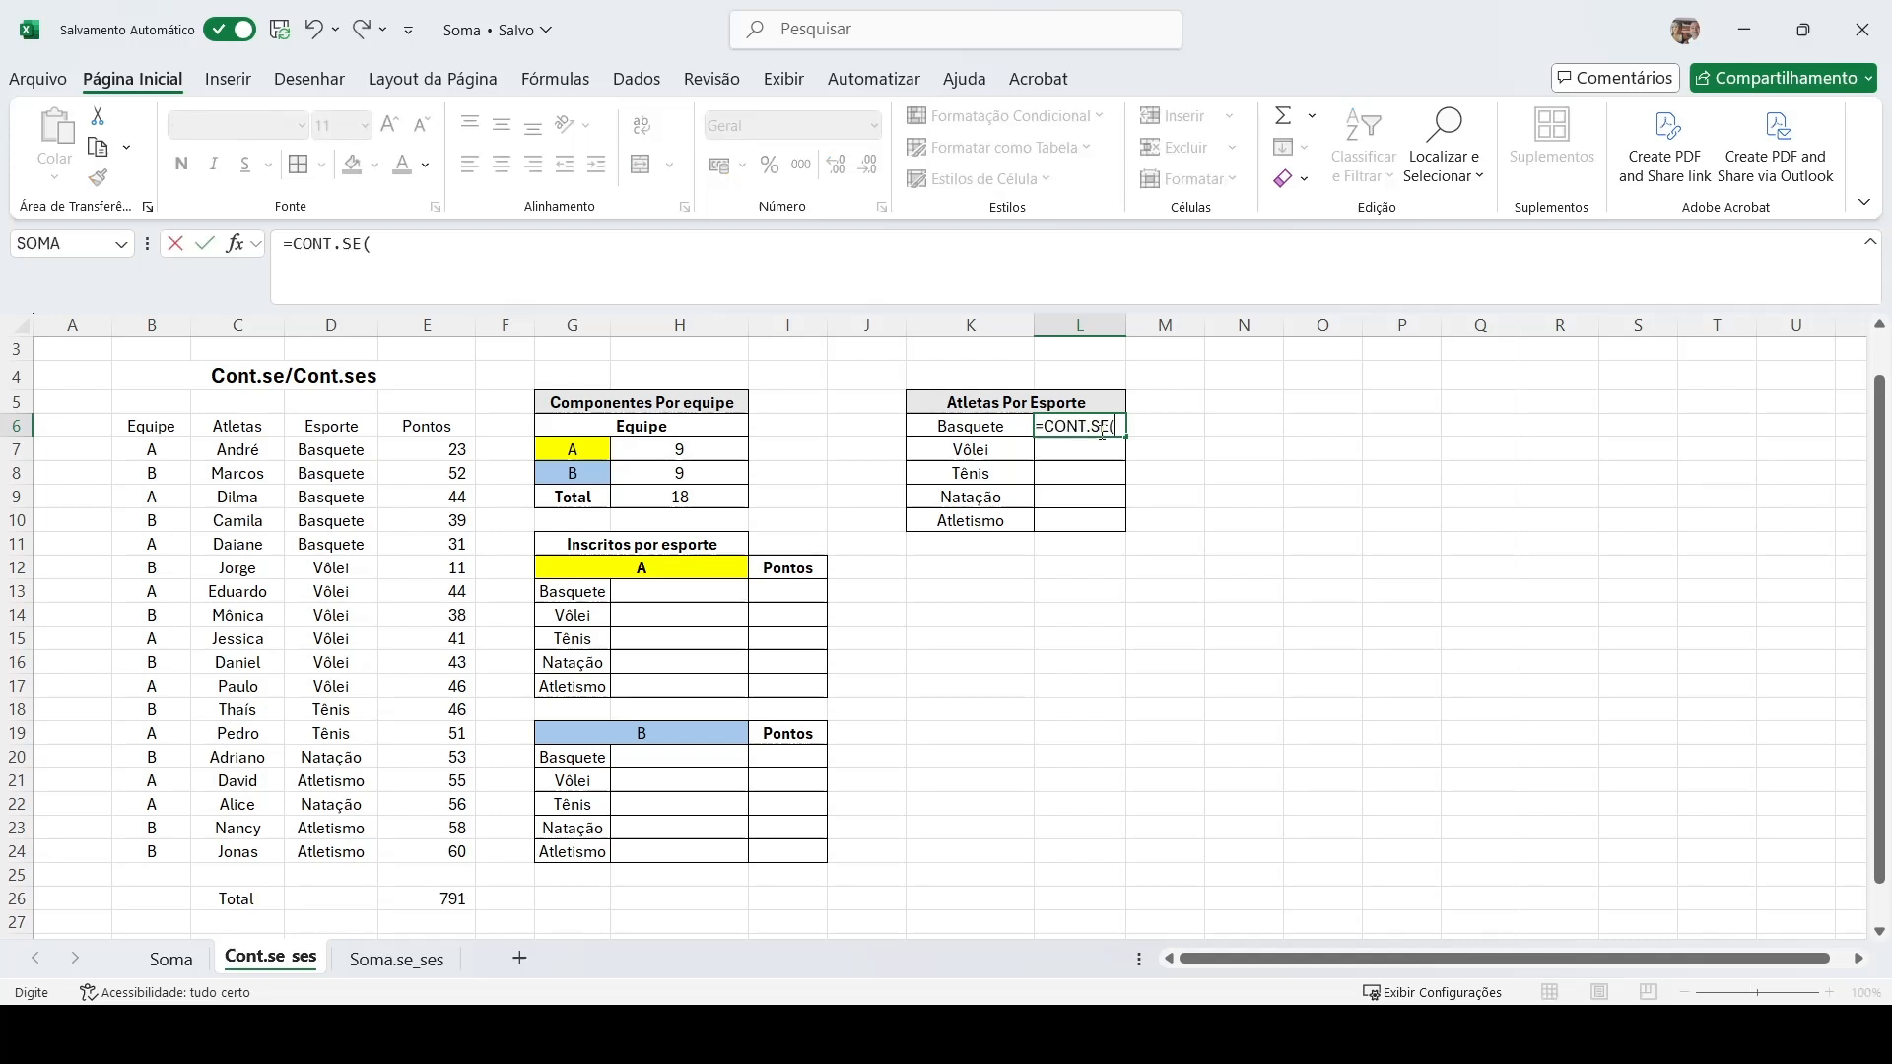
drag(343, 455, 374, 855)
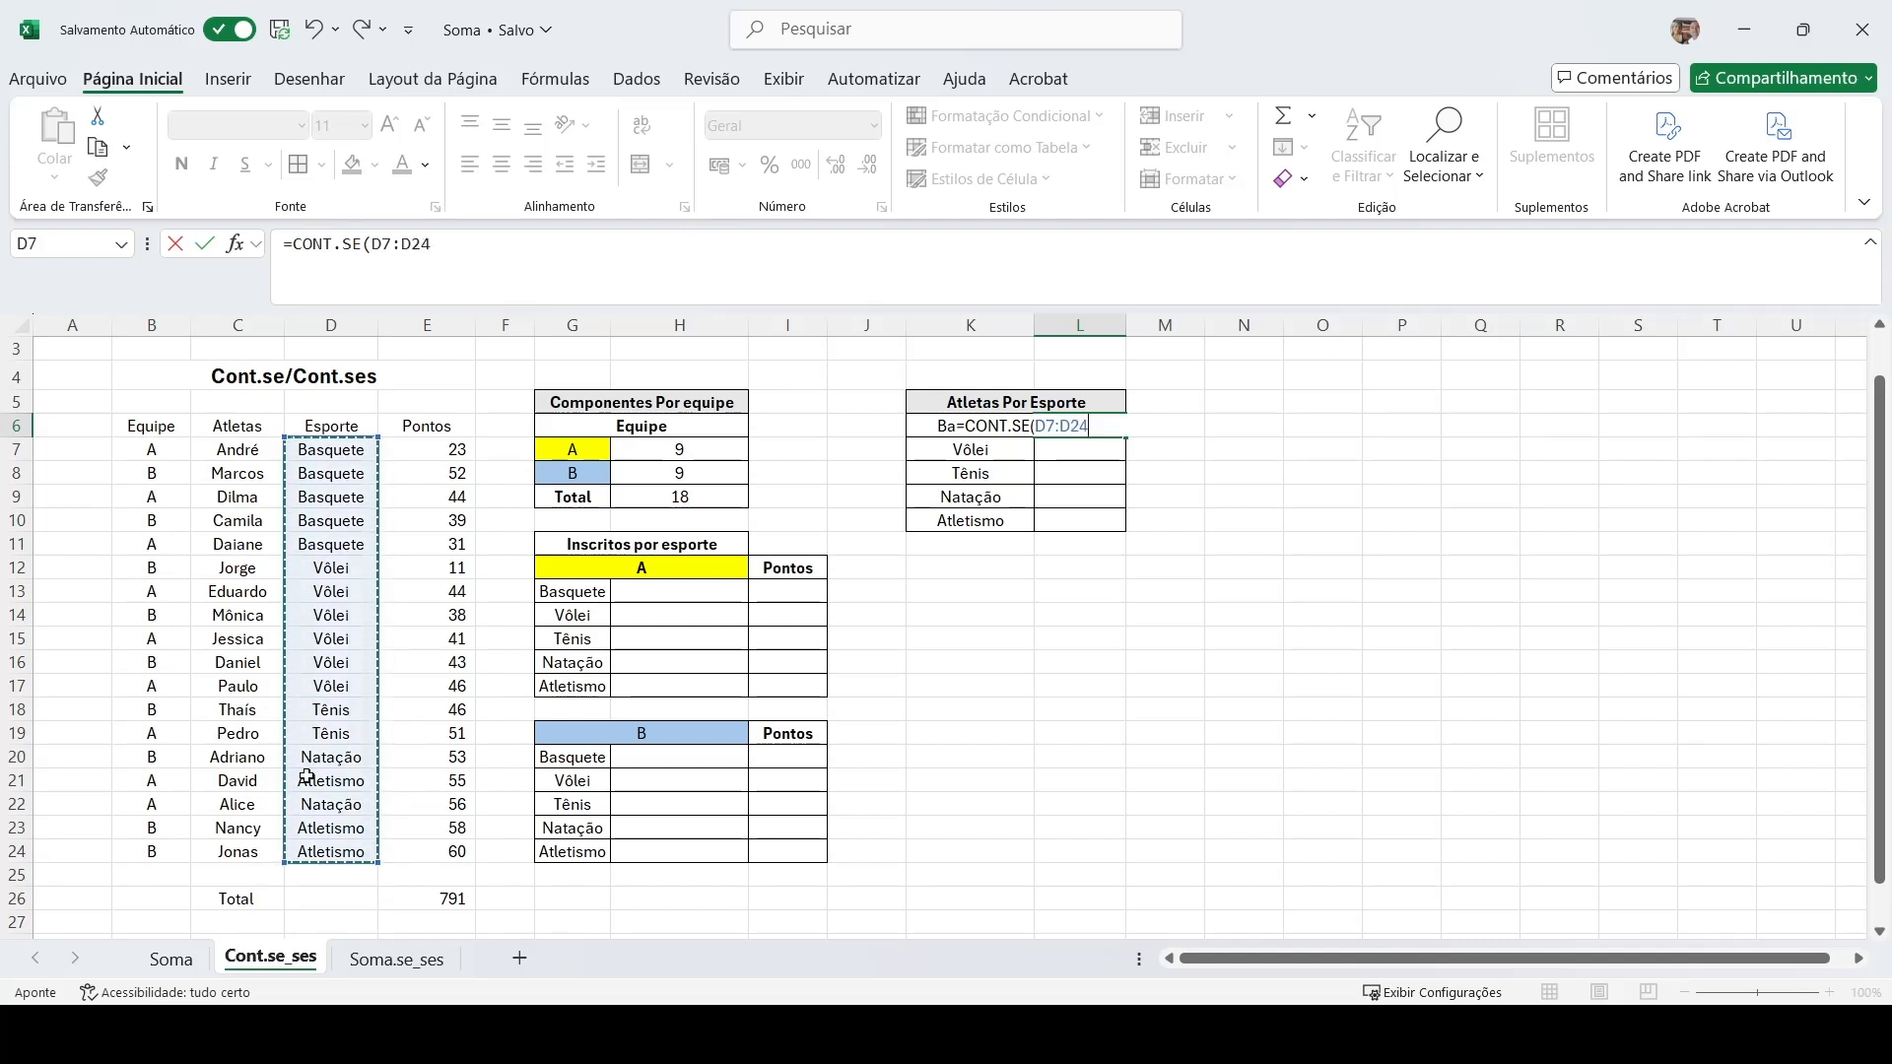
key(F4)
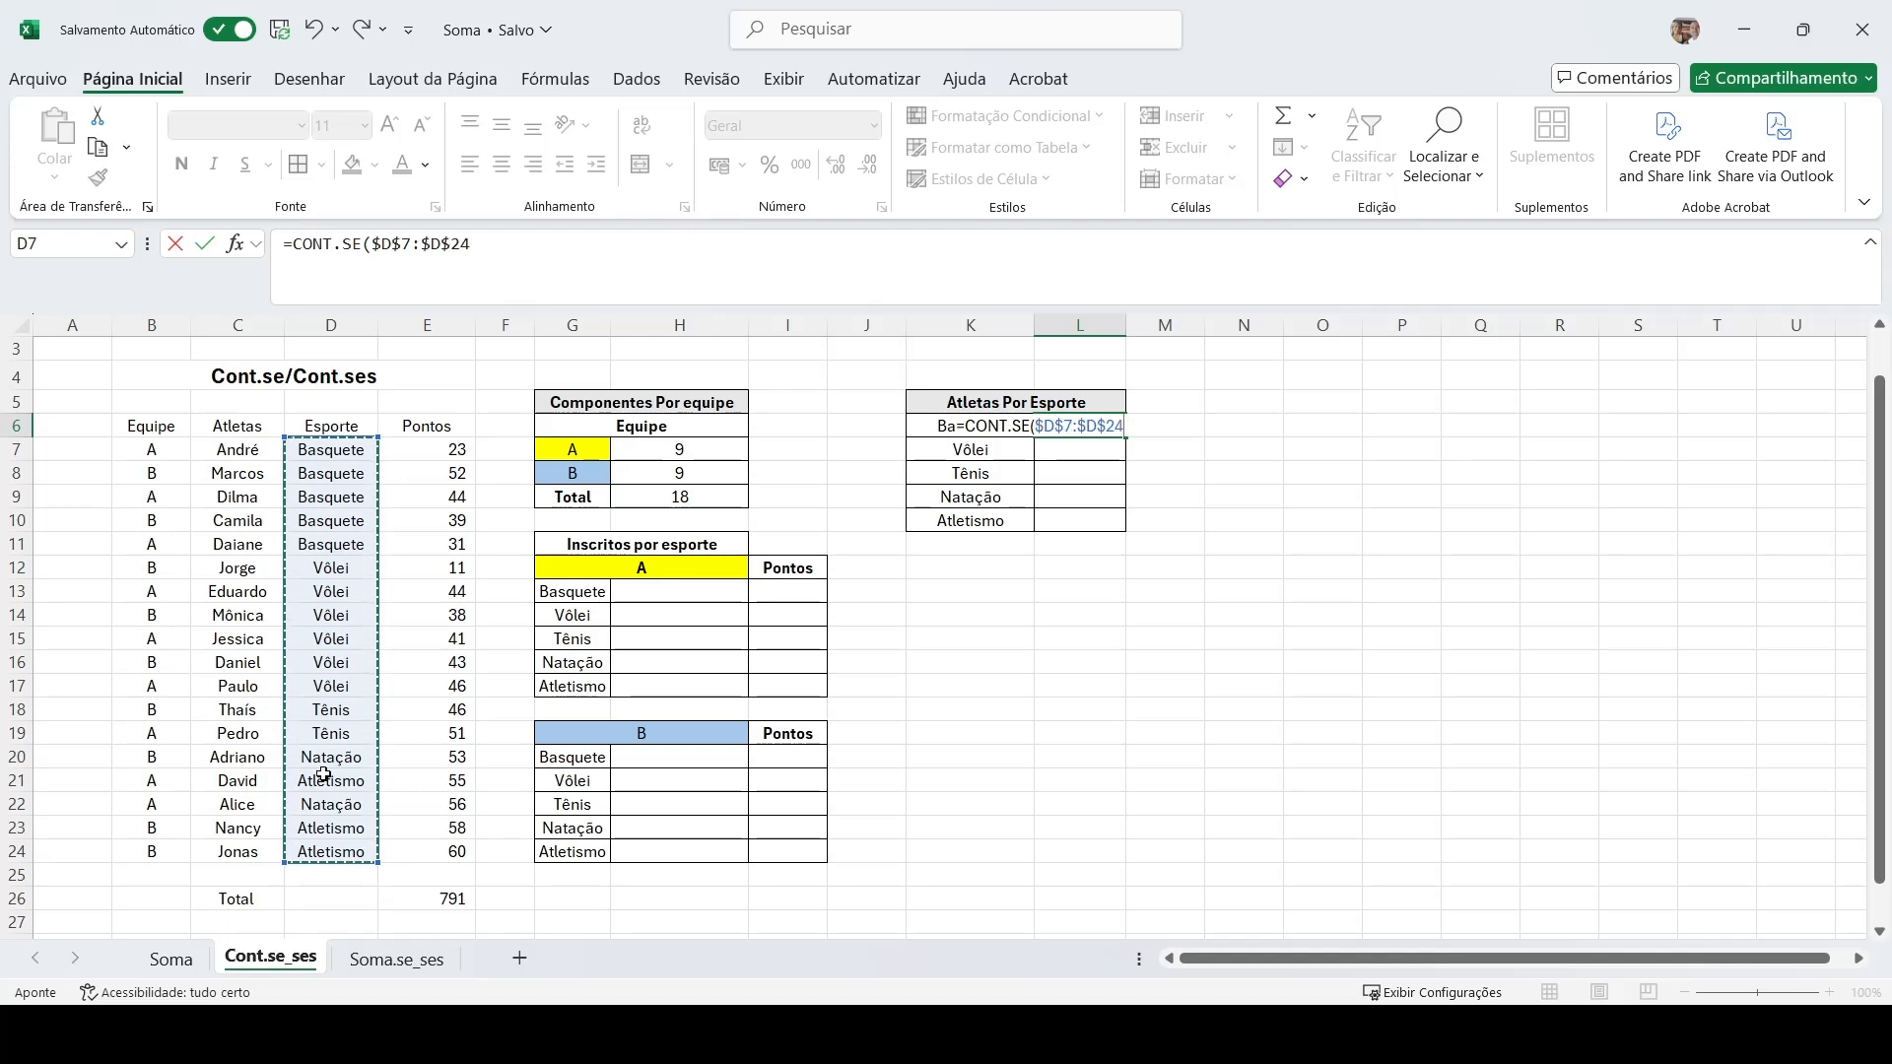
text(;)
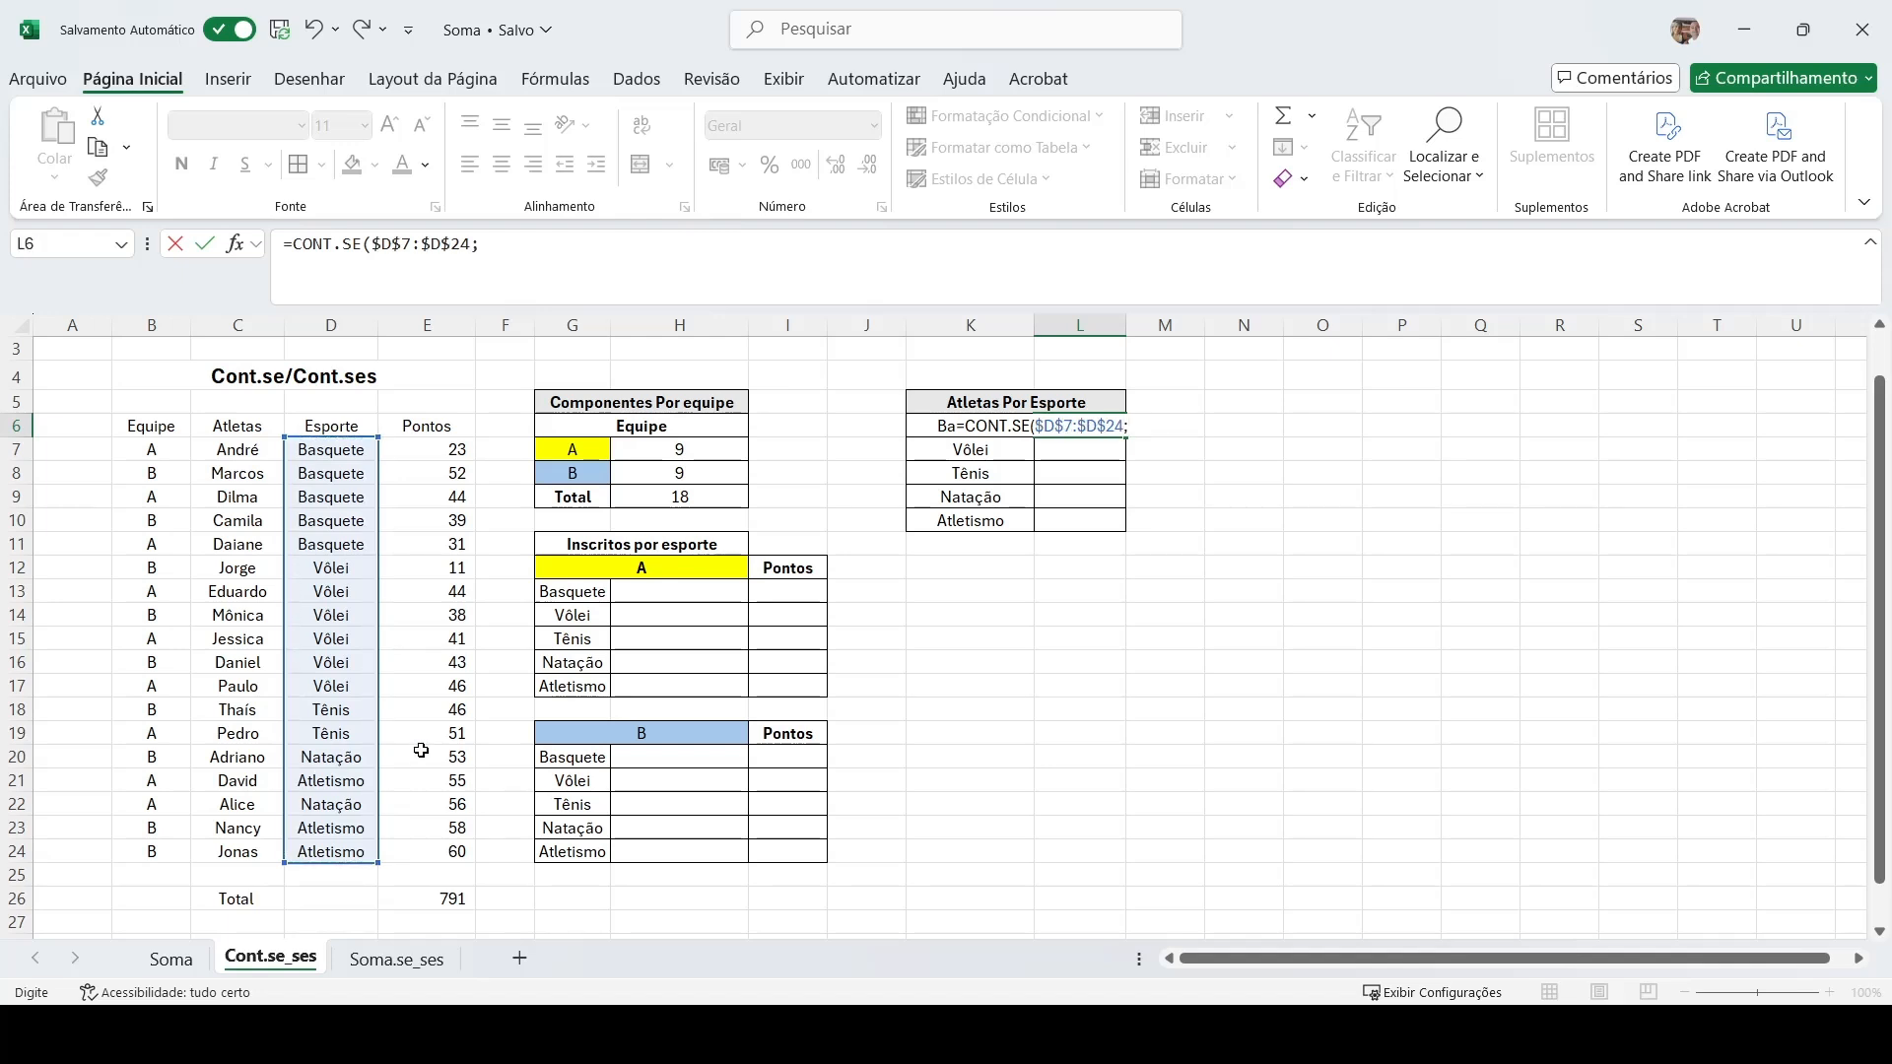
click(951, 513)
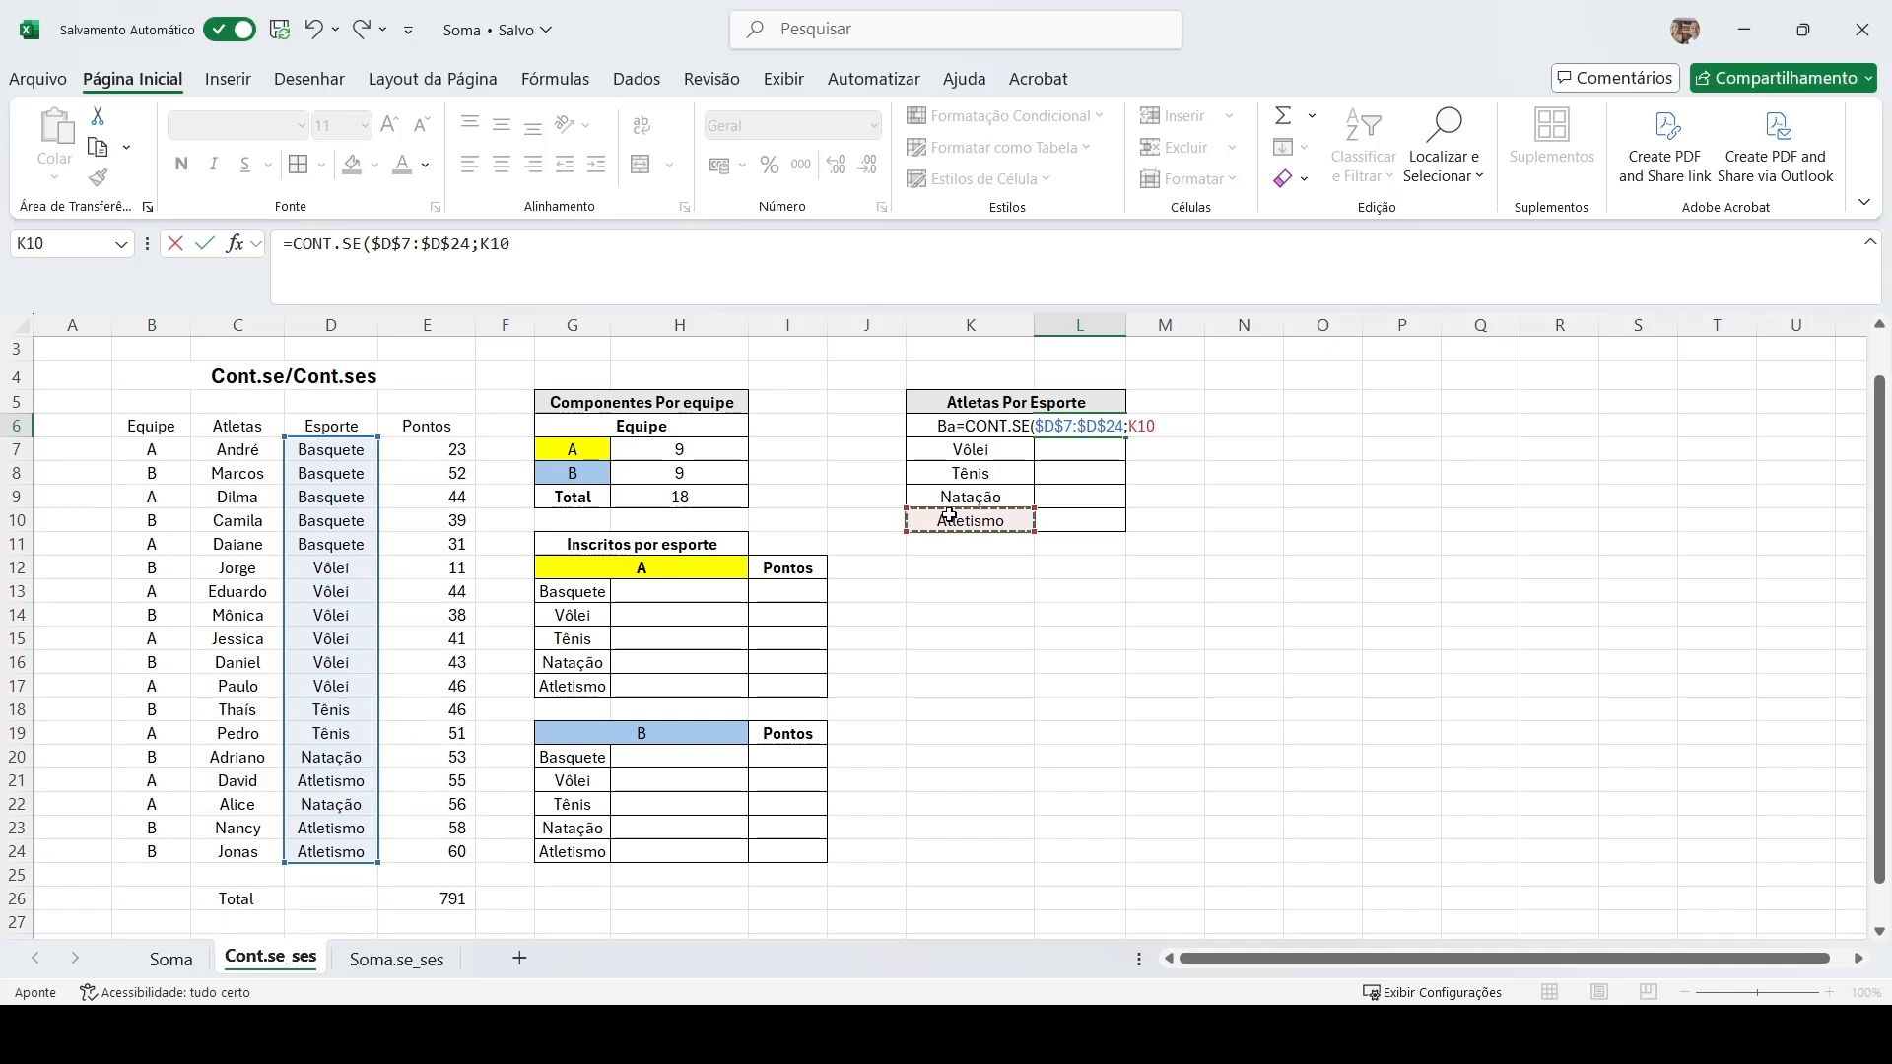
key(shift+Up)
key(shift+Up)
key(shift+Up)
key(shift+Up)
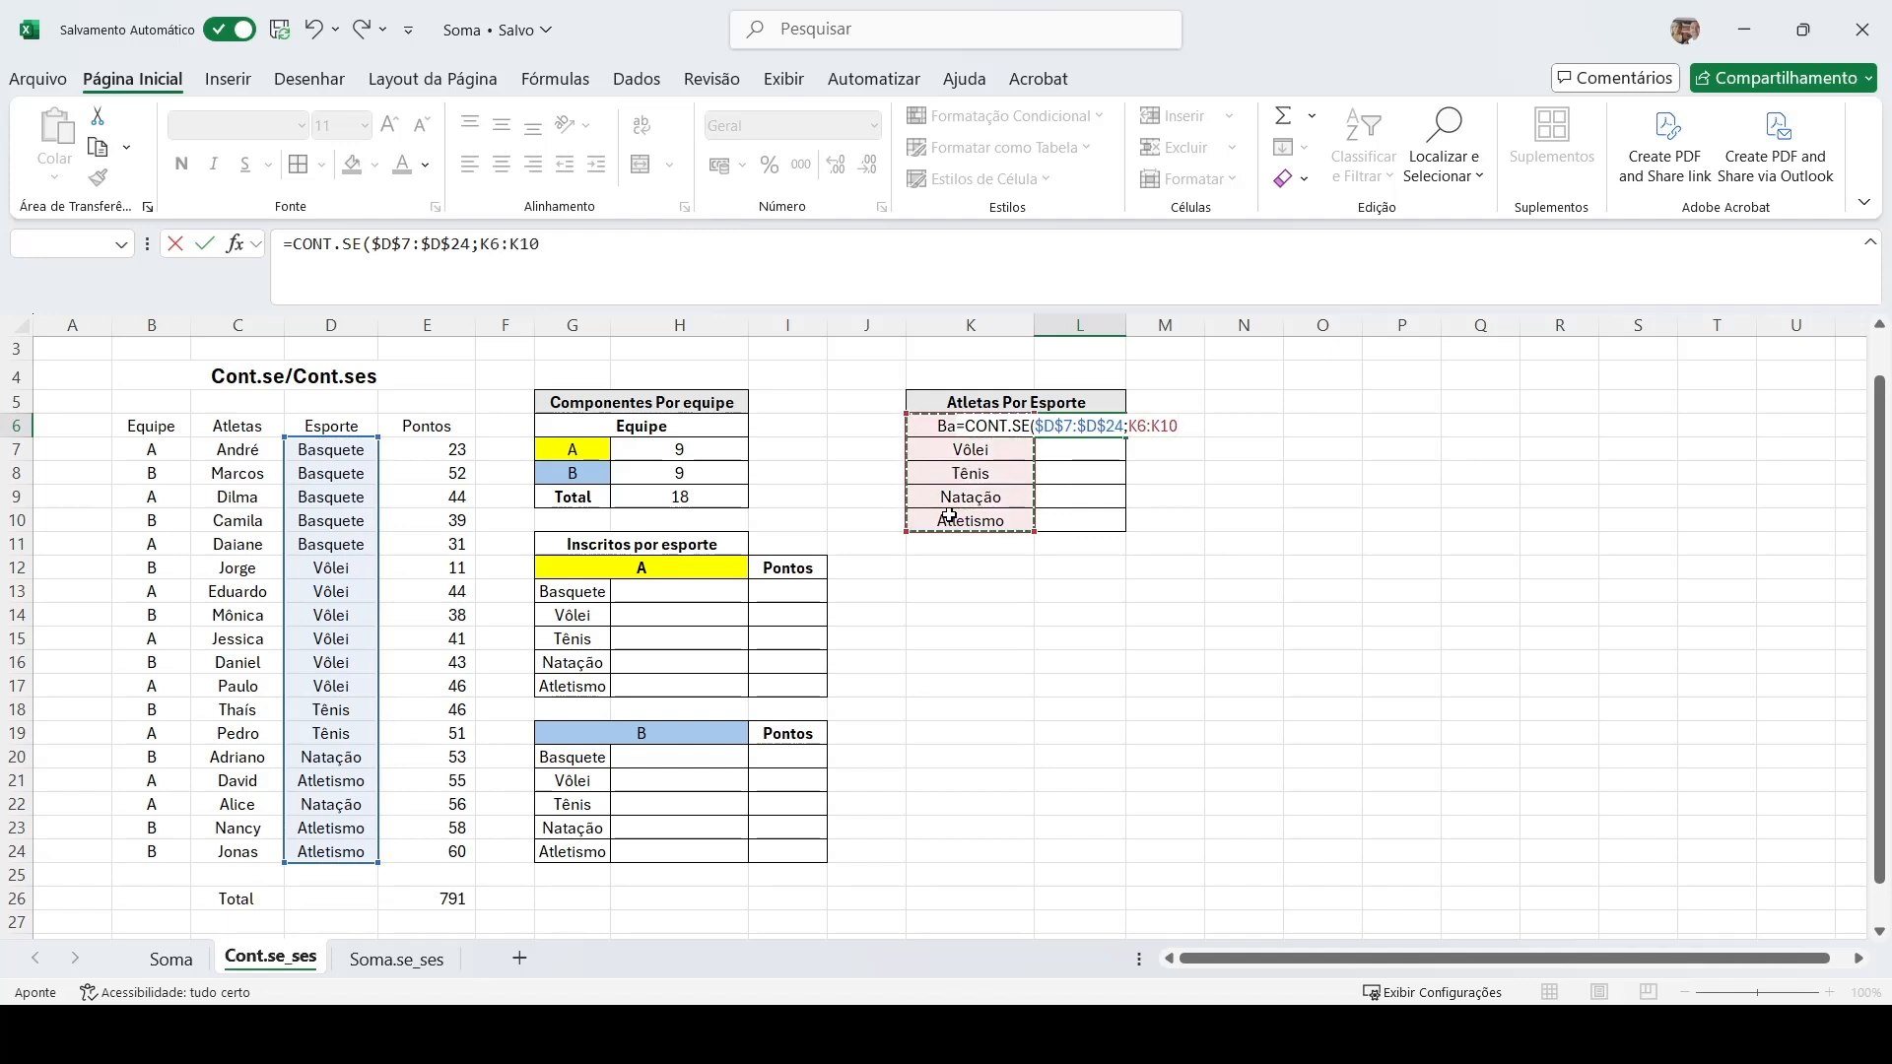
key(F4)
text())
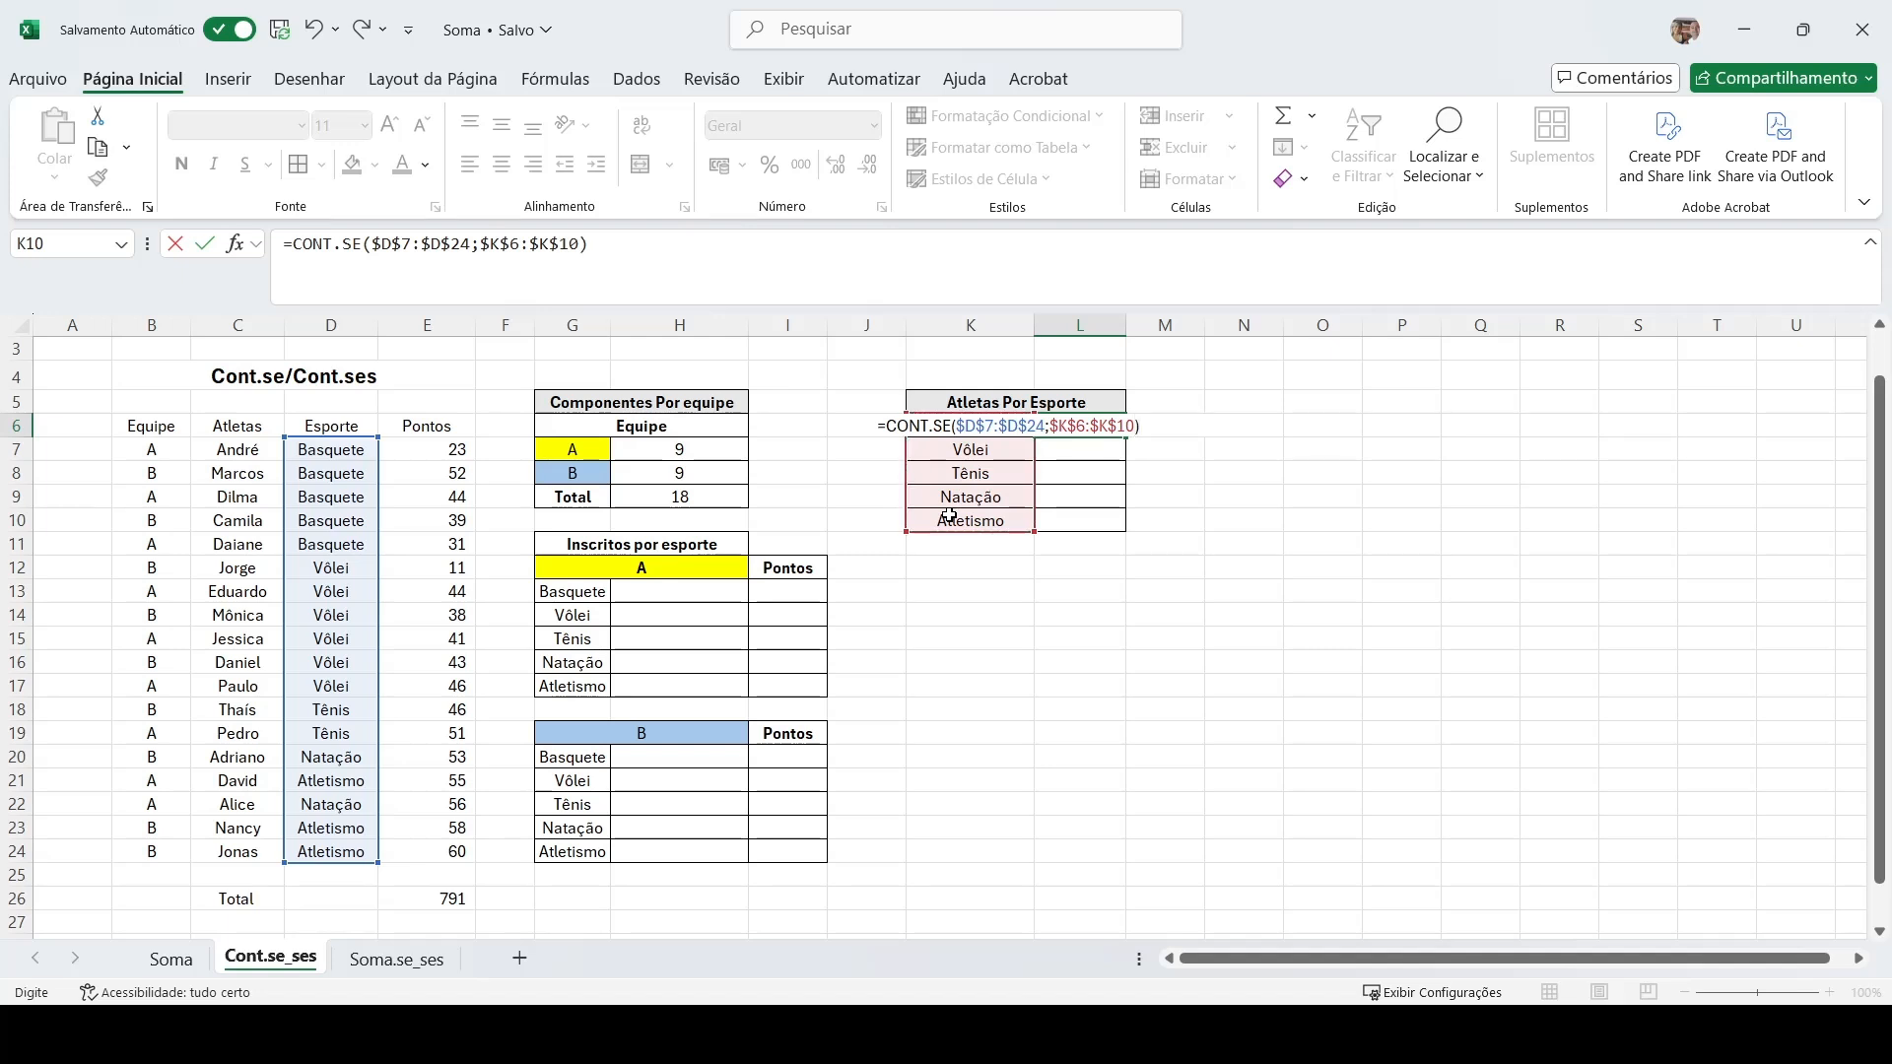
key(Return)
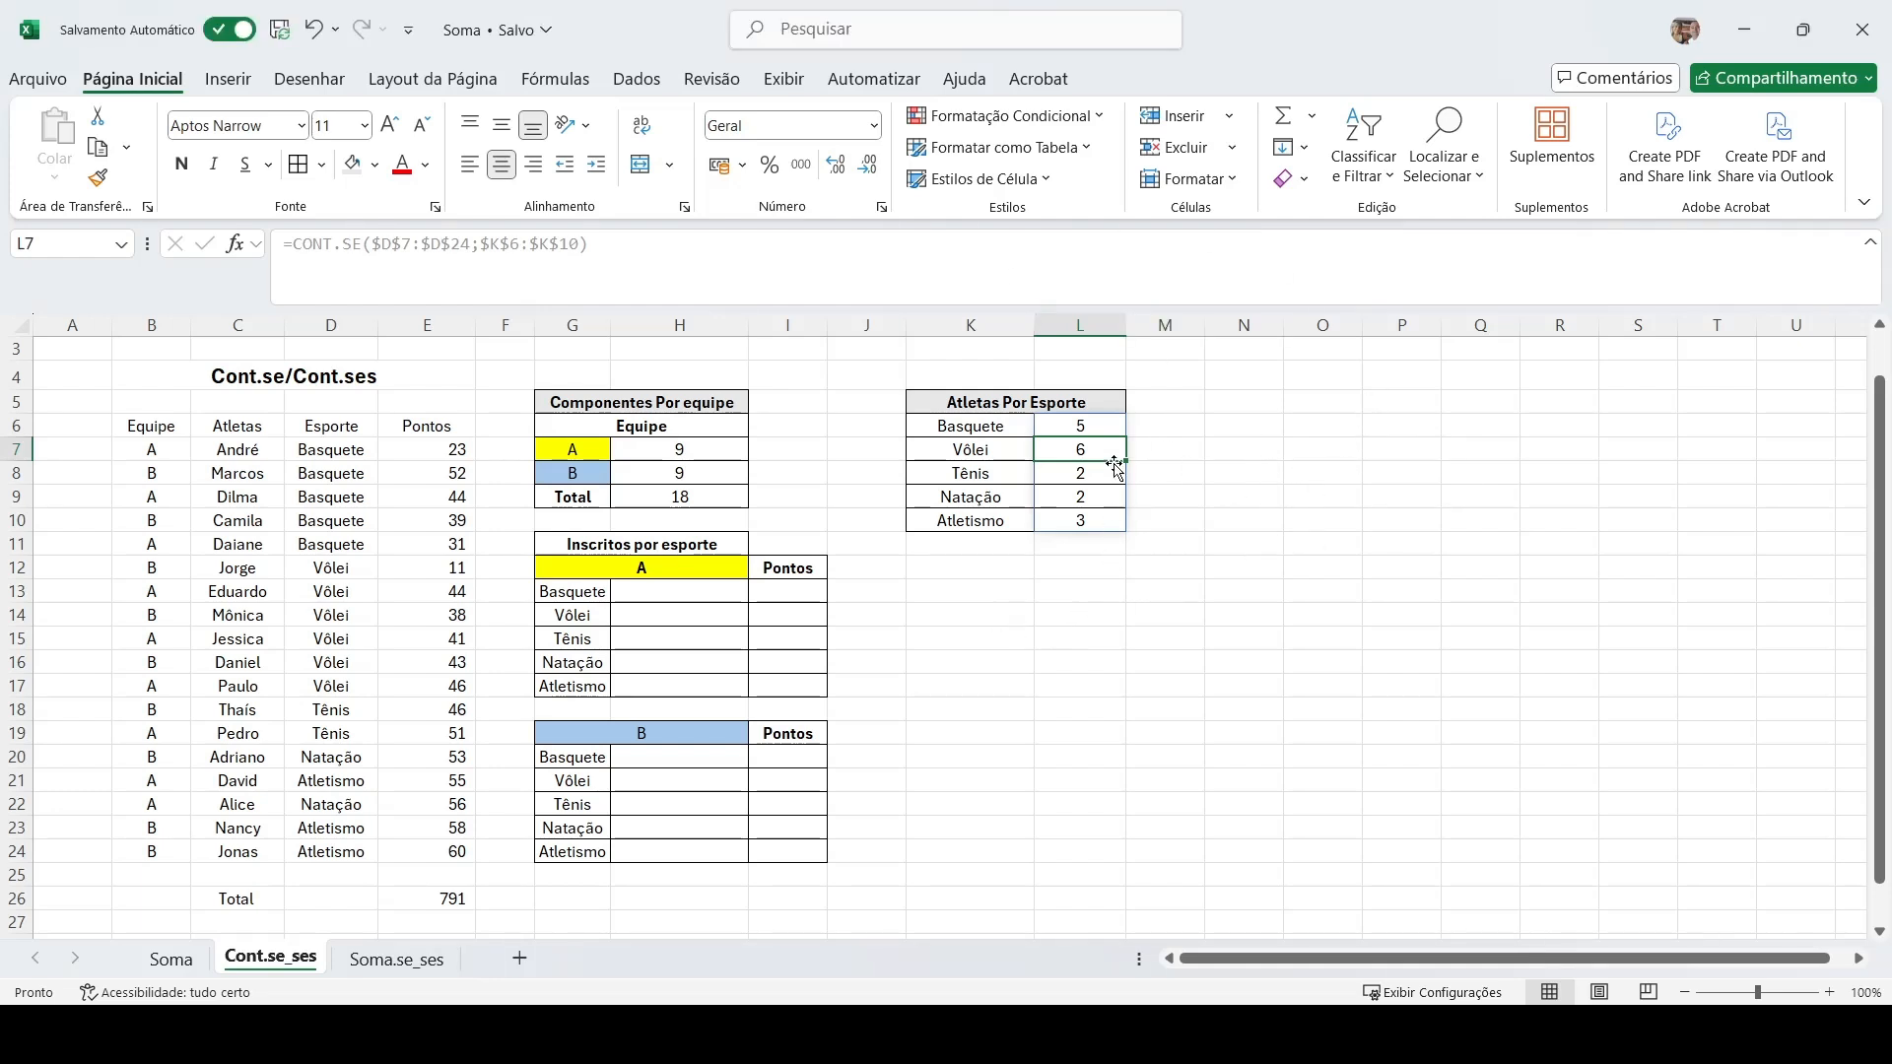
Review the ranges used by the CONT.SE formula in L6 and the formula shown for L7.
click(1089, 592)
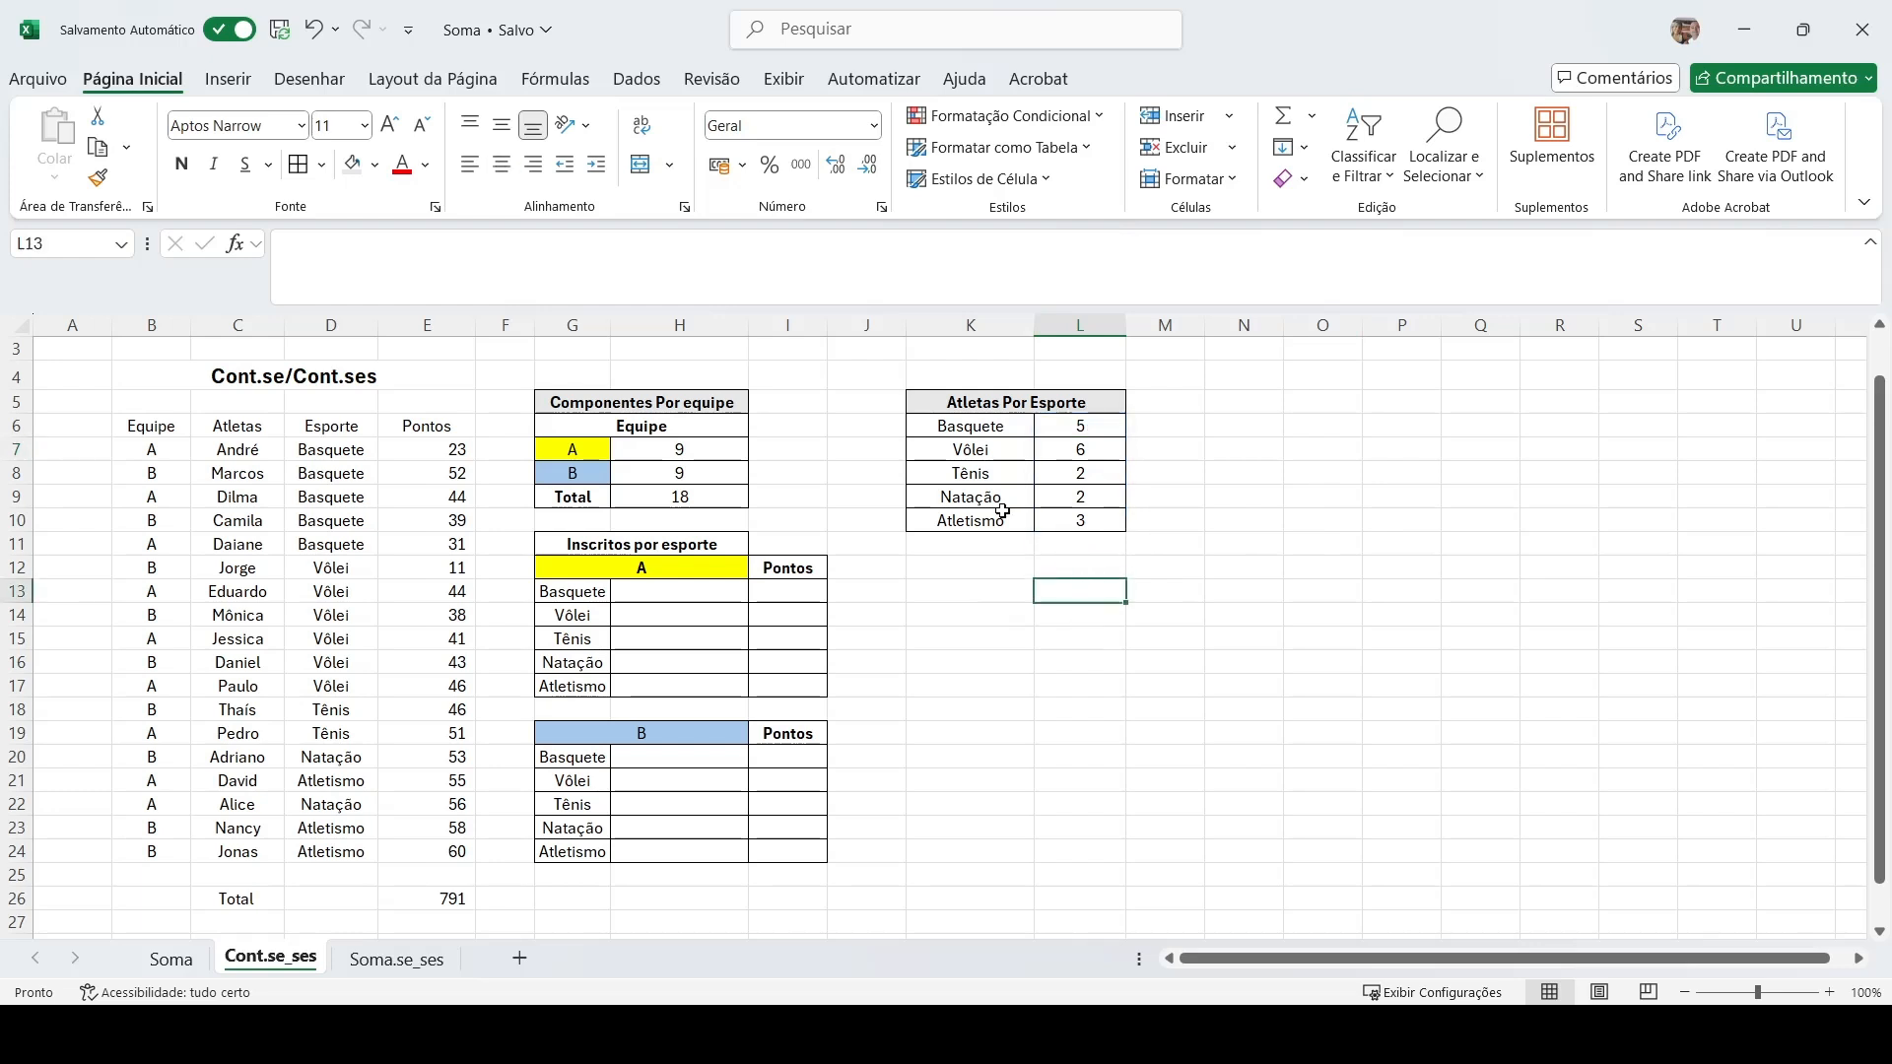
click(1004, 518)
double_click(1075, 426)
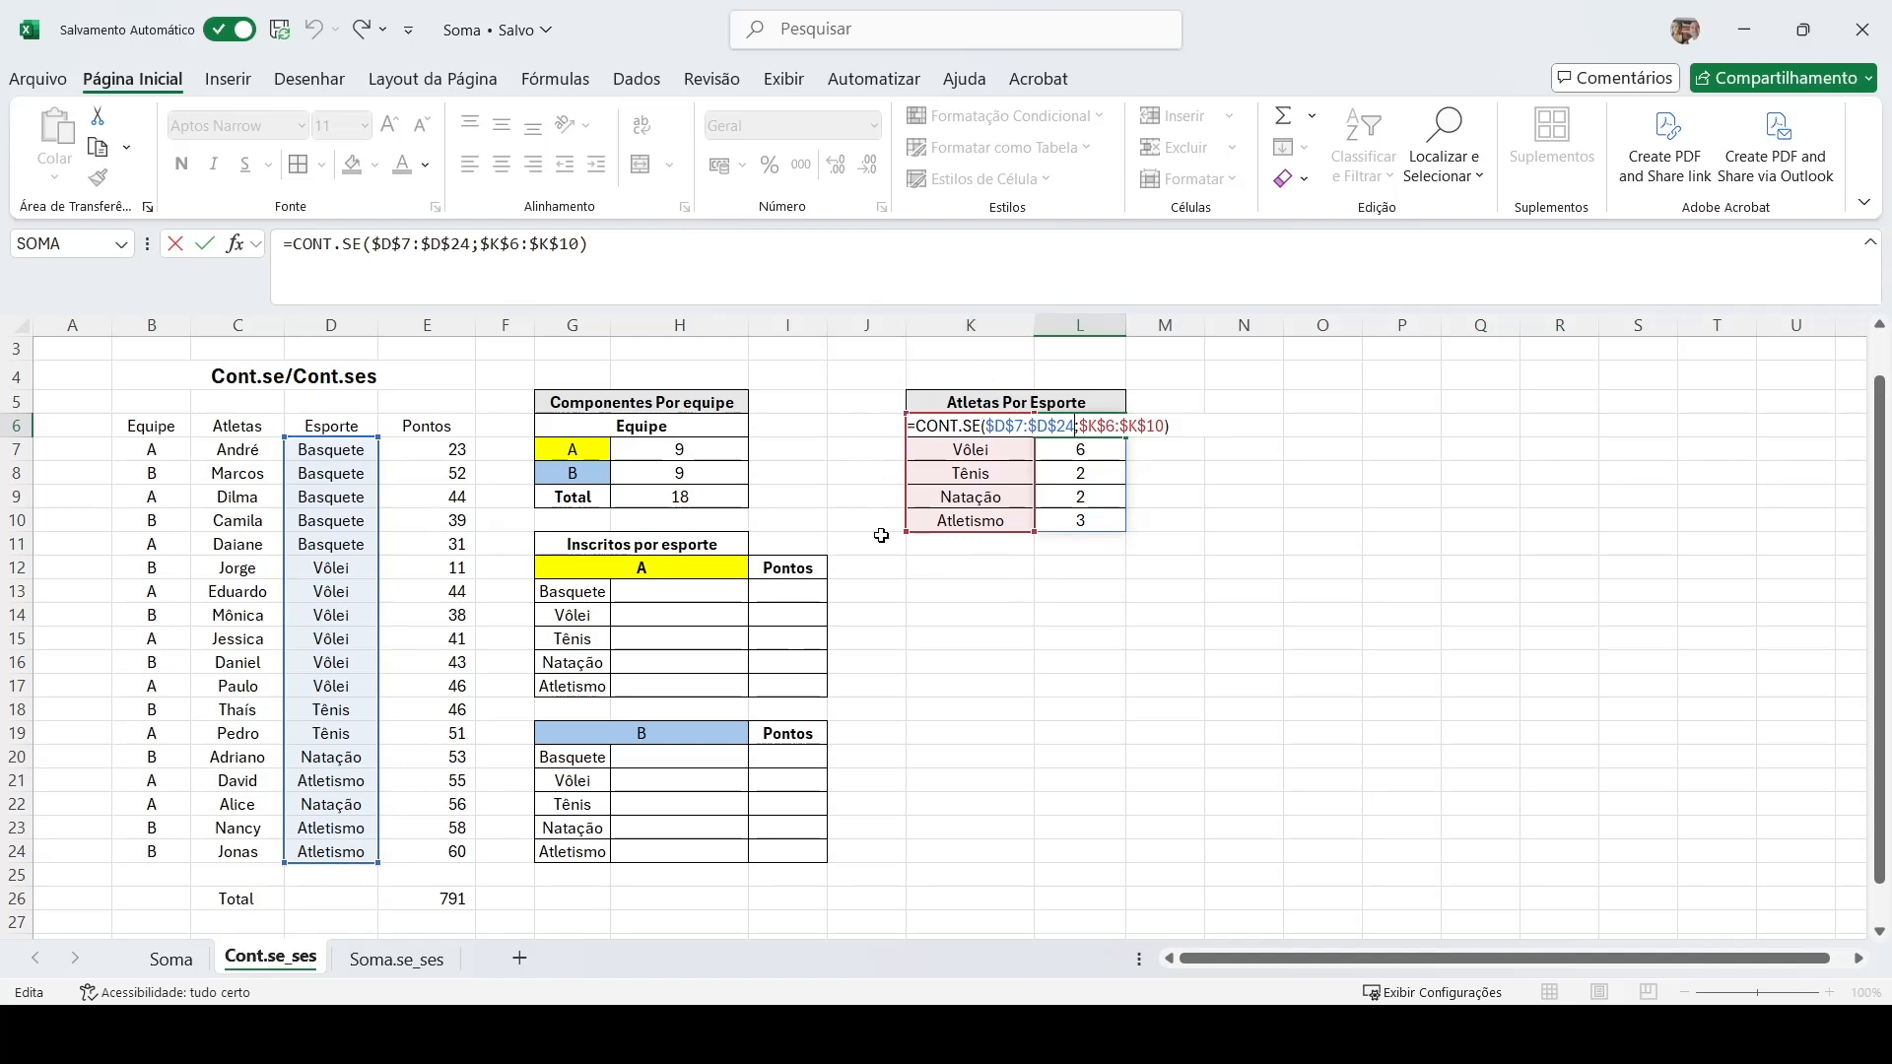
key(ctrl+Return)
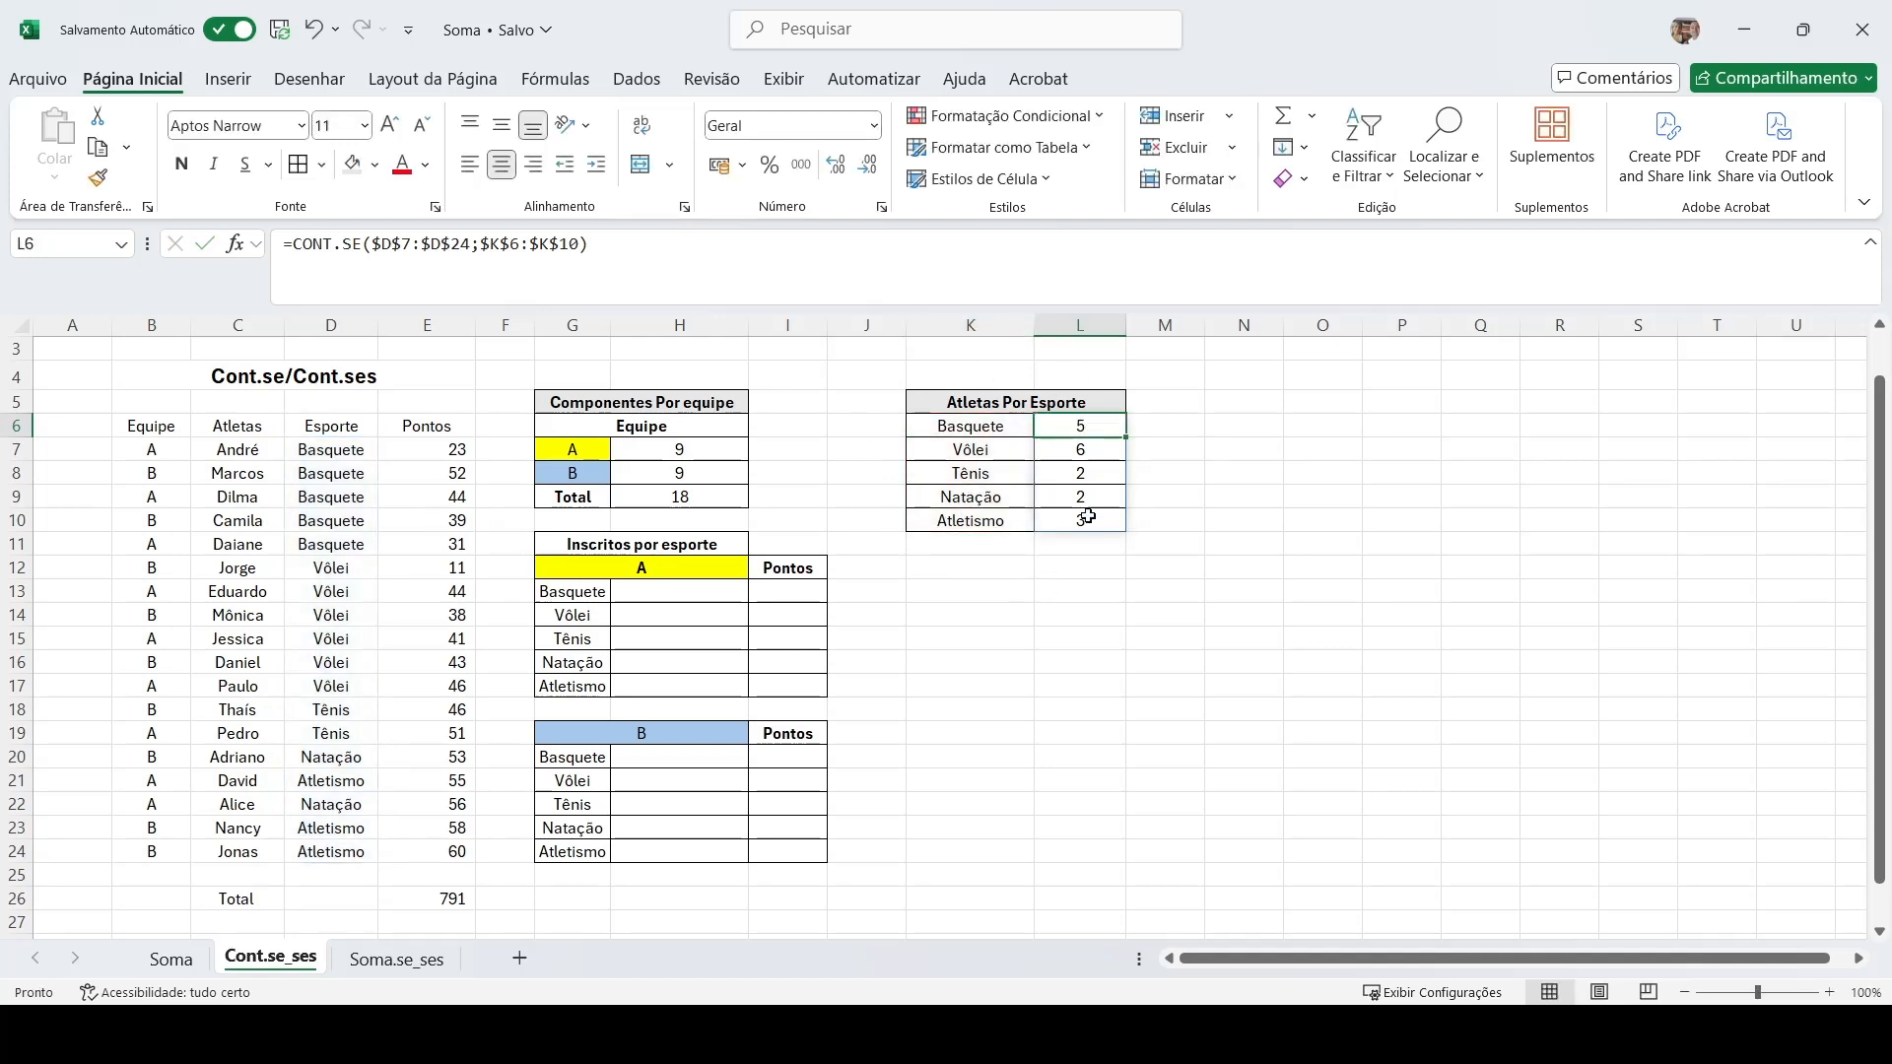
click(1109, 456)
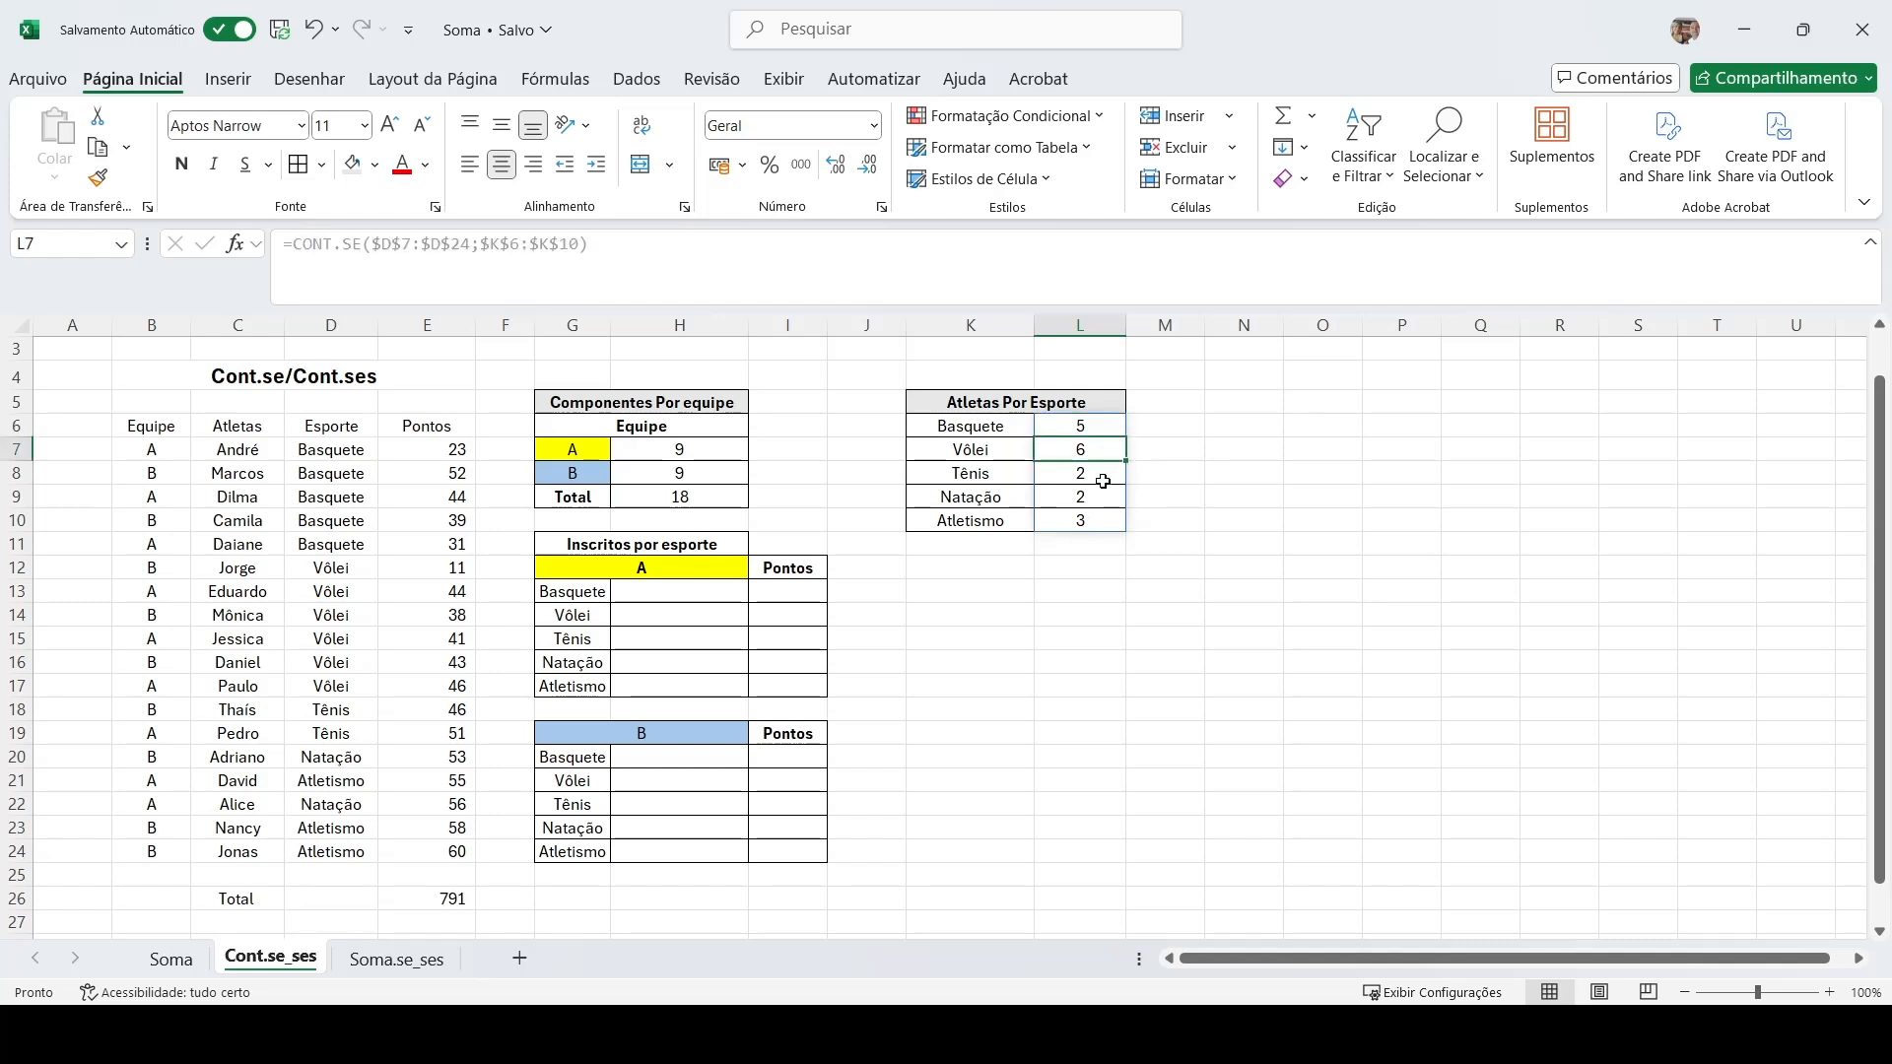
Review the spilled athlete counts in L8 to L10 and the CONT.SE formula in L6.
click(1102, 482)
click(1100, 503)
click(1100, 521)
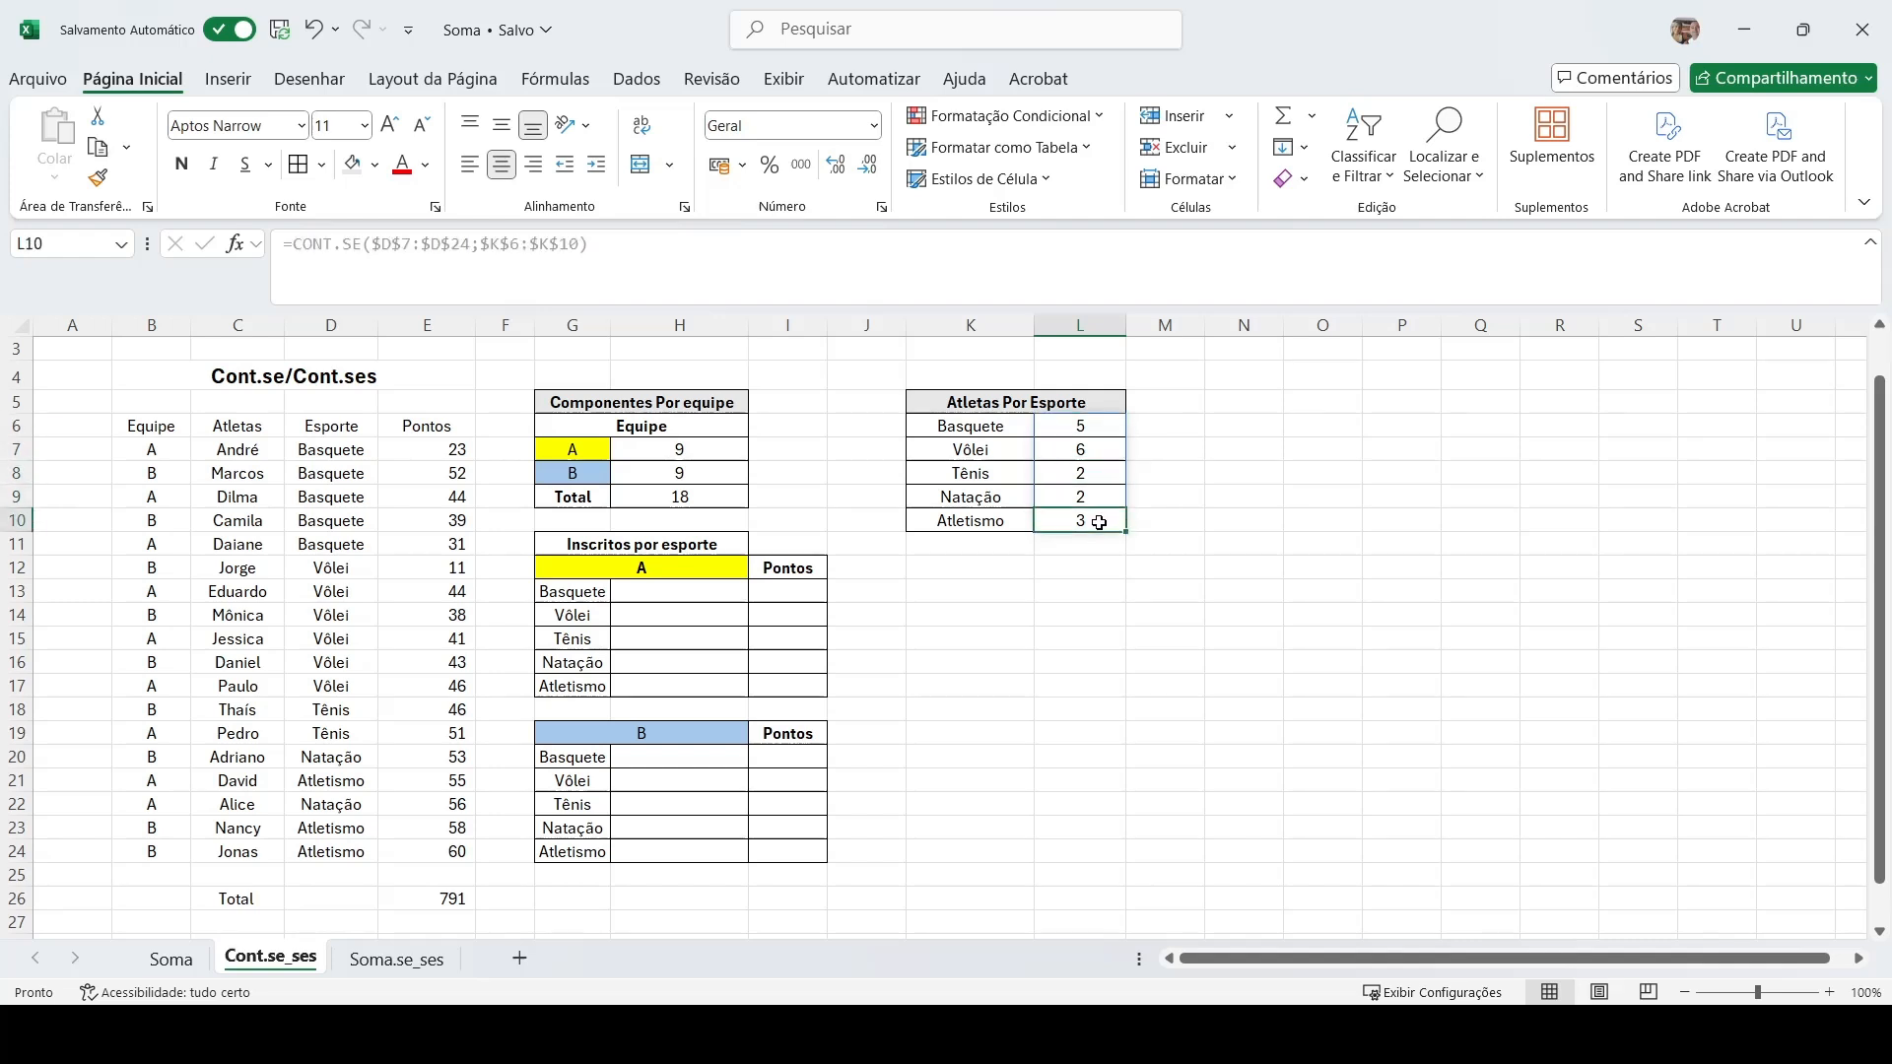
click(988, 433)
click(1077, 425)
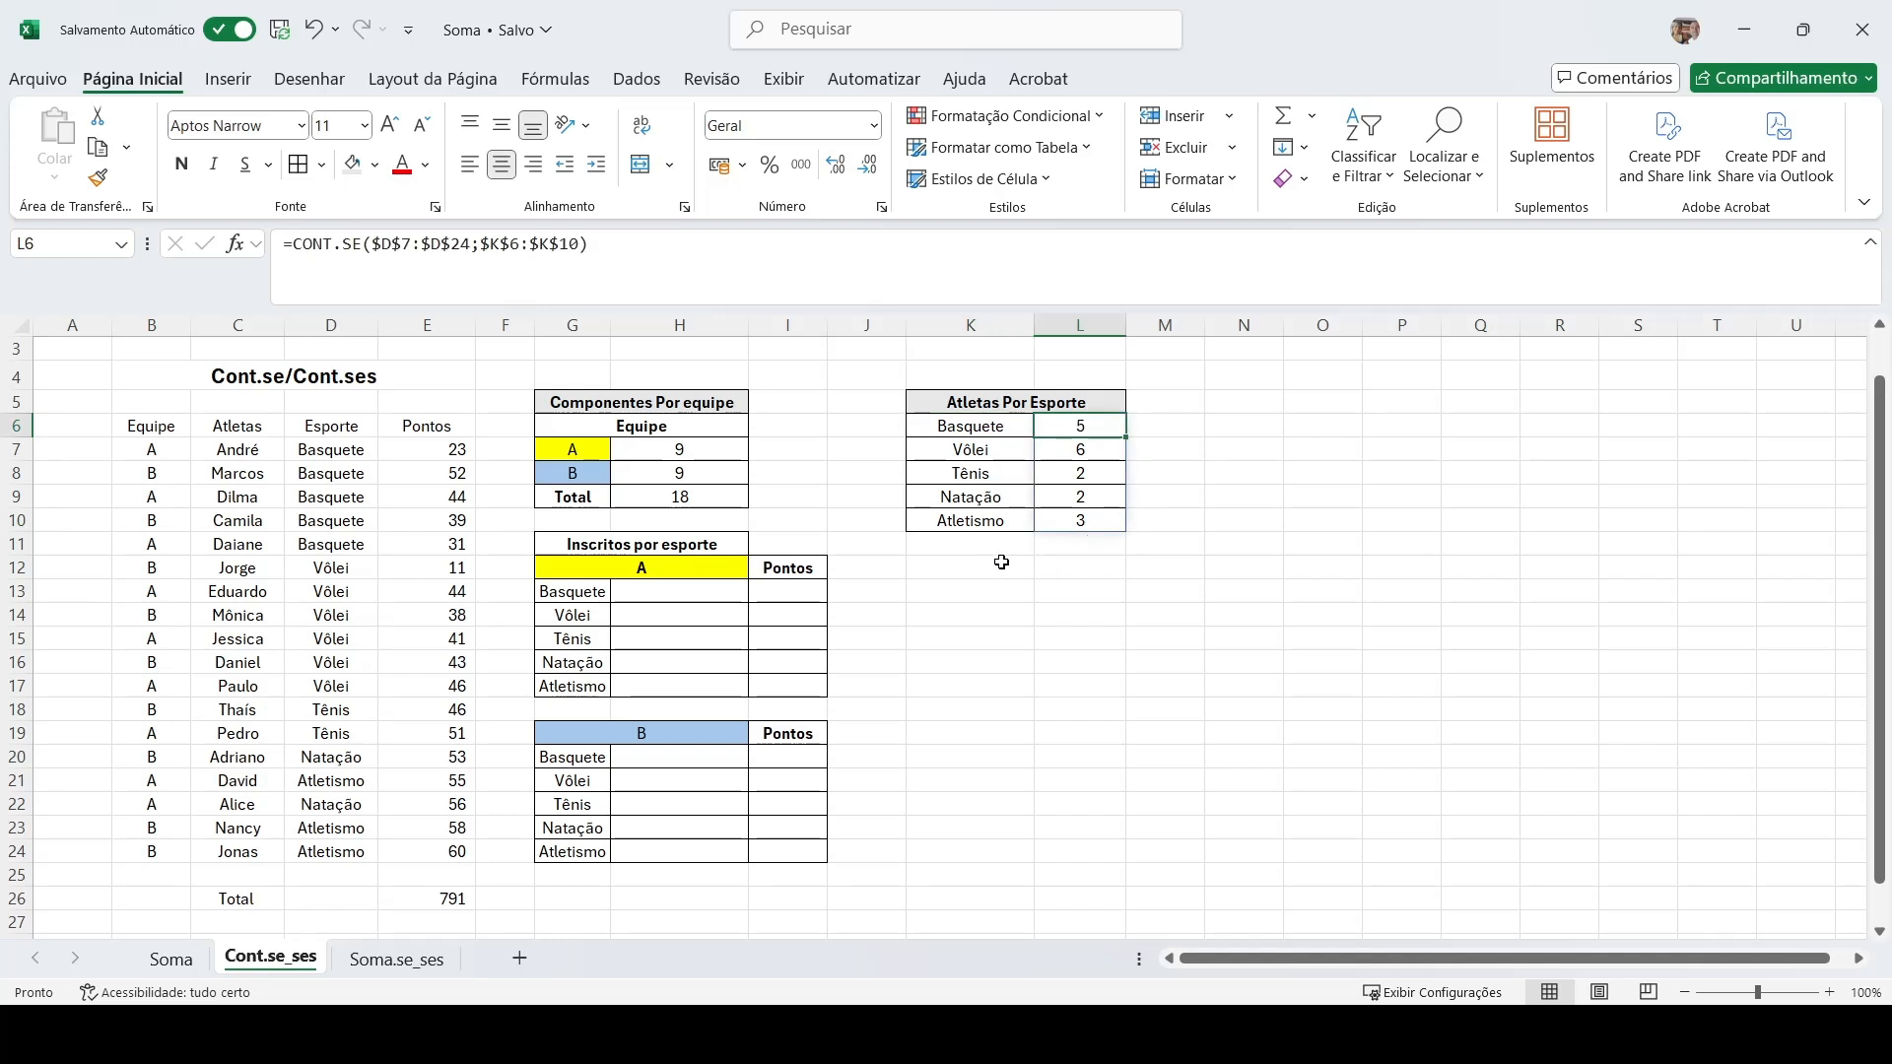
Copy the Total label from G9 to K11, below the Atletas Por Esporte list.
click(591, 501)
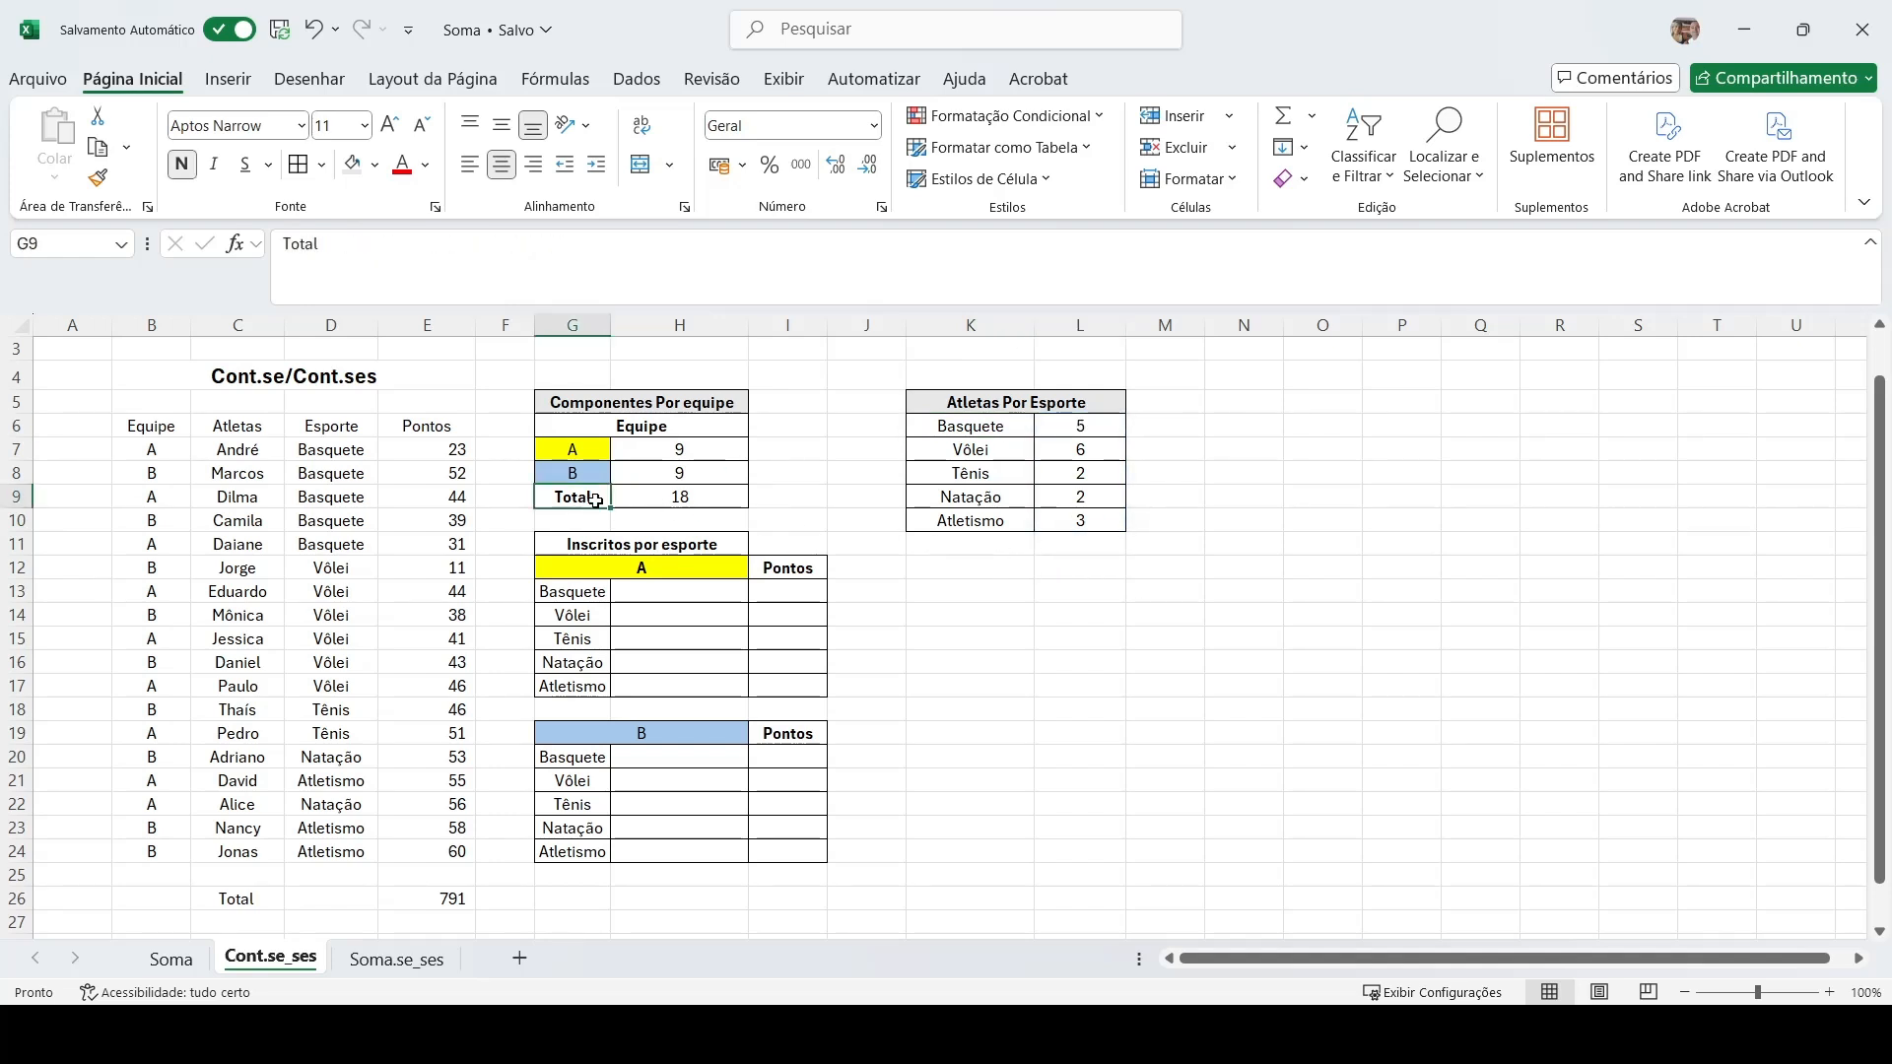
key(ctrl+c)
click(975, 541)
key(ctrl+v)
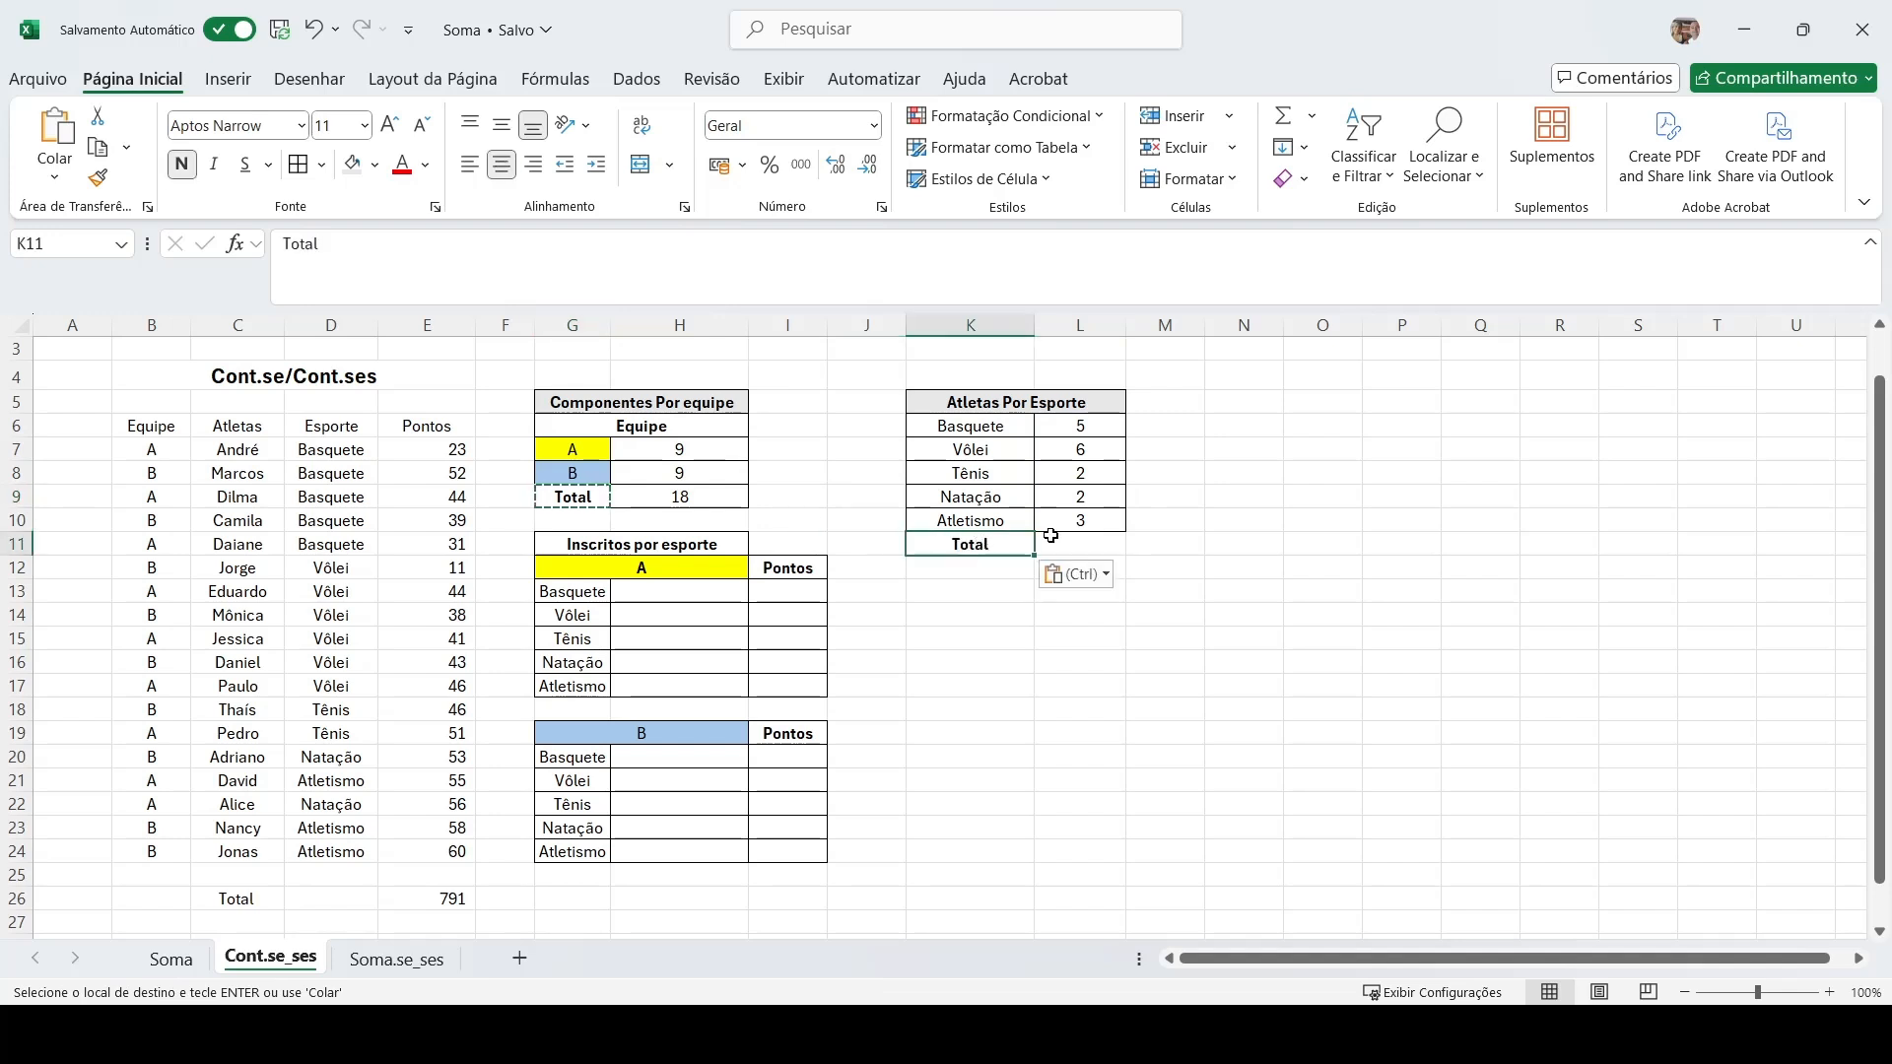
Enter =SOMA(L6#) in L11 to total the athlete counts of all five sports.
click(1050, 537)
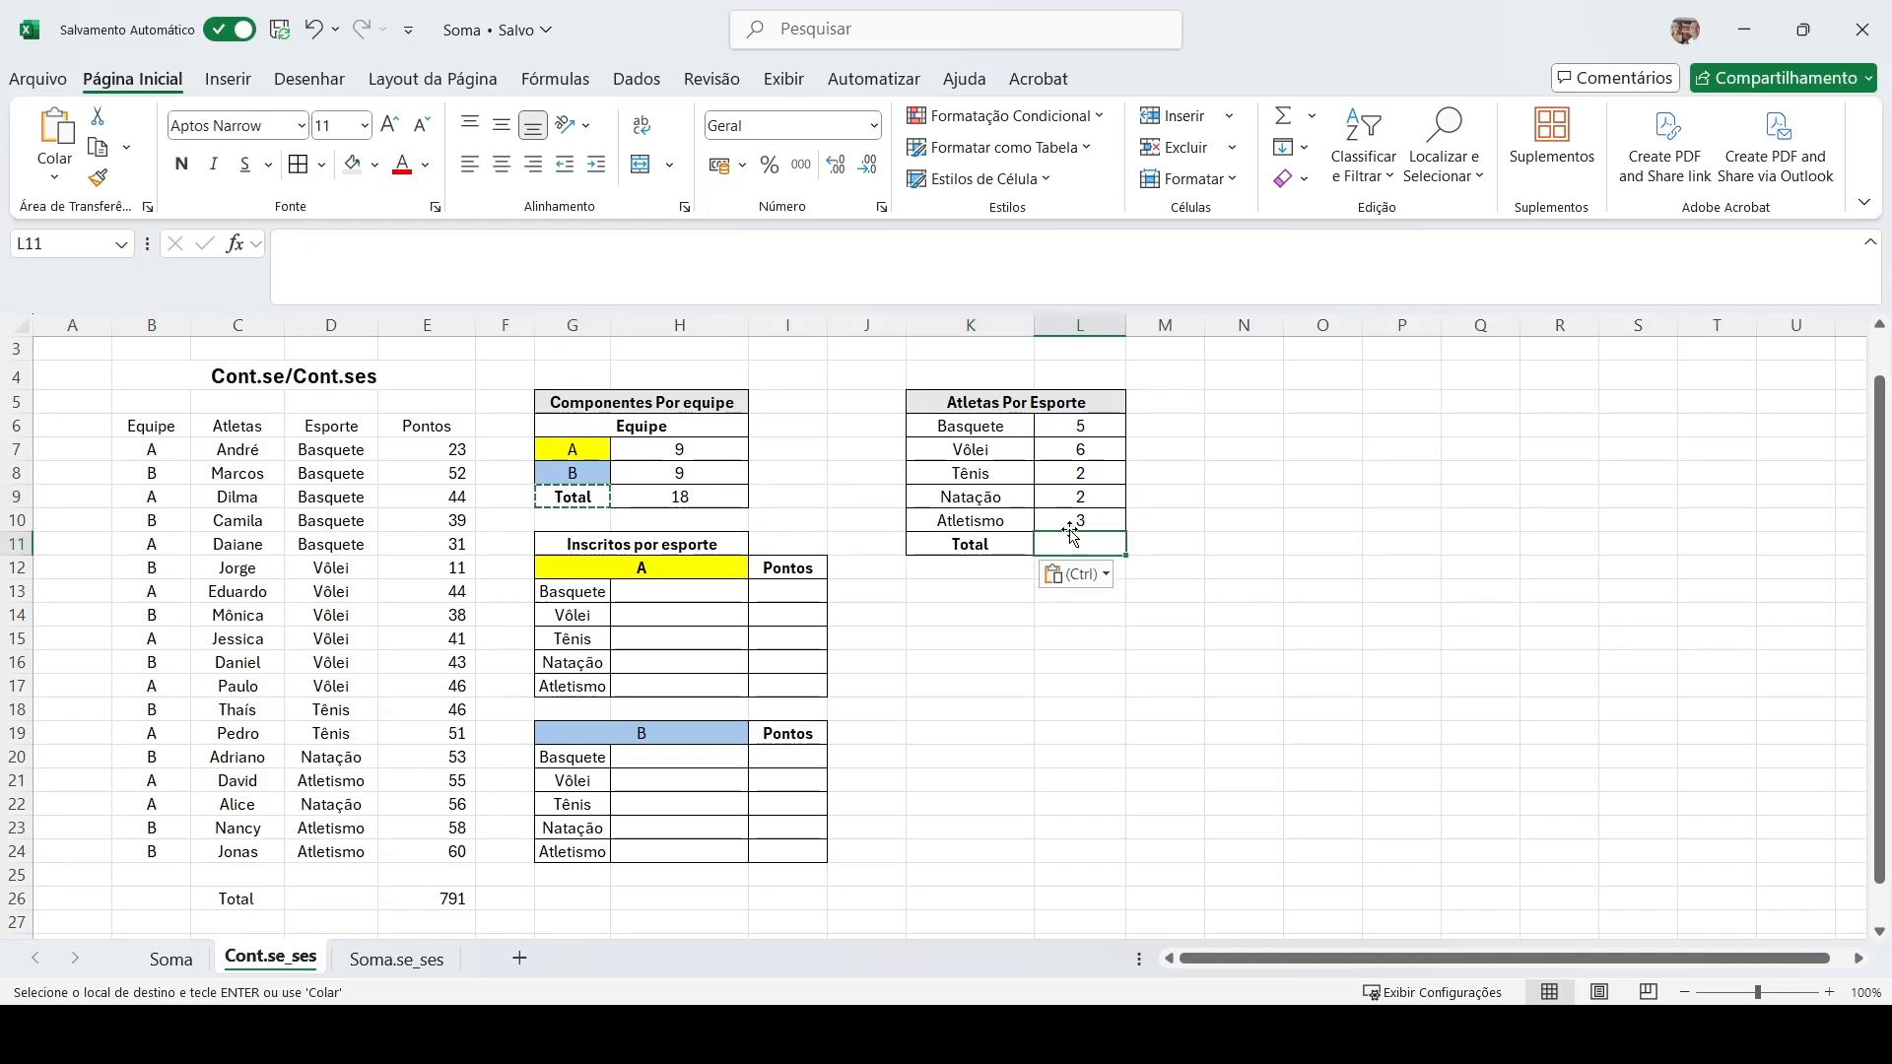
click(715, 498)
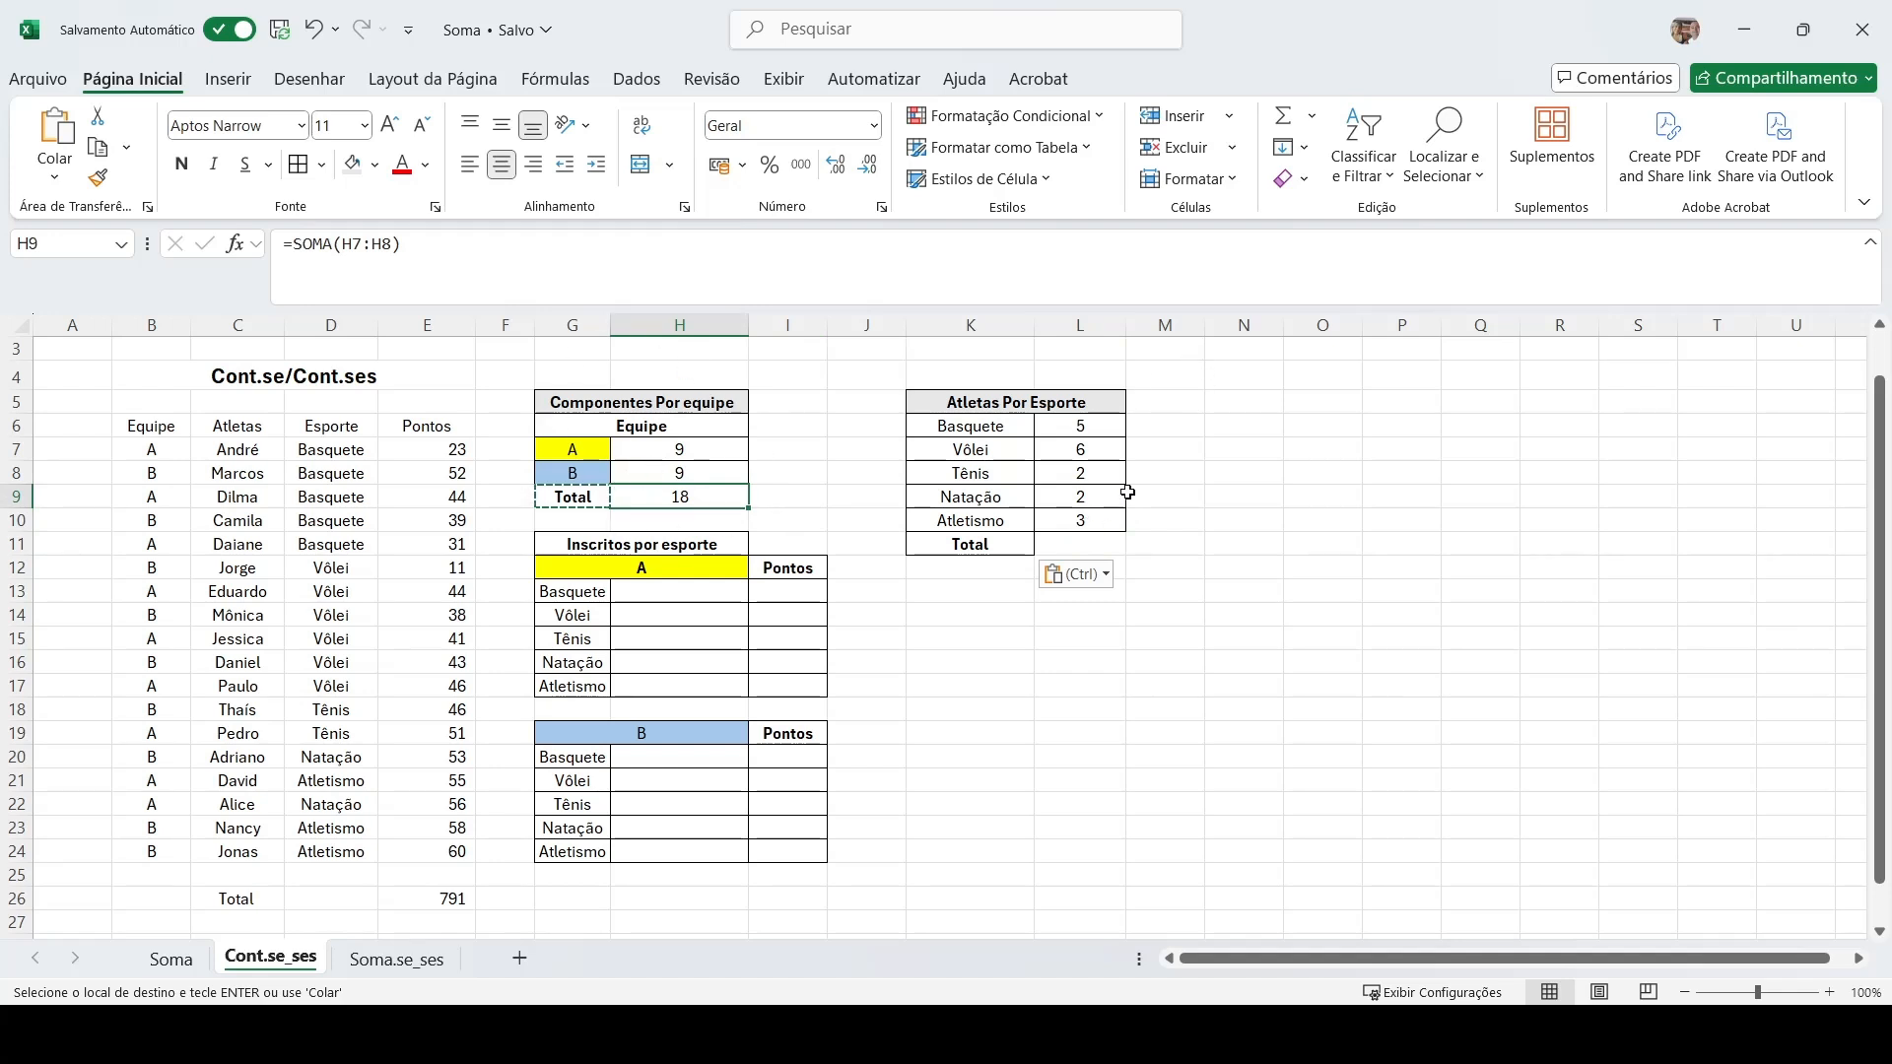
click(1064, 541)
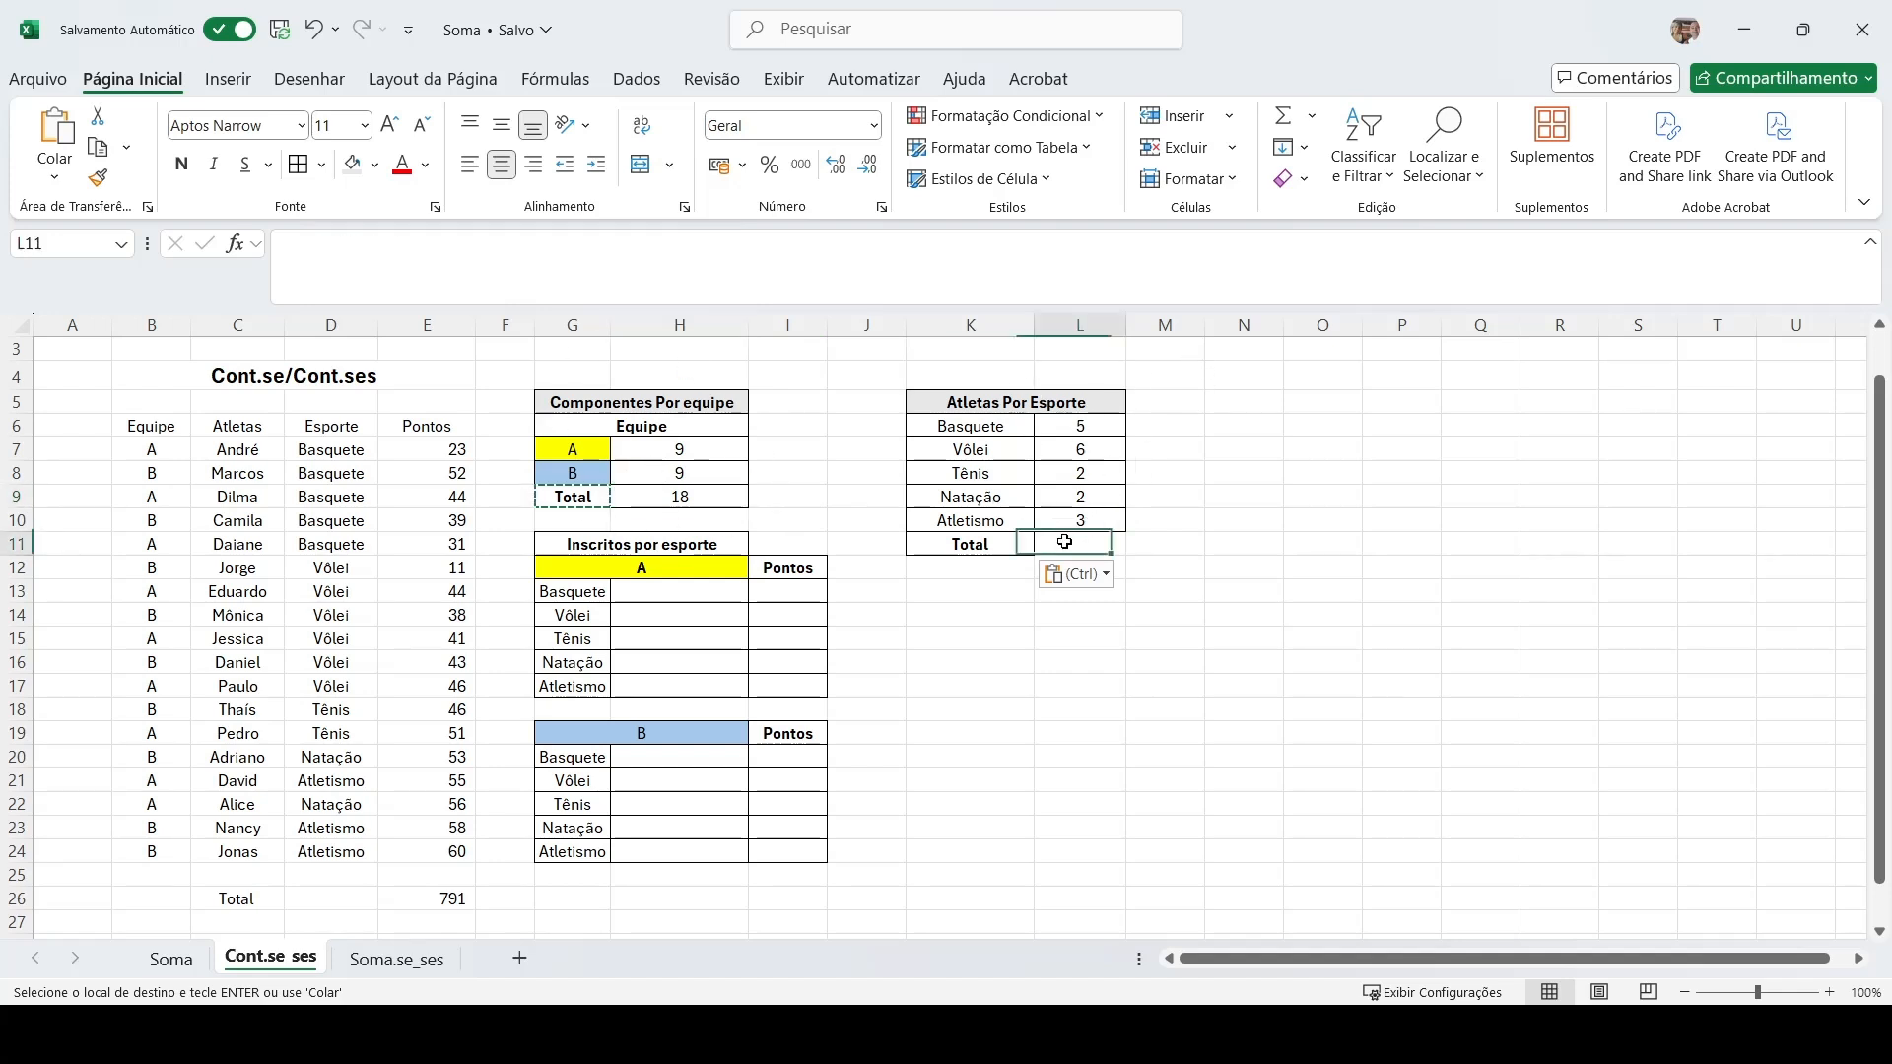
key(Escape)
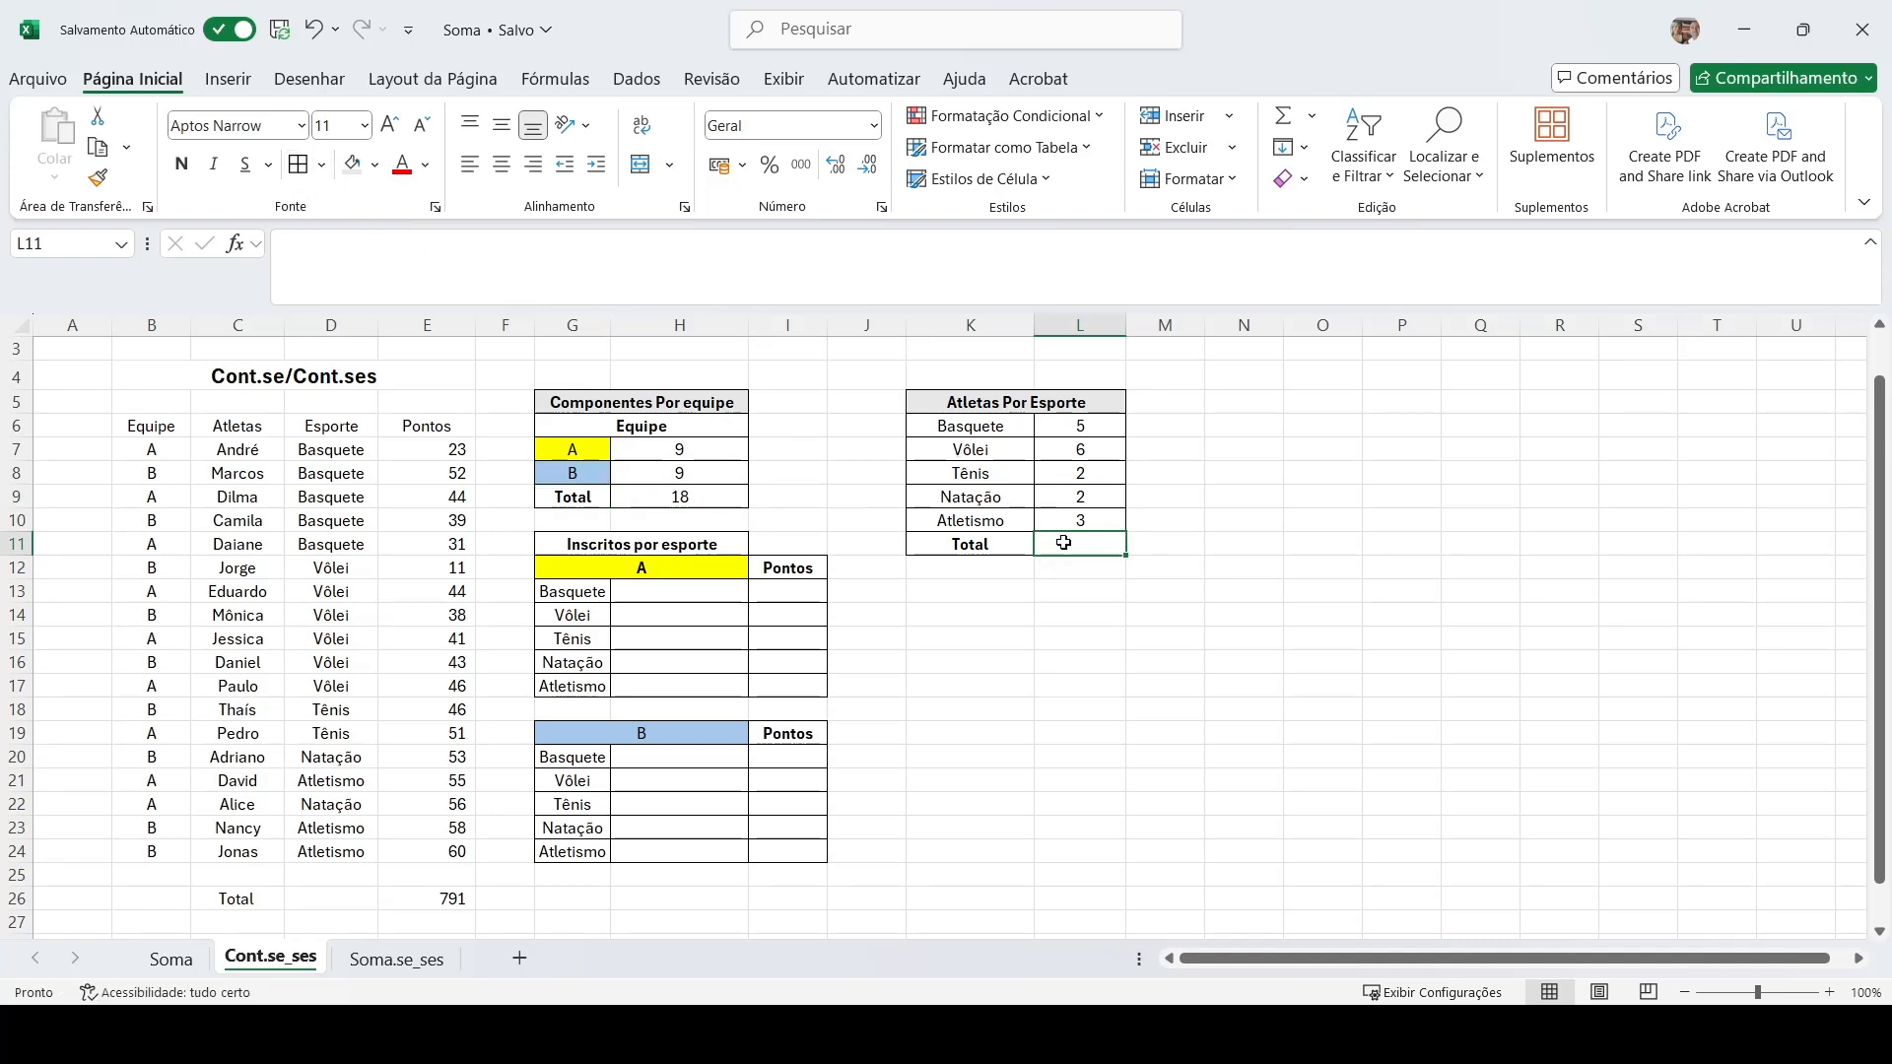
text(=soma)
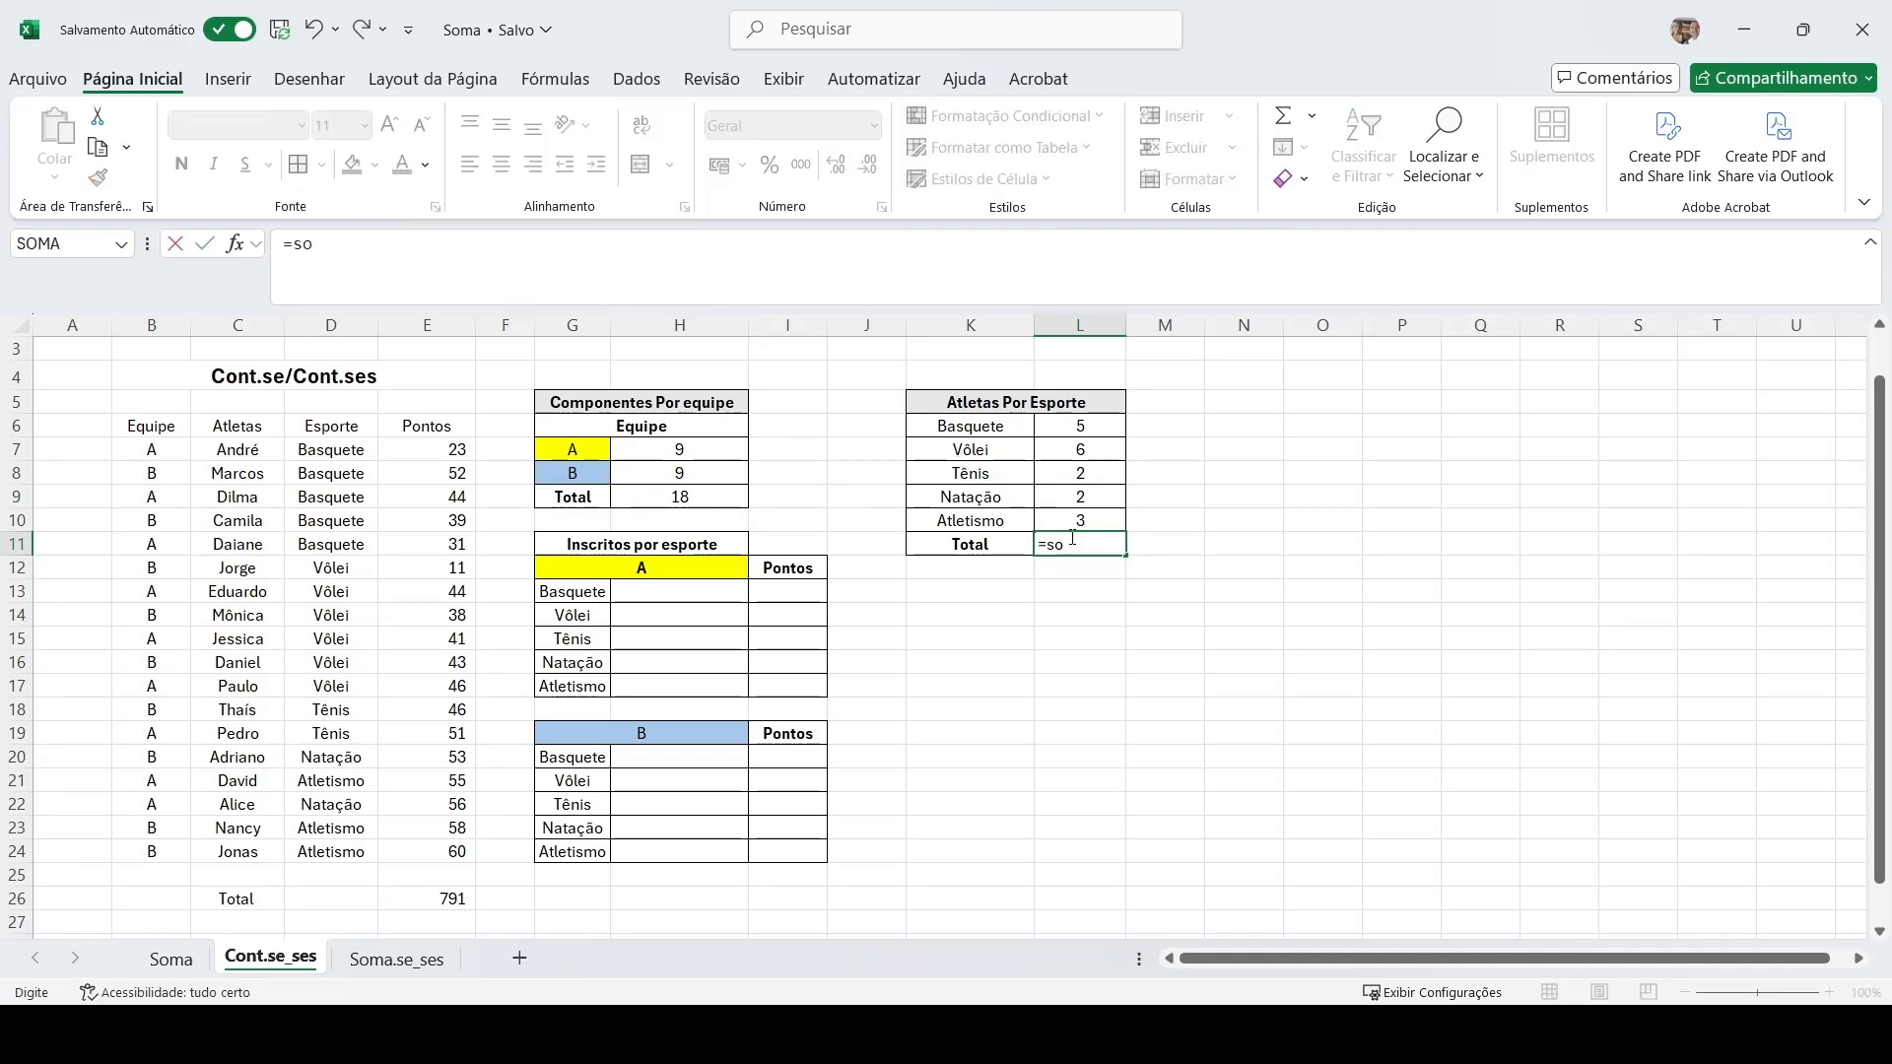
key(Tab)
key(Up)
key(shift+Up)
key(shift+Up)
key(shift+Up)
key(shift+Up)
text())
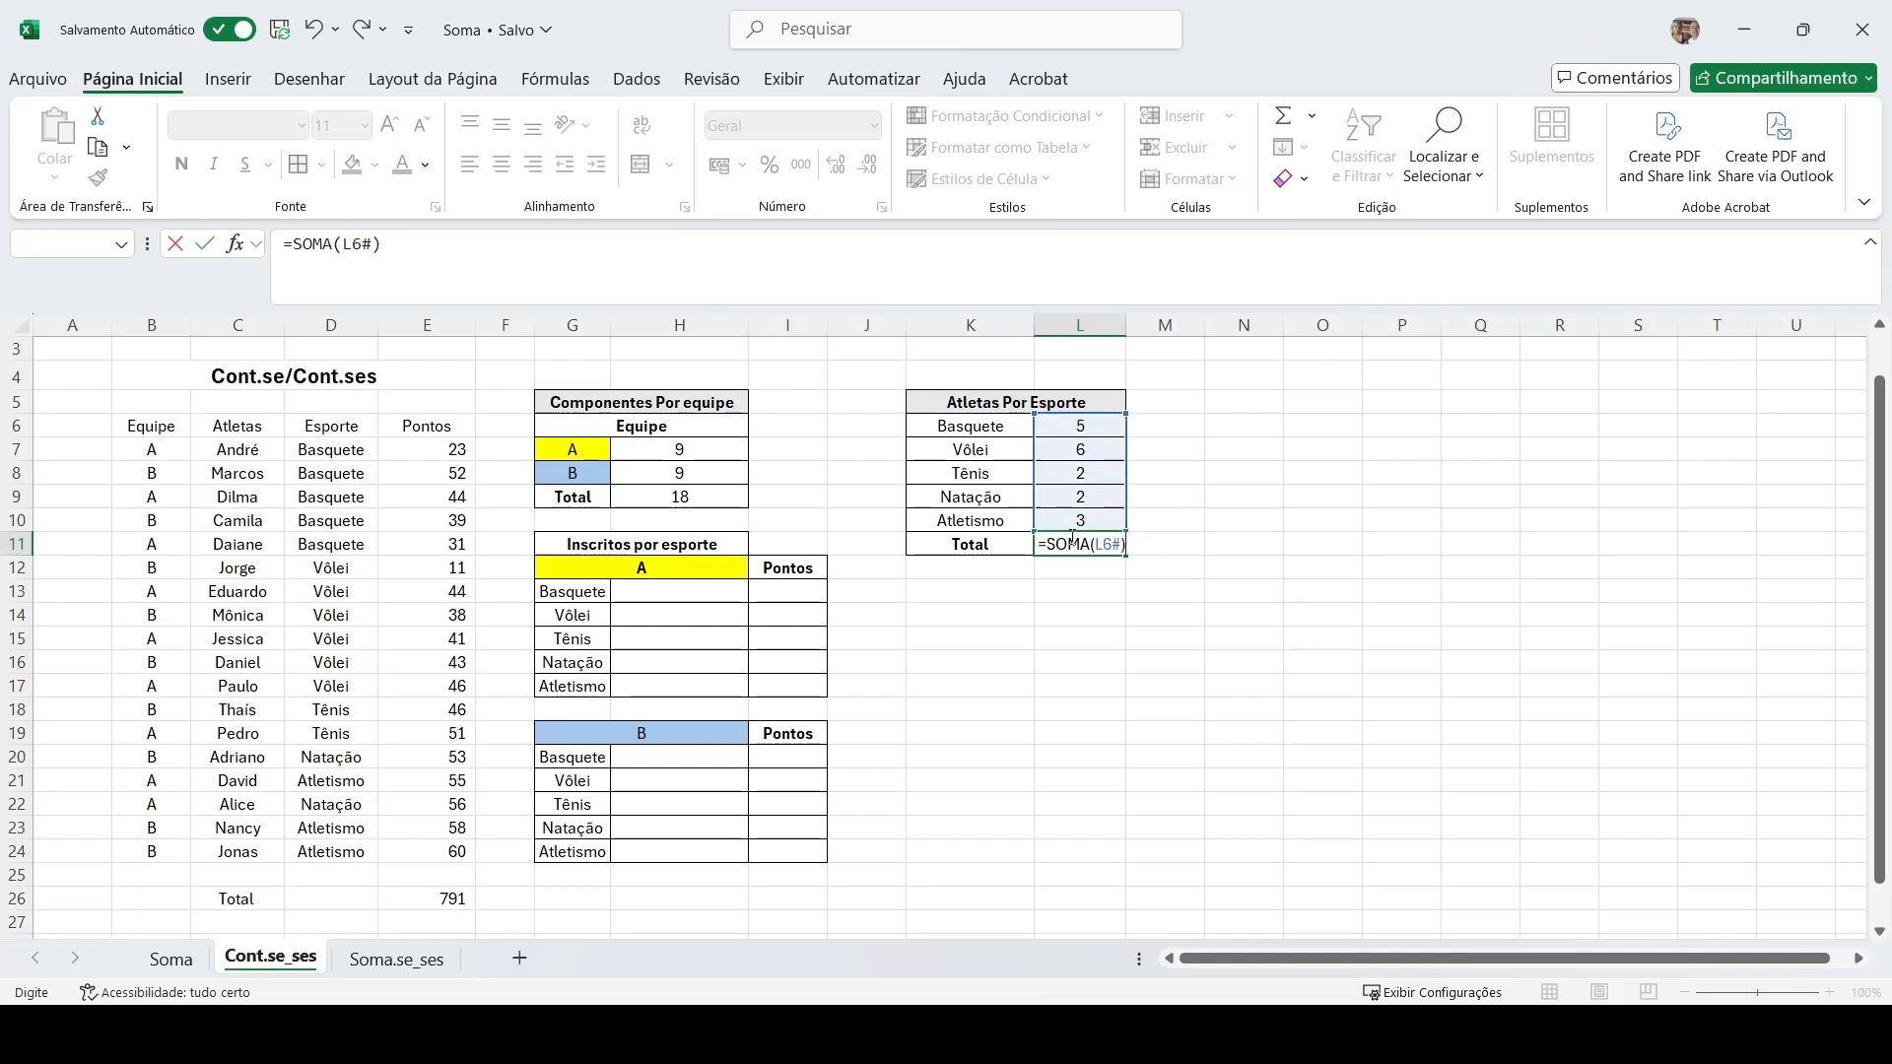
key(Return)
Centre the athlete total in L11 to match the team total in H9.
click(1071, 550)
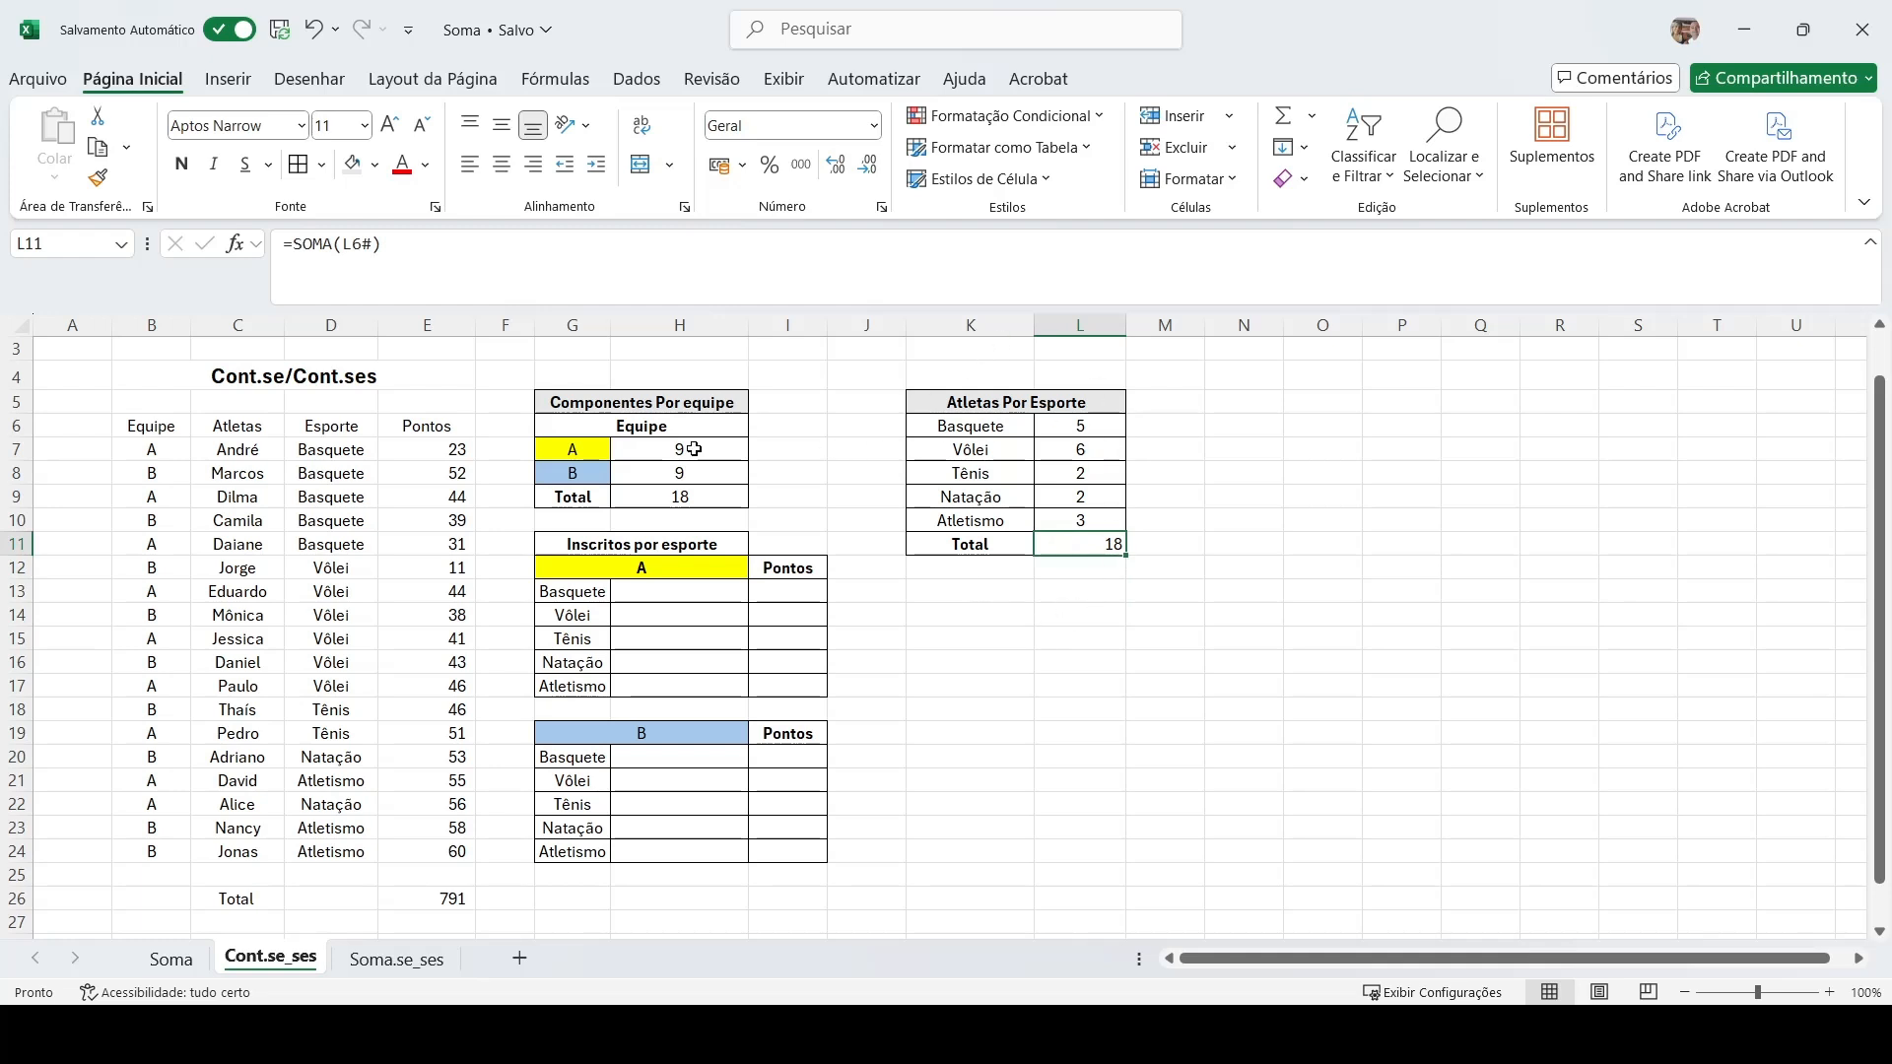
click(635, 498)
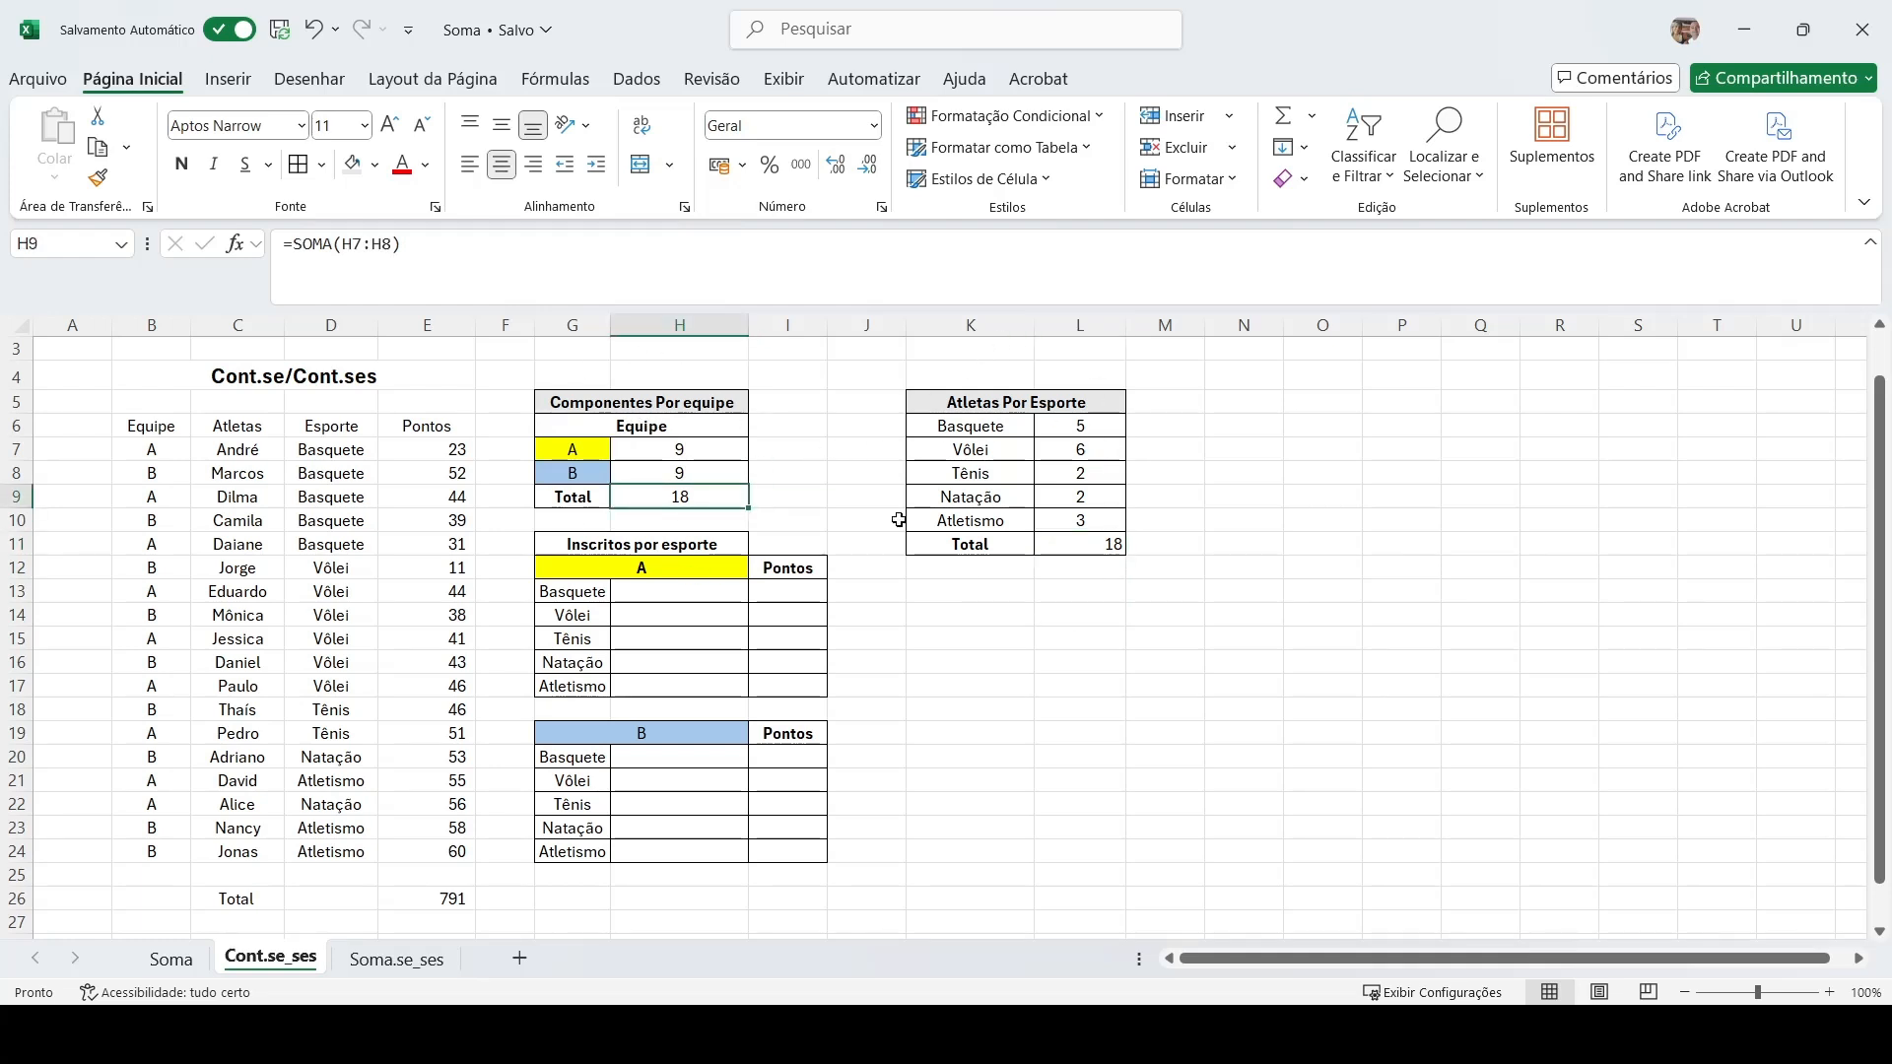
click(1071, 547)
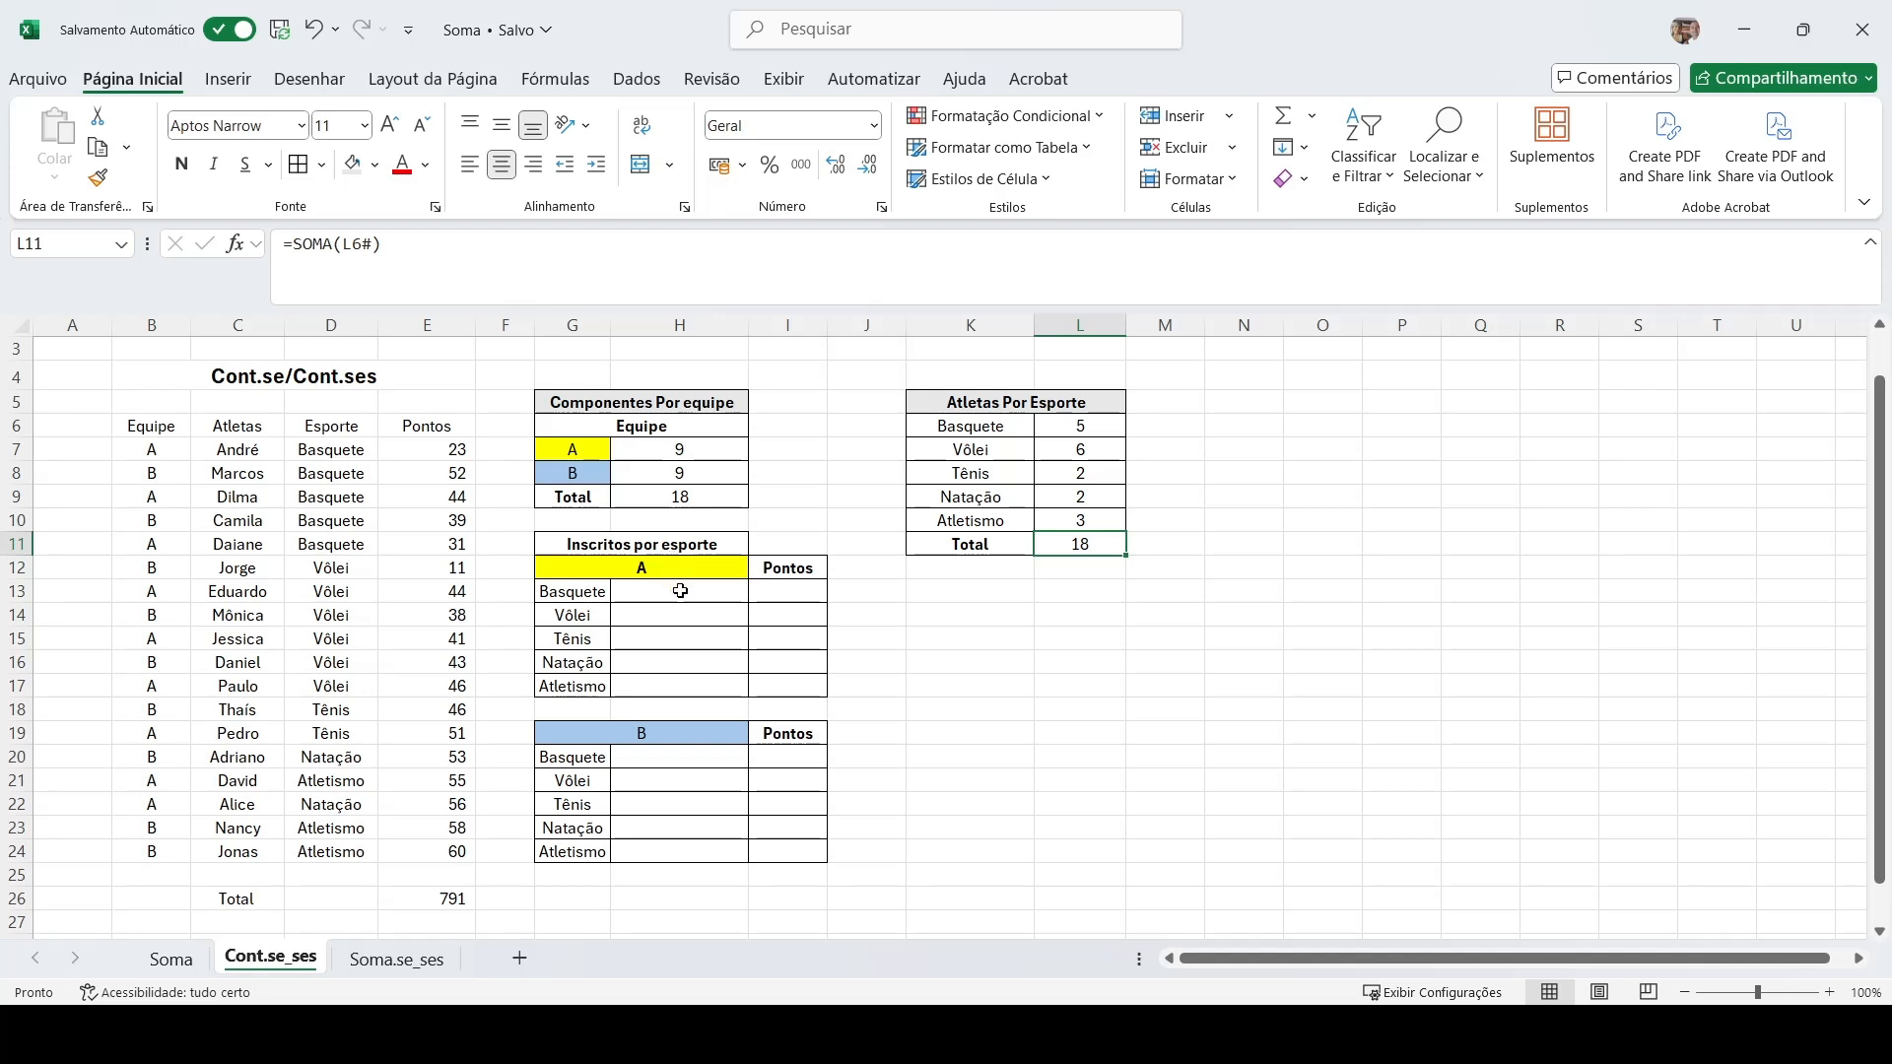
Hide column I, which holds the Pontos headings beside the Inscritos por esporte tables.
click(792, 325)
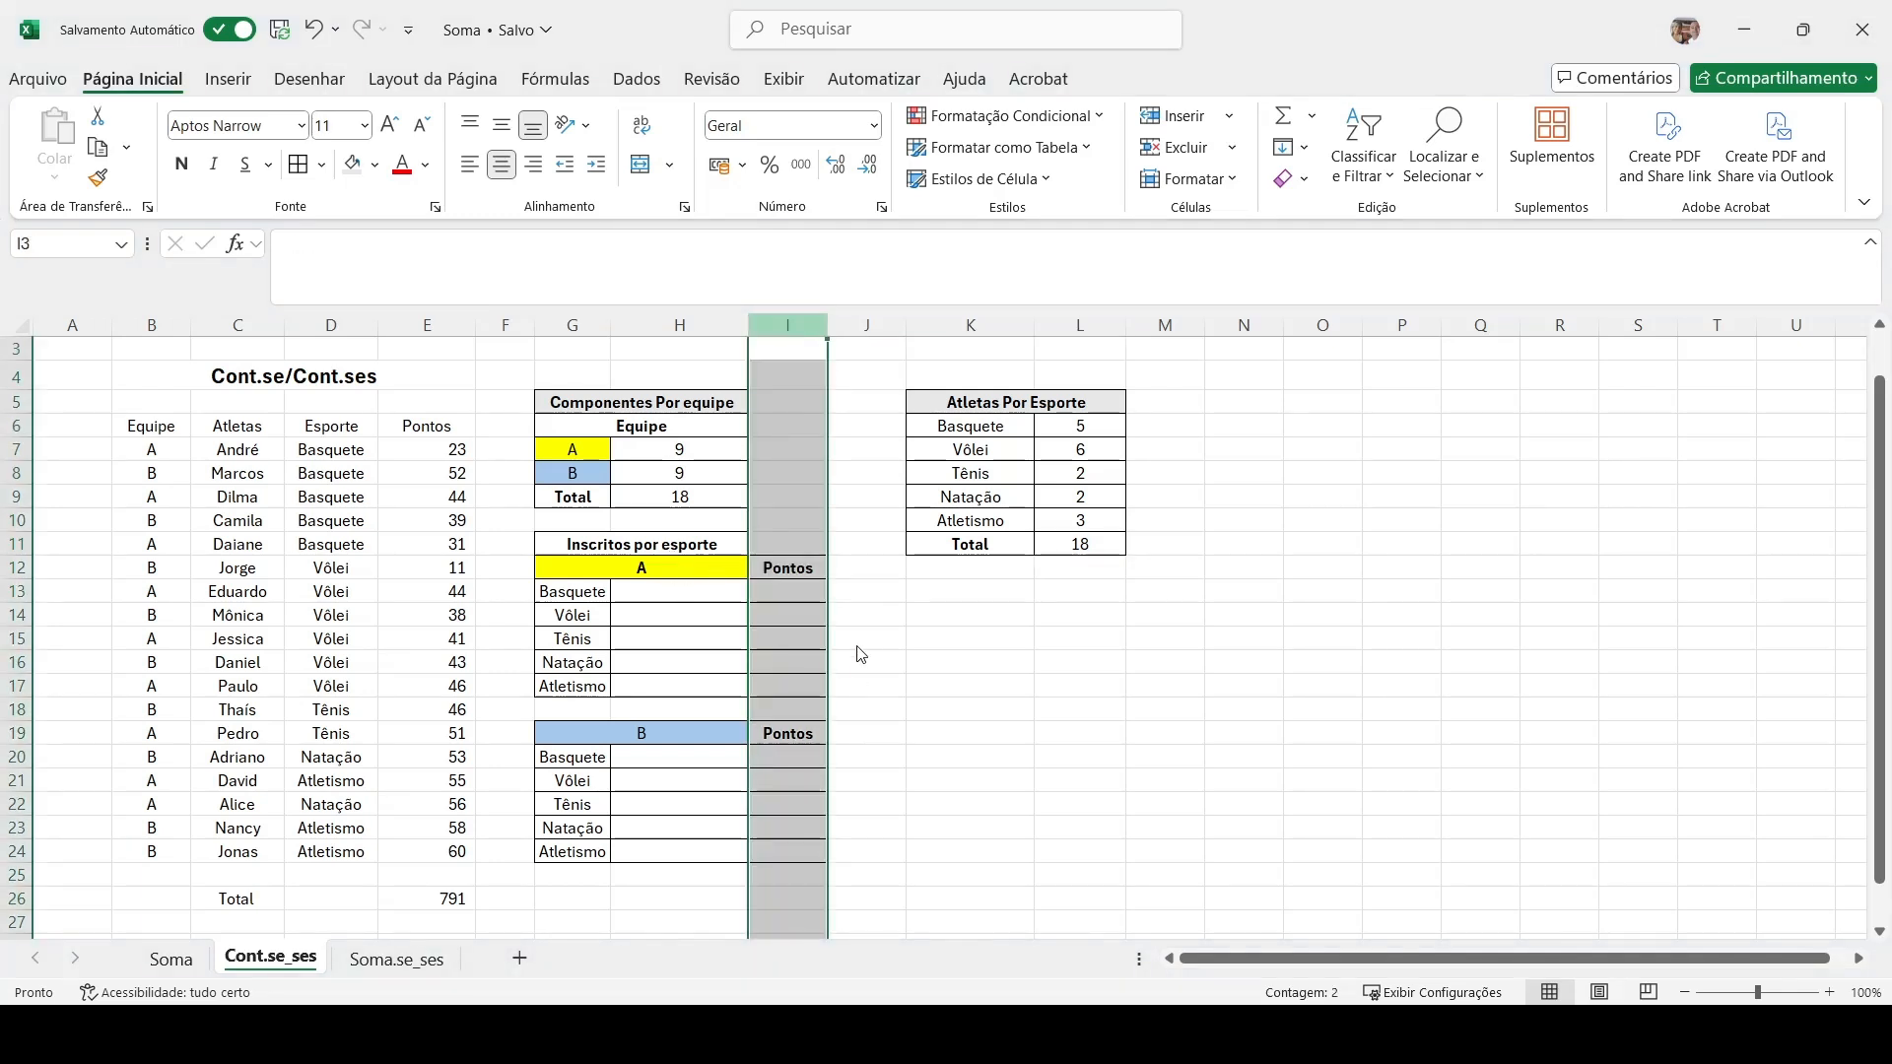
key(ctrl+0)
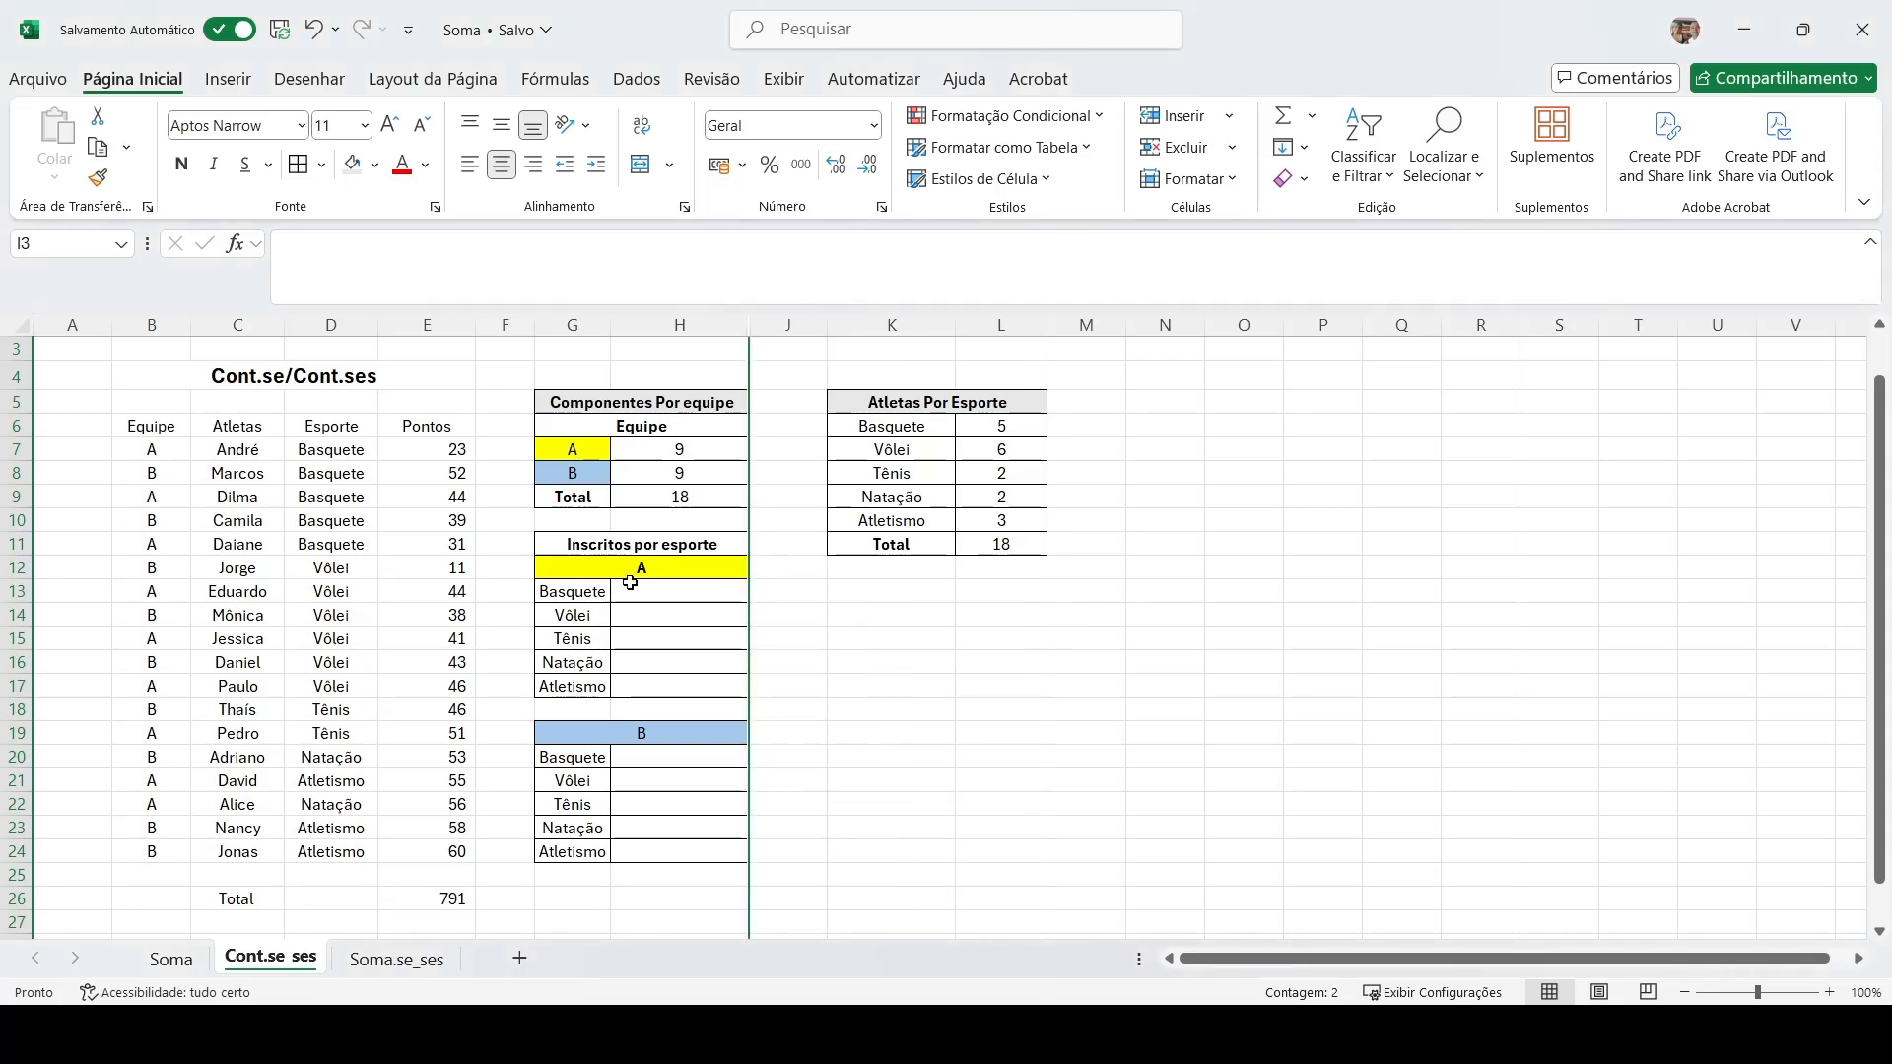
Start a CONT.SES formula in H13 with the team range $B$7:$B$24 and team A's cell $G$12 as first criterion.
click(678, 571)
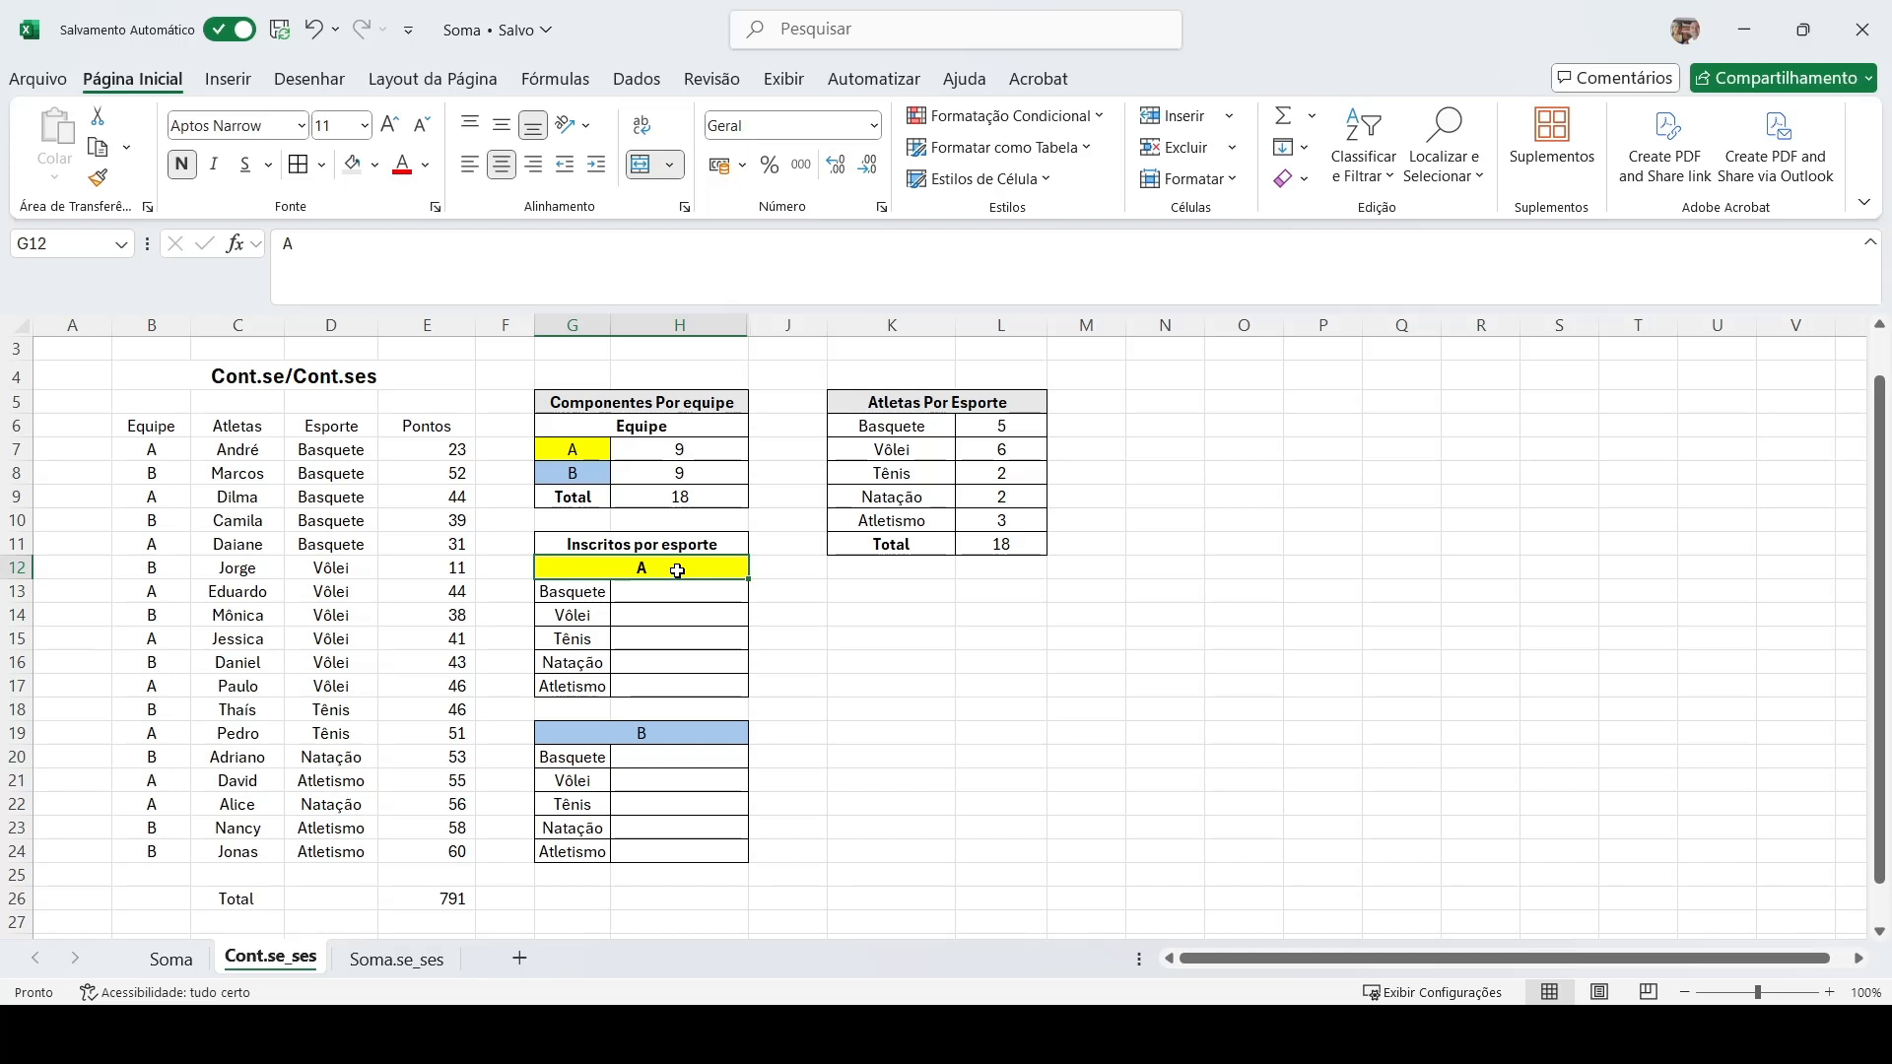
key(Return)
key(Right)
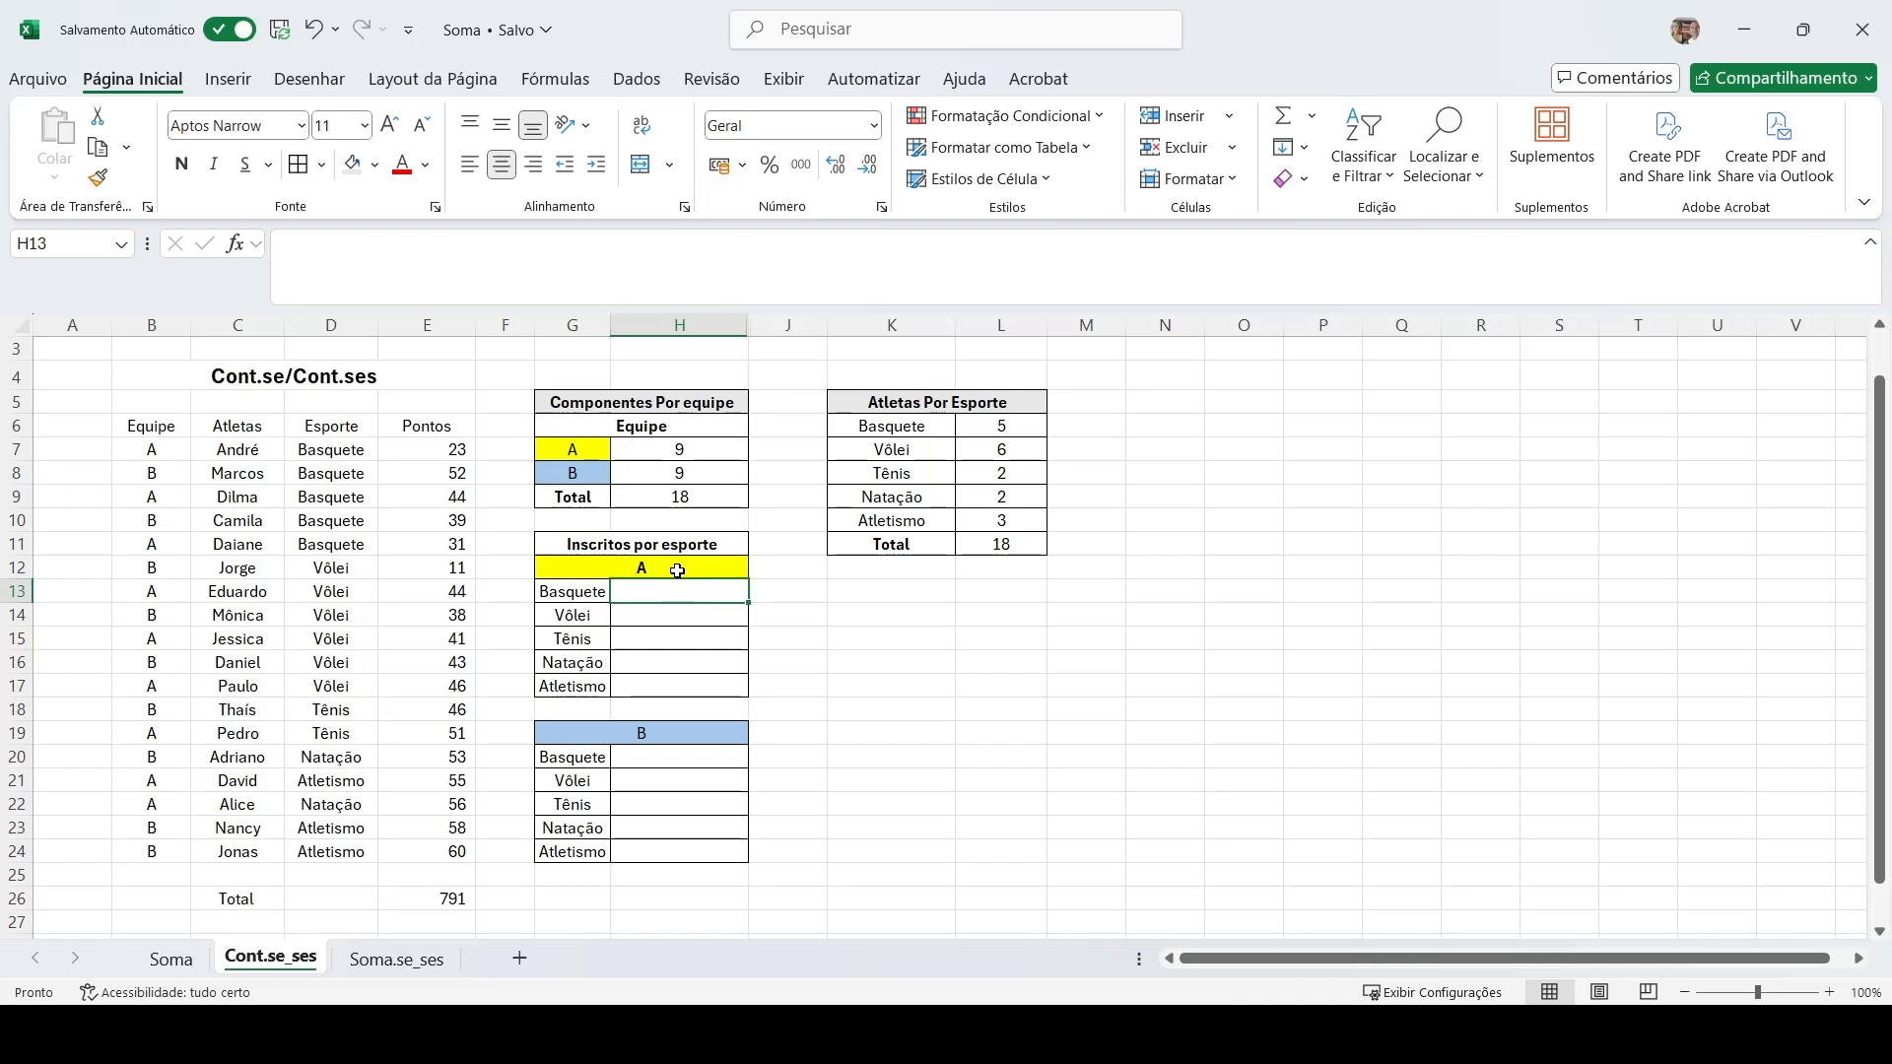
text(=)
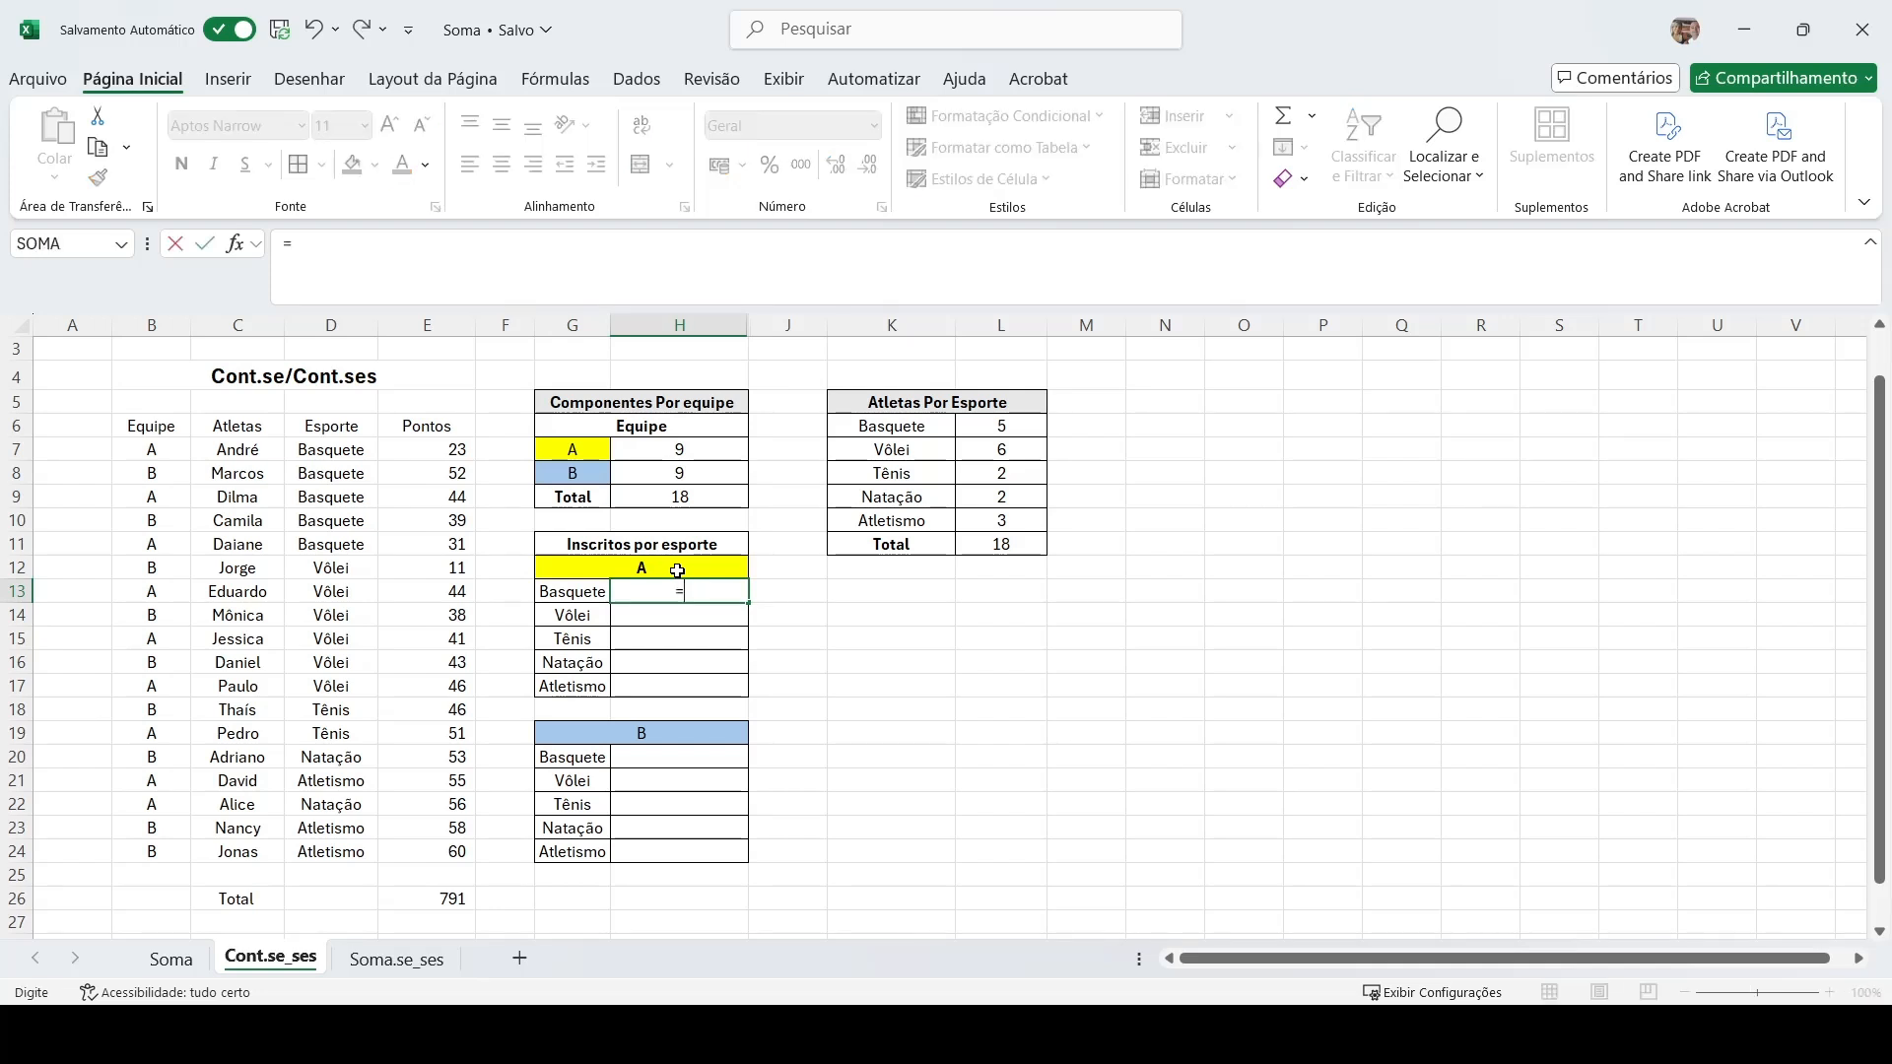
text(cont.ses)
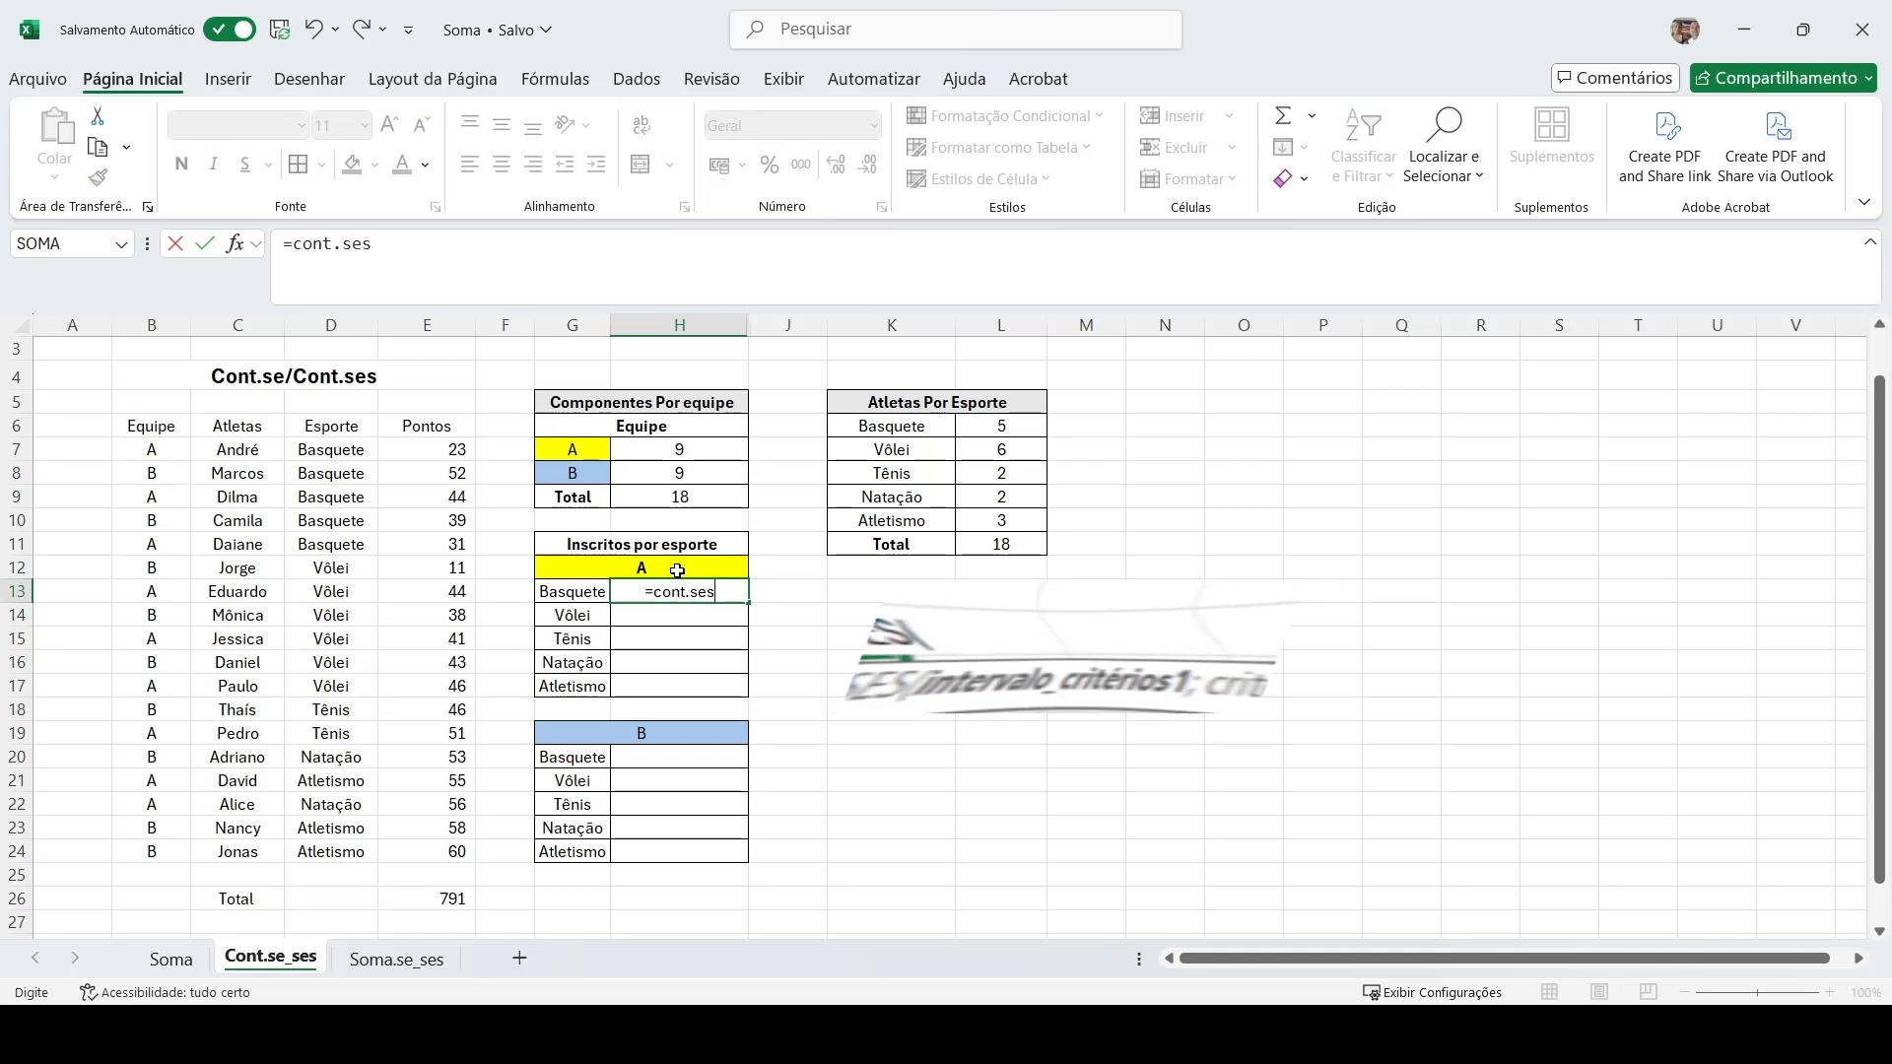
text(()
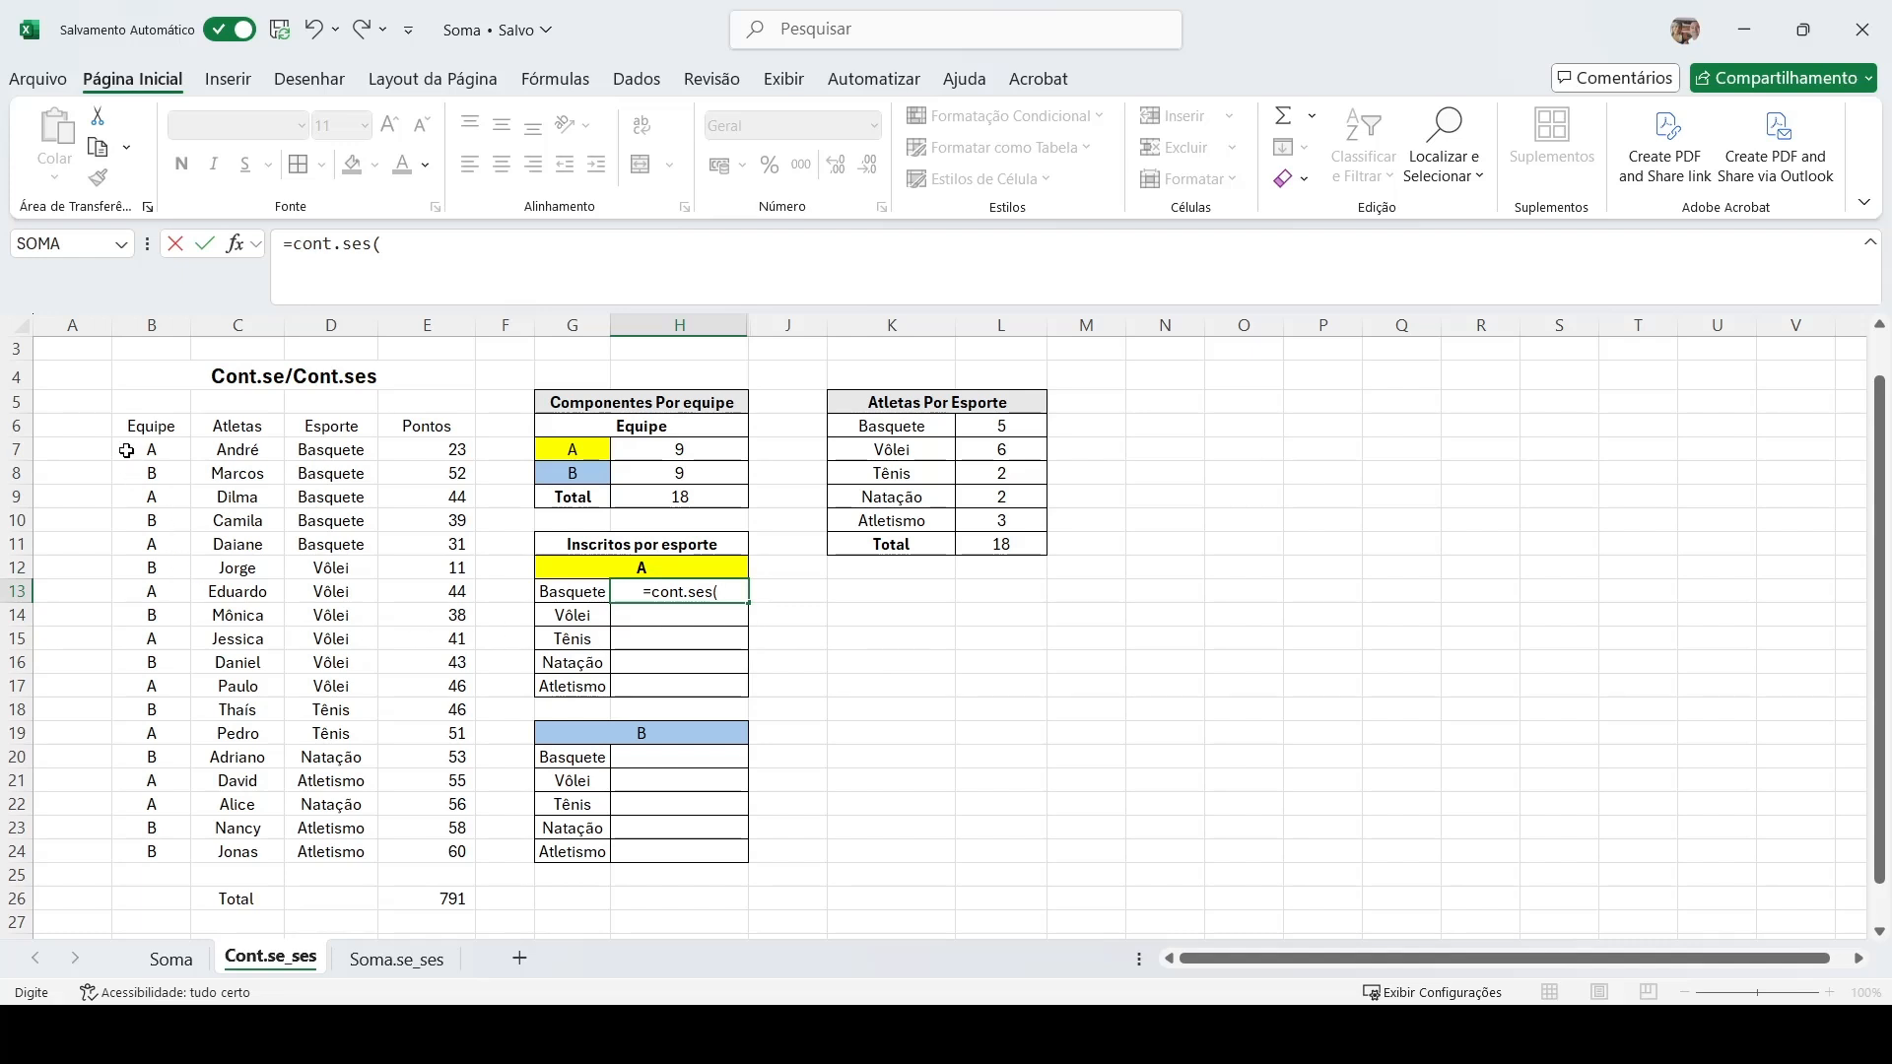
drag(128, 451, 139, 855)
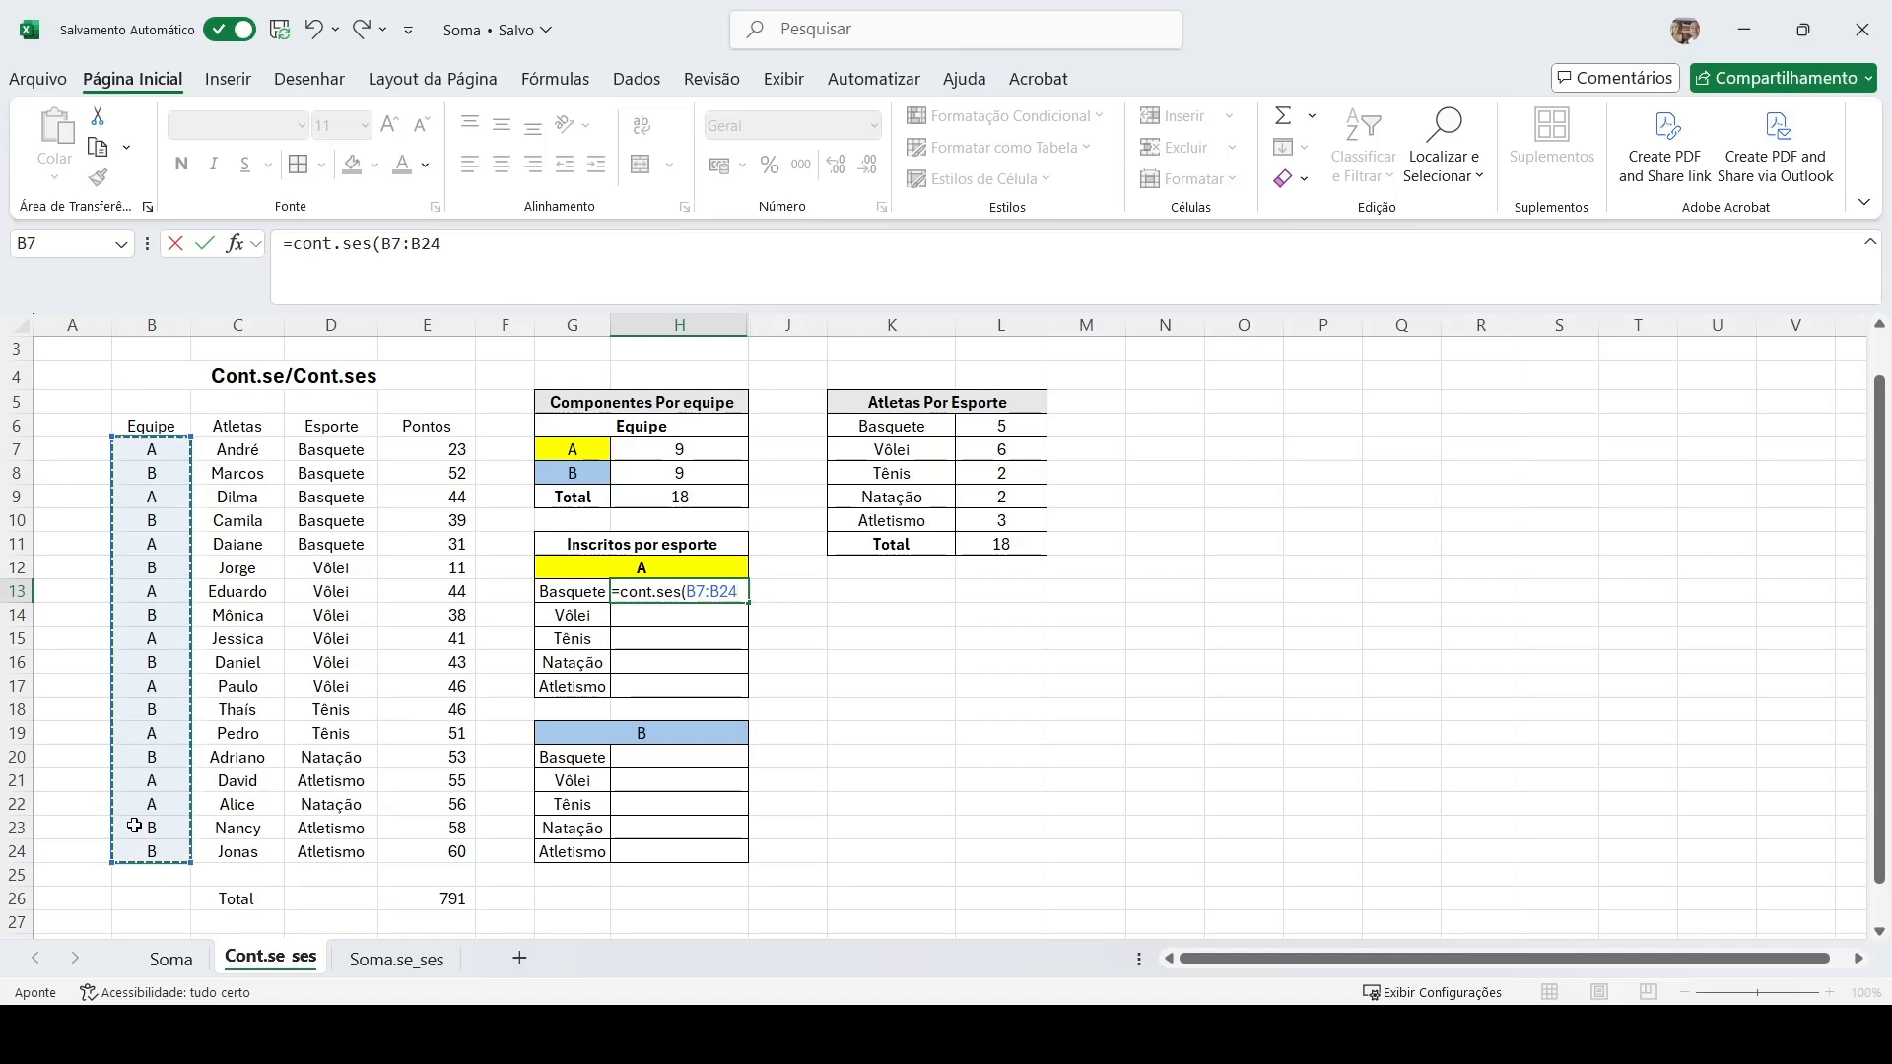
key(F4)
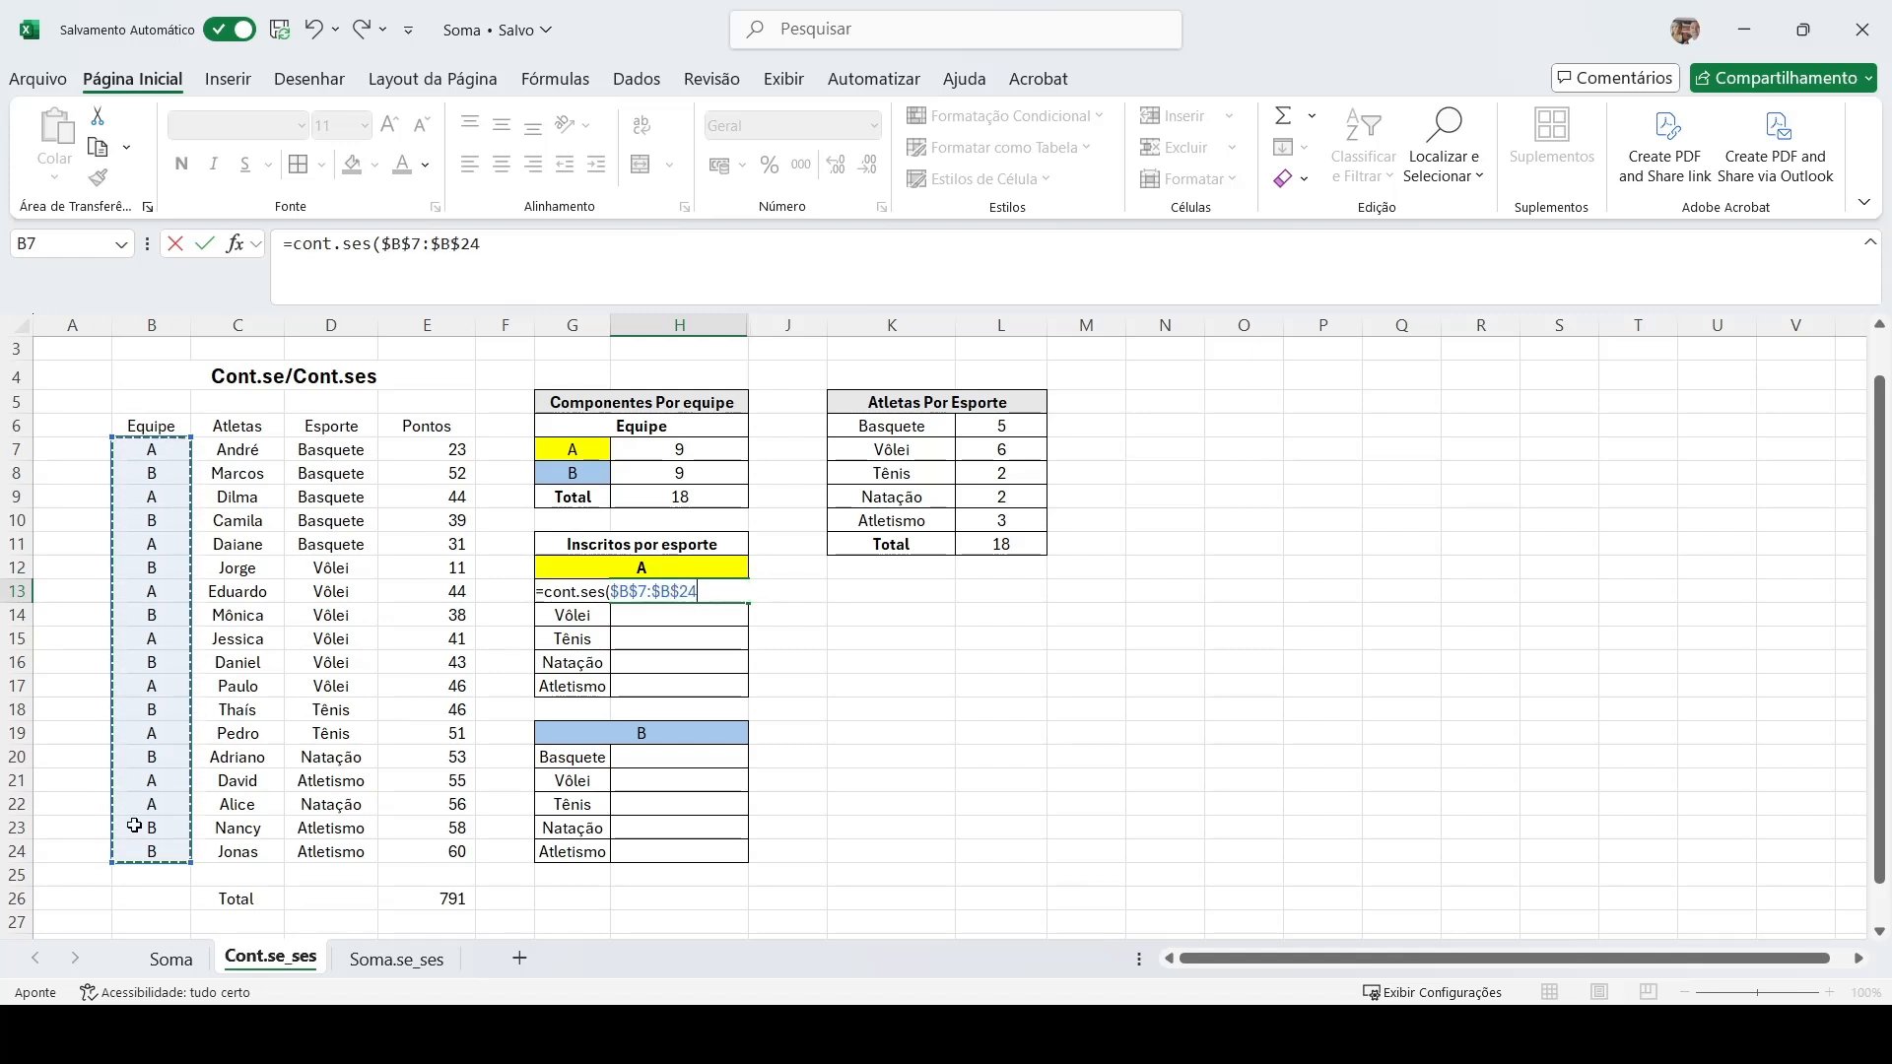
text(;)
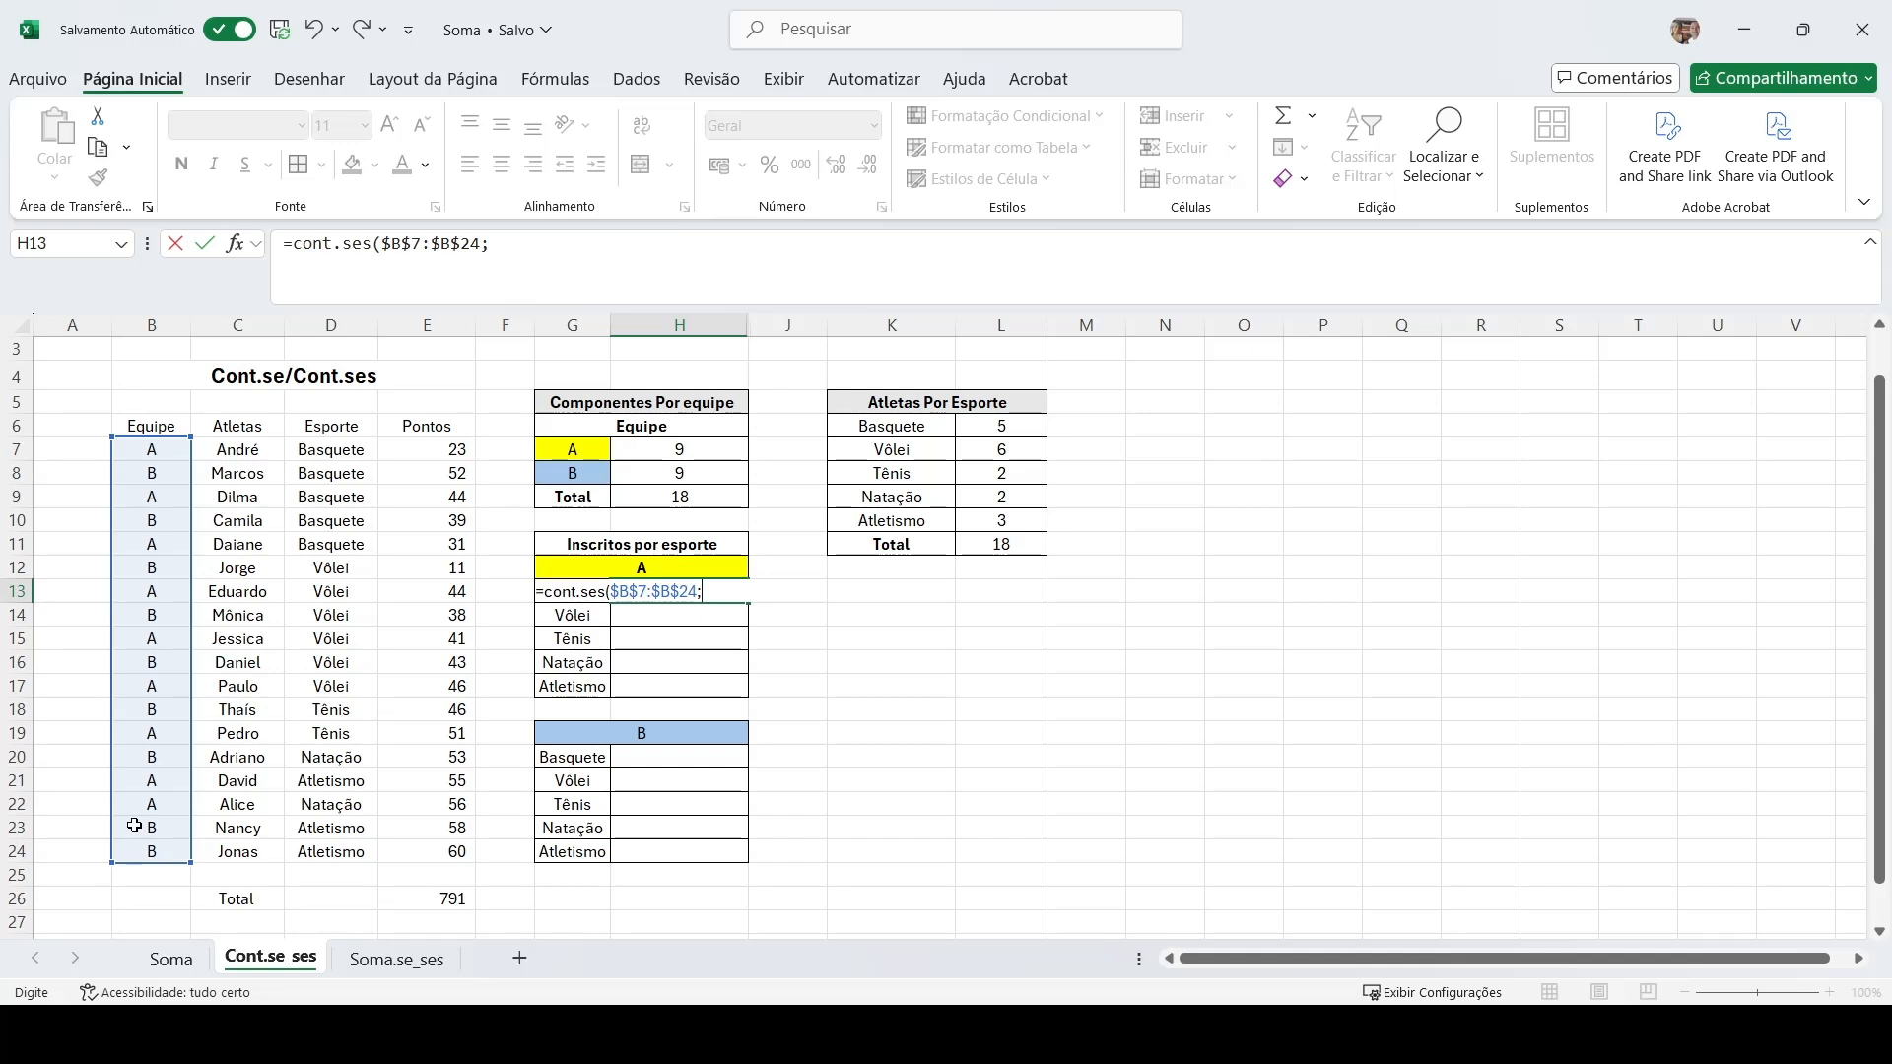
click(620, 568)
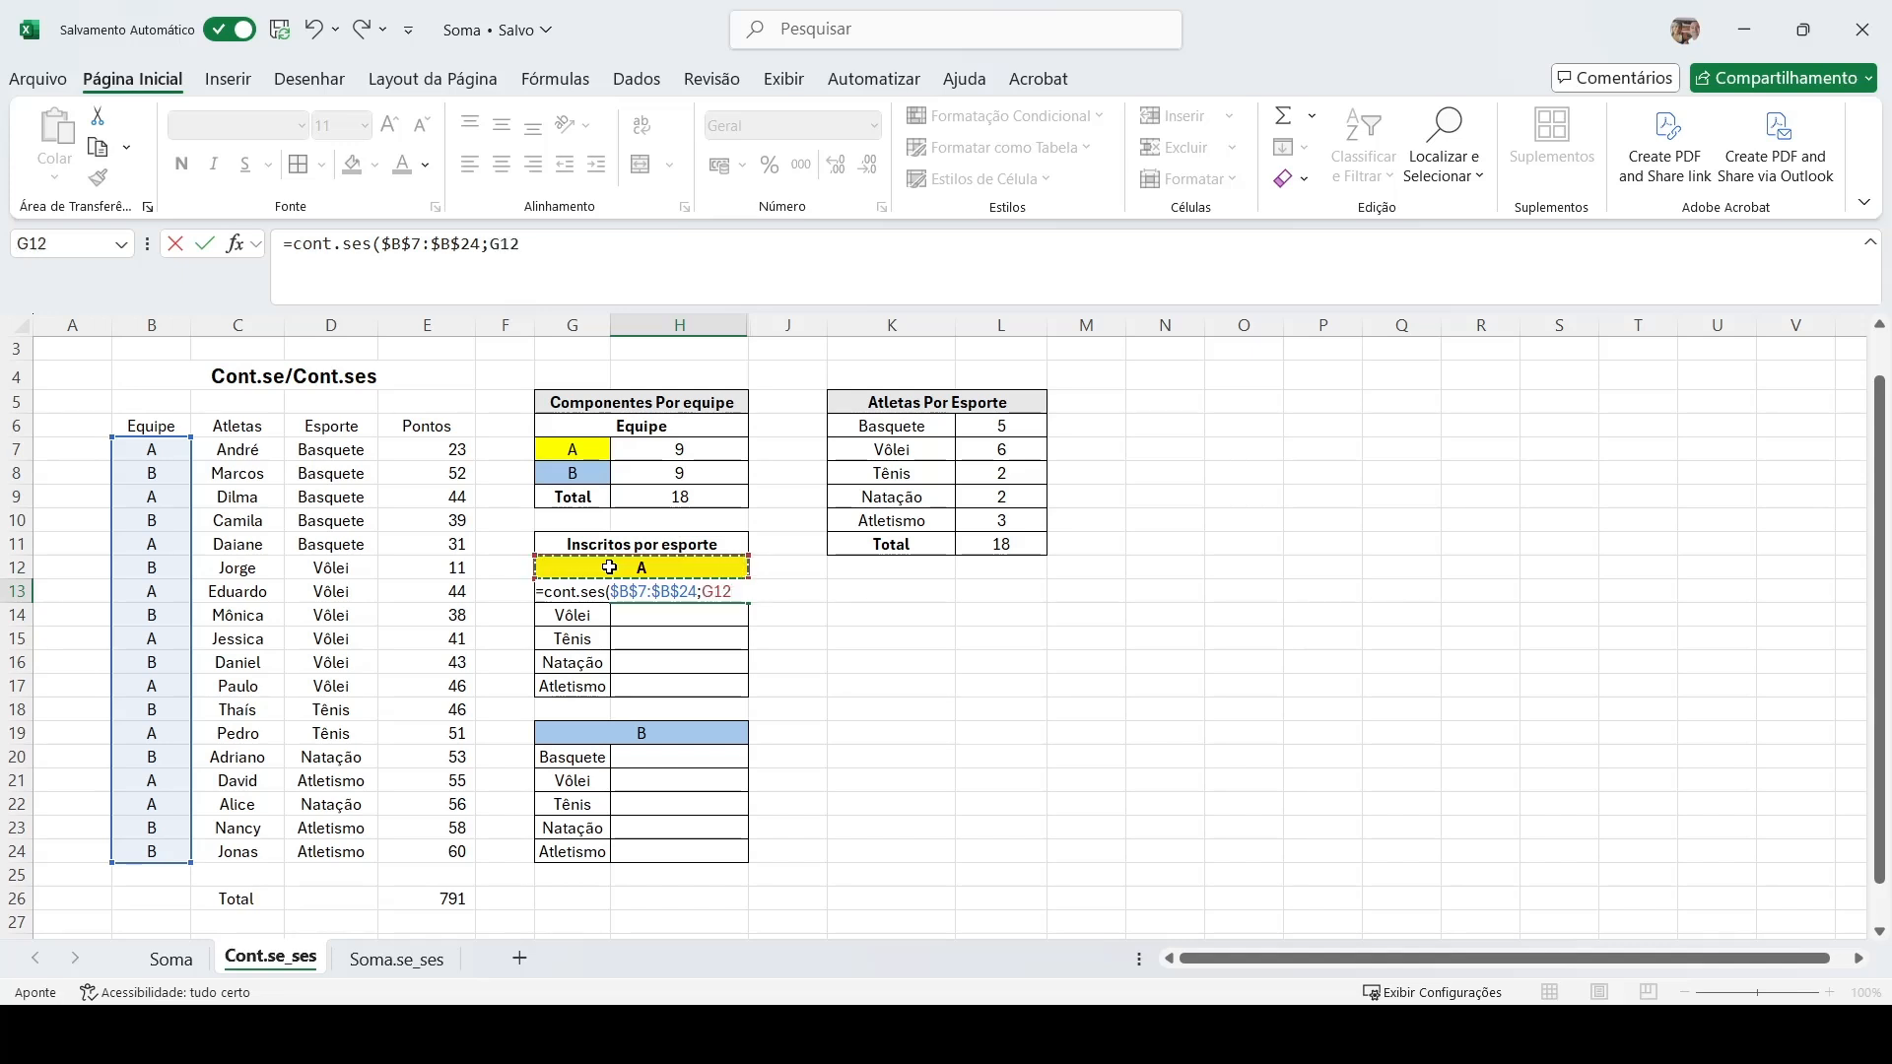
key(F4)
text(;)
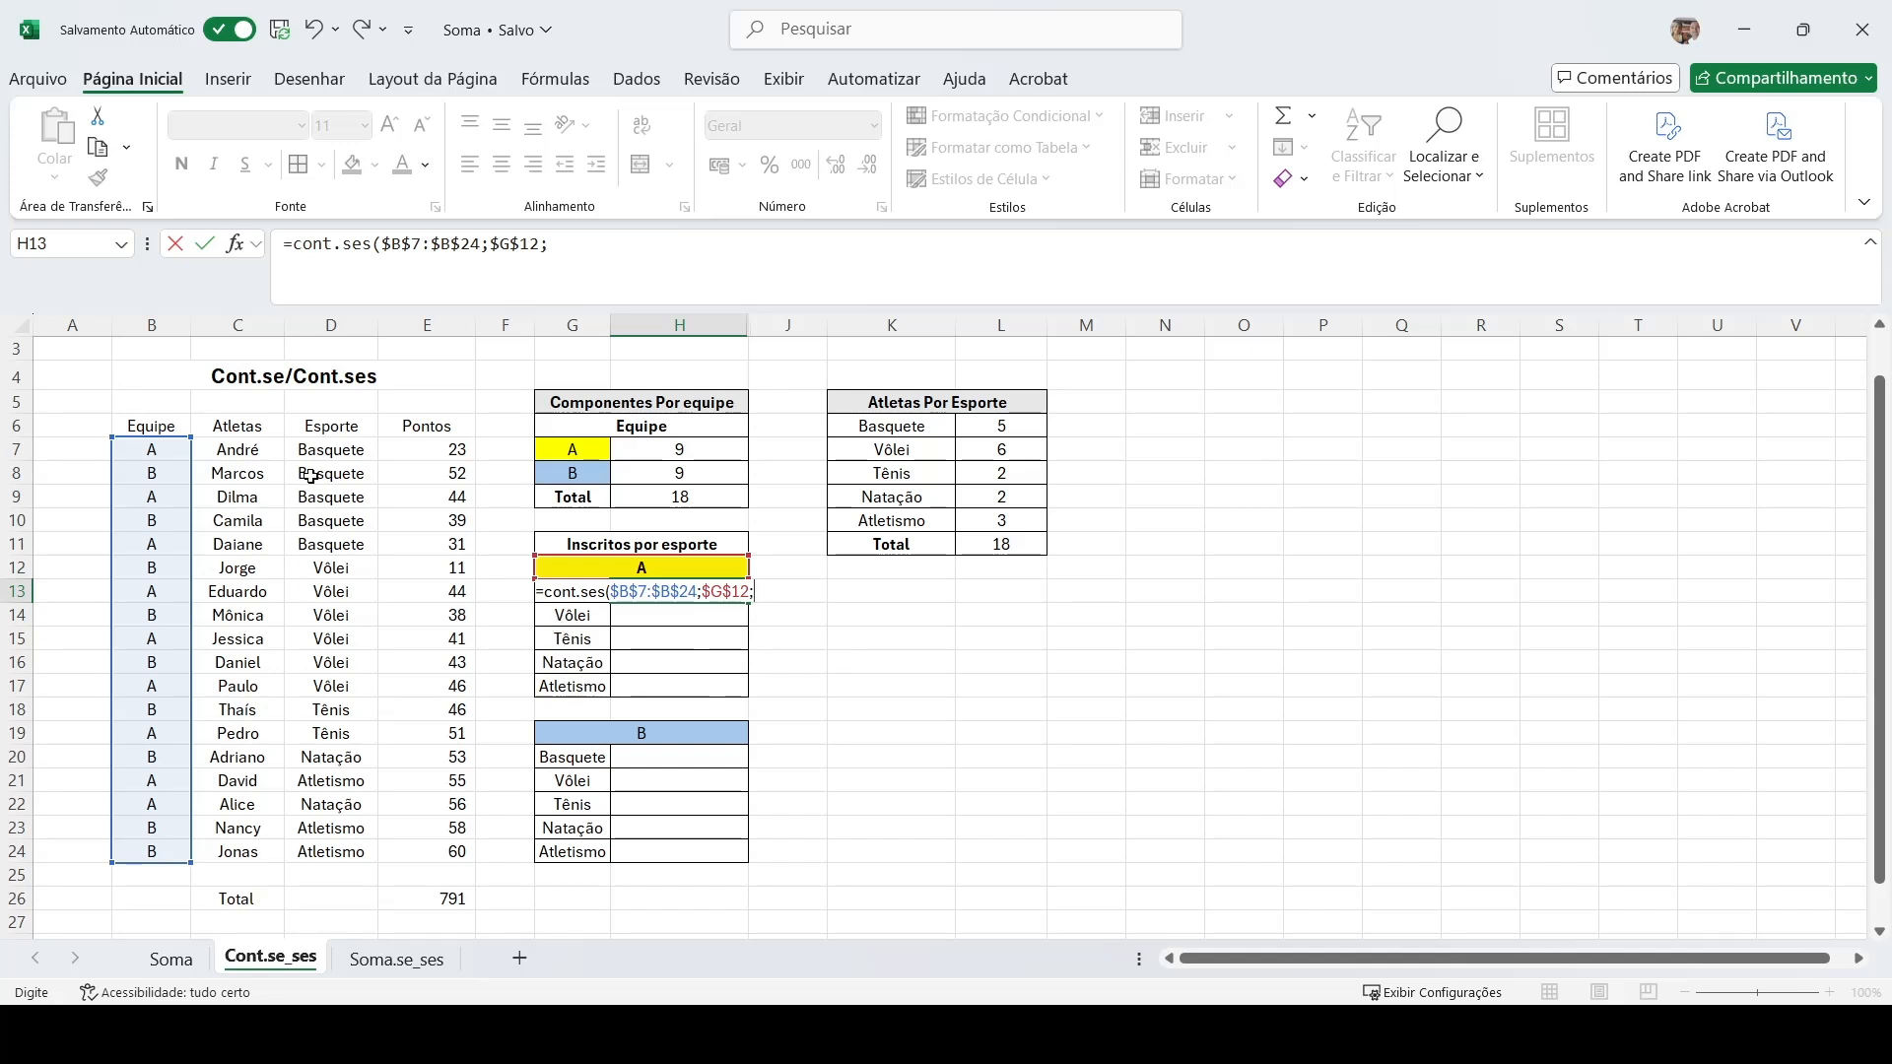
Complete the CONT.SES formula in H13 with the sport range $D$7:$D$24 and the criteria $G$13:$G$17.
drag(323, 451, 336, 850)
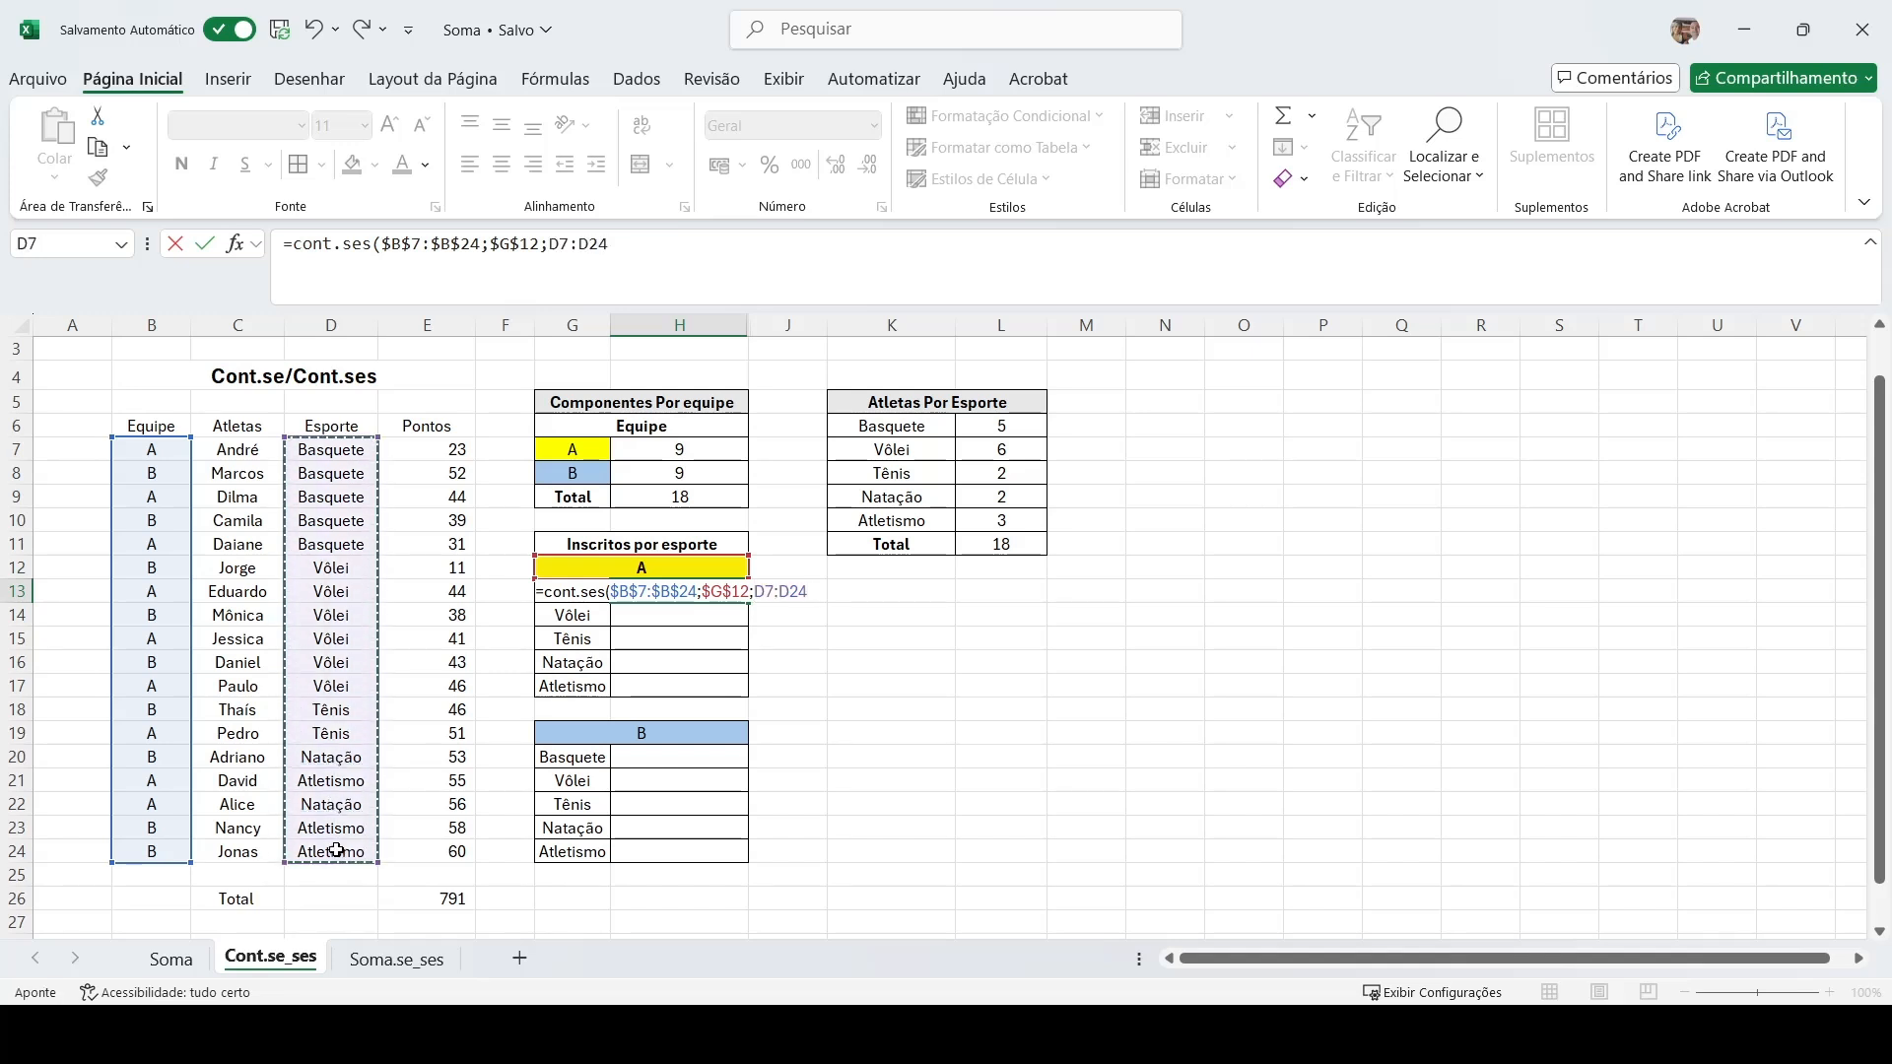
key(F4)
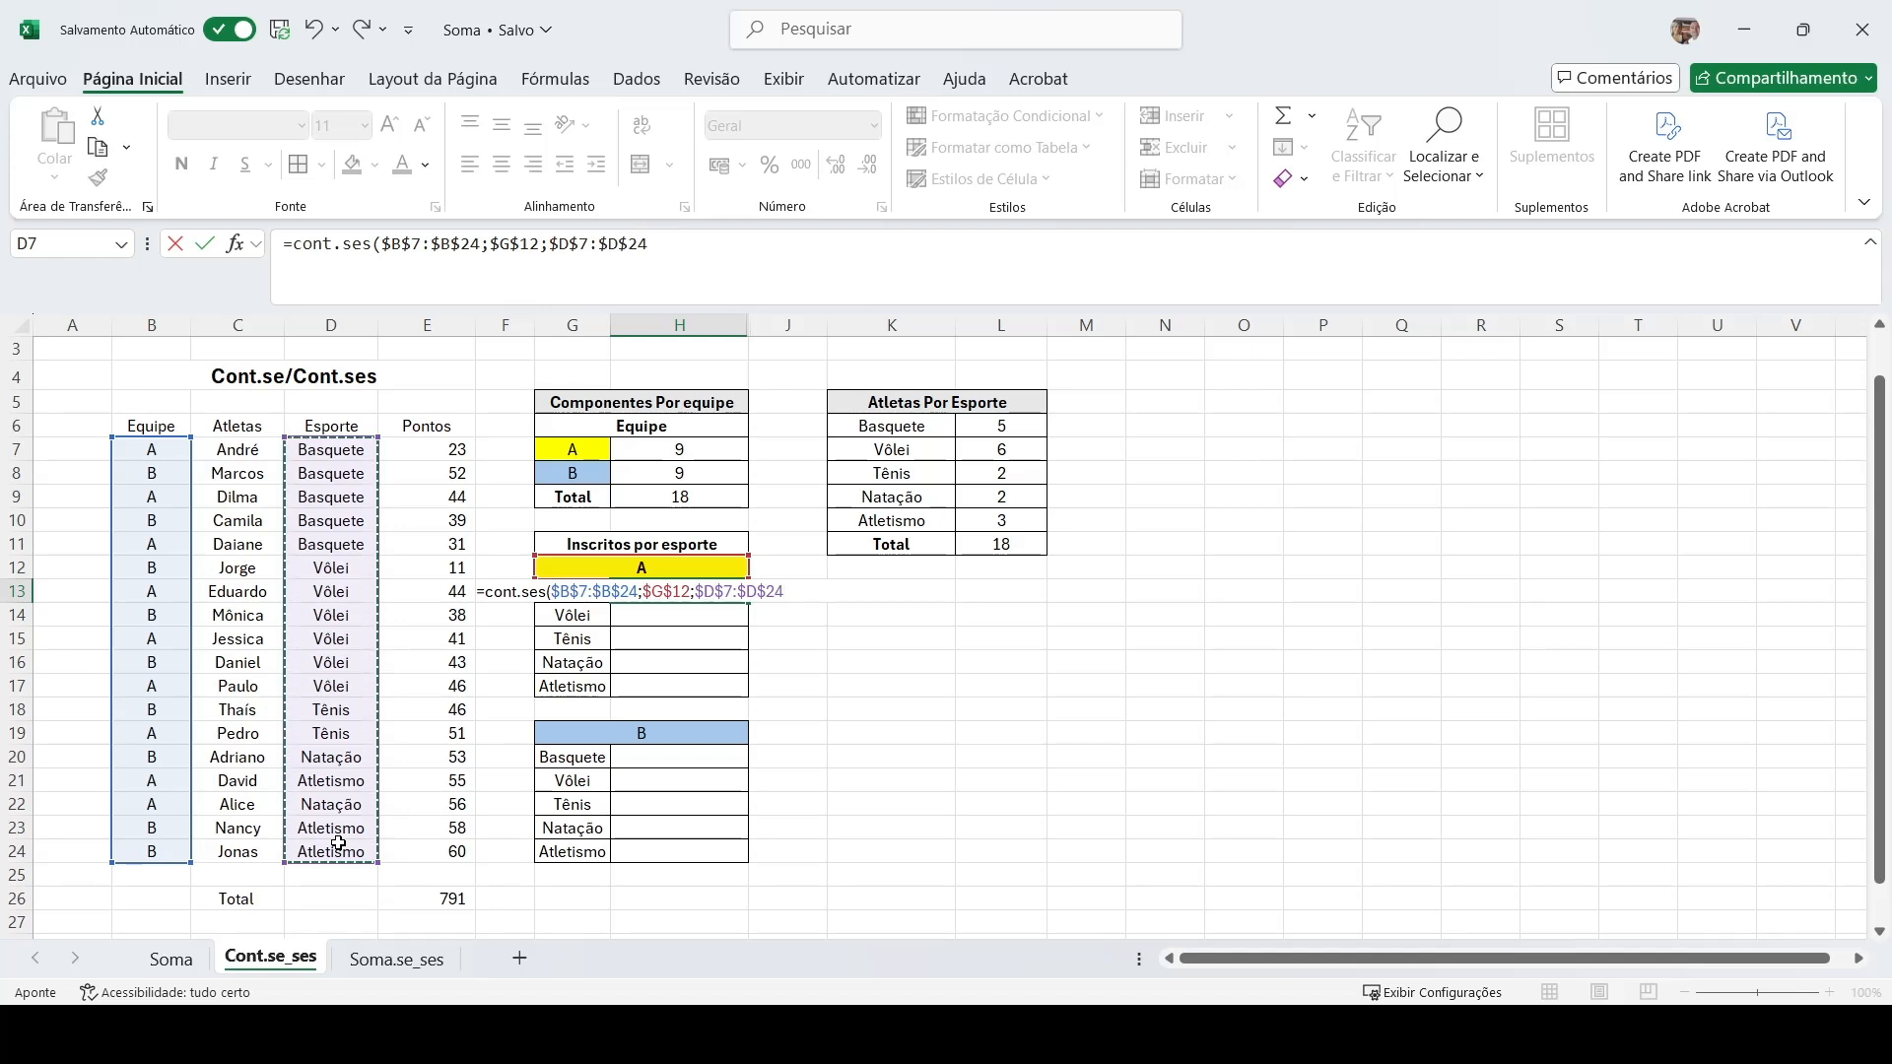
text(;)
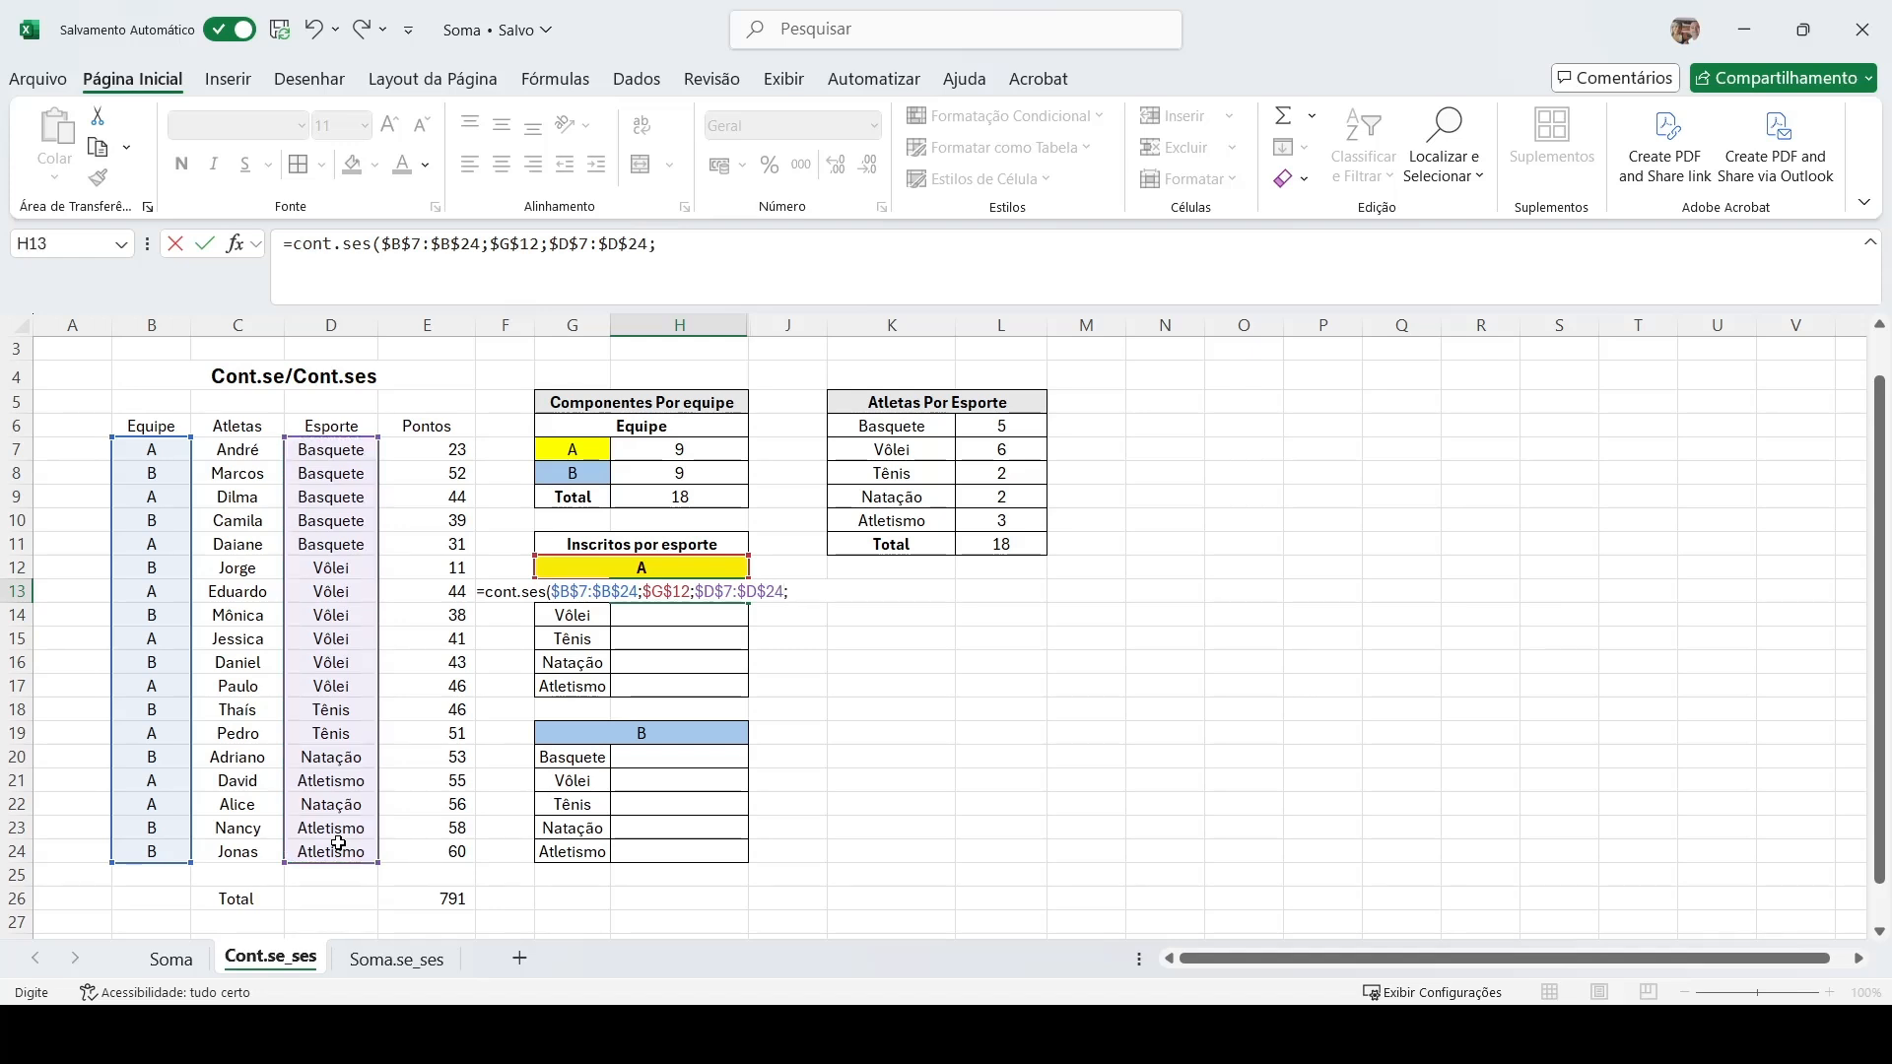
click(565, 688)
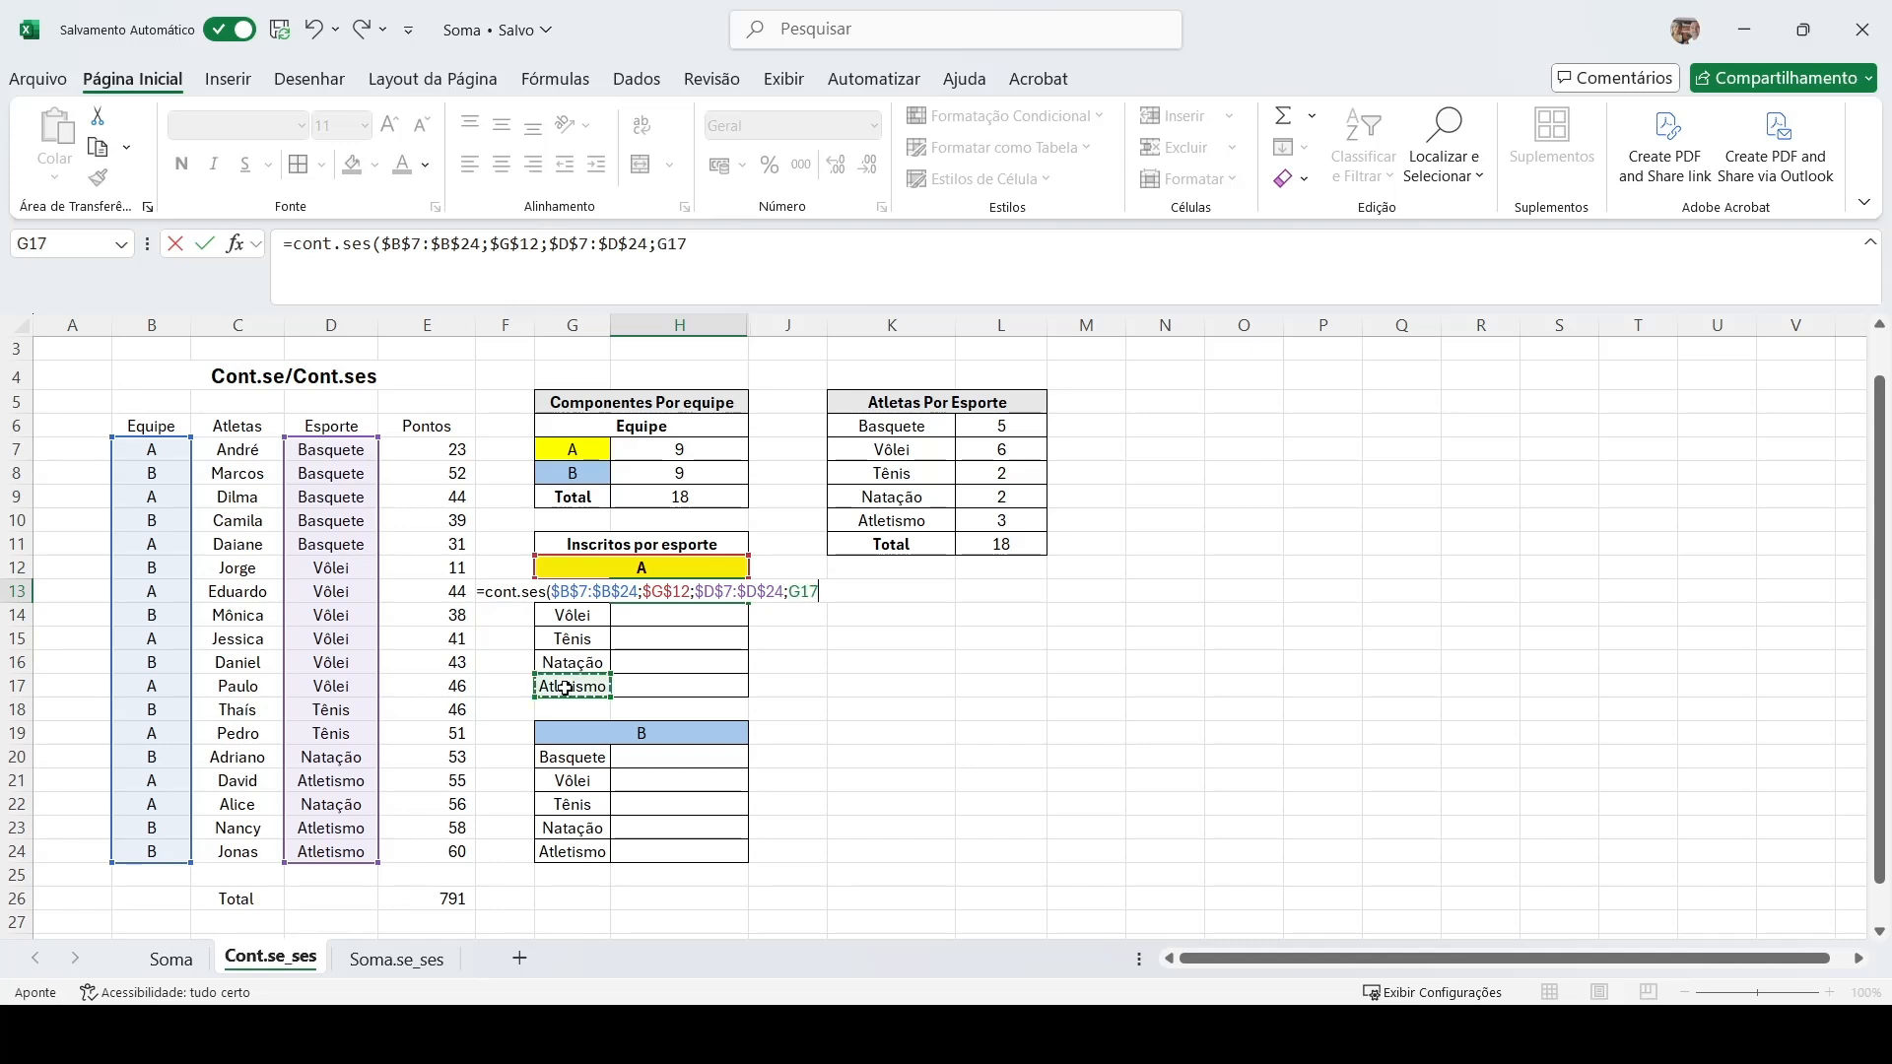
key(shift+Up)
key(shift+Up)
key(shift+Up)
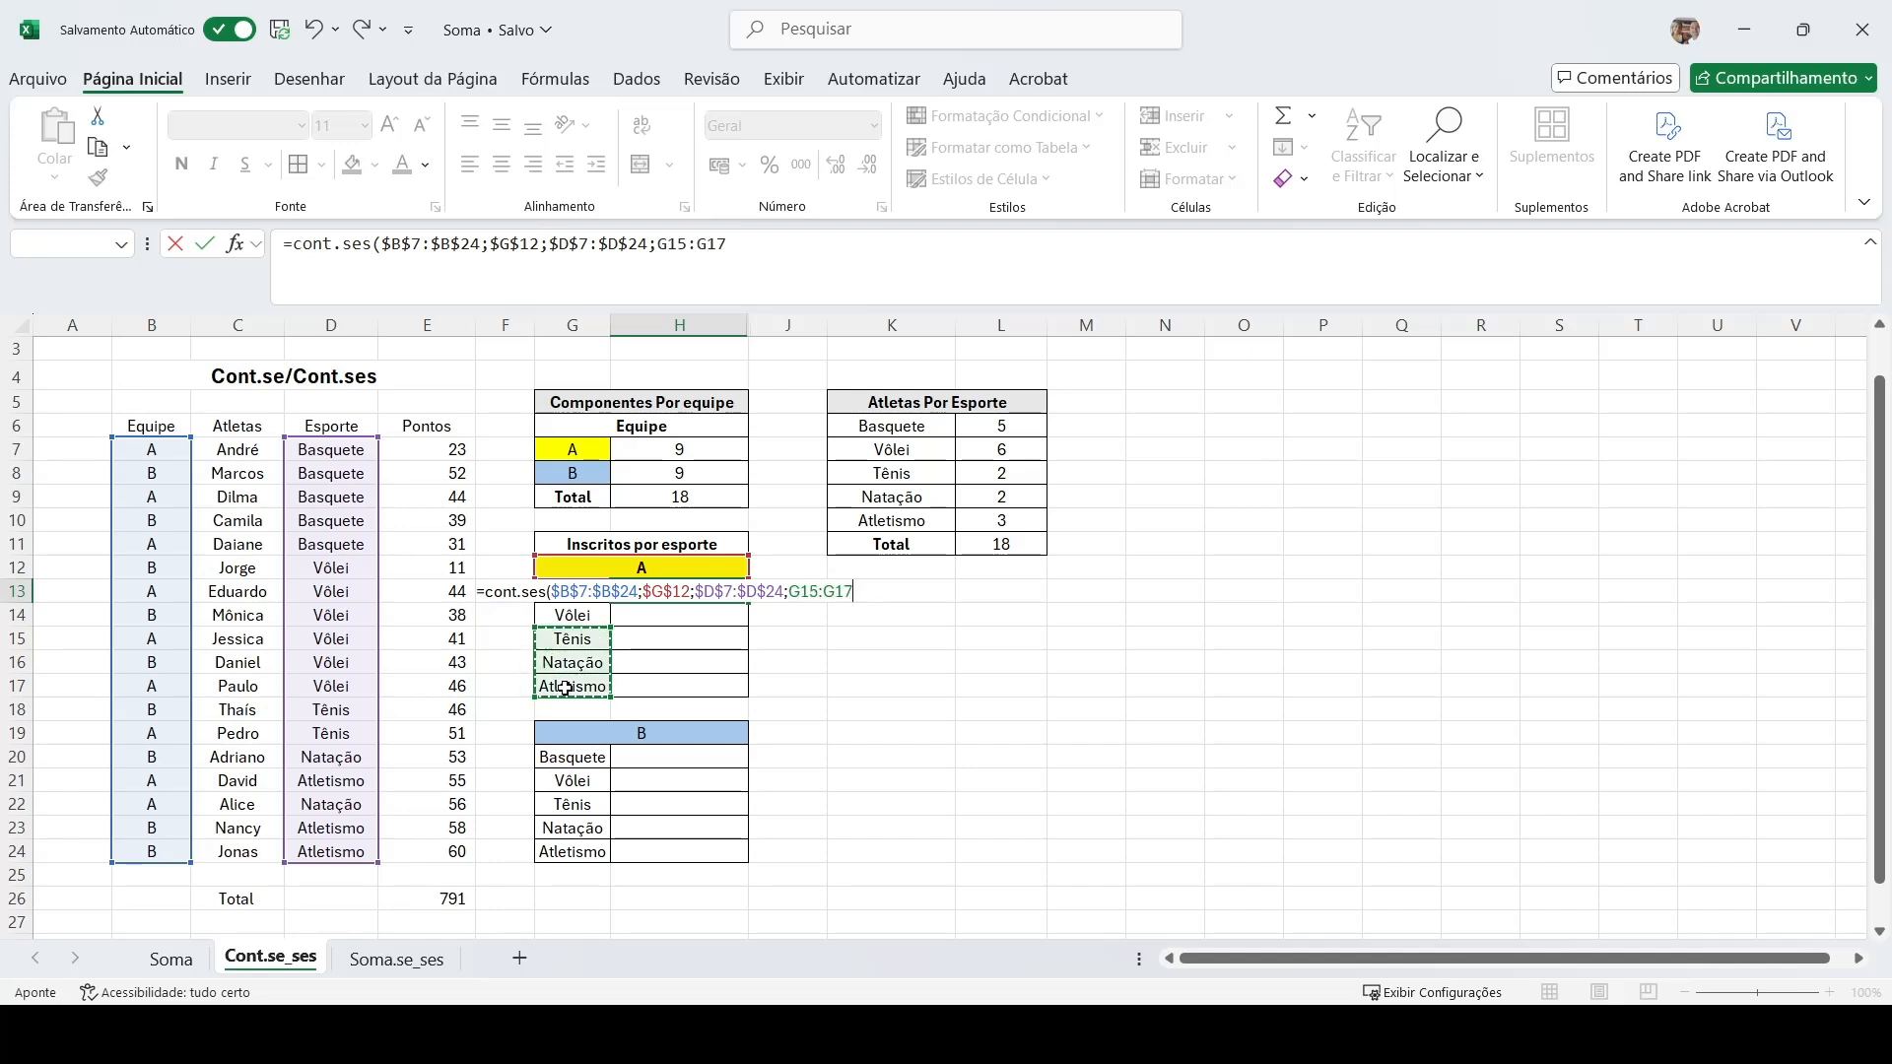
key(shift+Up)
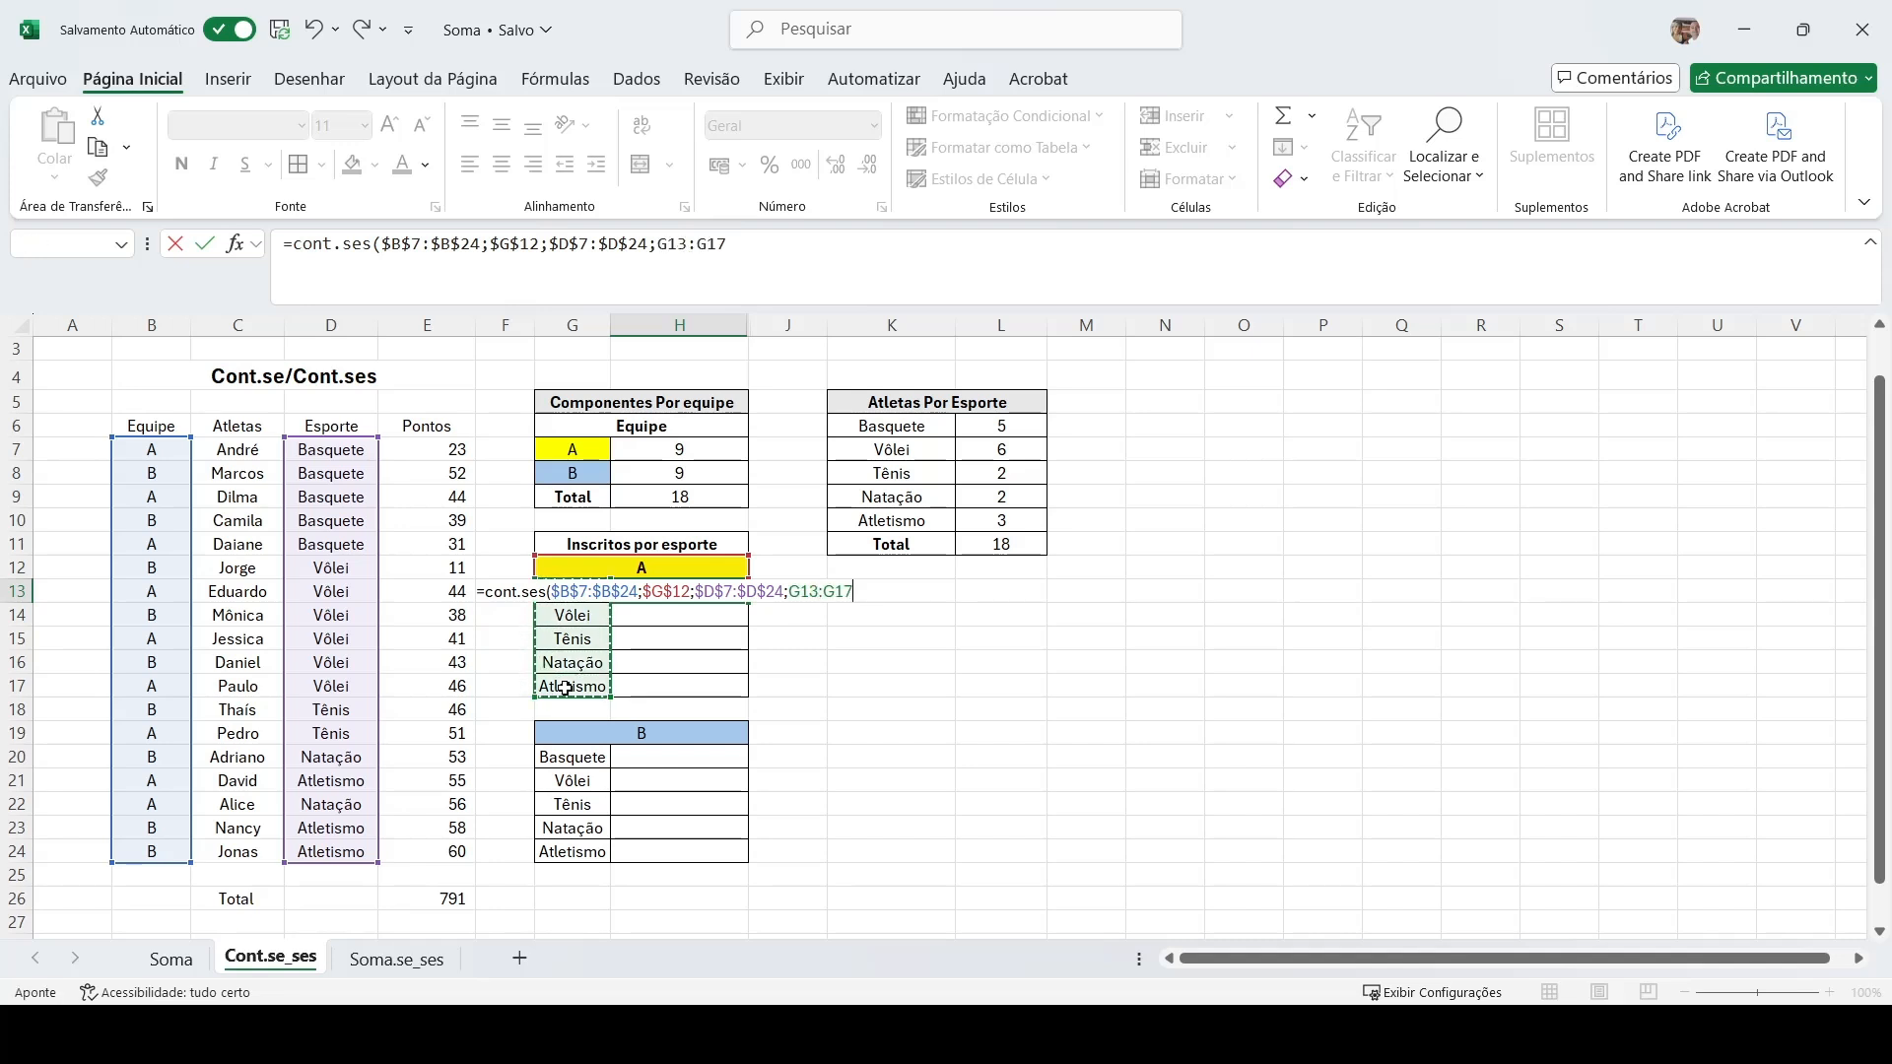
key(F4)
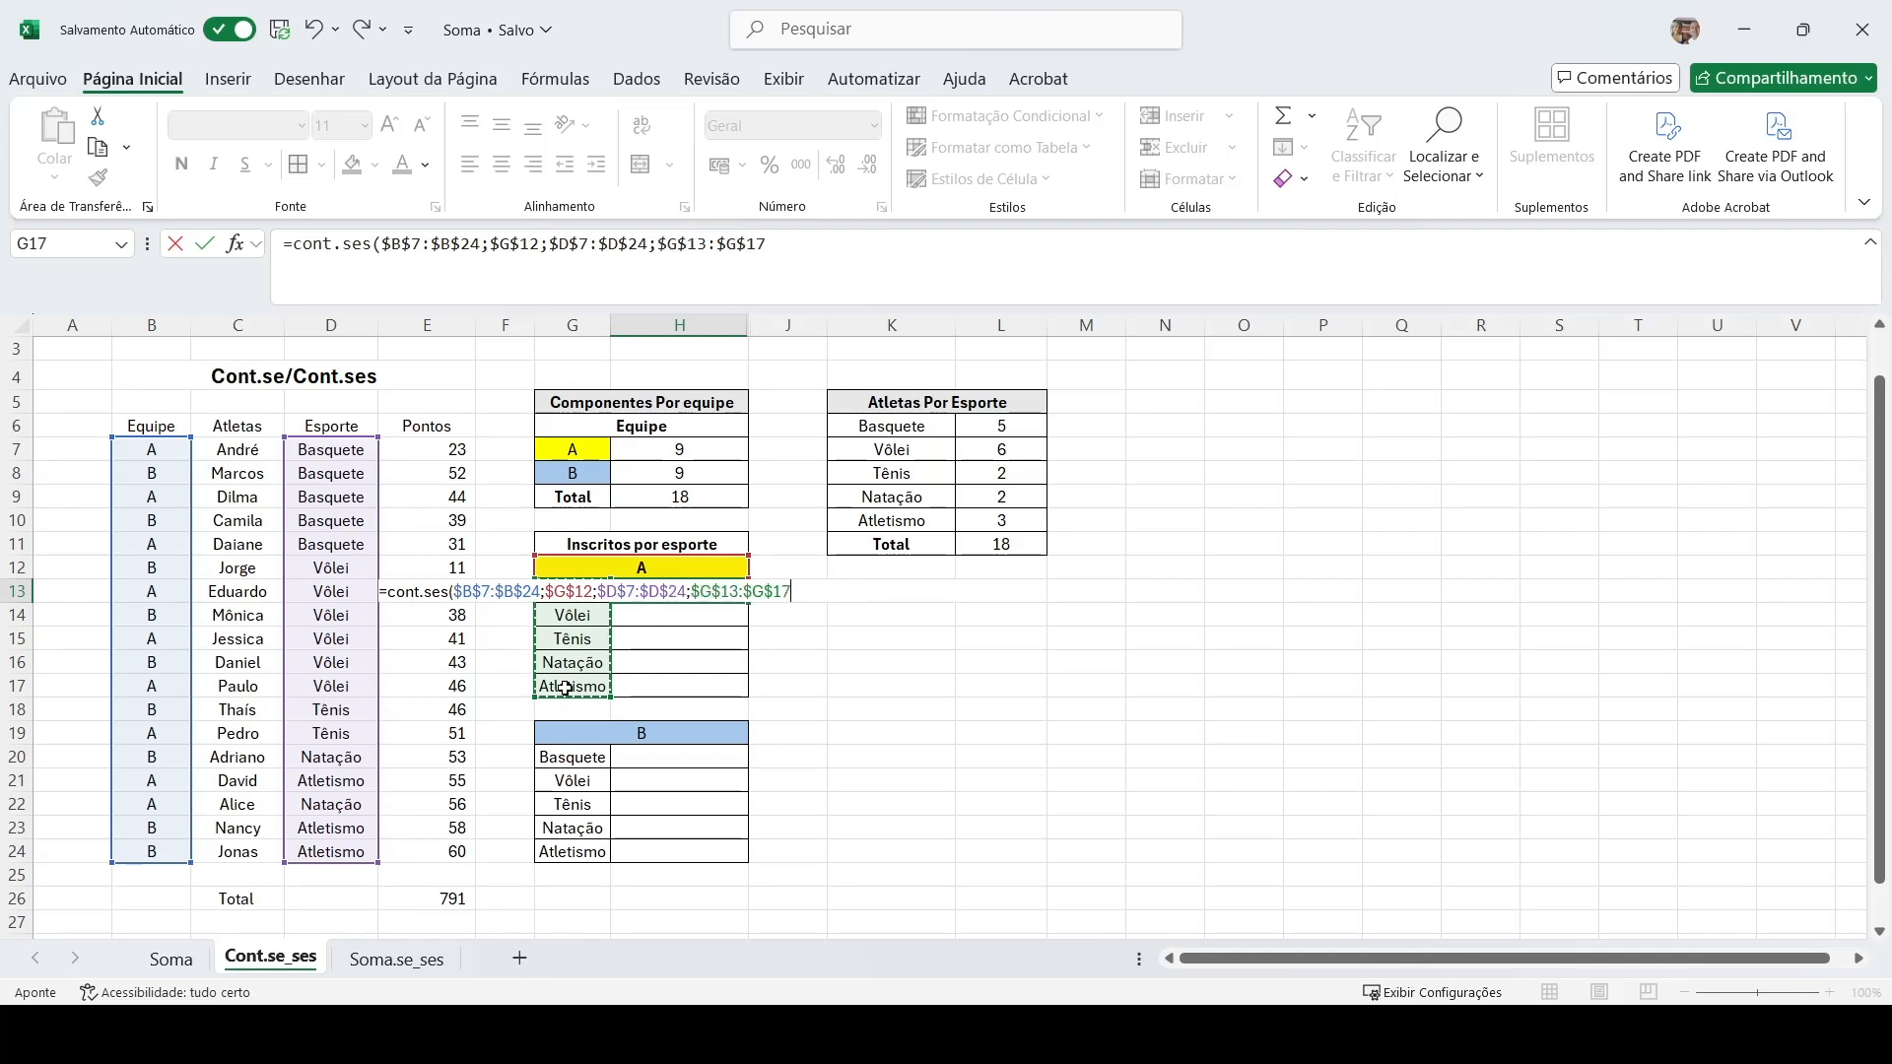
text())
key(Return)
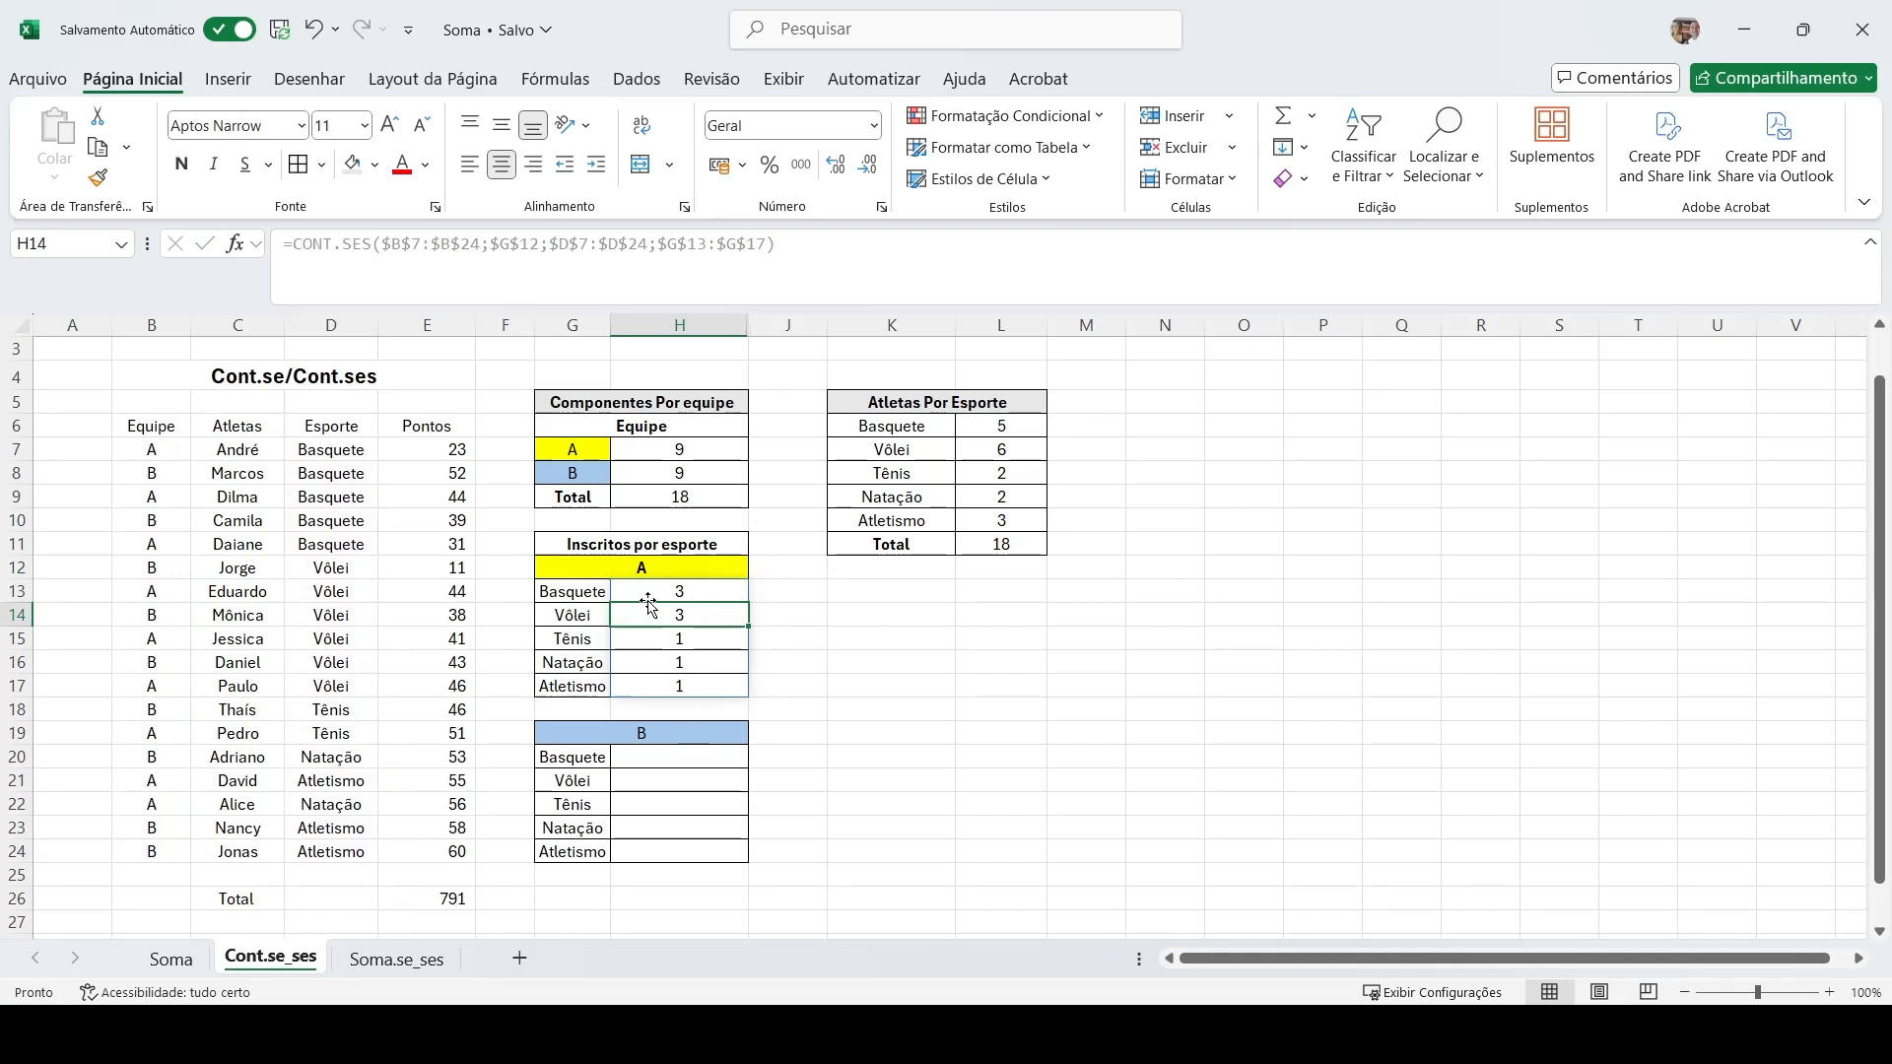
Review team A's entrant counts in H13:H17 against the team criterion in G12.
drag(647, 591, 640, 687)
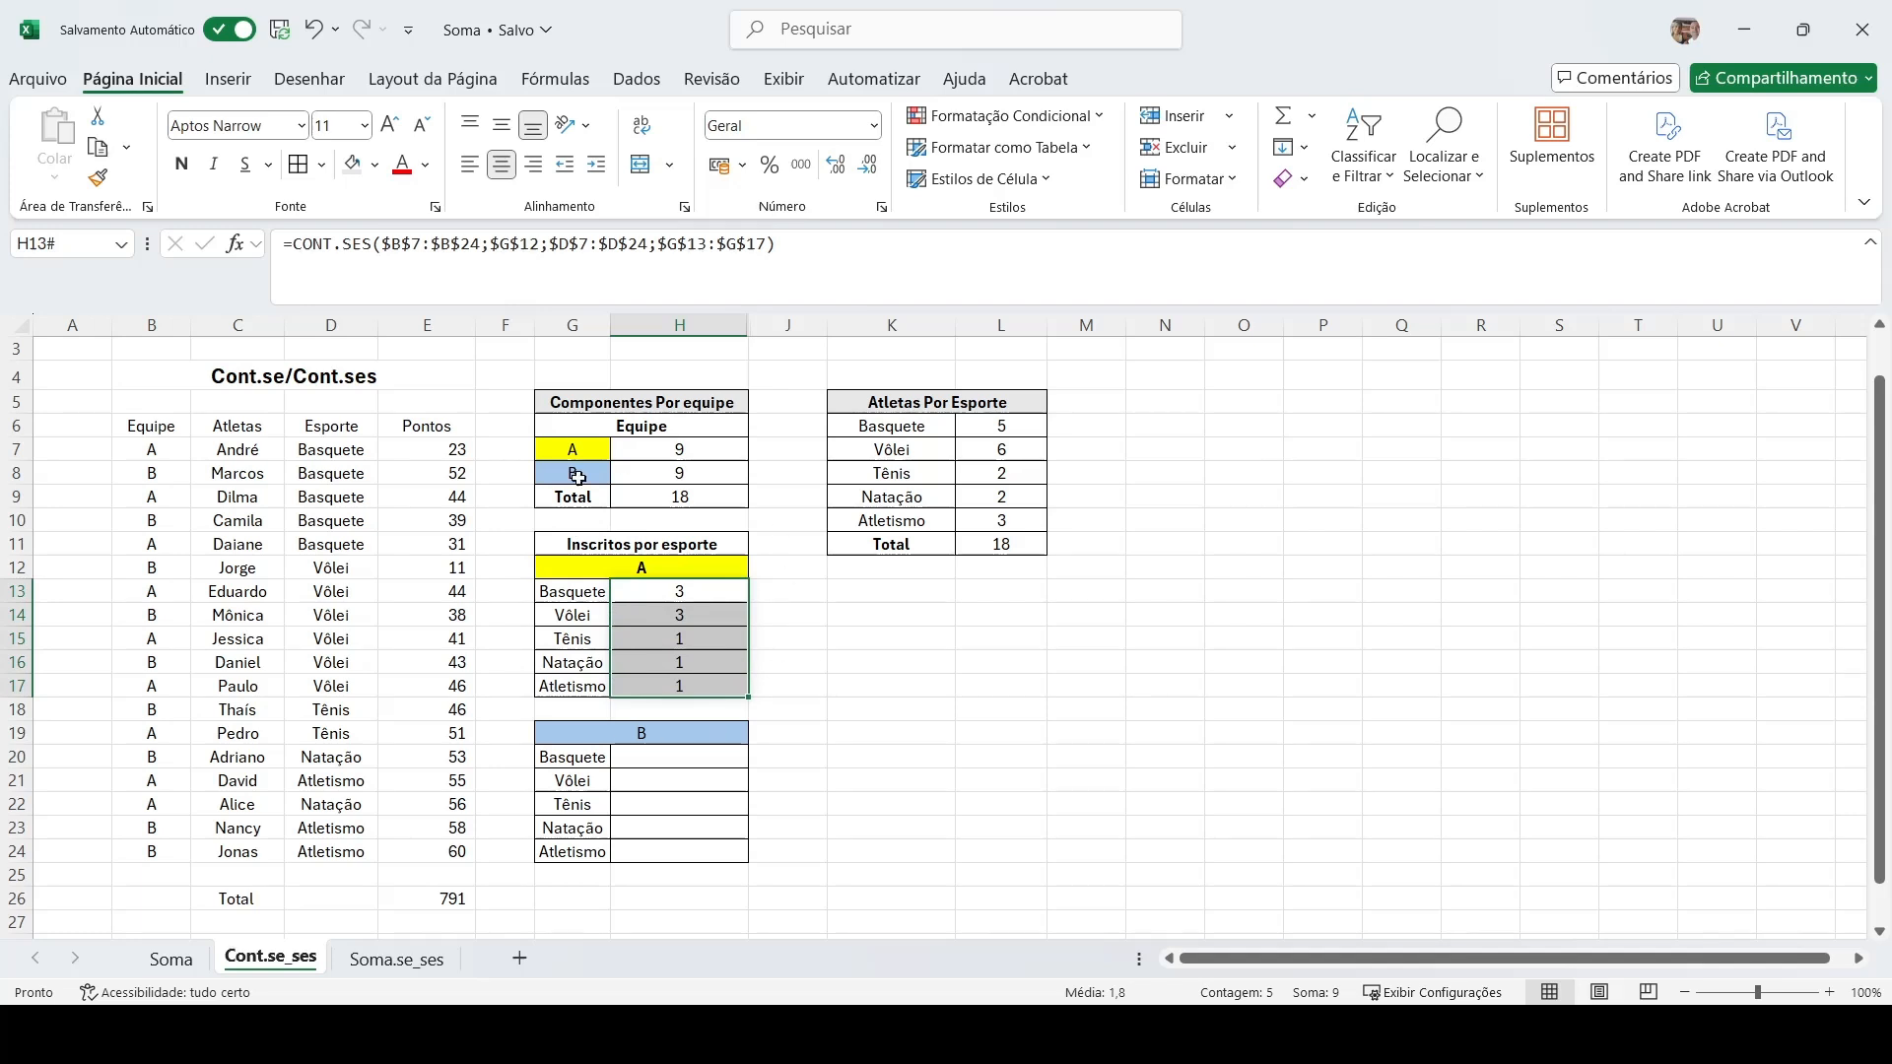
click(624, 566)
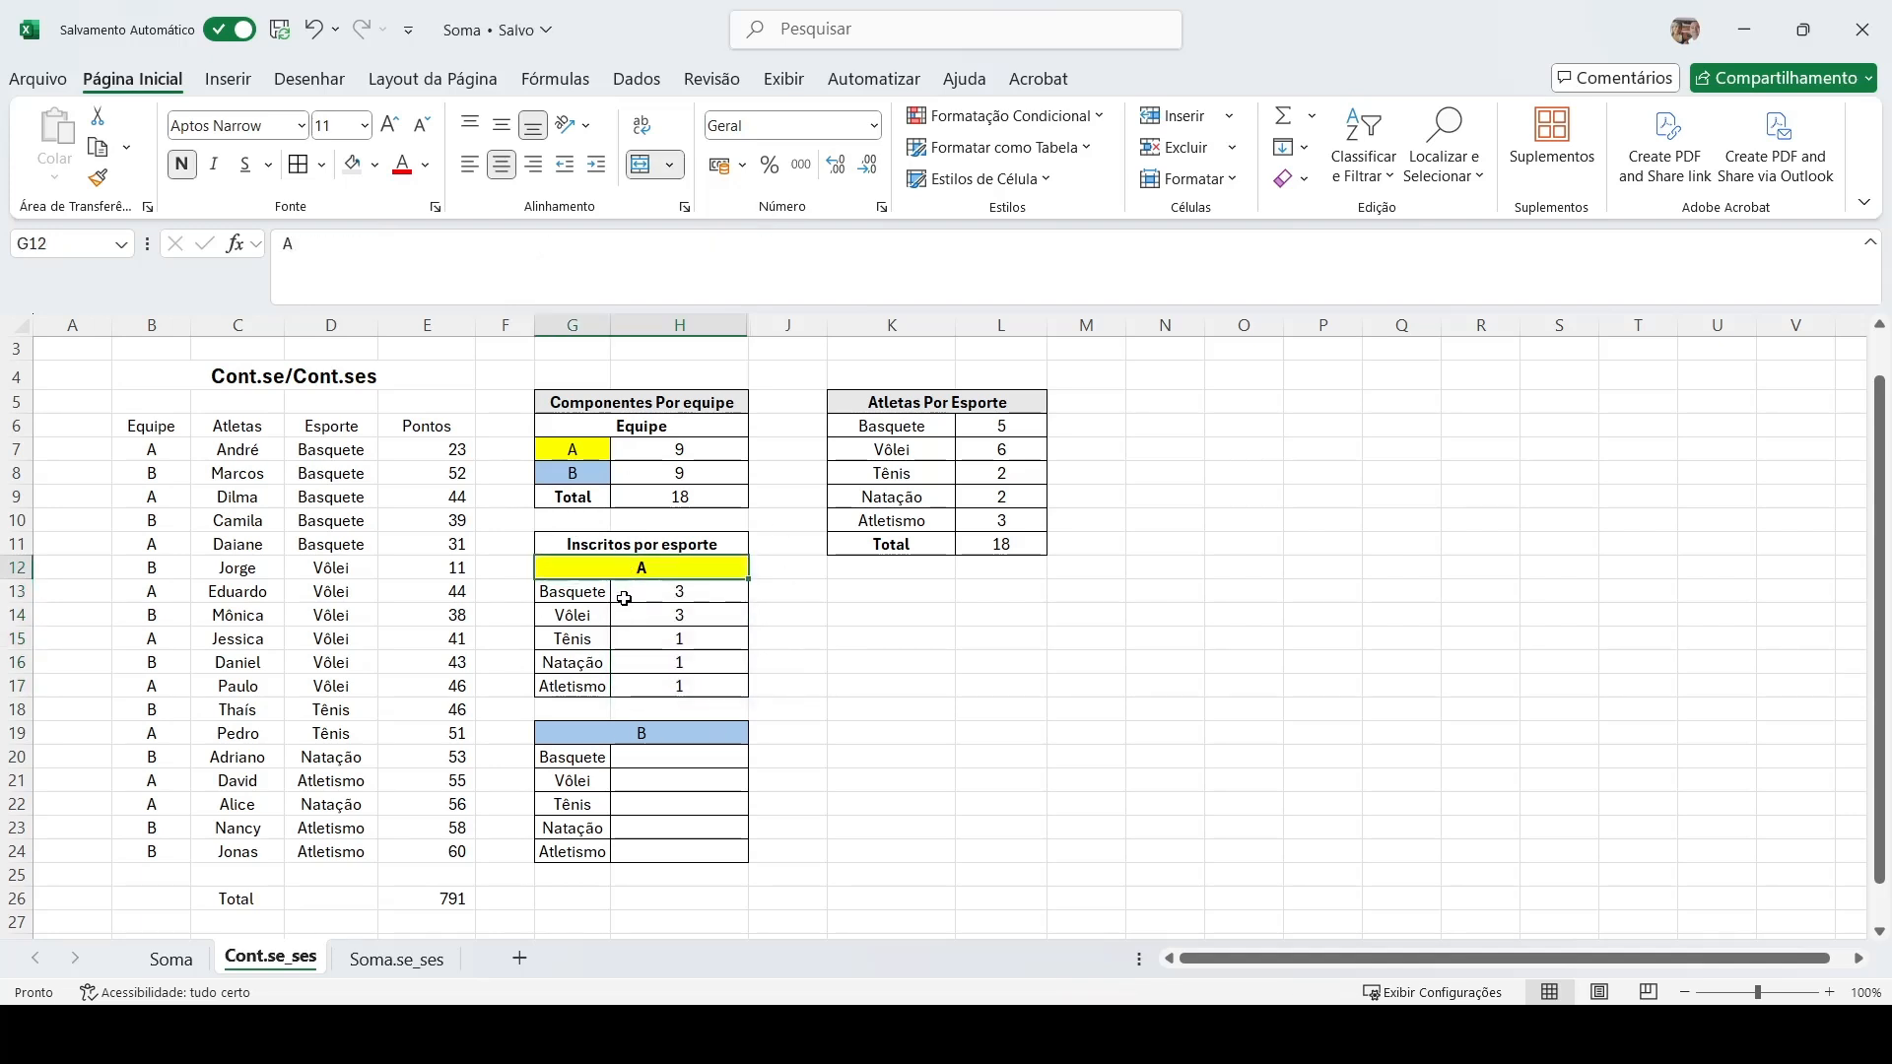
Check each sport in G13:G17 against its team A entrant count and the H13 formula.
click(608, 591)
click(652, 588)
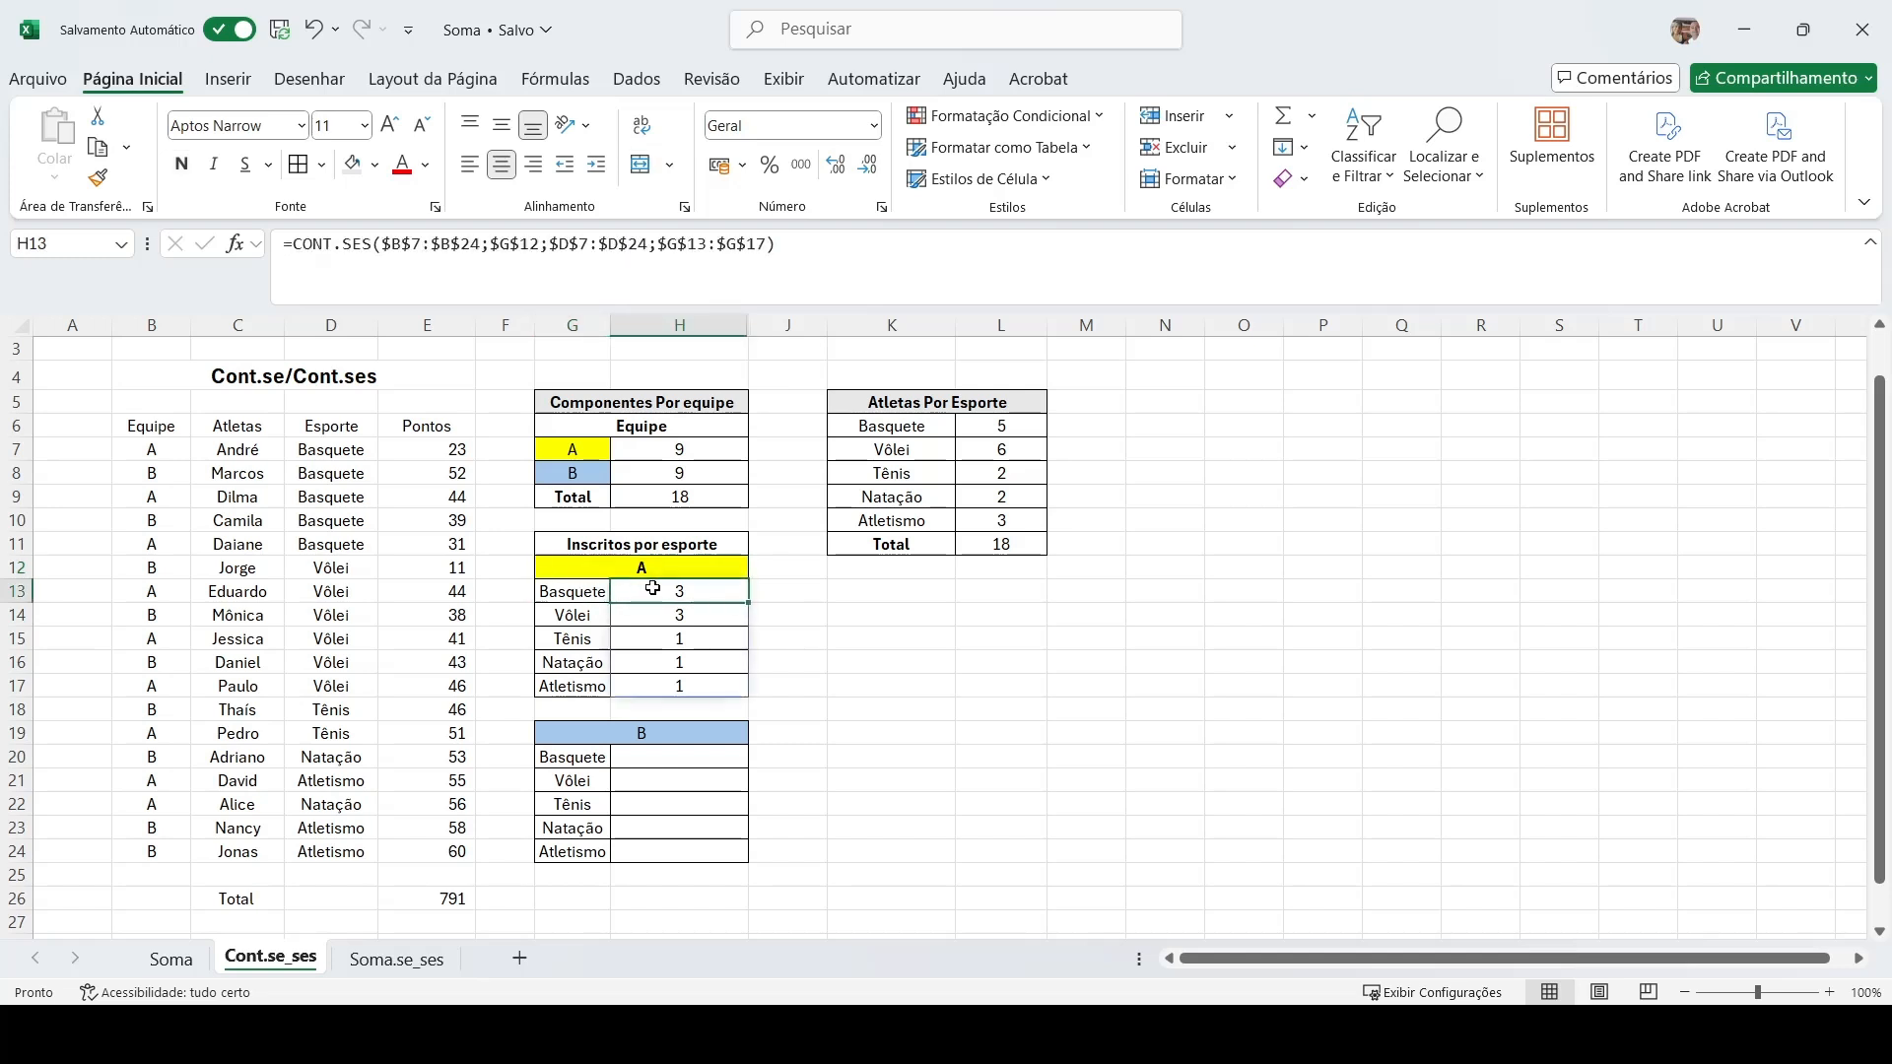
click(607, 564)
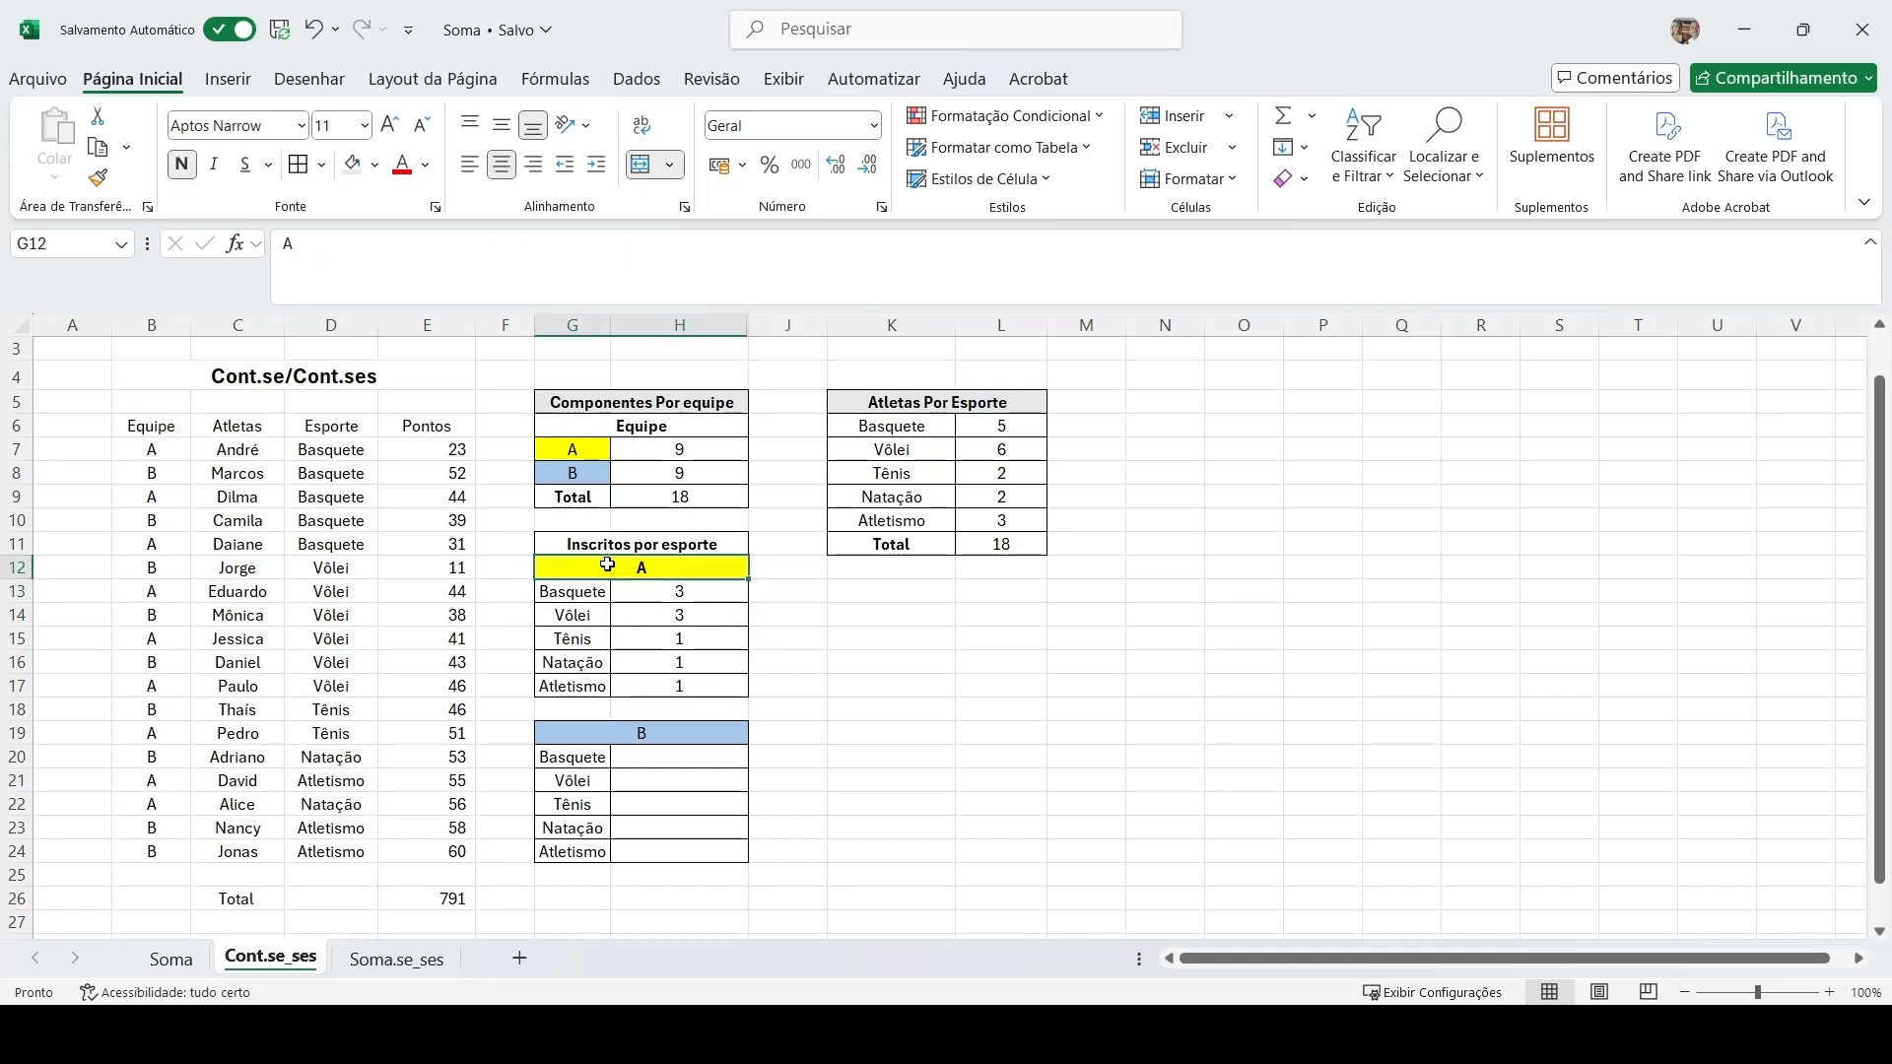
click(636, 594)
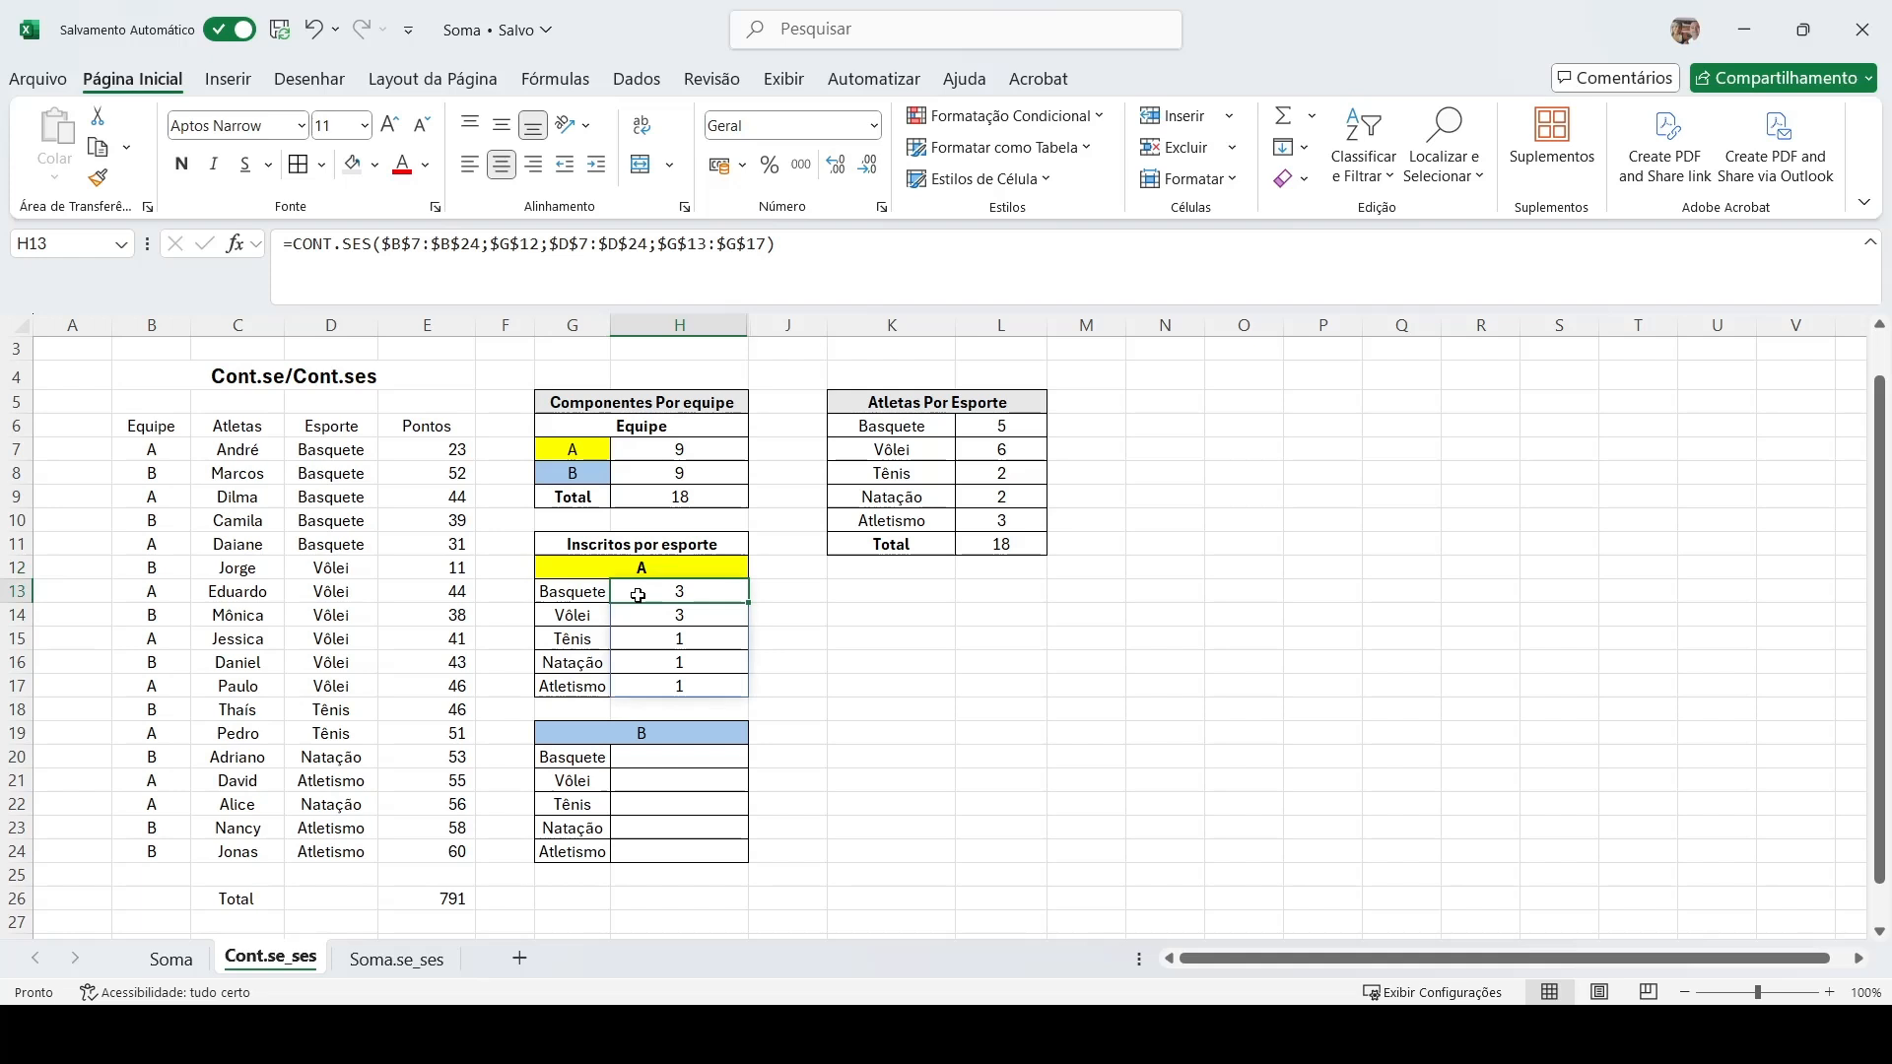
click(584, 595)
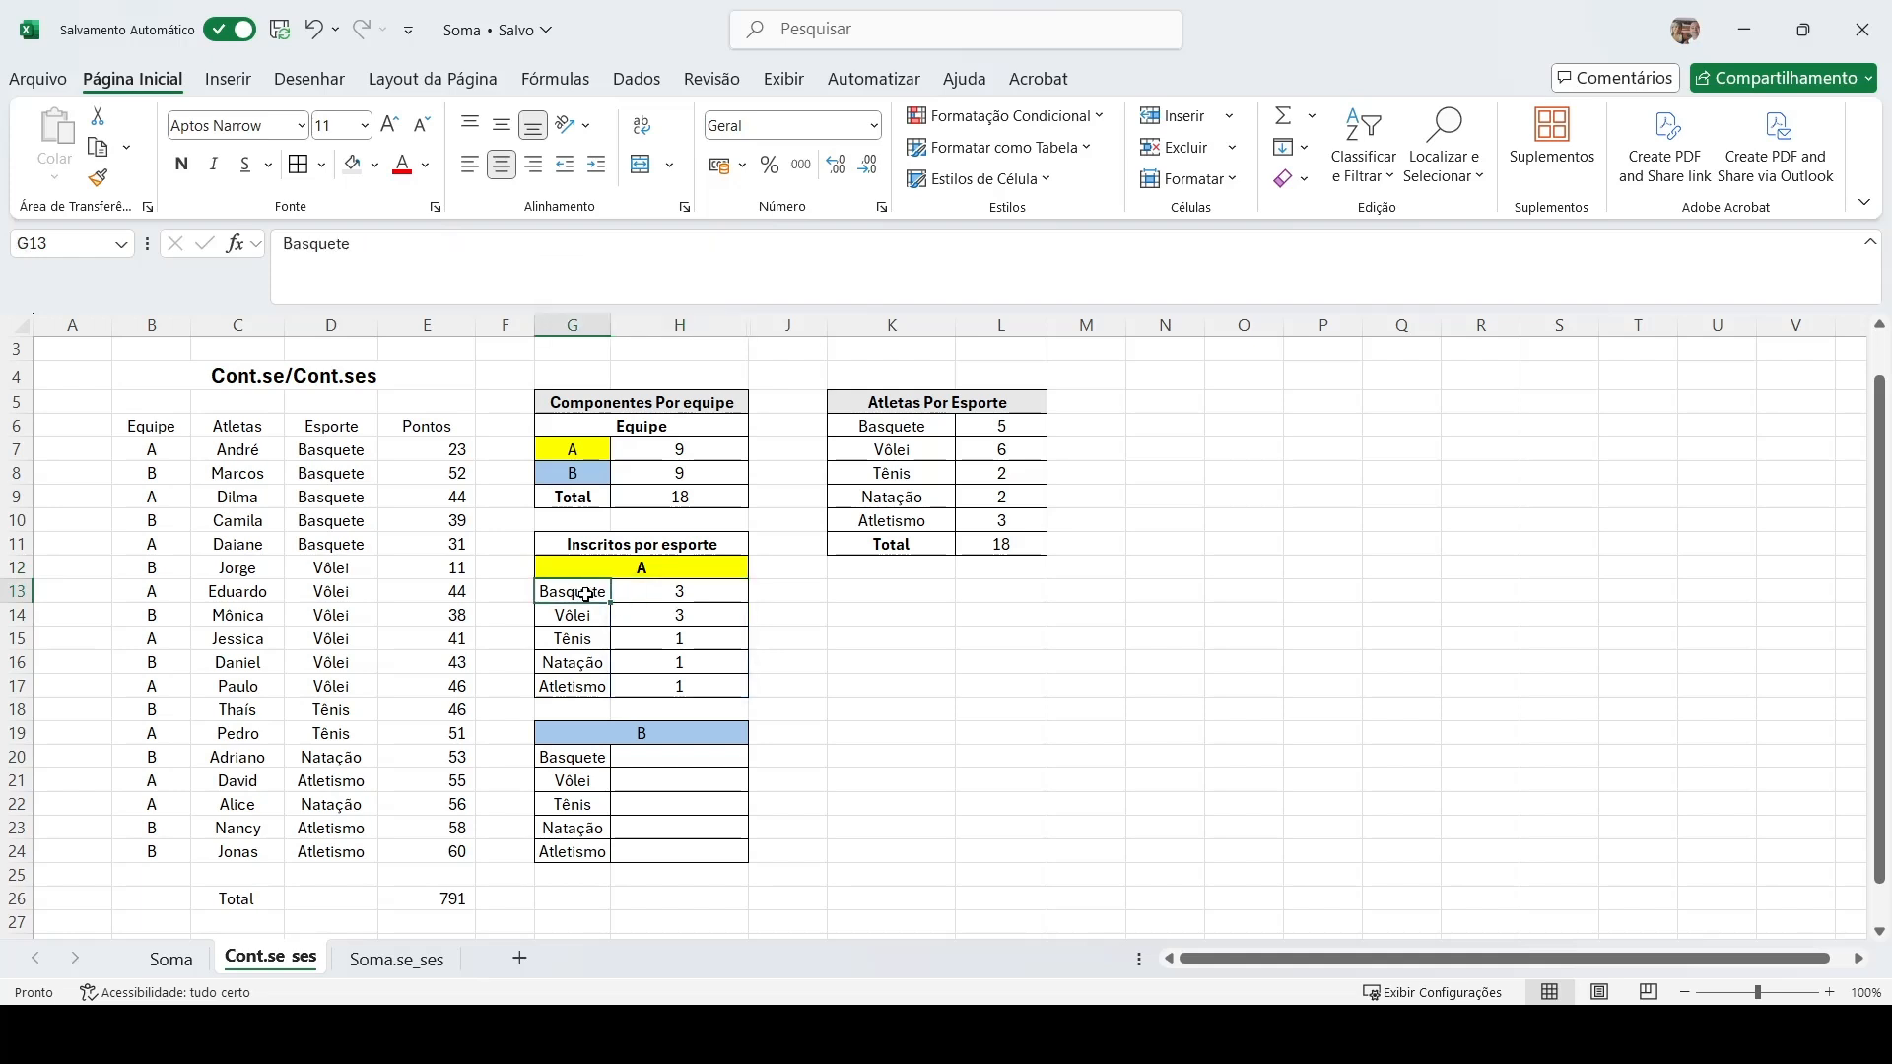
click(623, 613)
click(585, 612)
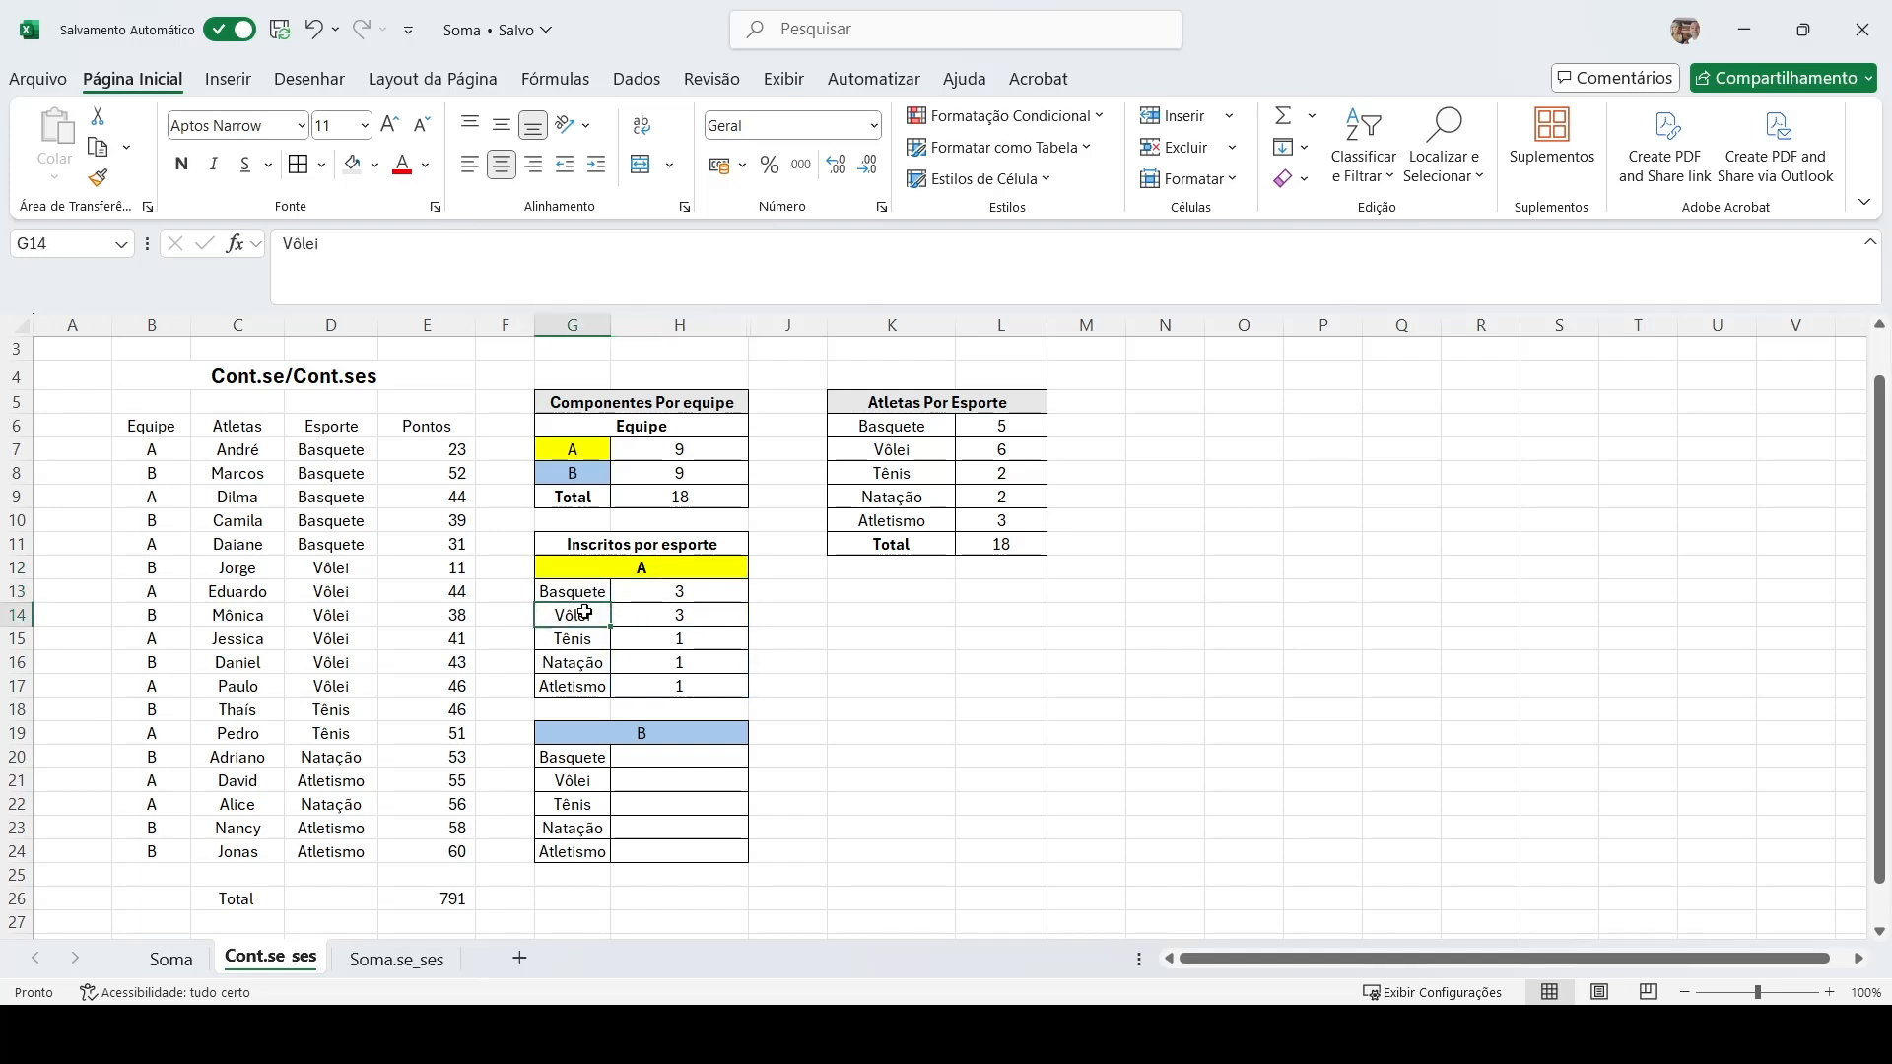
click(641, 641)
click(595, 641)
click(621, 660)
click(584, 660)
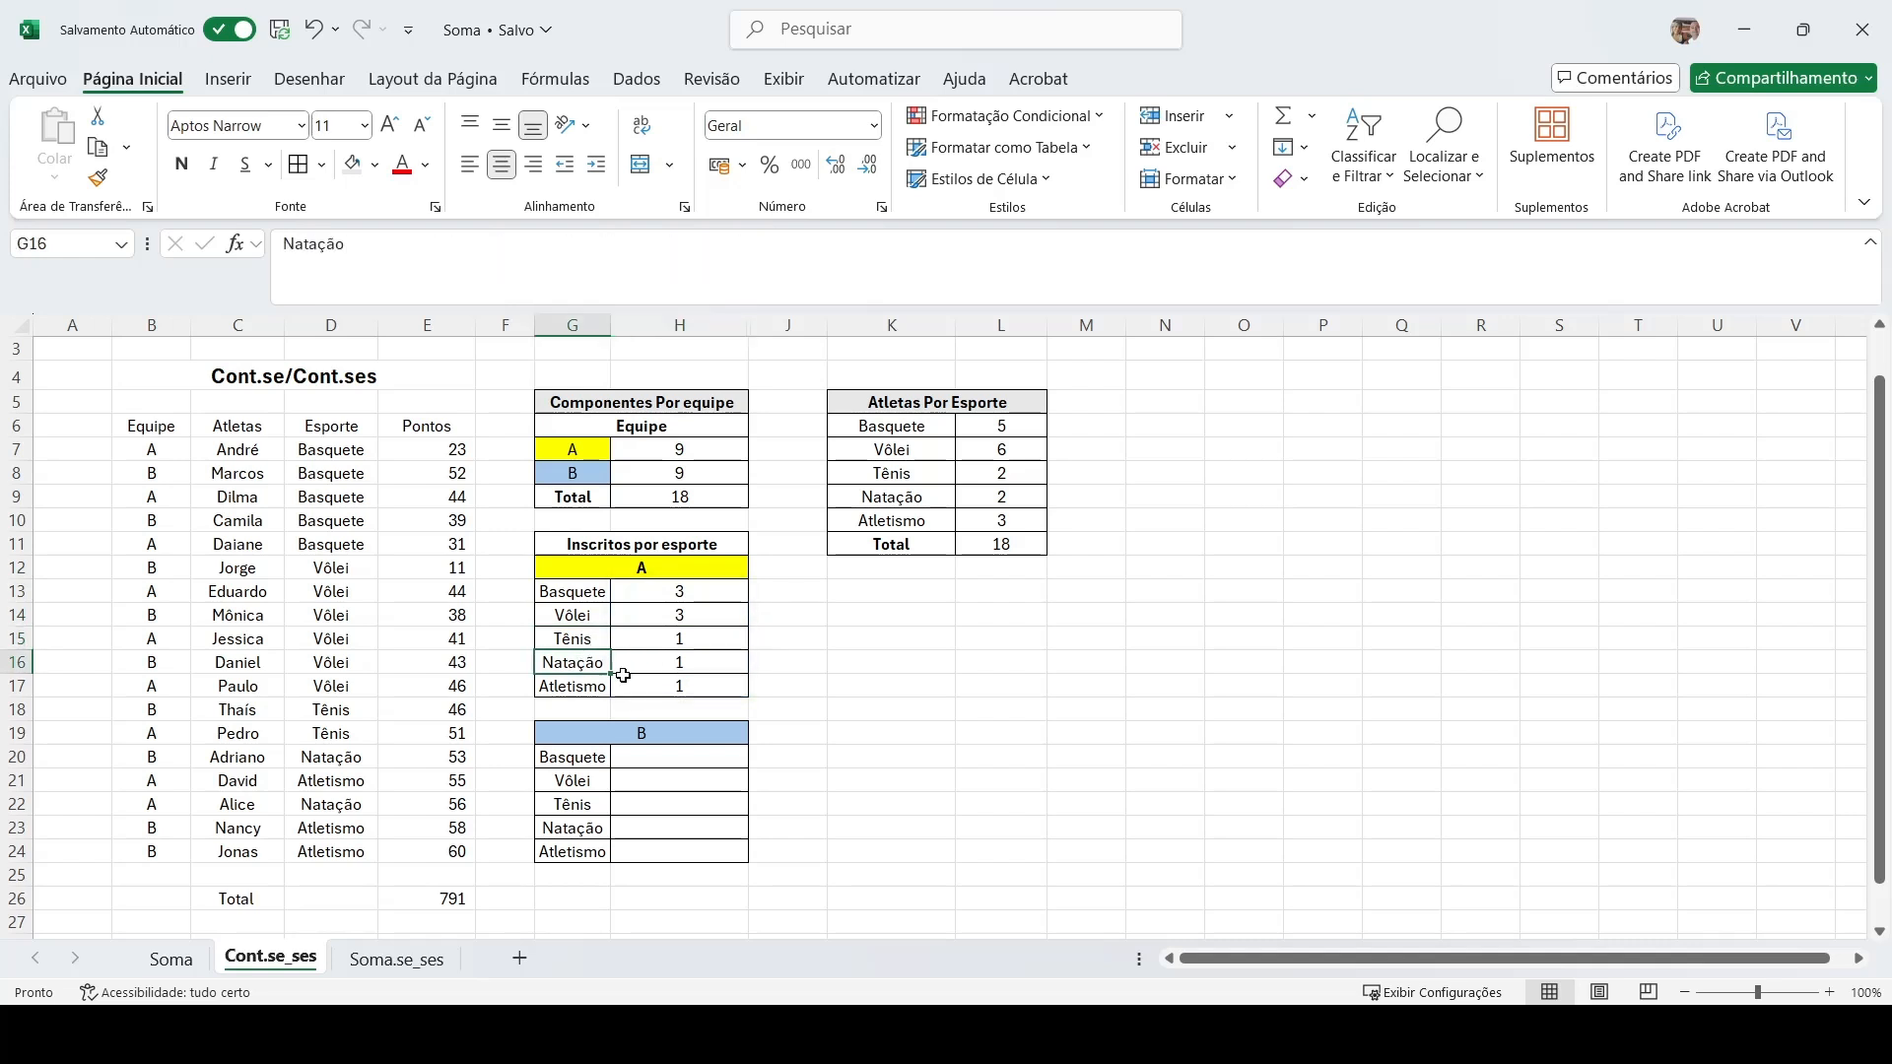
click(645, 685)
click(595, 684)
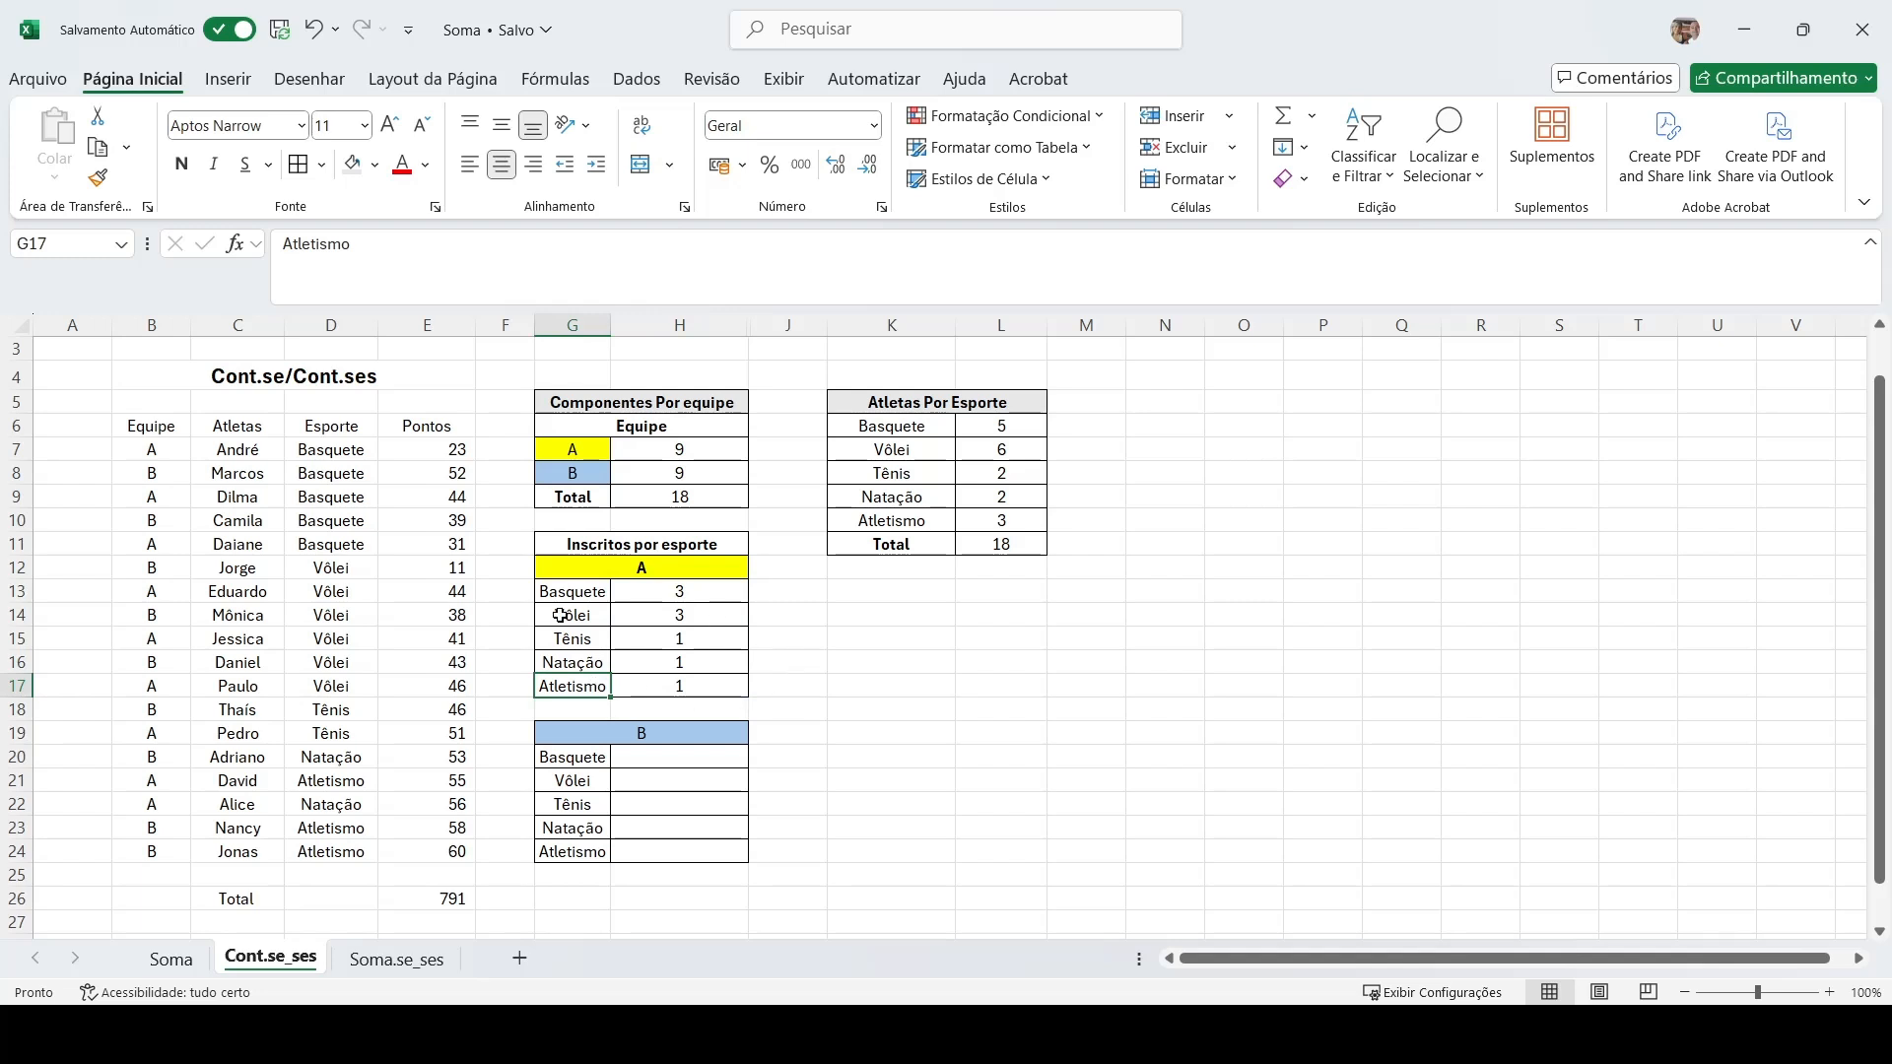
Start a CONT.SES formula in H20 with the sport range $D$7:$D$24 and the criteria $G$20:$G$24.
click(711, 756)
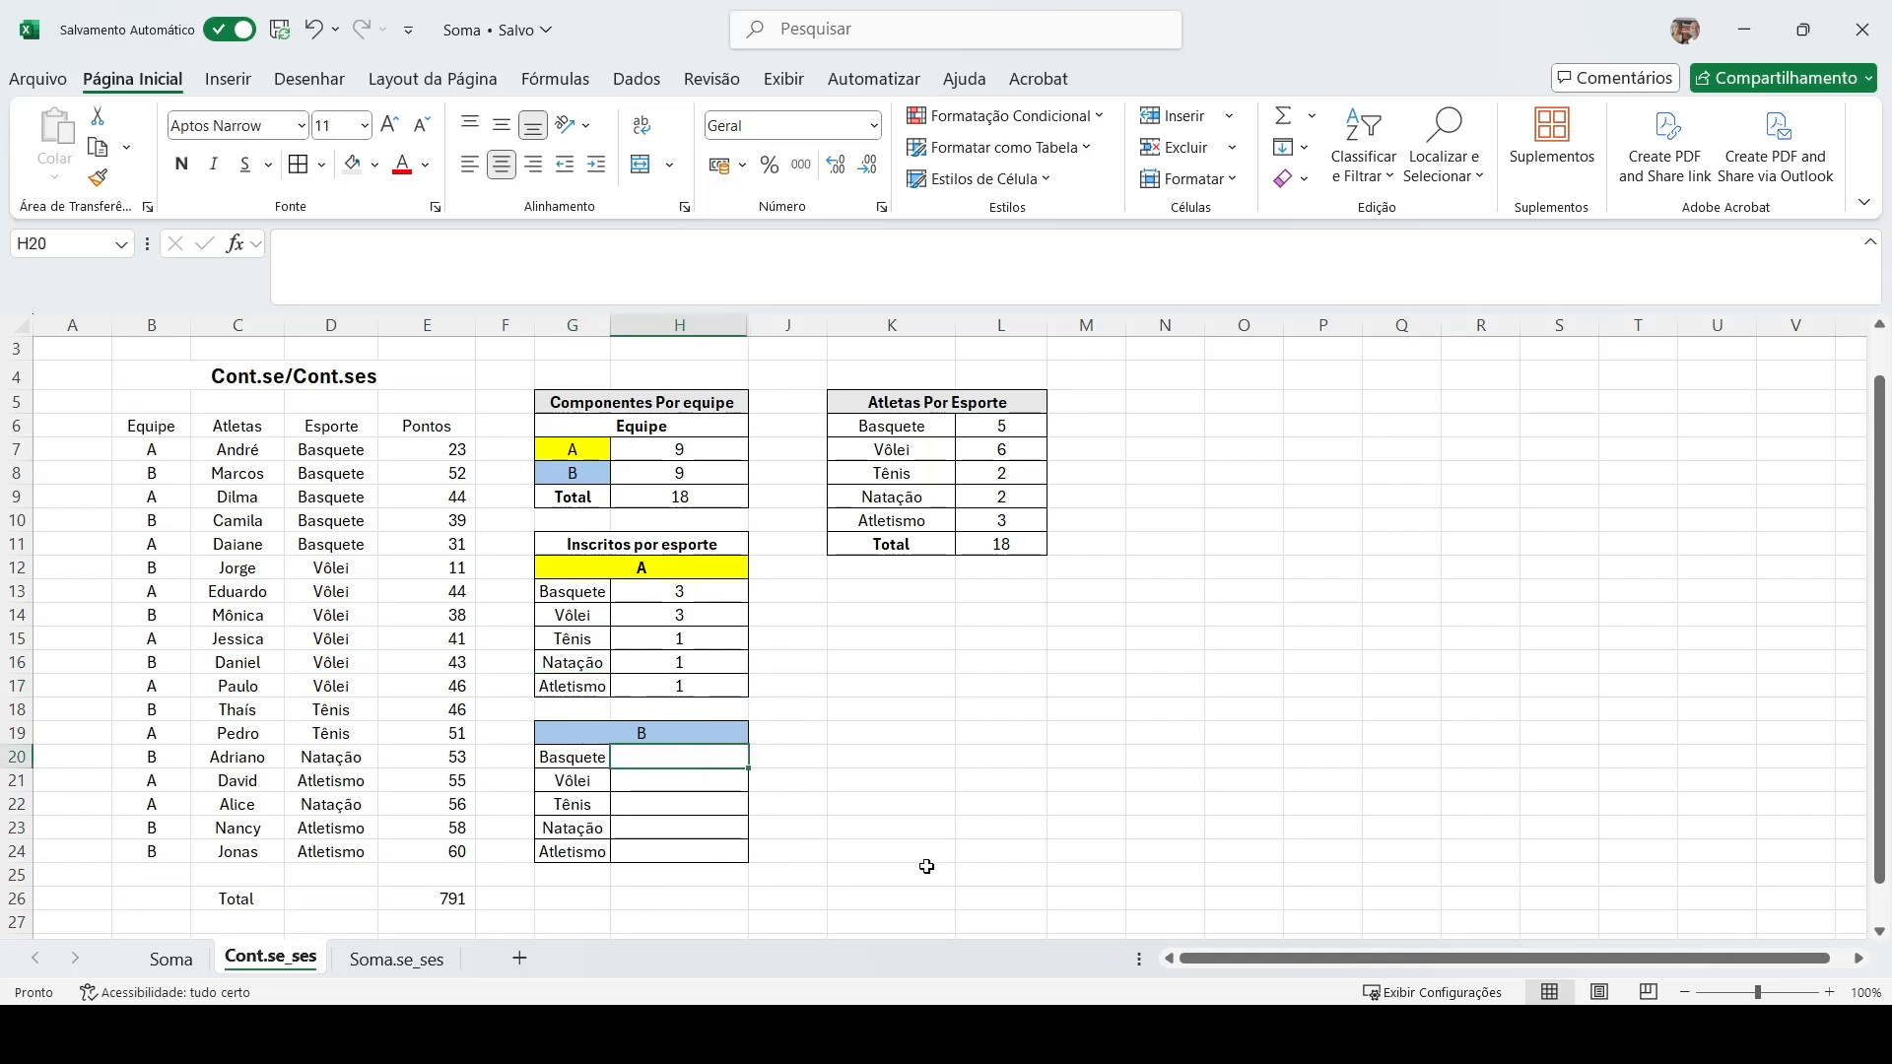
text(=)
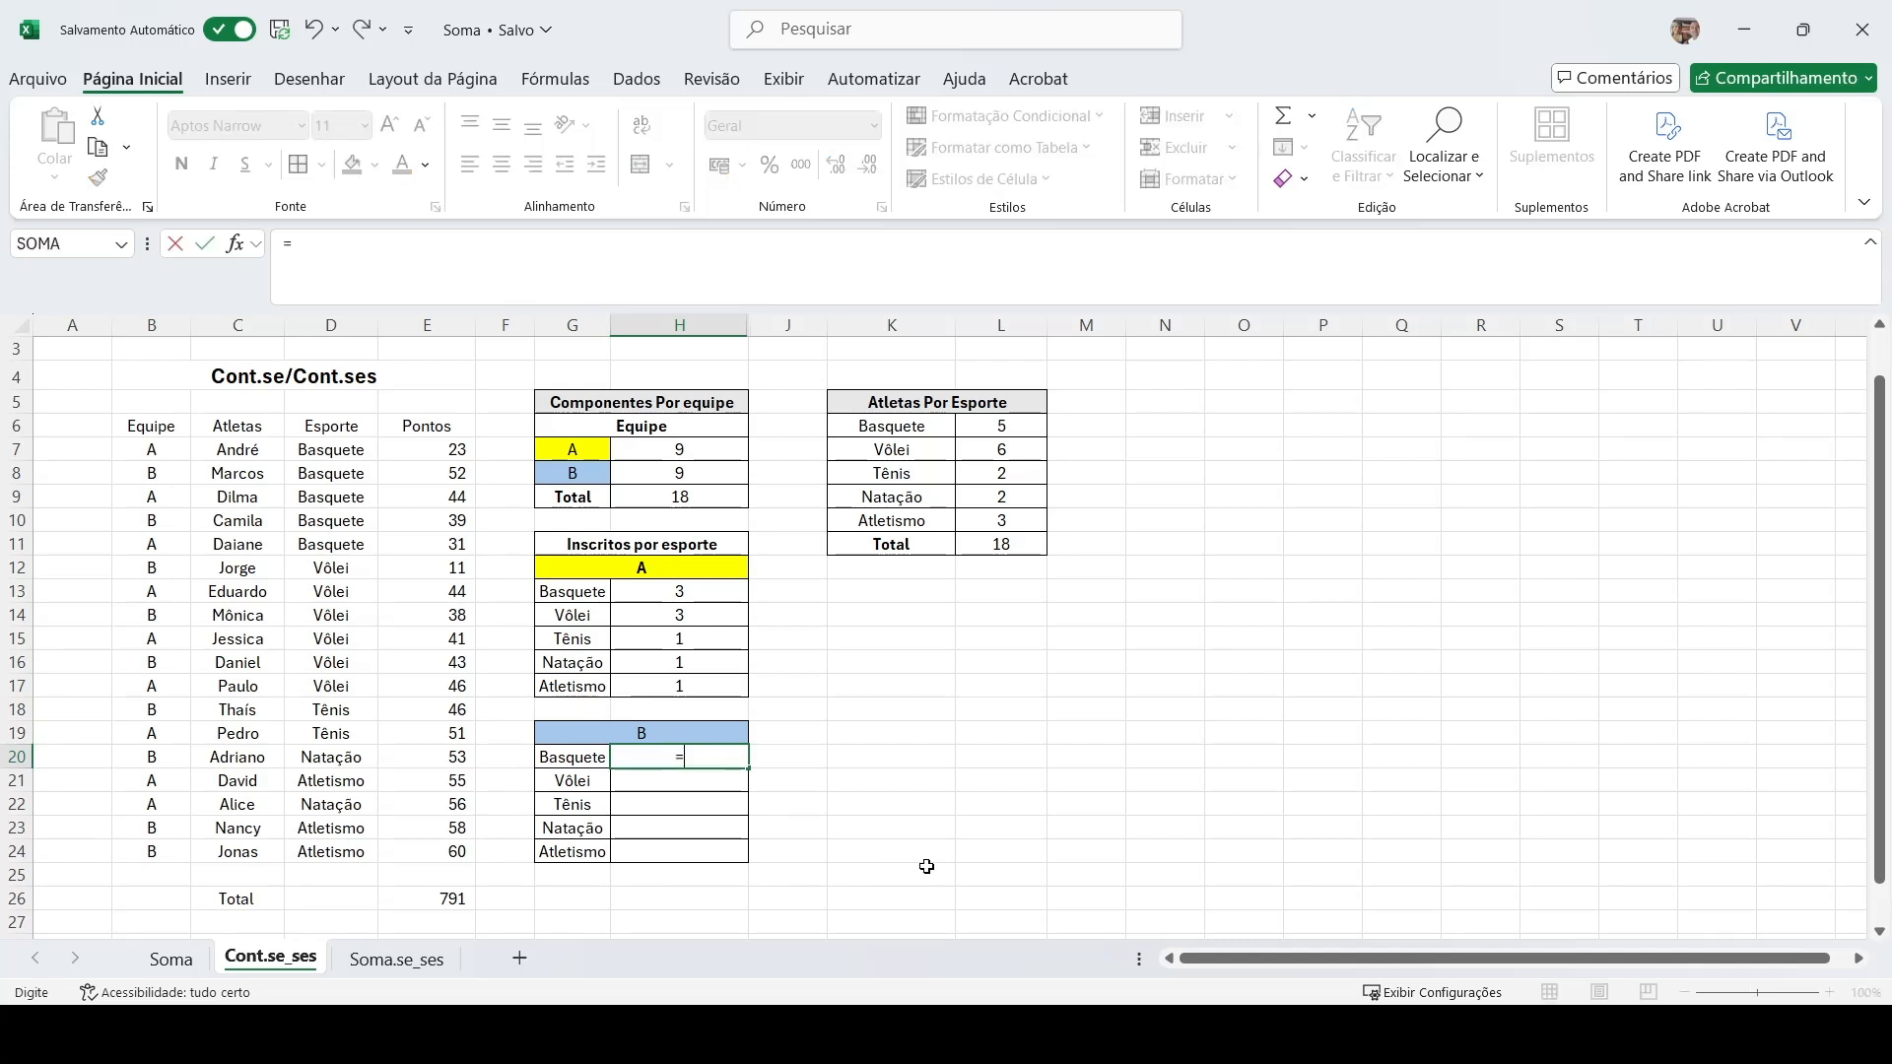
text(cont.ses()
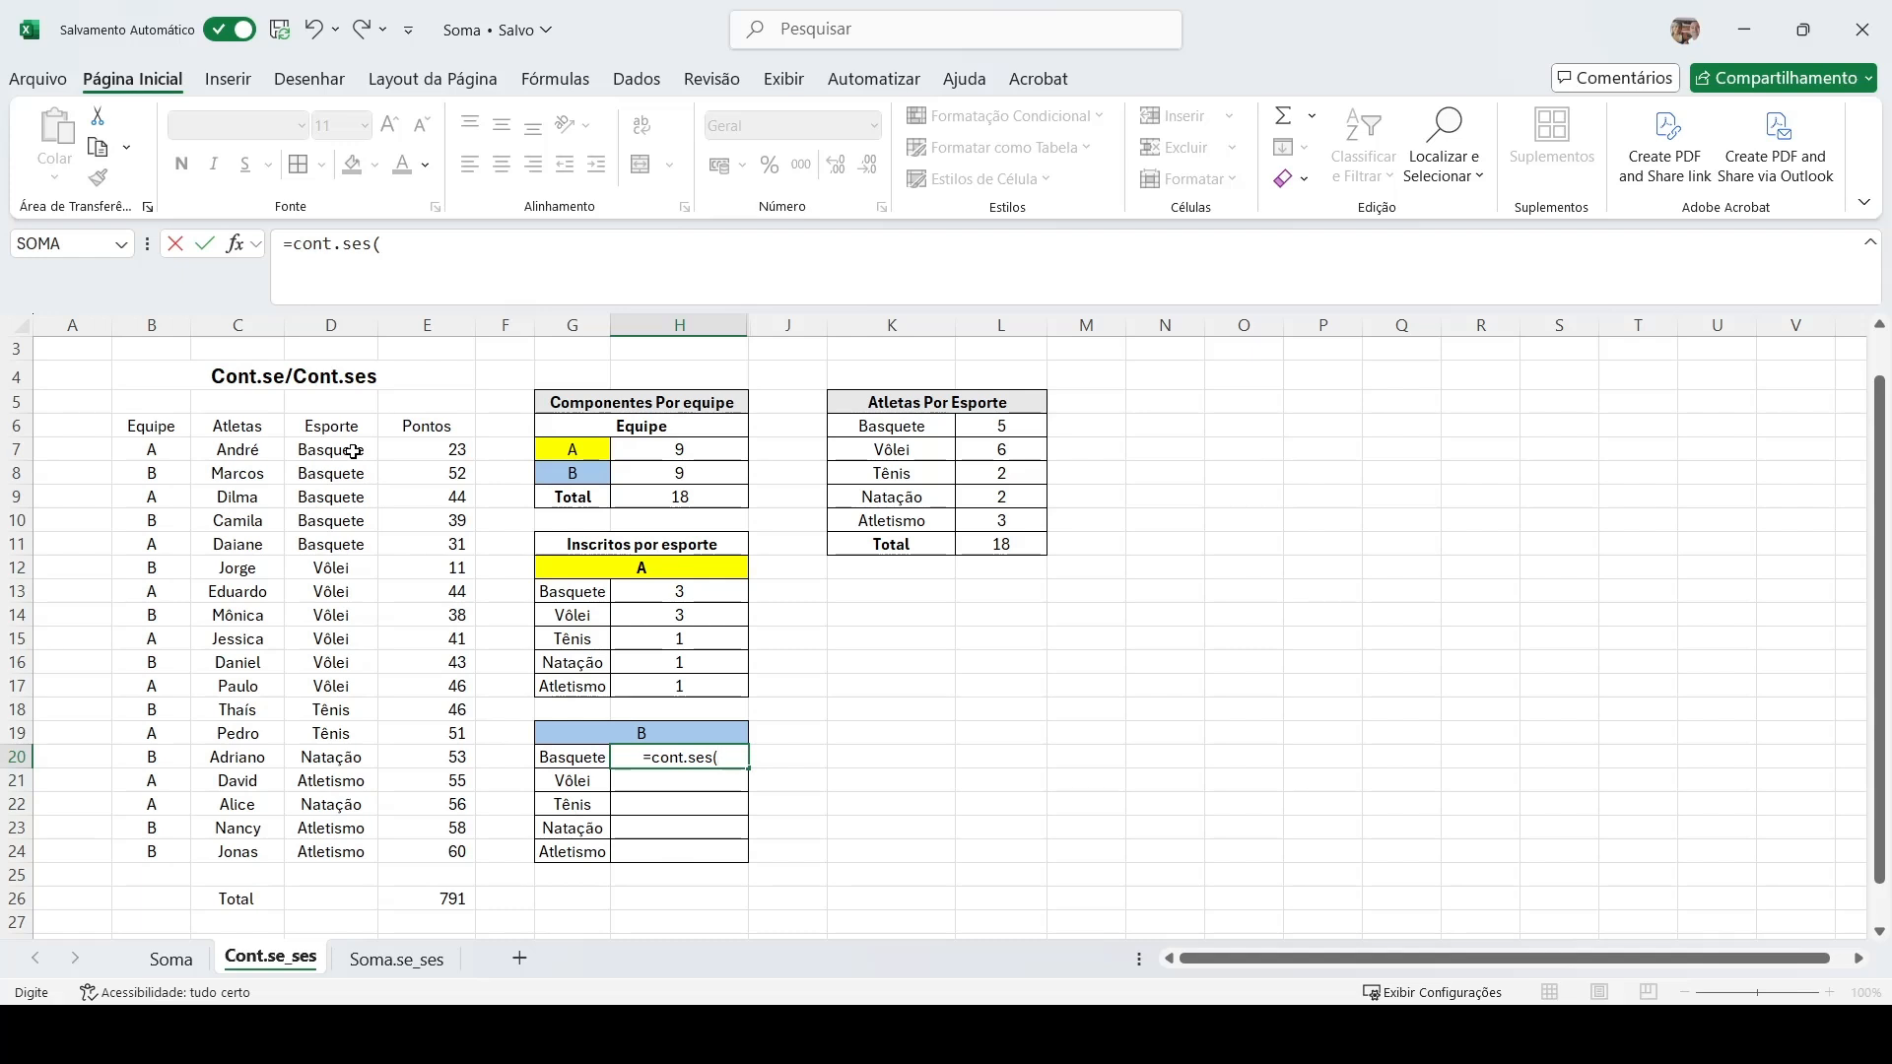
drag(353, 451, 353, 853)
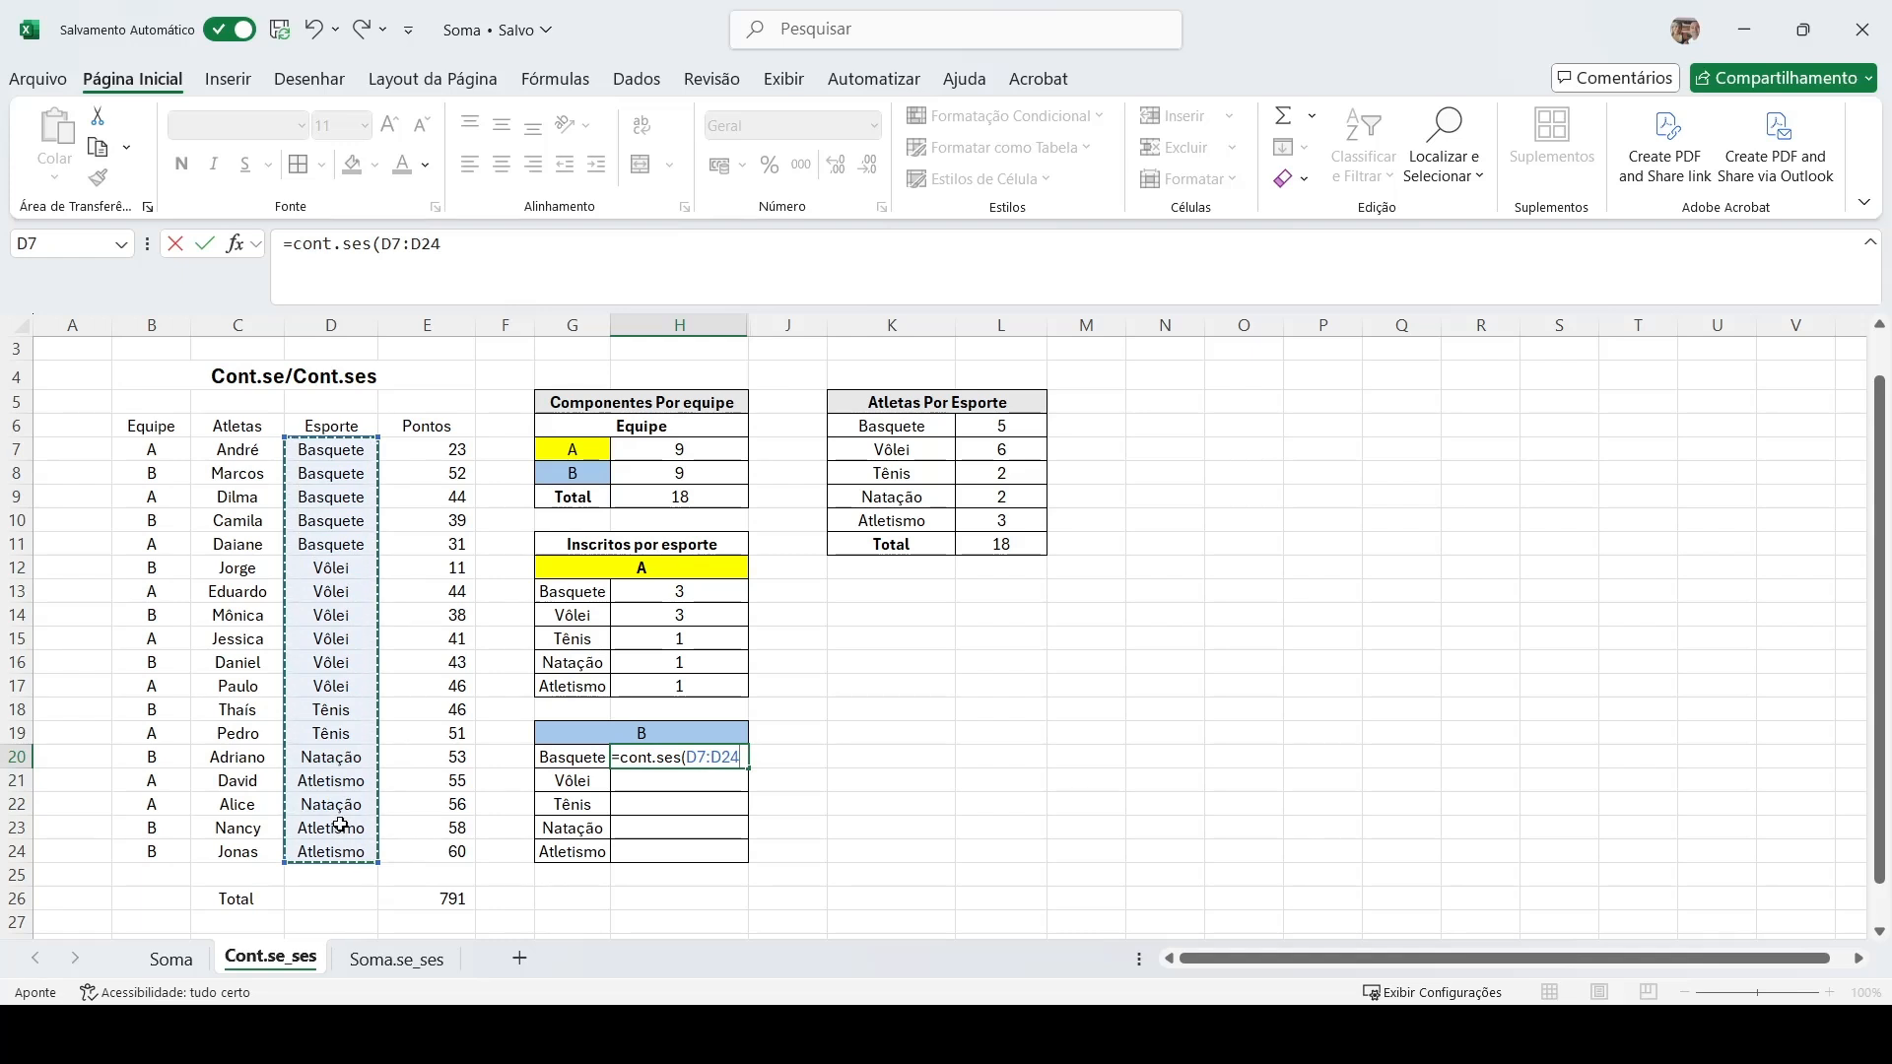
key(F4)
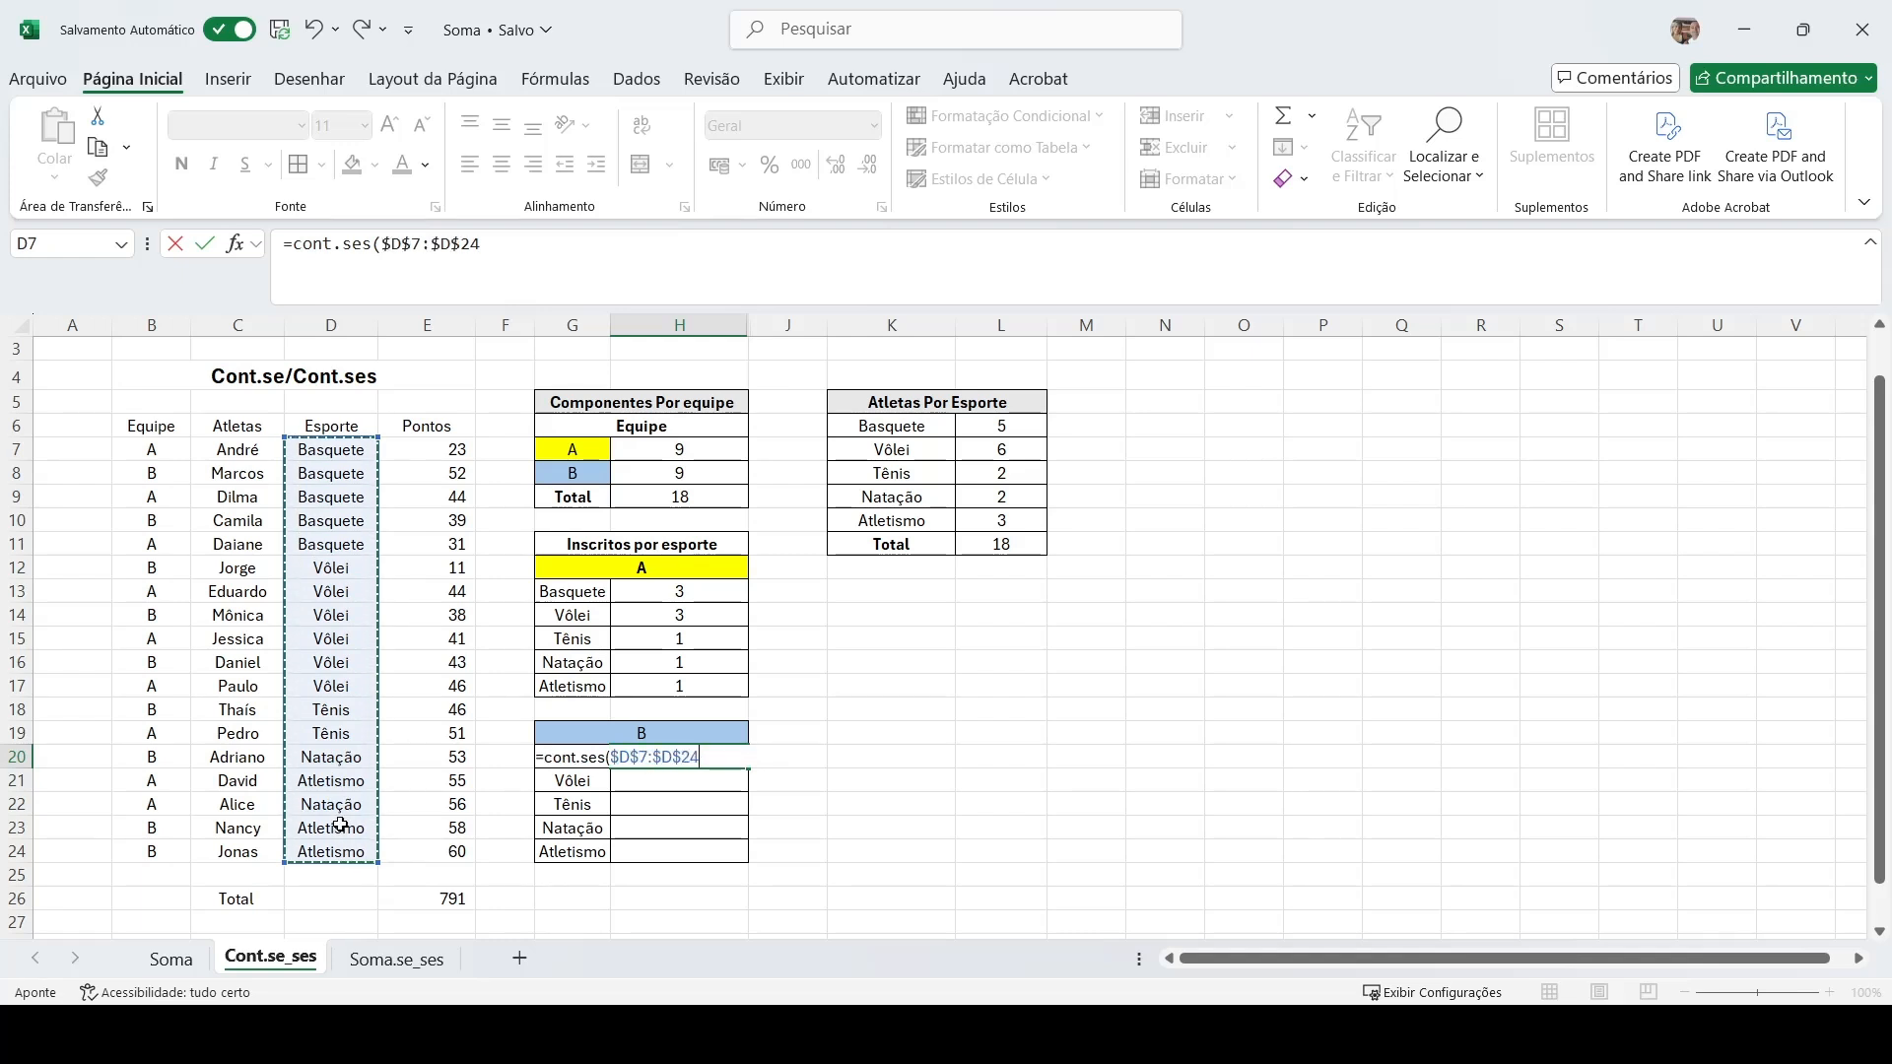
text(;)
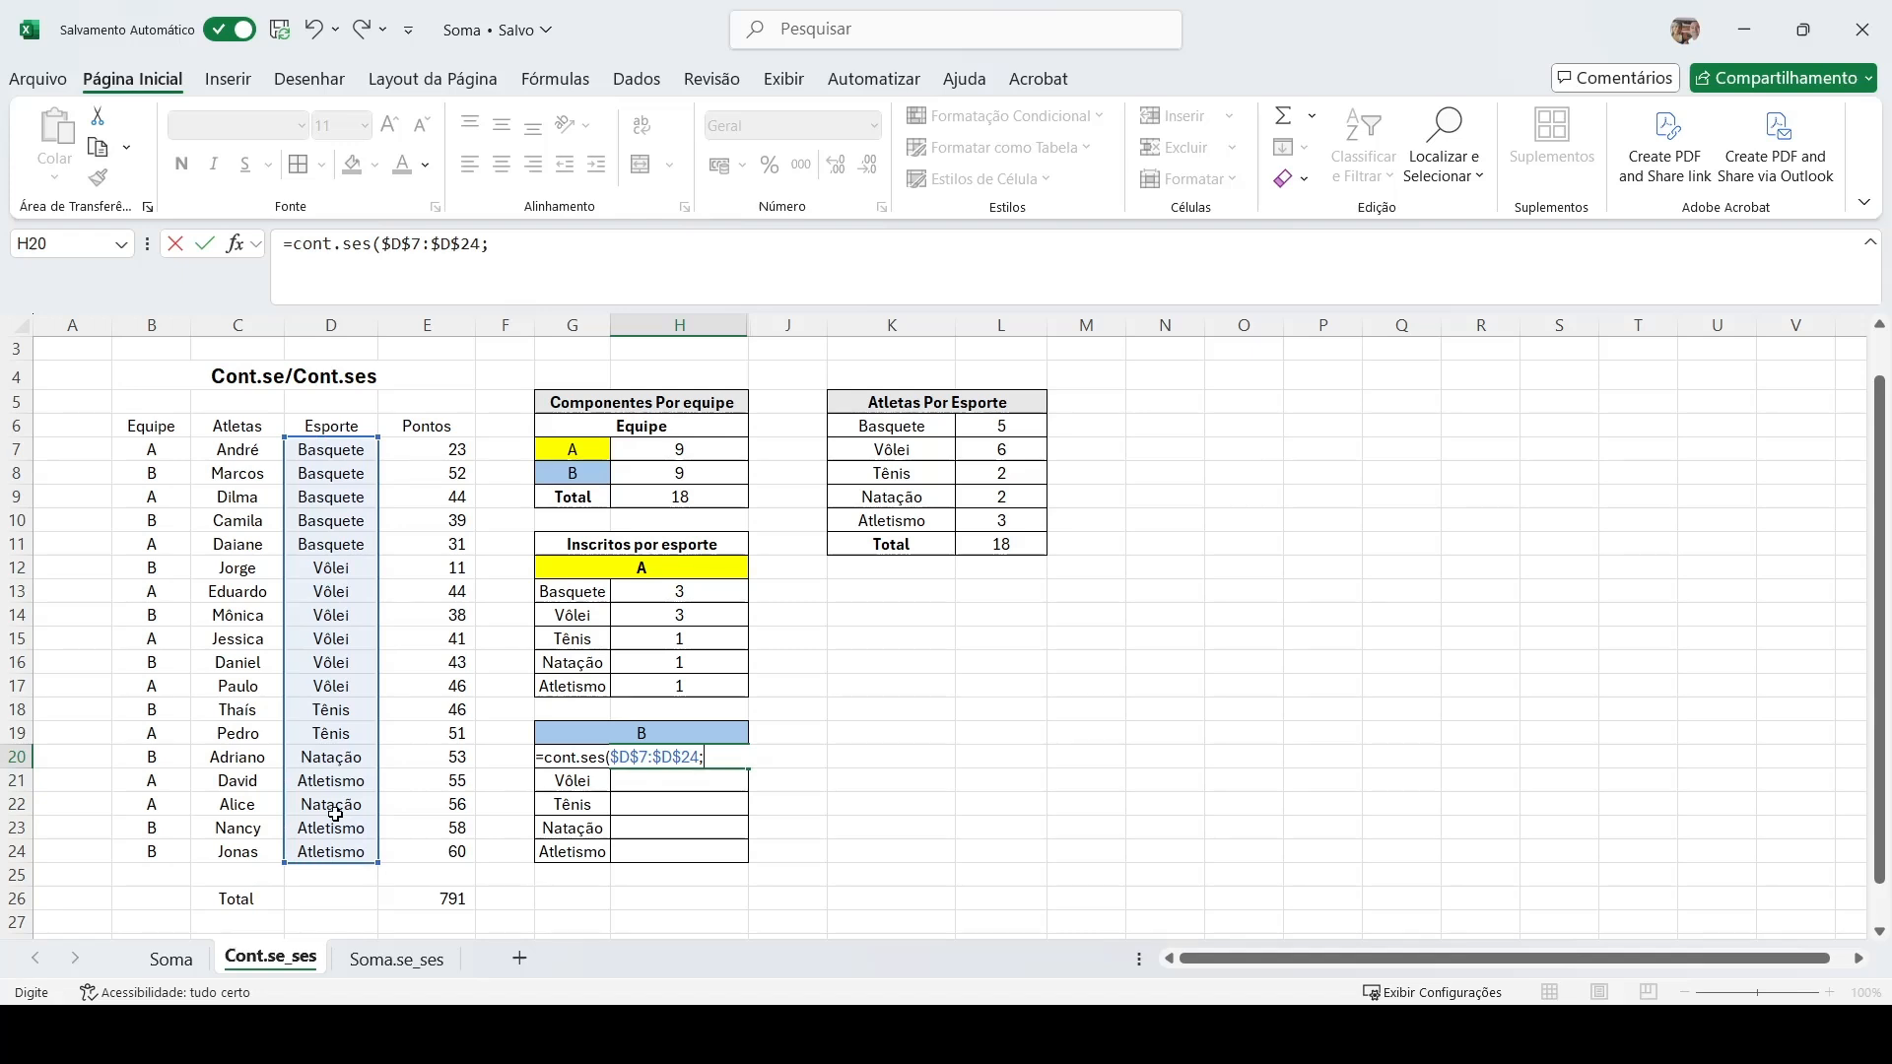
drag(586, 853, 578, 758)
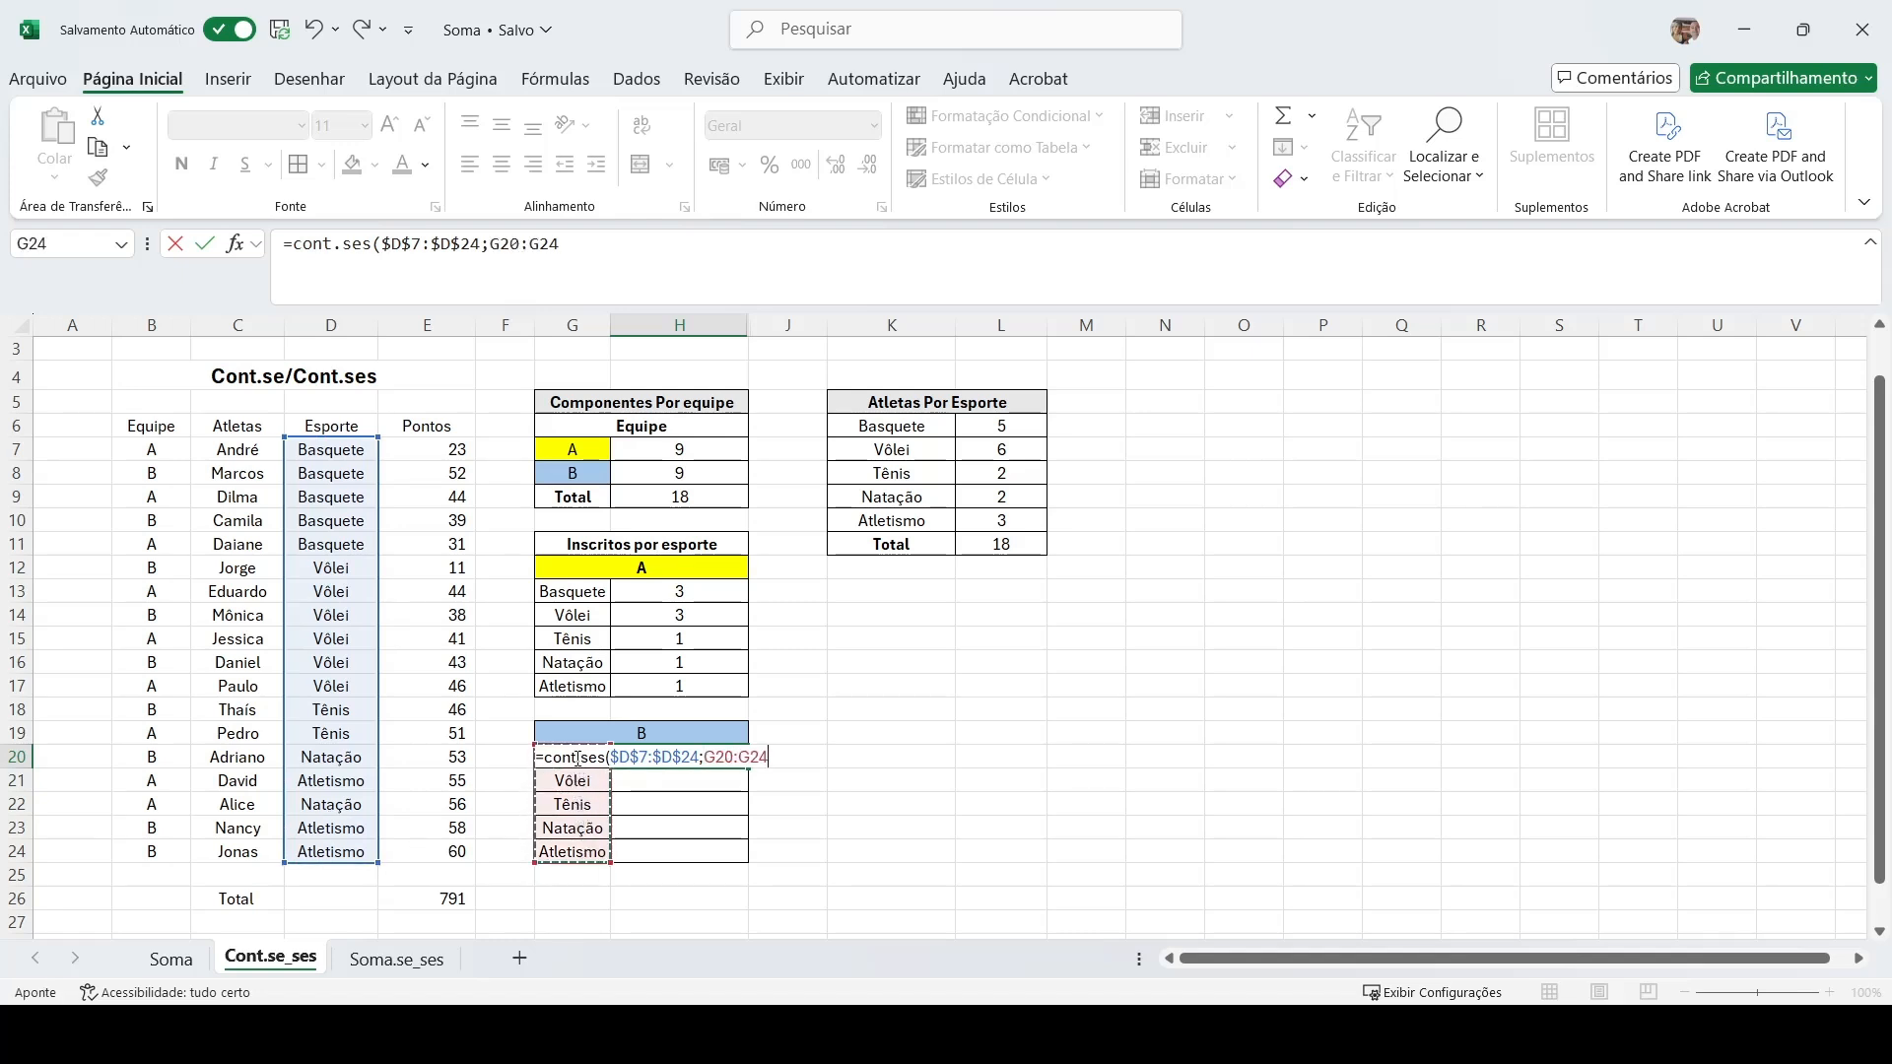
key(F4)
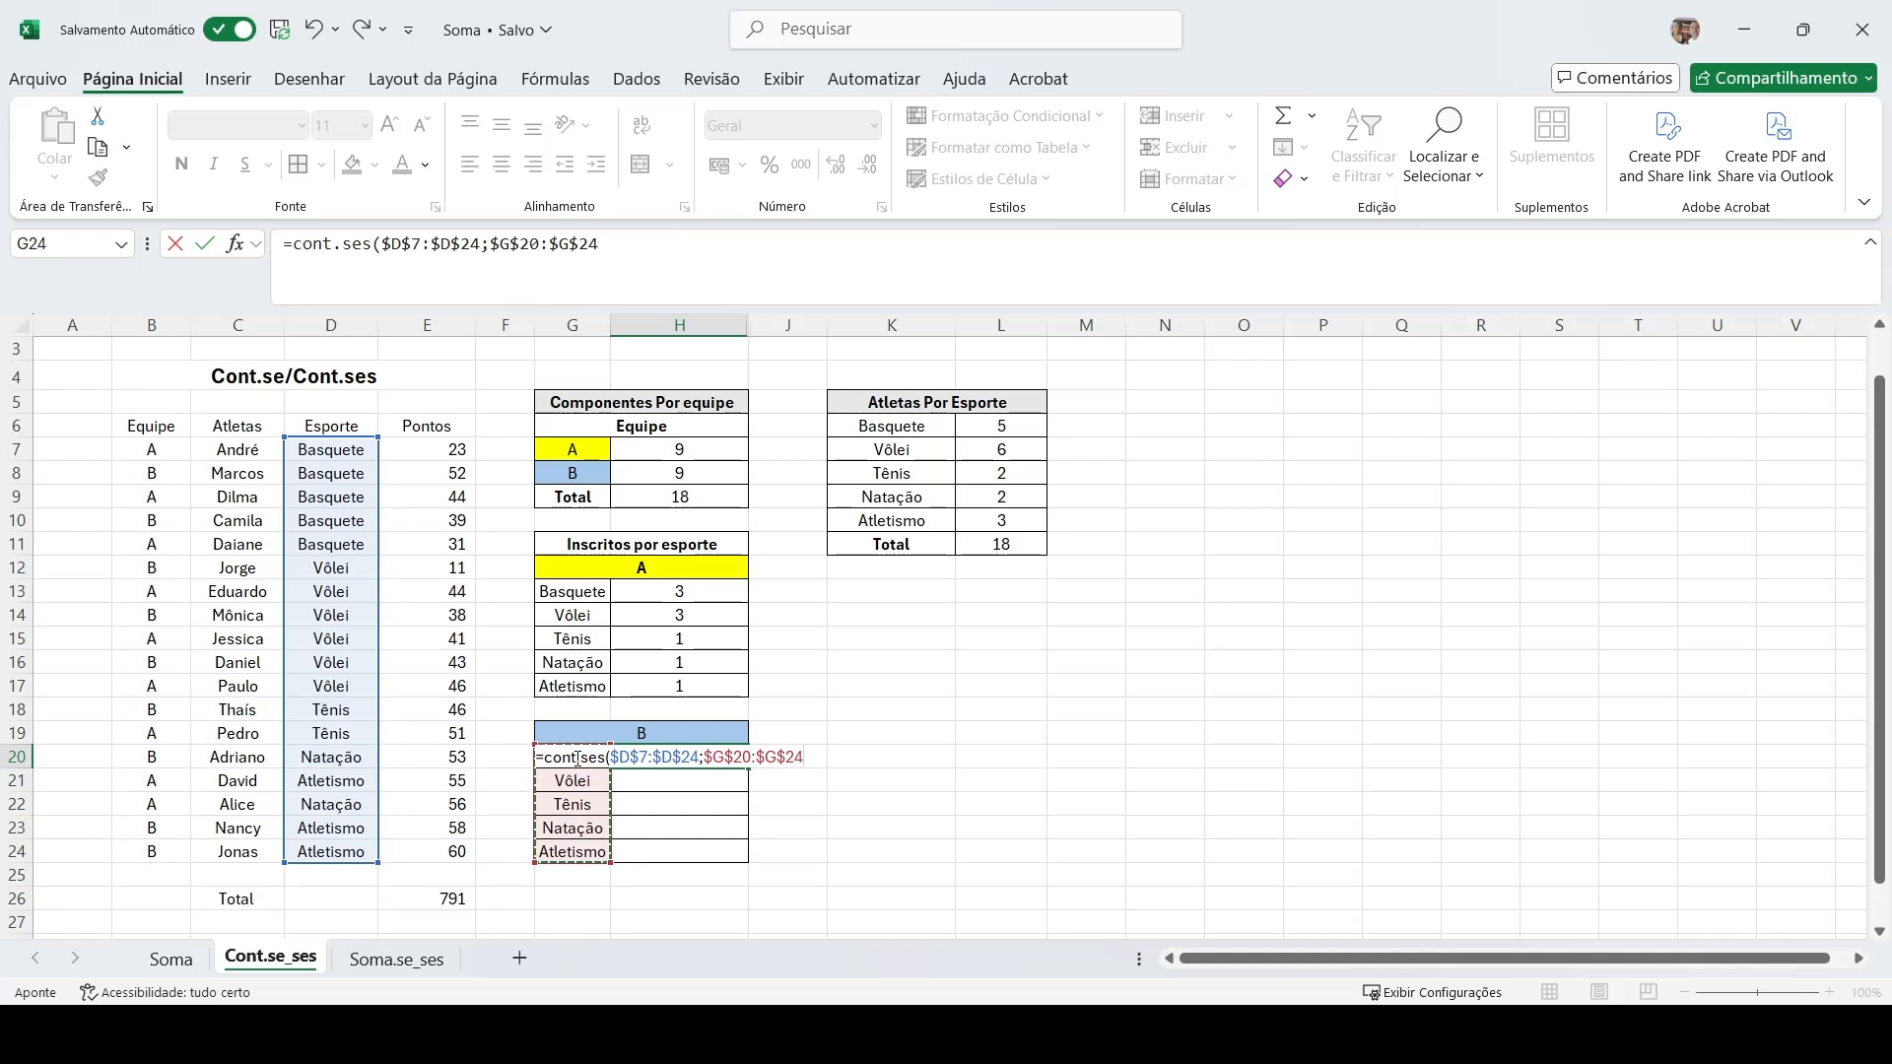
text(;)
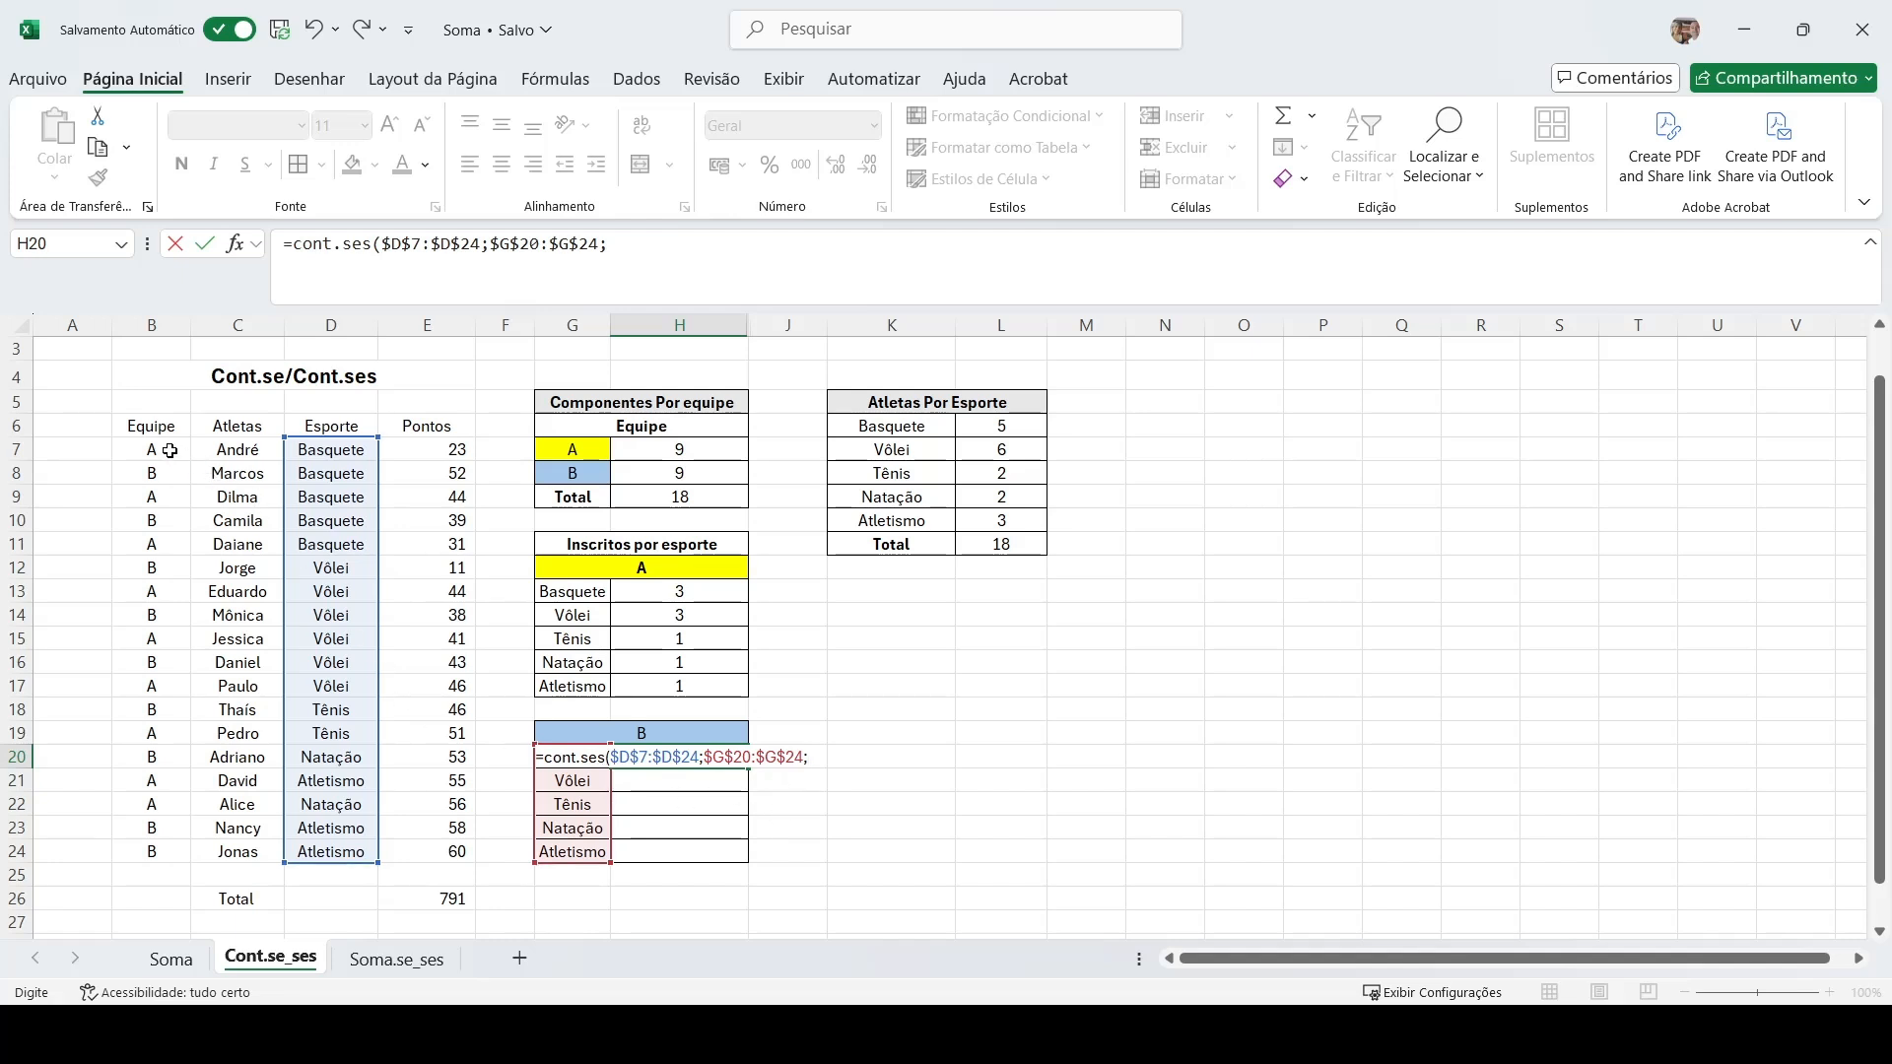
Complete the CONT.SES formula in H20 with the team range $B$7:$B$24 and team B's cell $G$19 as criterion.
drag(170, 450, 175, 847)
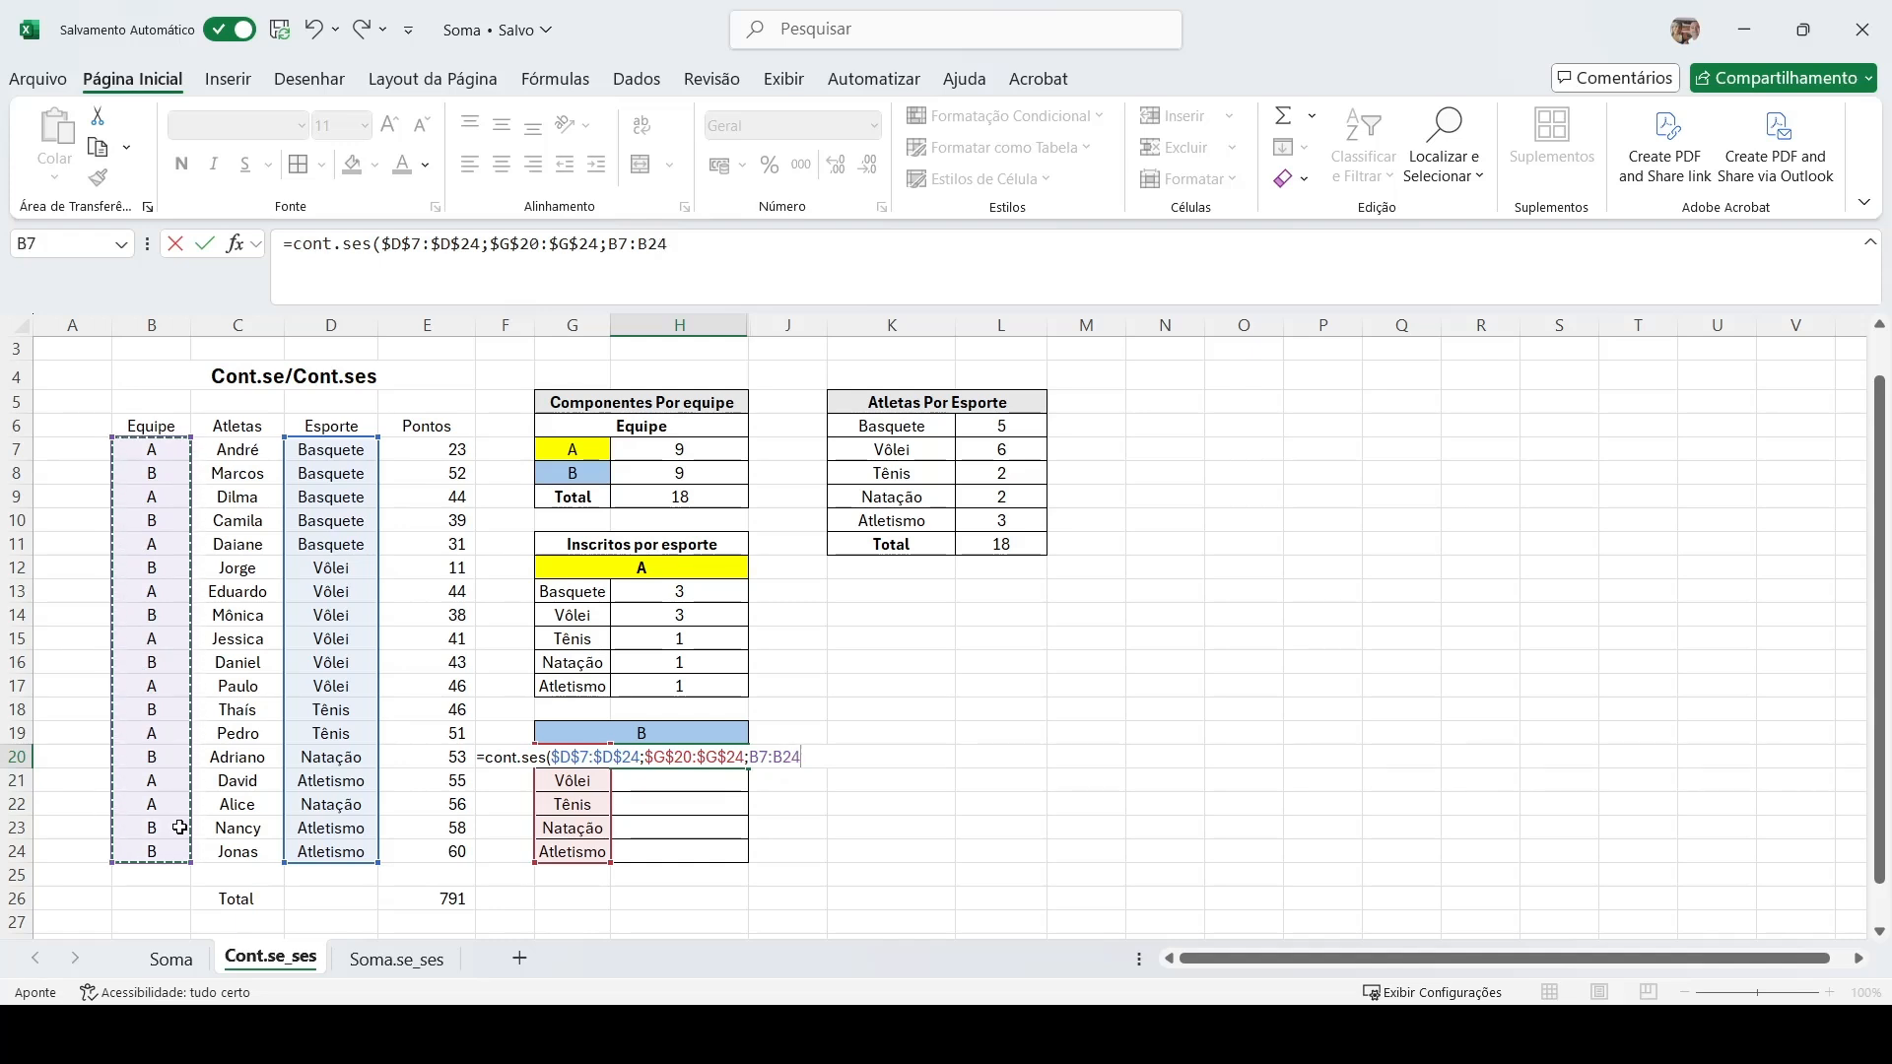
key(F4)
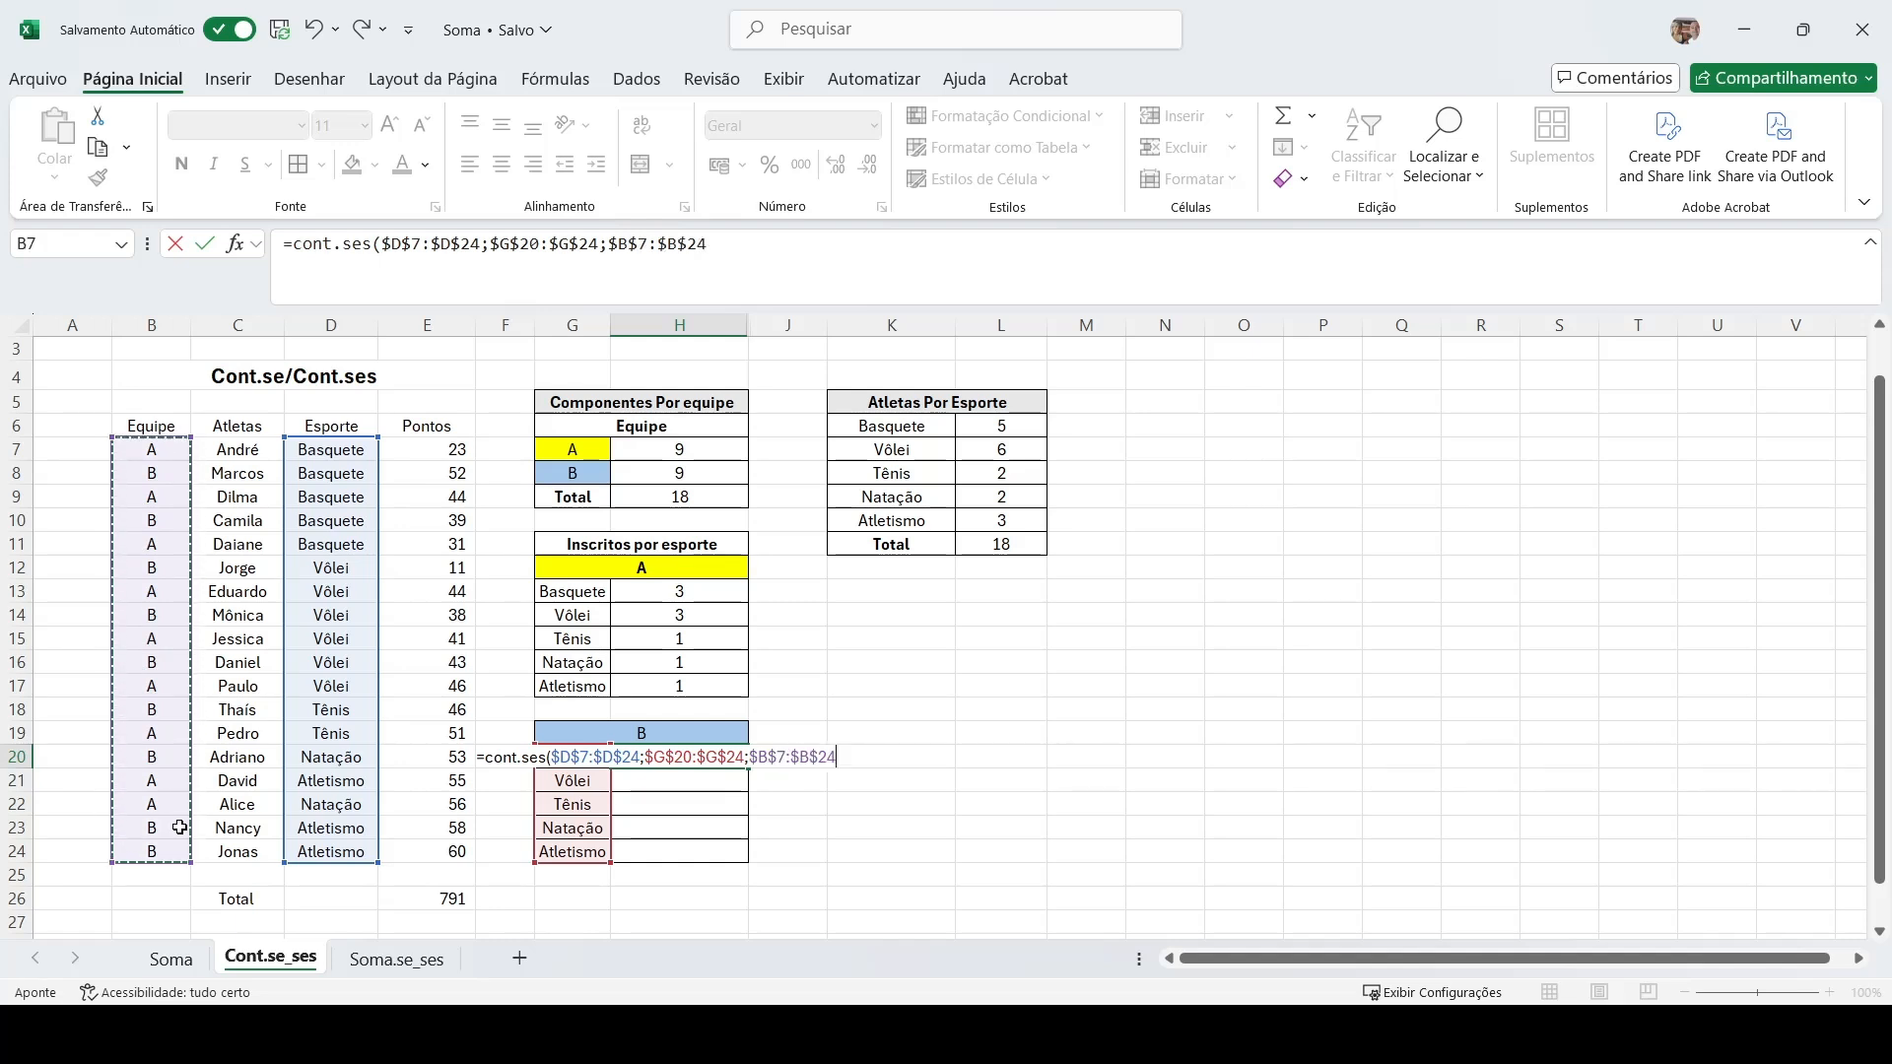
text(;)
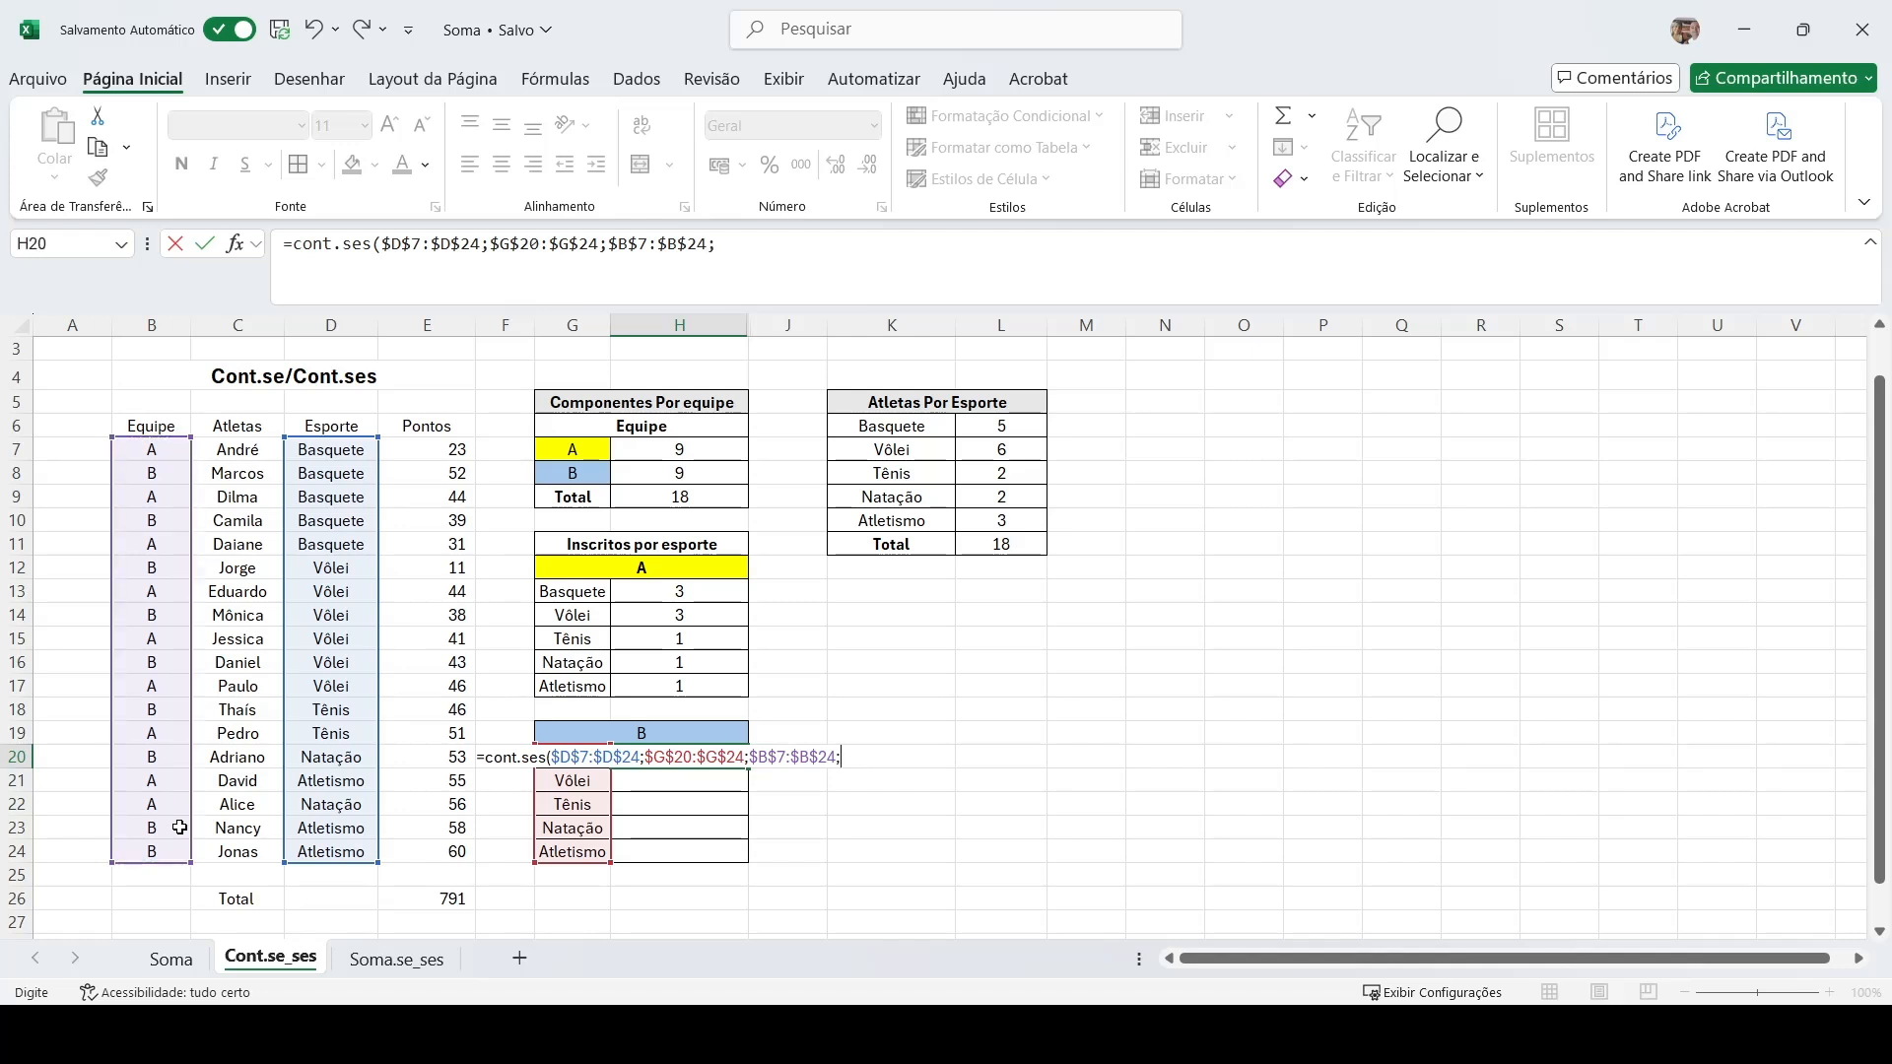
click(686, 730)
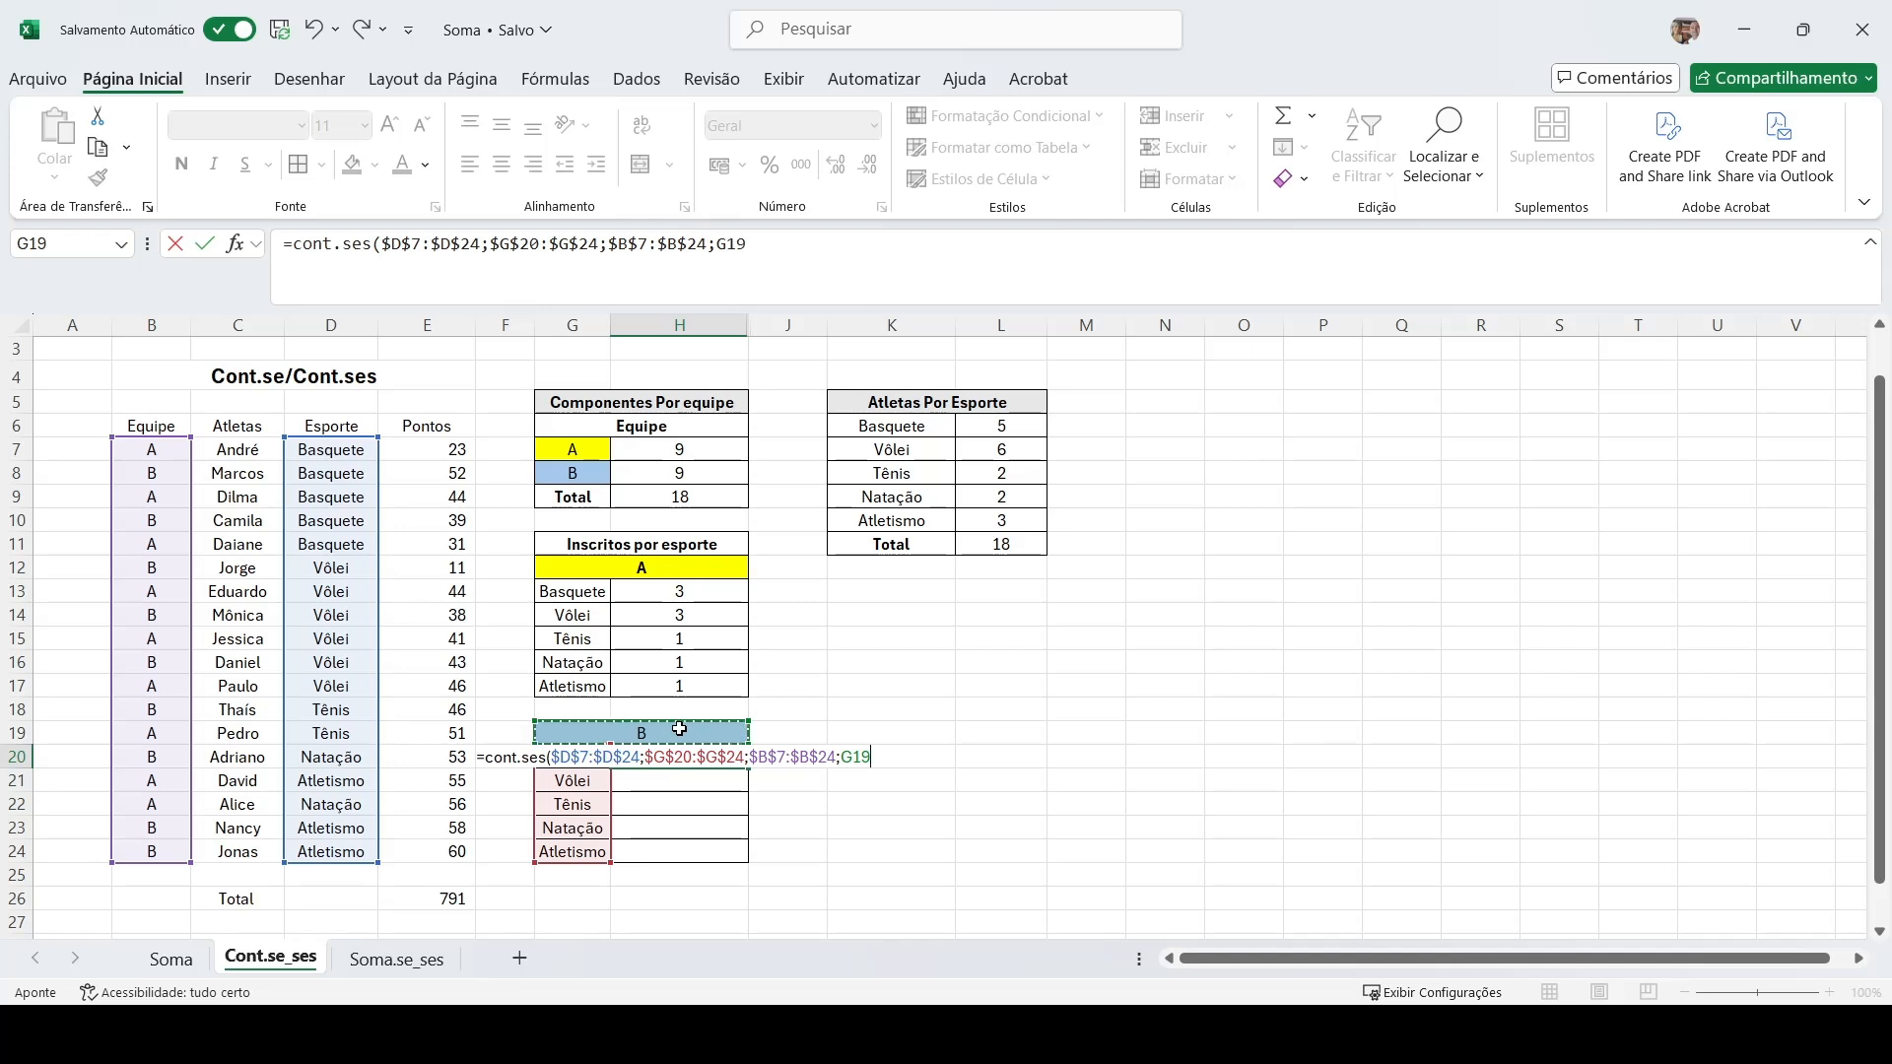
key(F4)
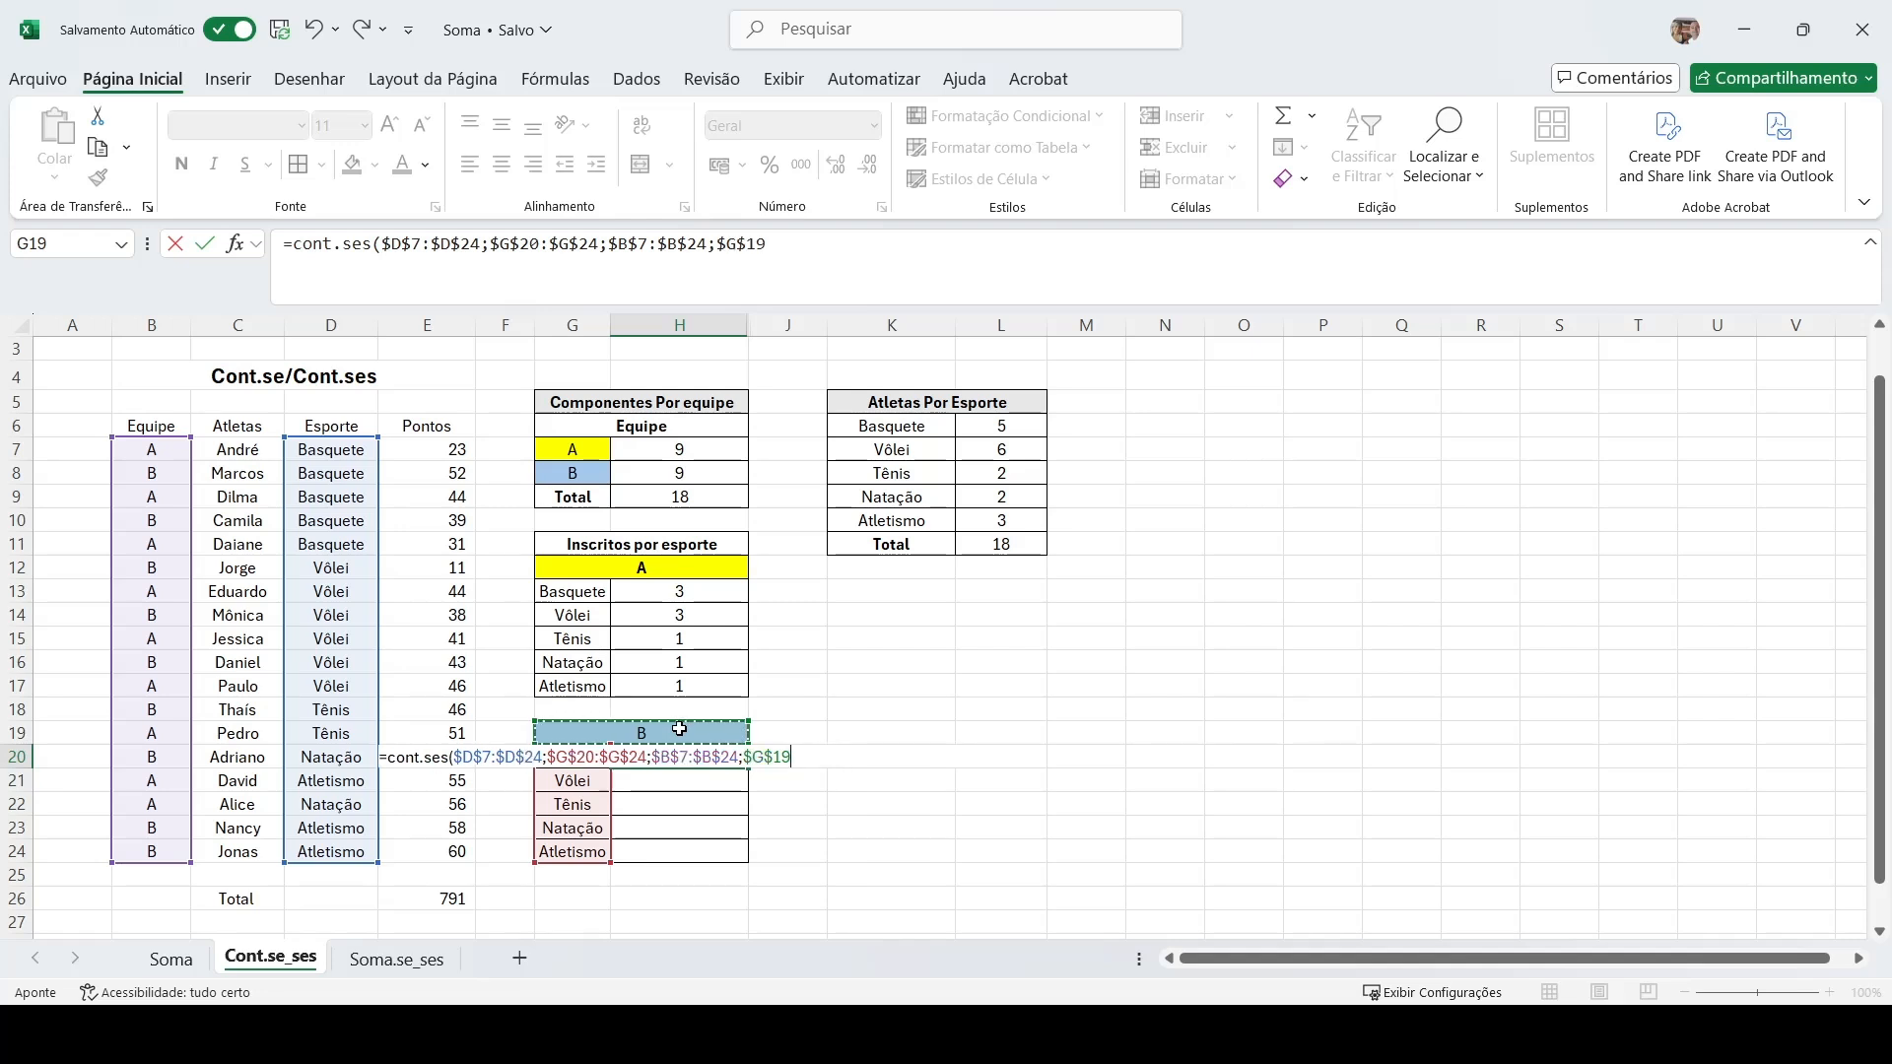
text())
key(Return)
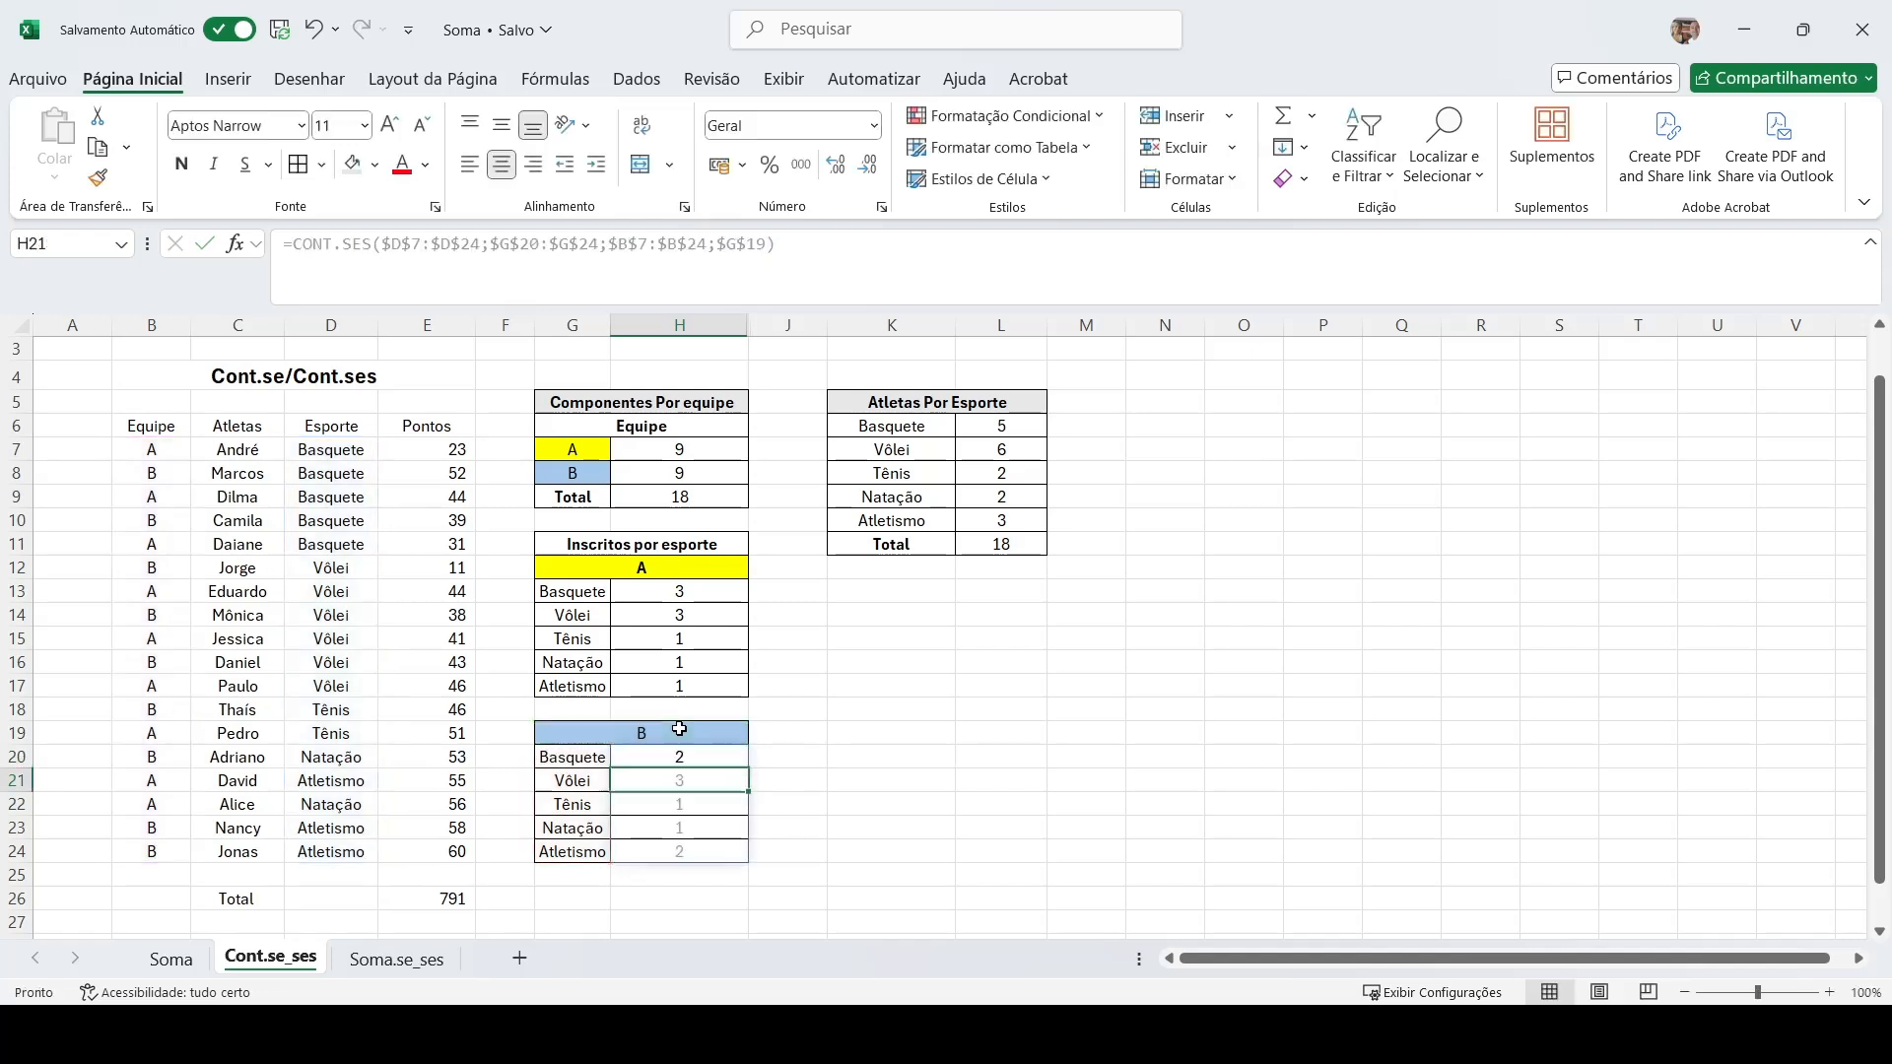
drag(680, 757, 694, 853)
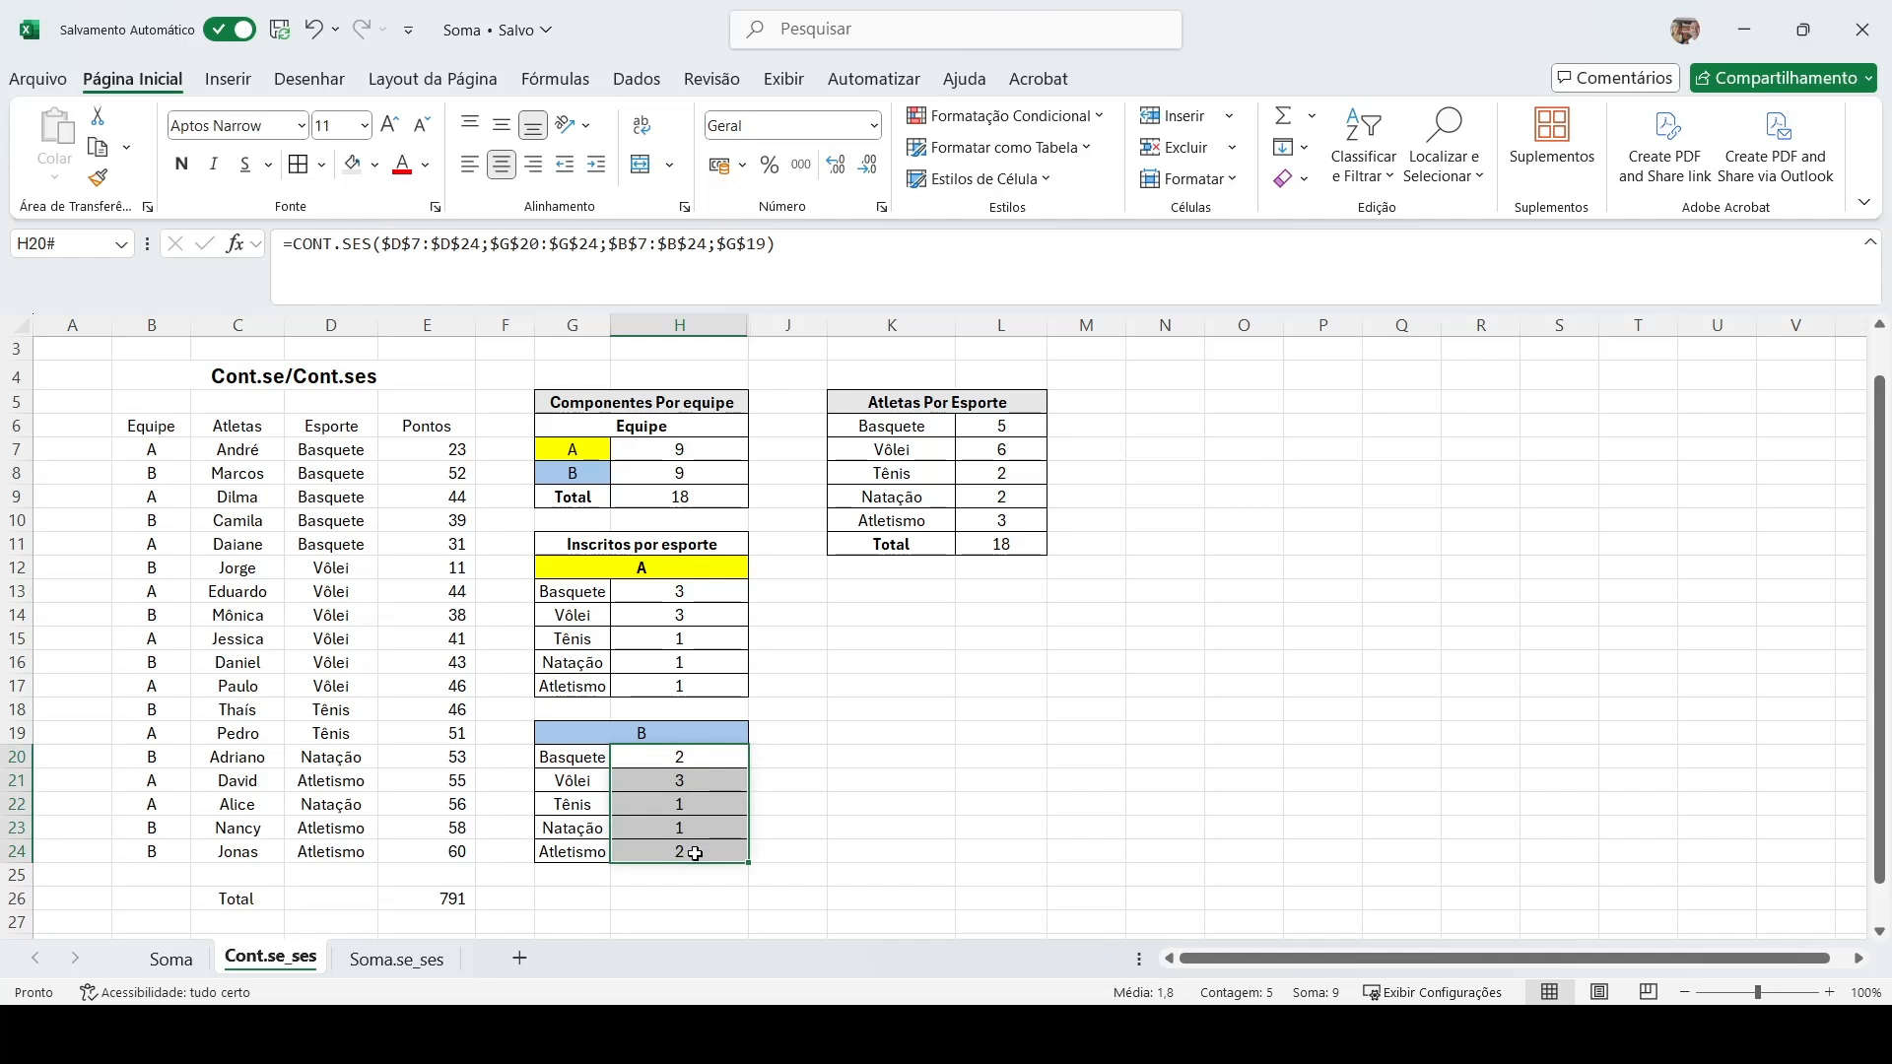
Add a bordered total row in G26:H26, labelled Total, with =SOMA(H13:H17;H20:H24) in H26.
click(588, 896)
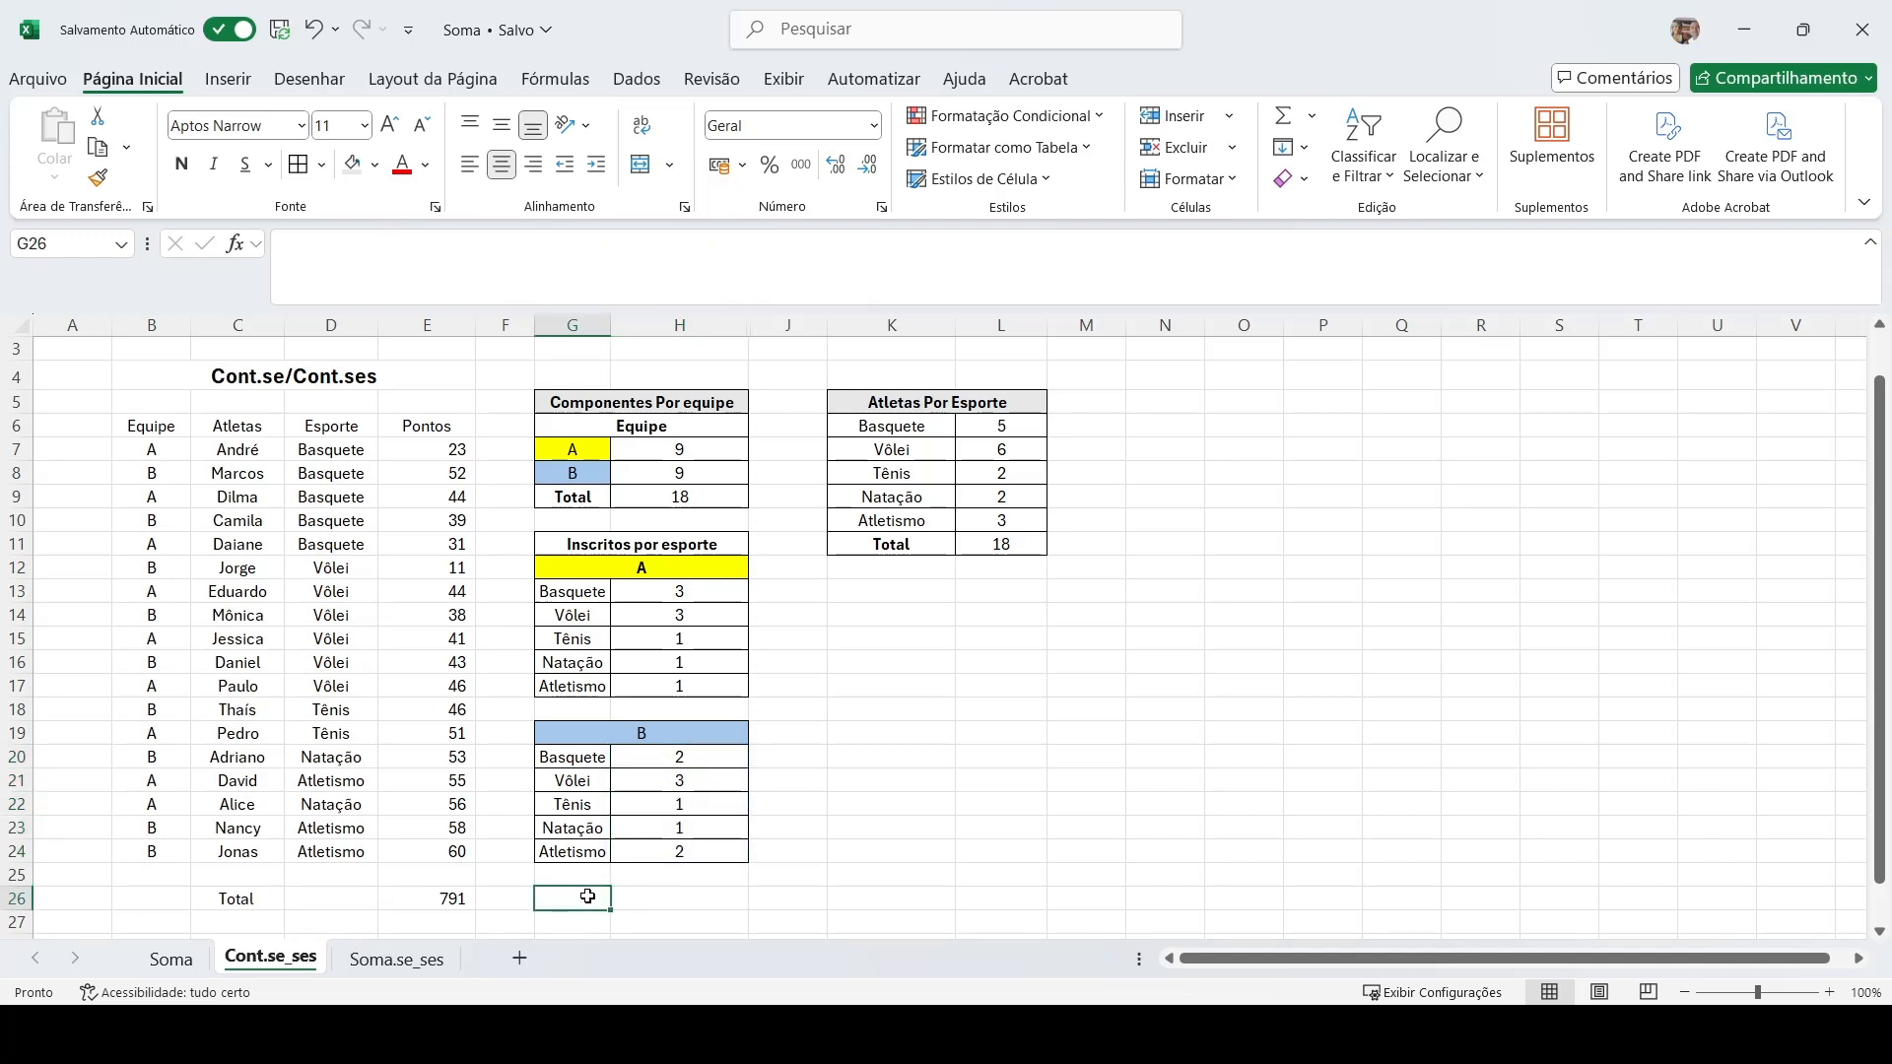
text(Total)
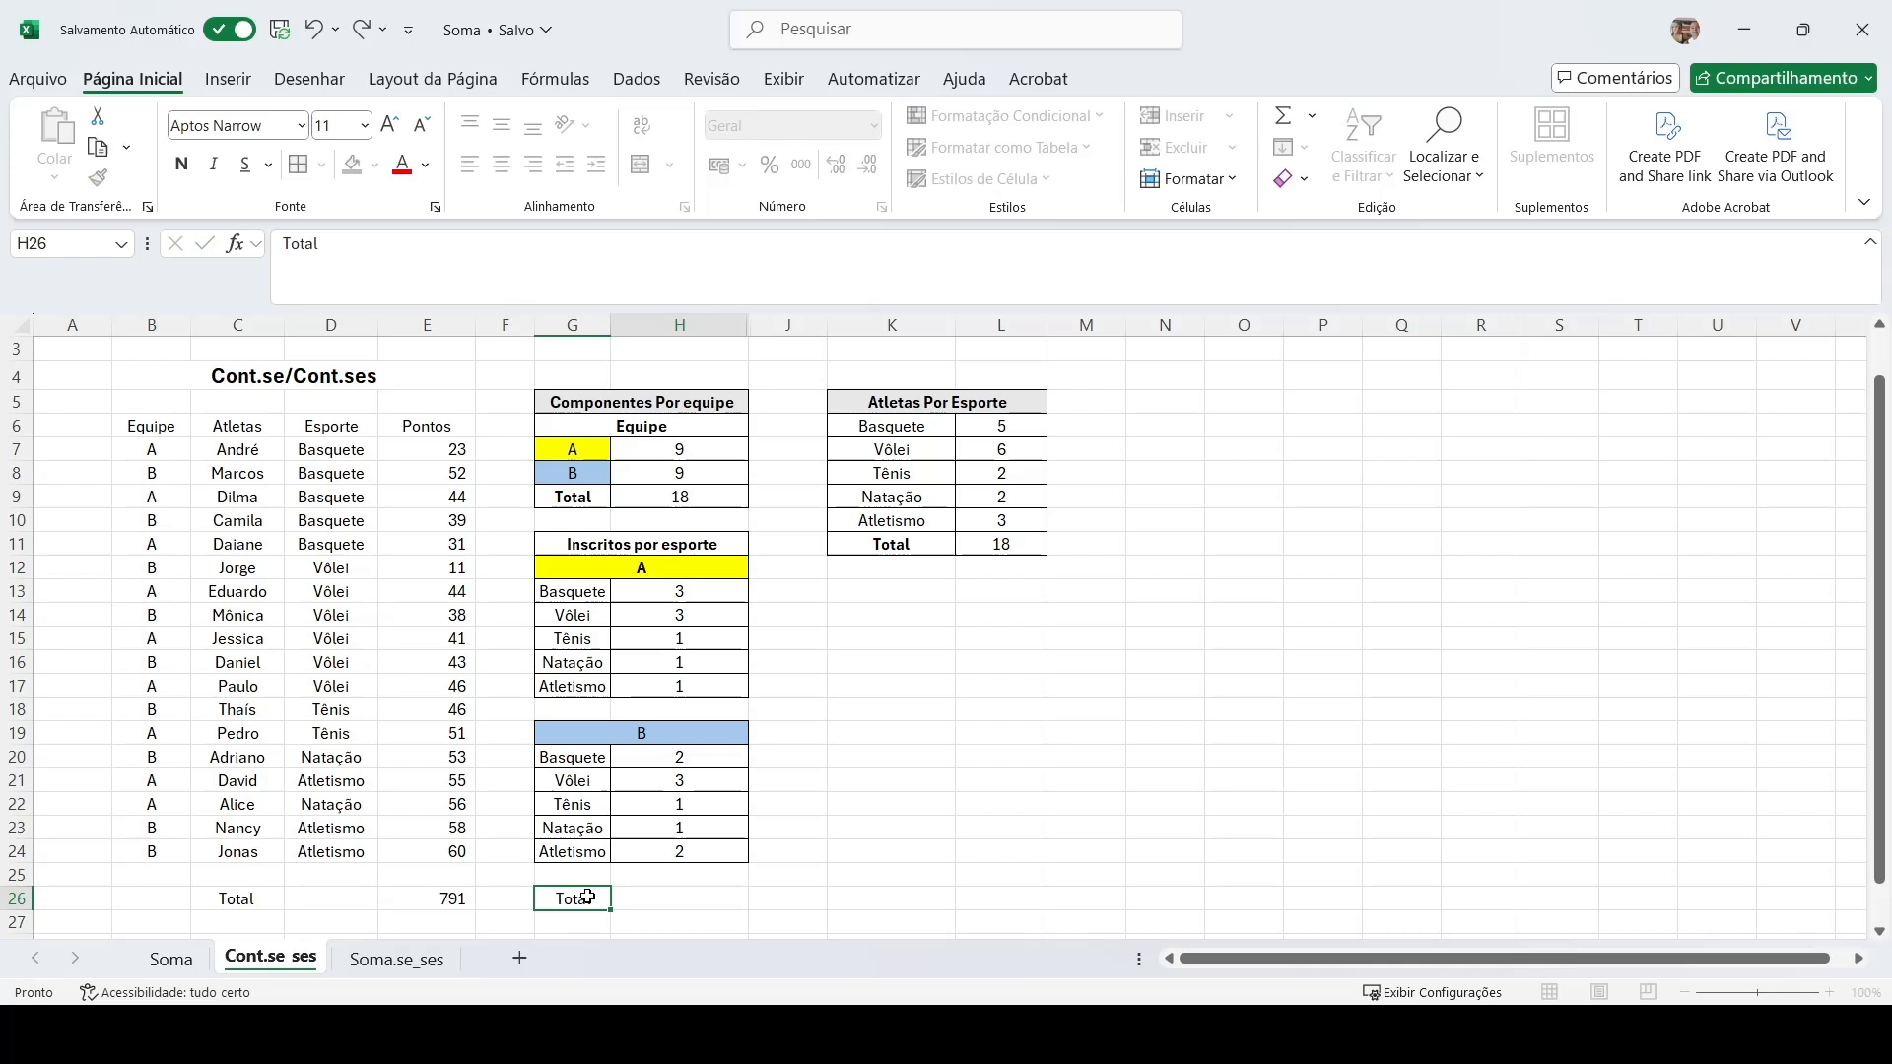
key(Tab)
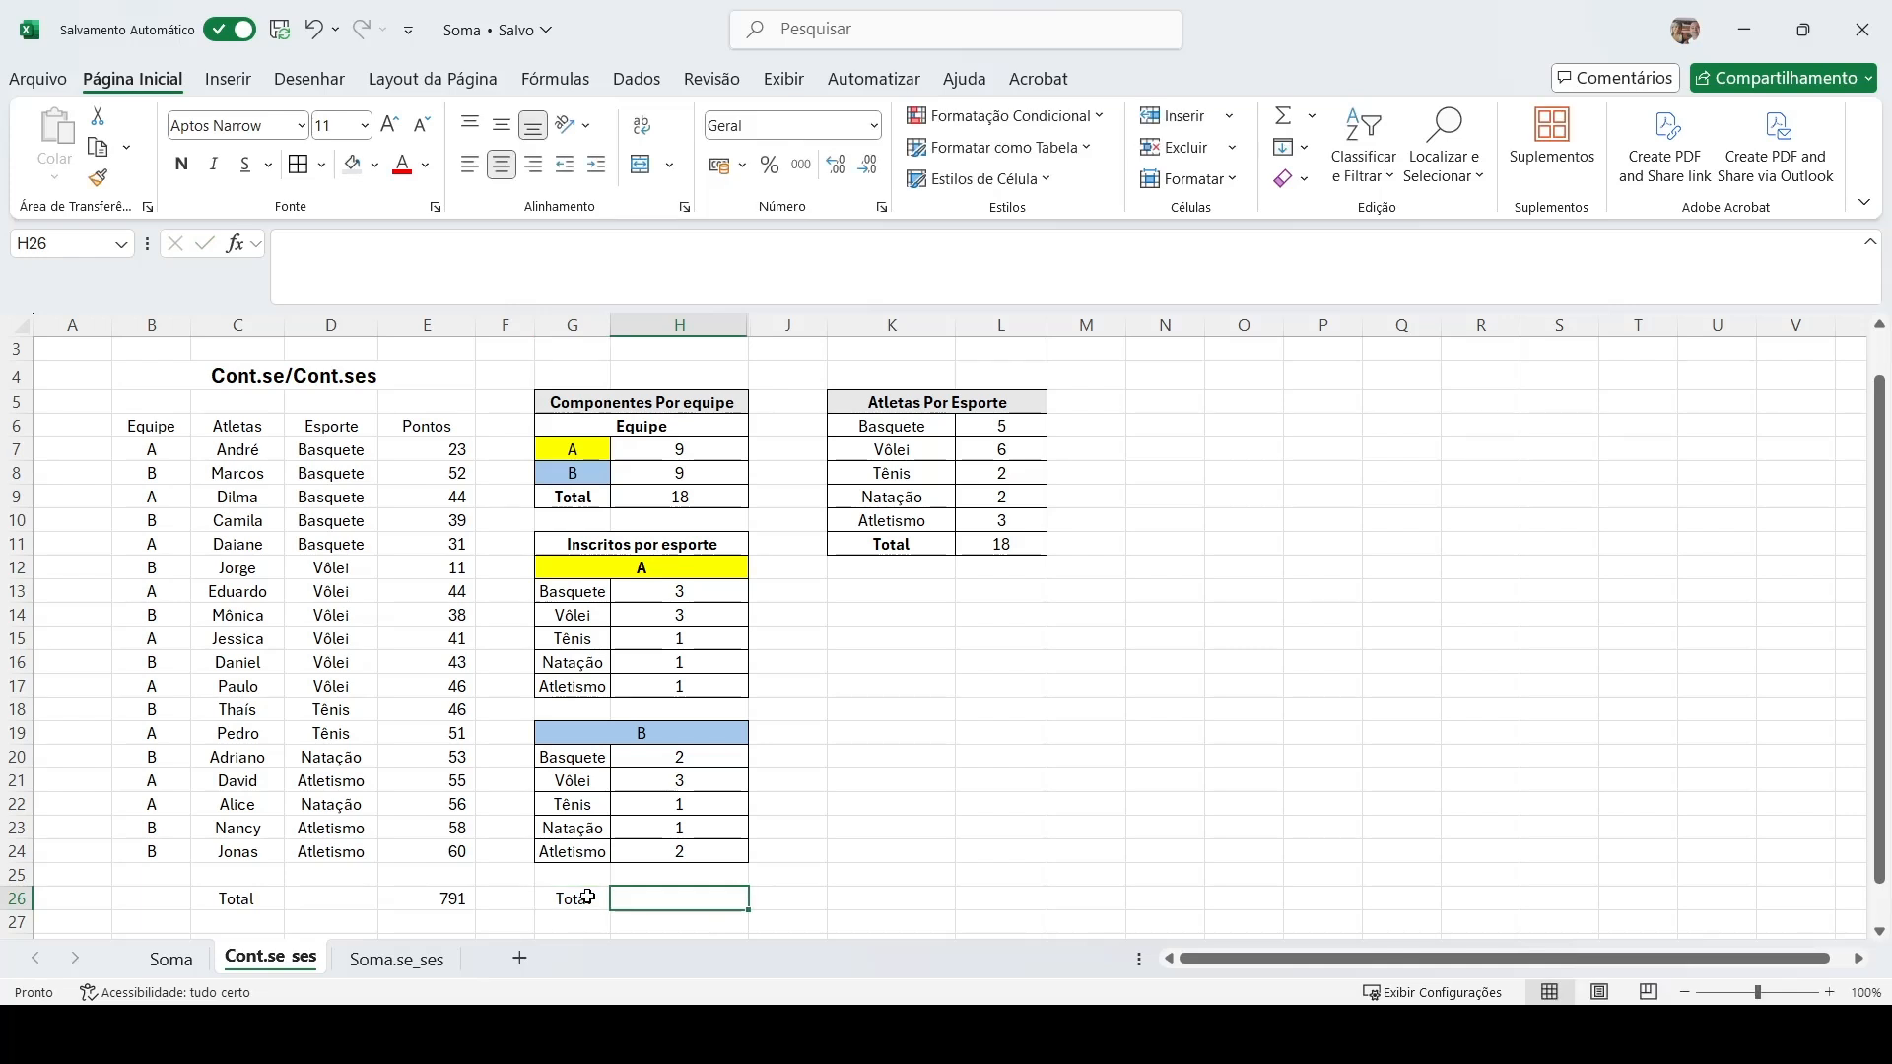
text(=soma()
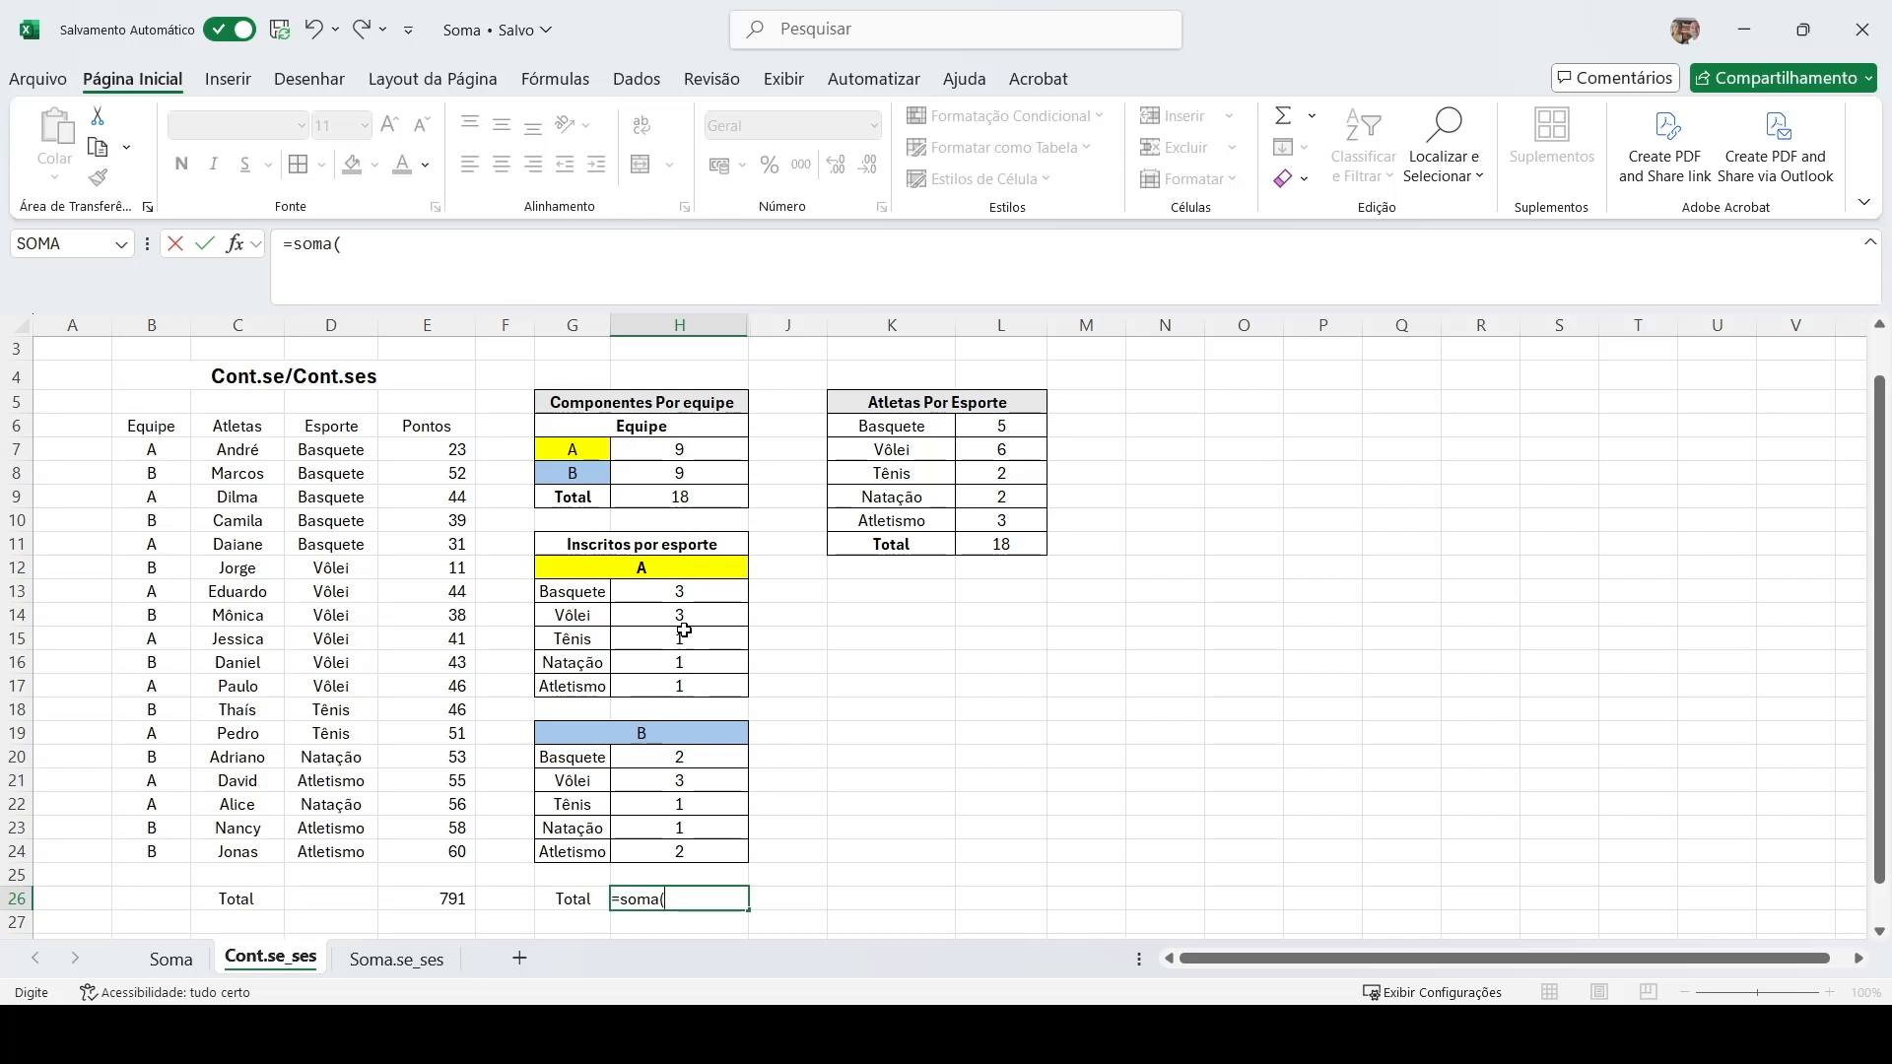
drag(691, 594, 693, 688)
click(737, 898)
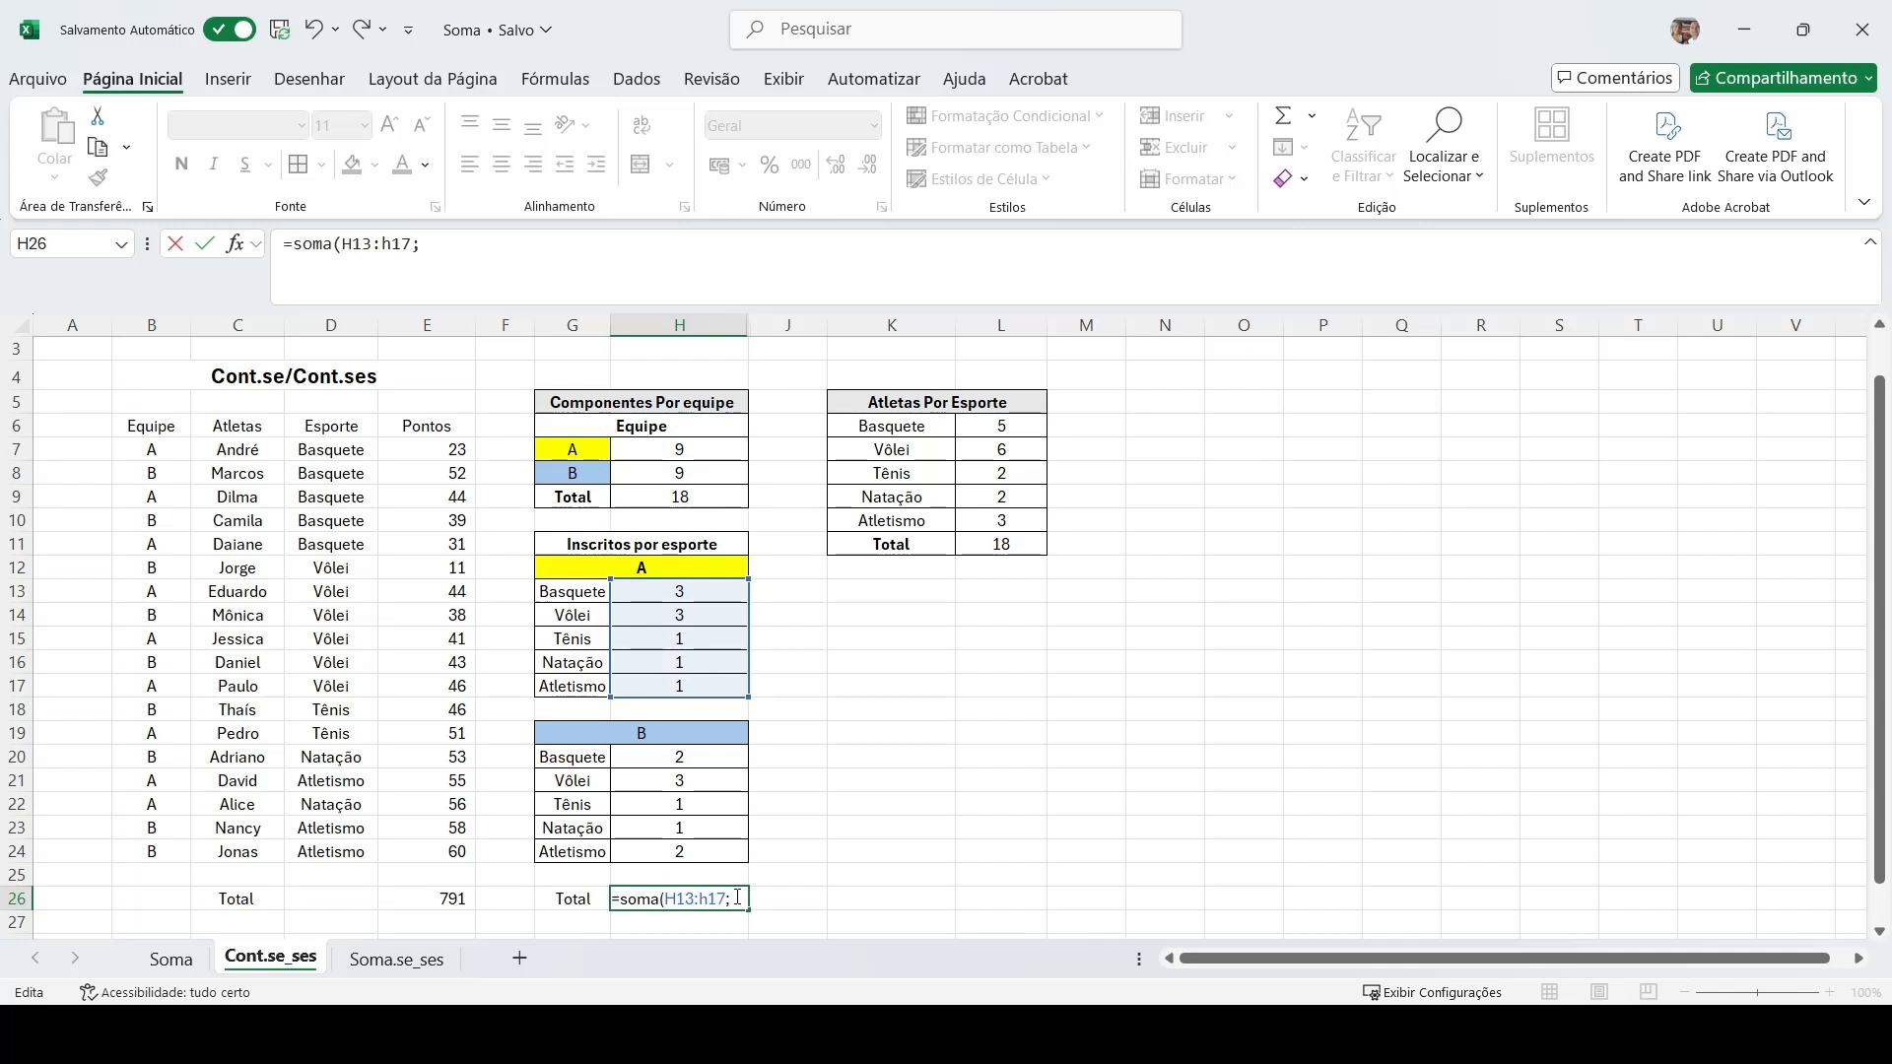
text(;h20:)
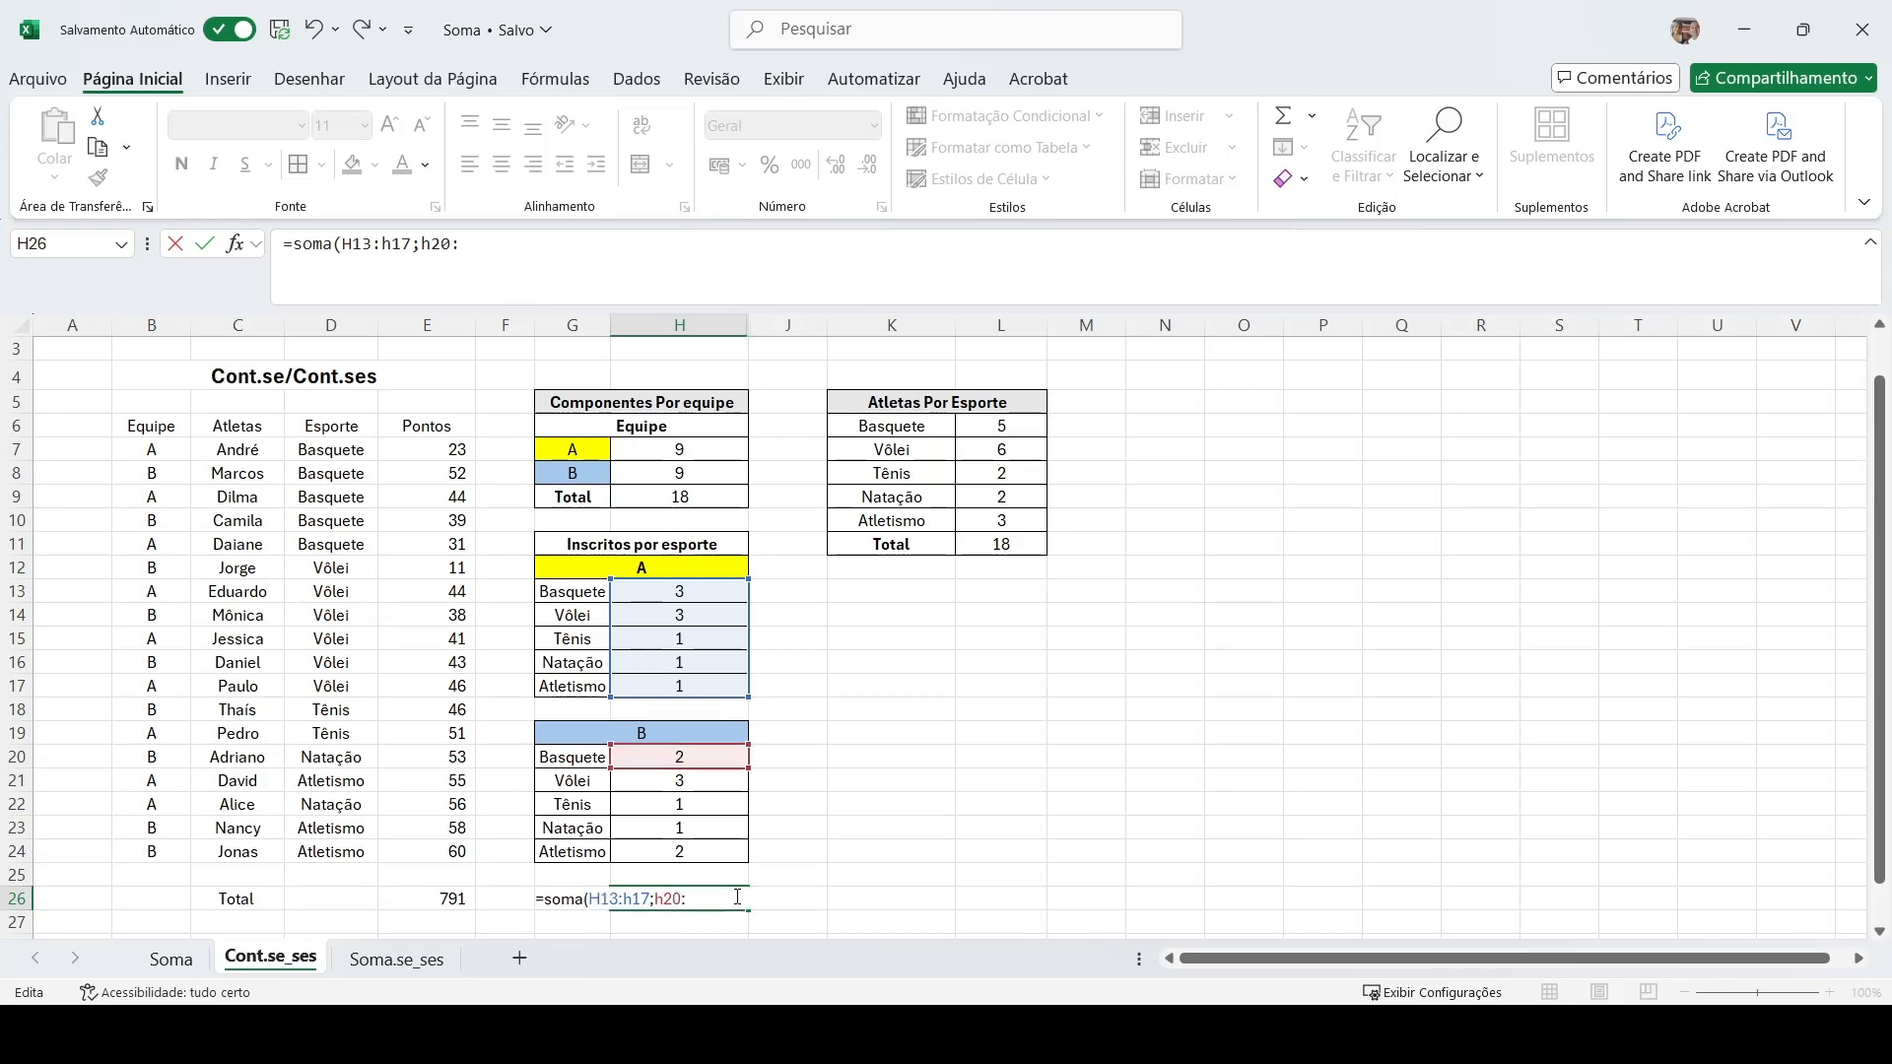
text(h24)
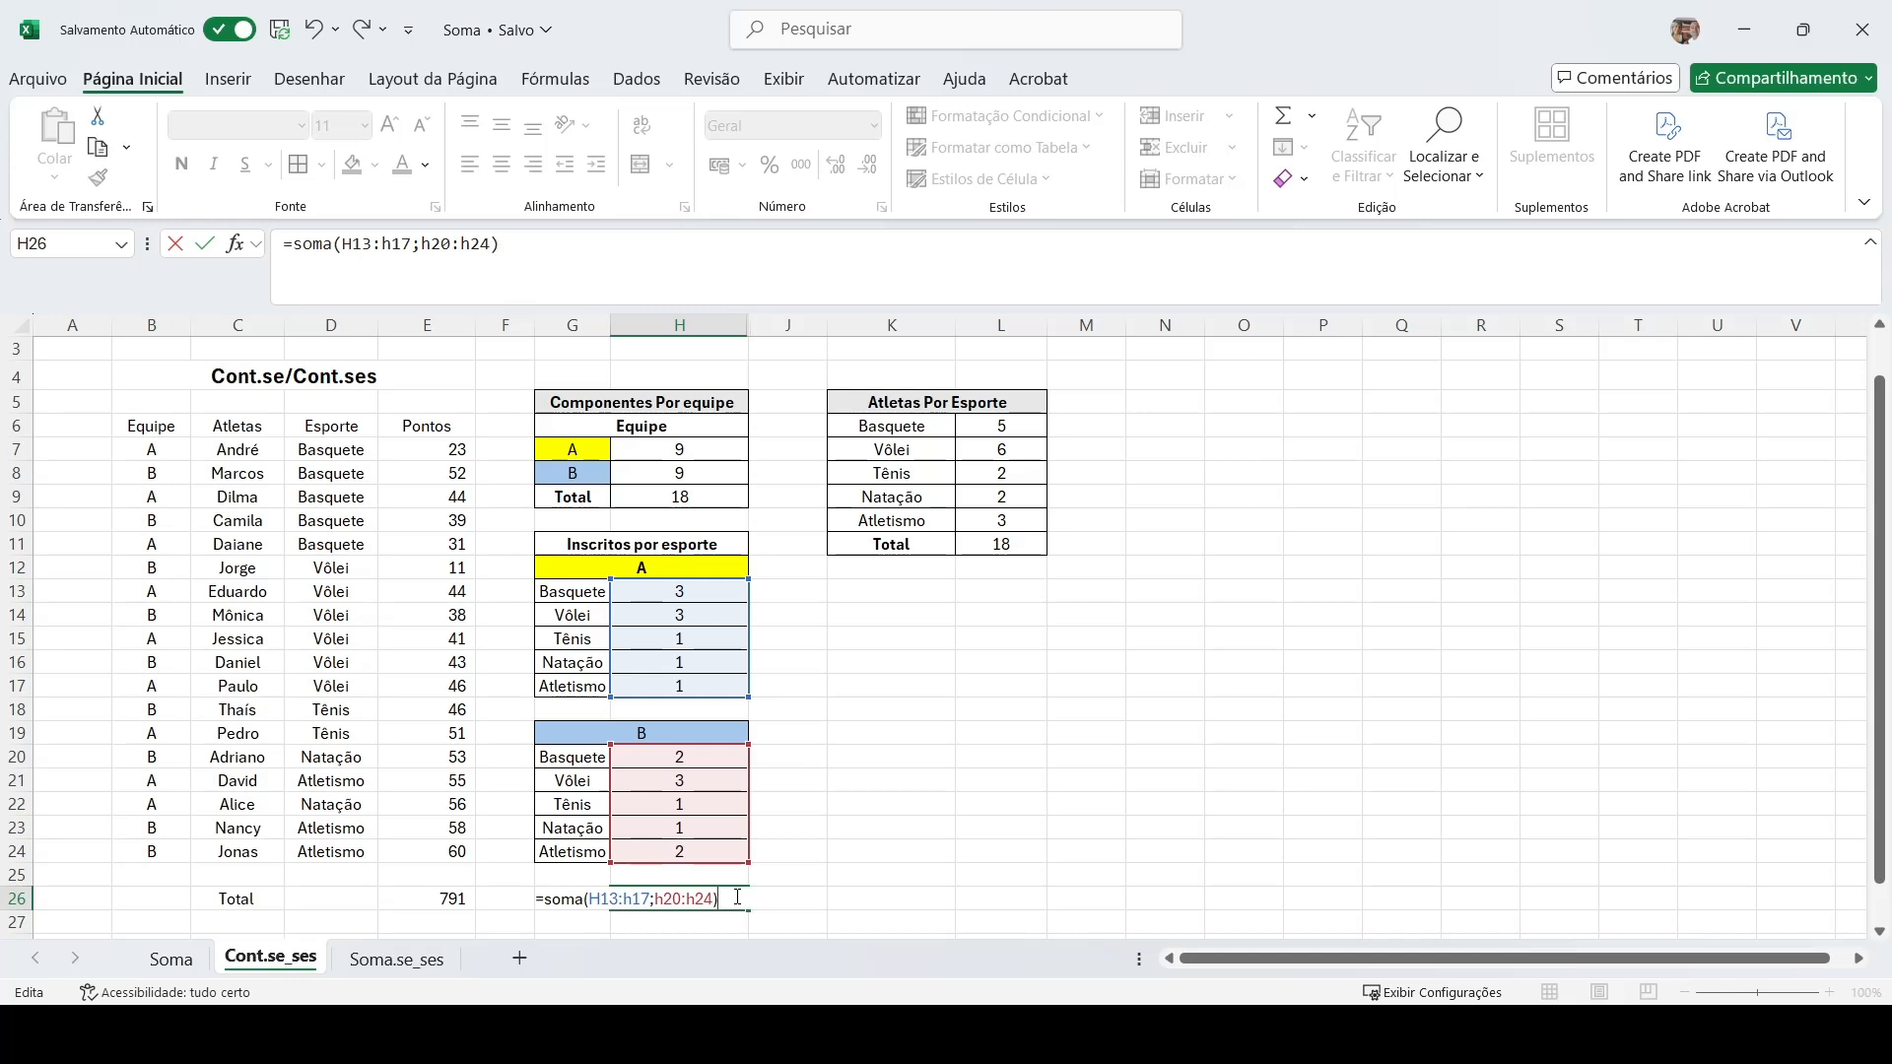
key(Return)
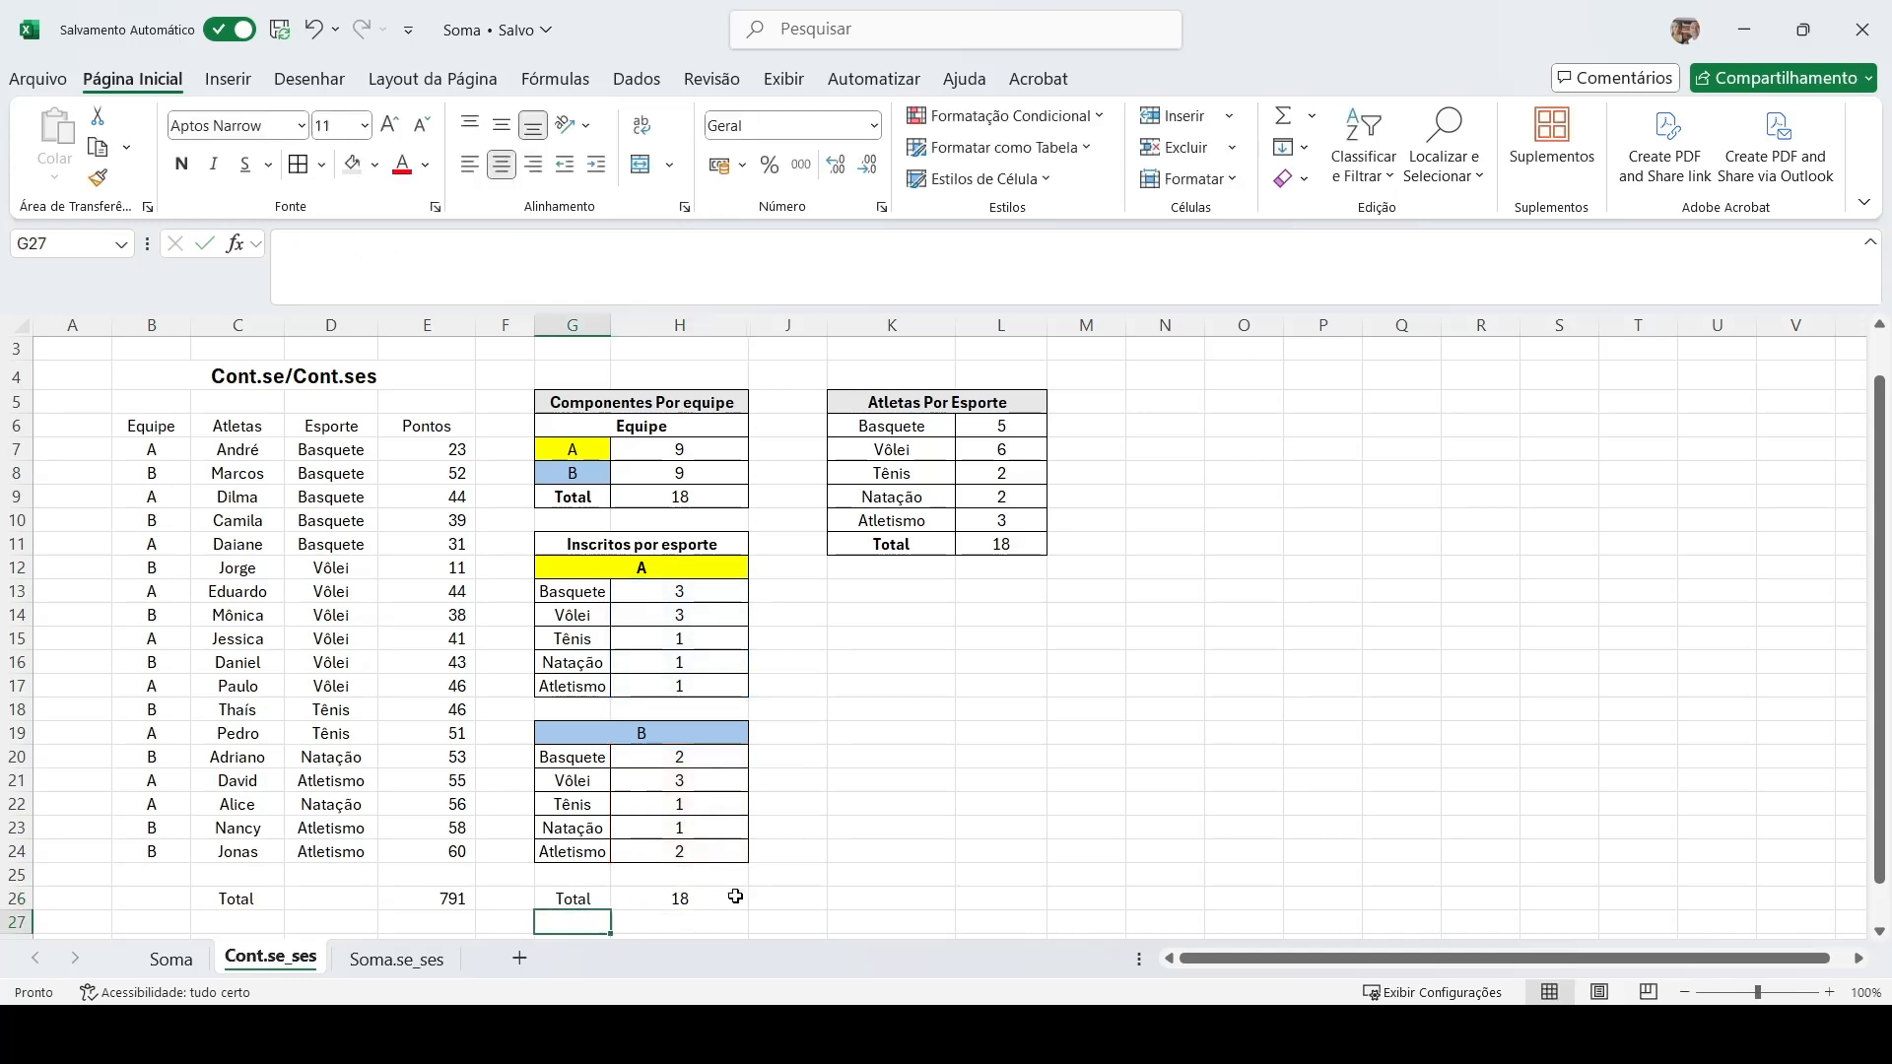
drag(586, 899, 636, 897)
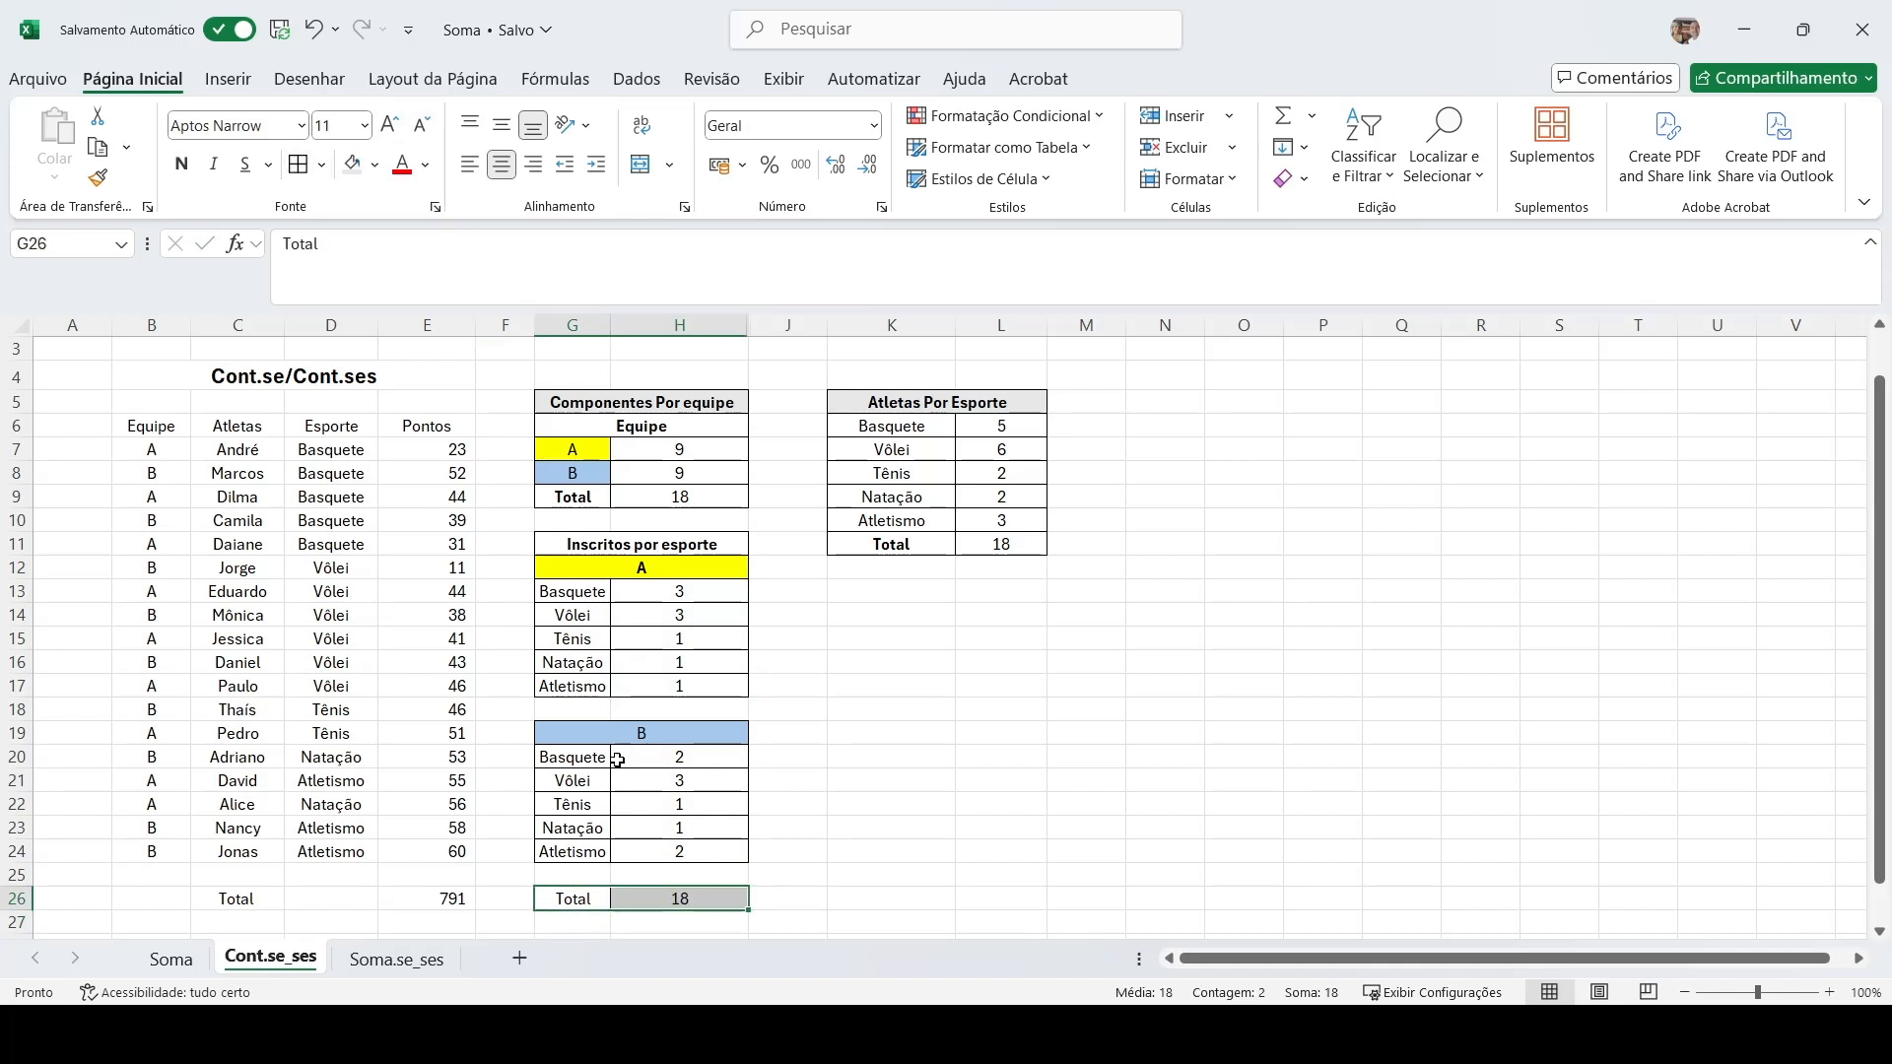
click(658, 896)
Review the team A and team B entrant tables and the ranges summed by the SOMA formula in H26.
click(579, 567)
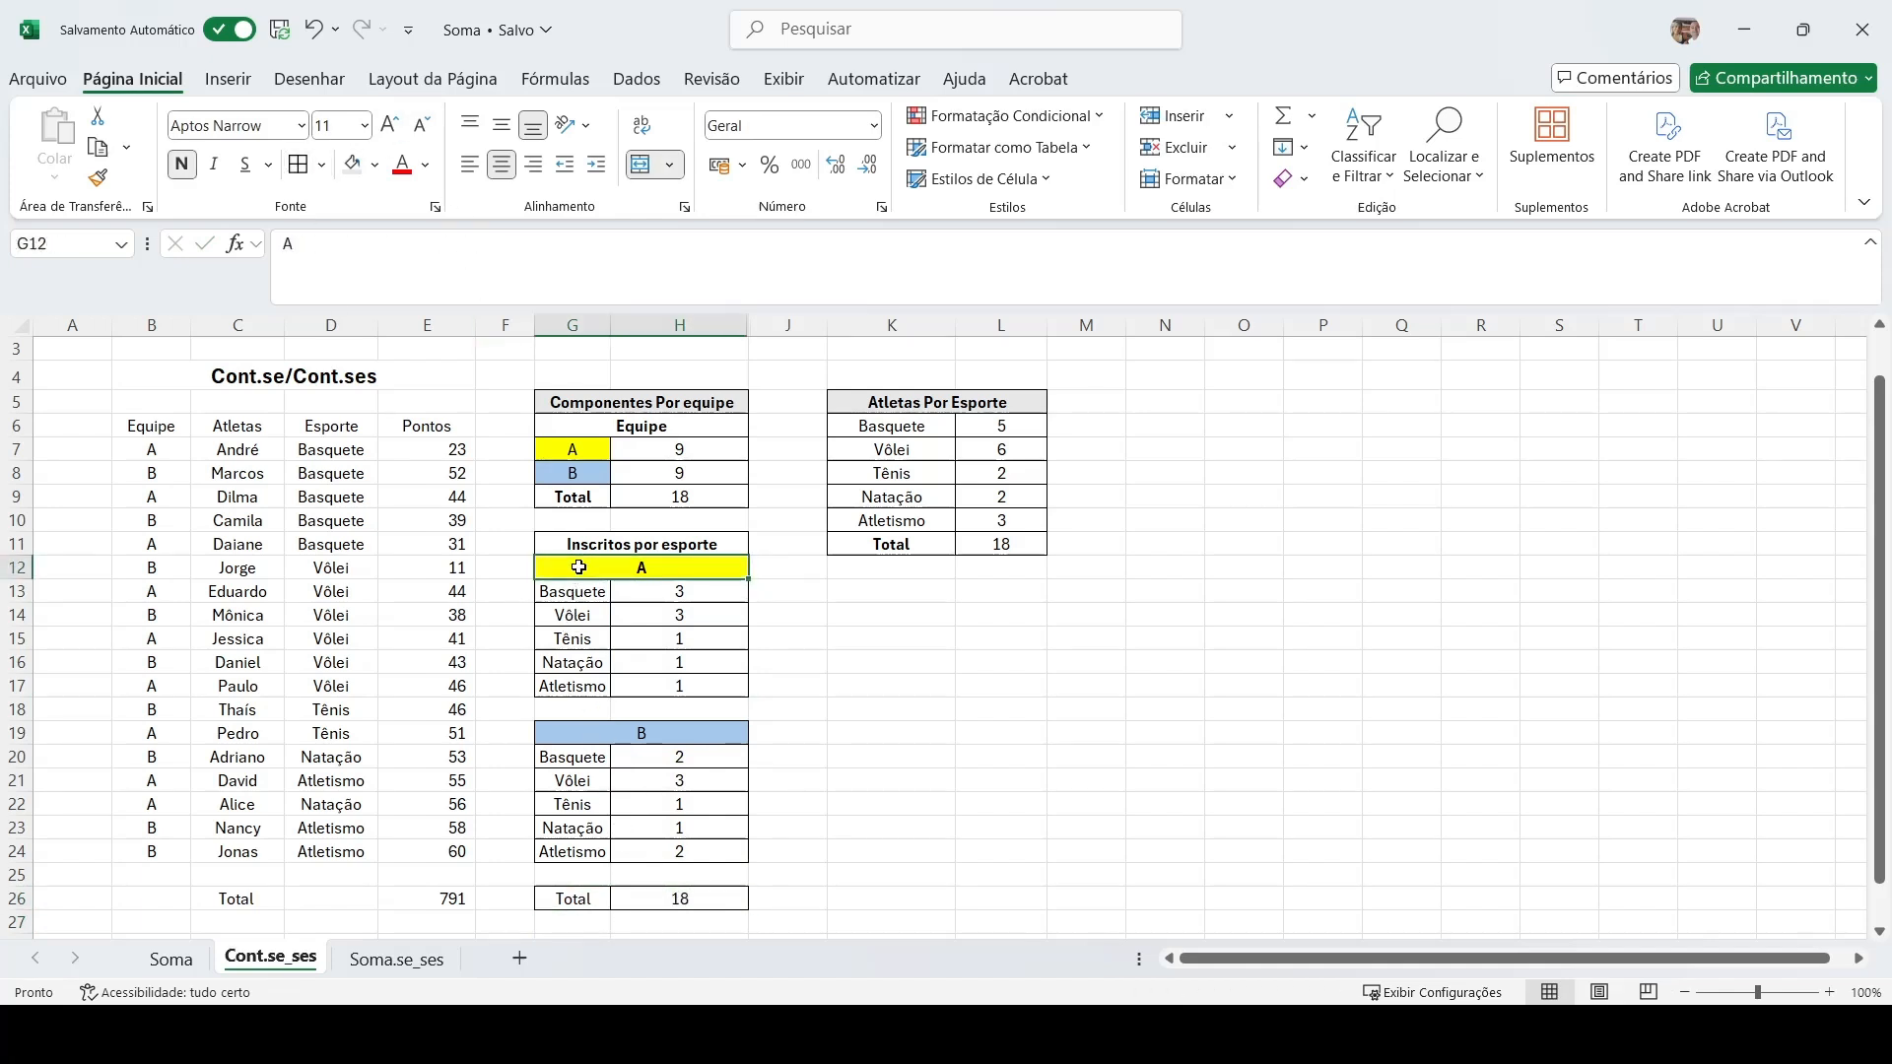
drag(575, 591, 648, 688)
click(629, 728)
click(582, 764)
drag(581, 765, 627, 848)
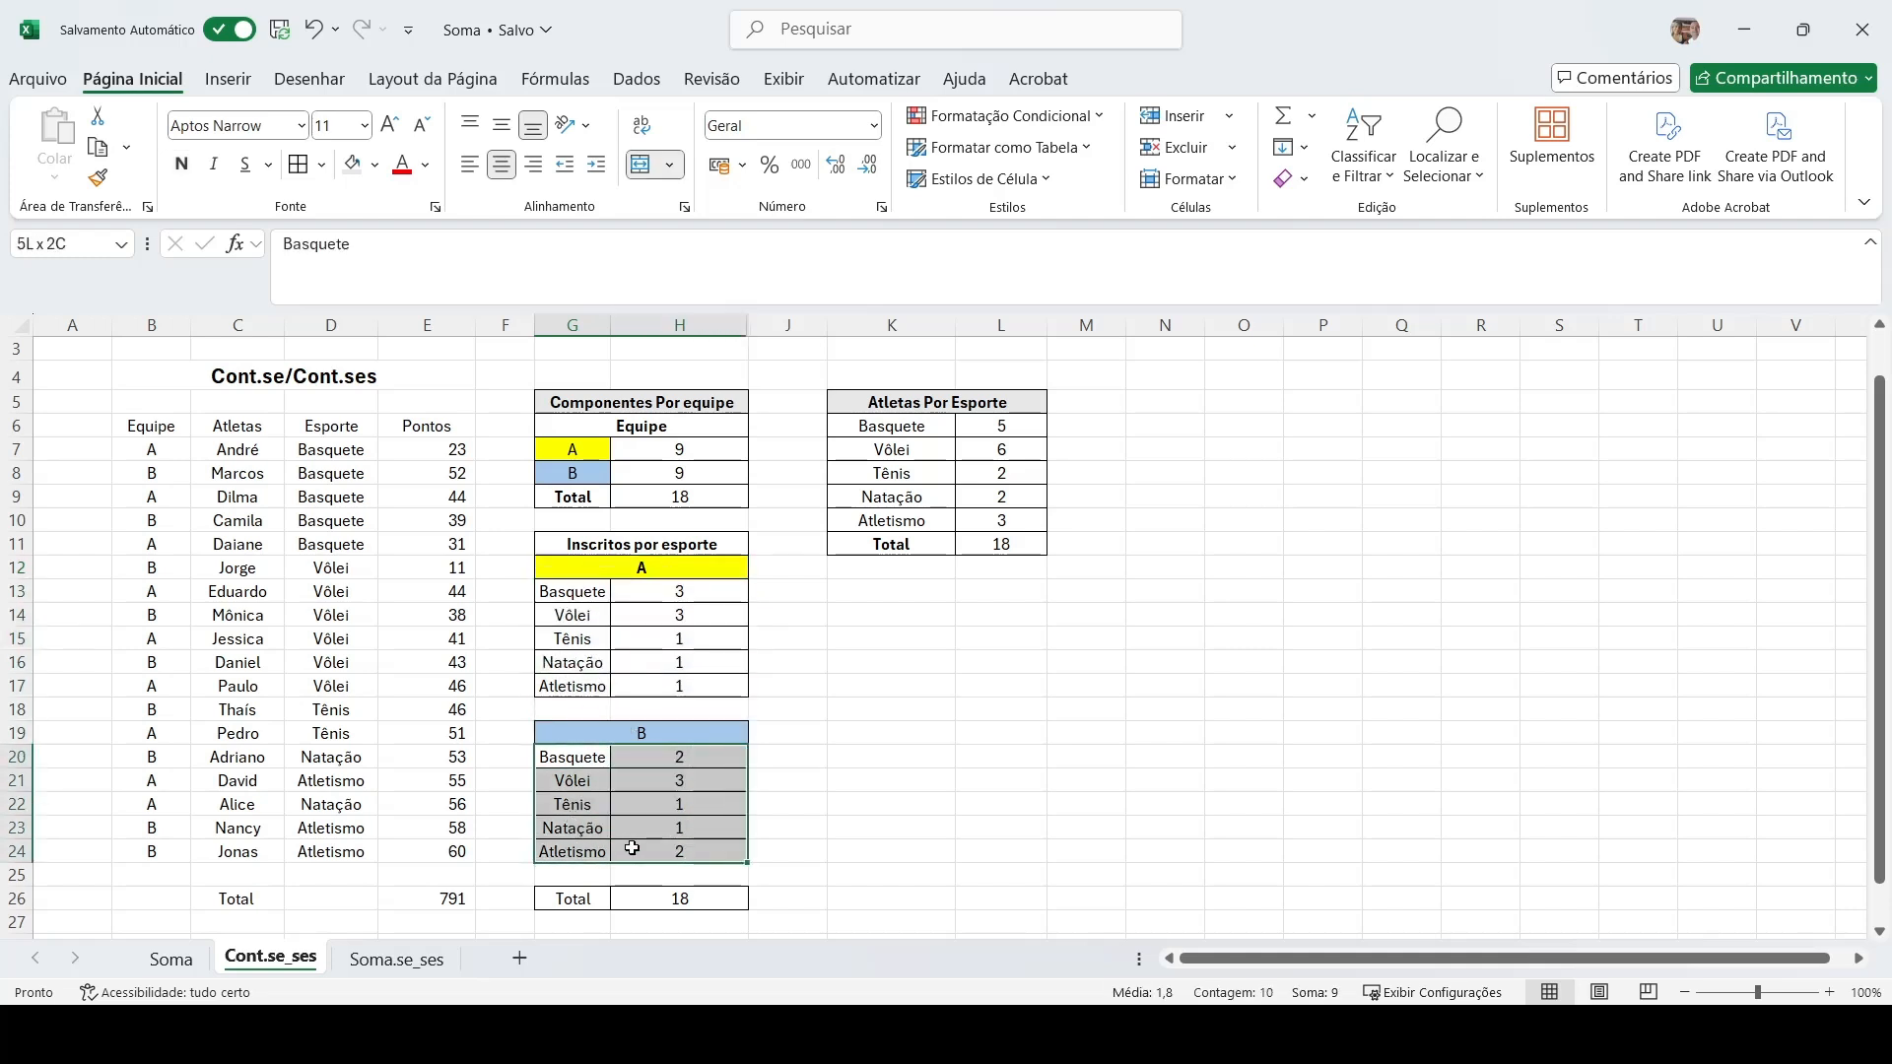
click(572, 899)
click(658, 899)
double_click(658, 899)
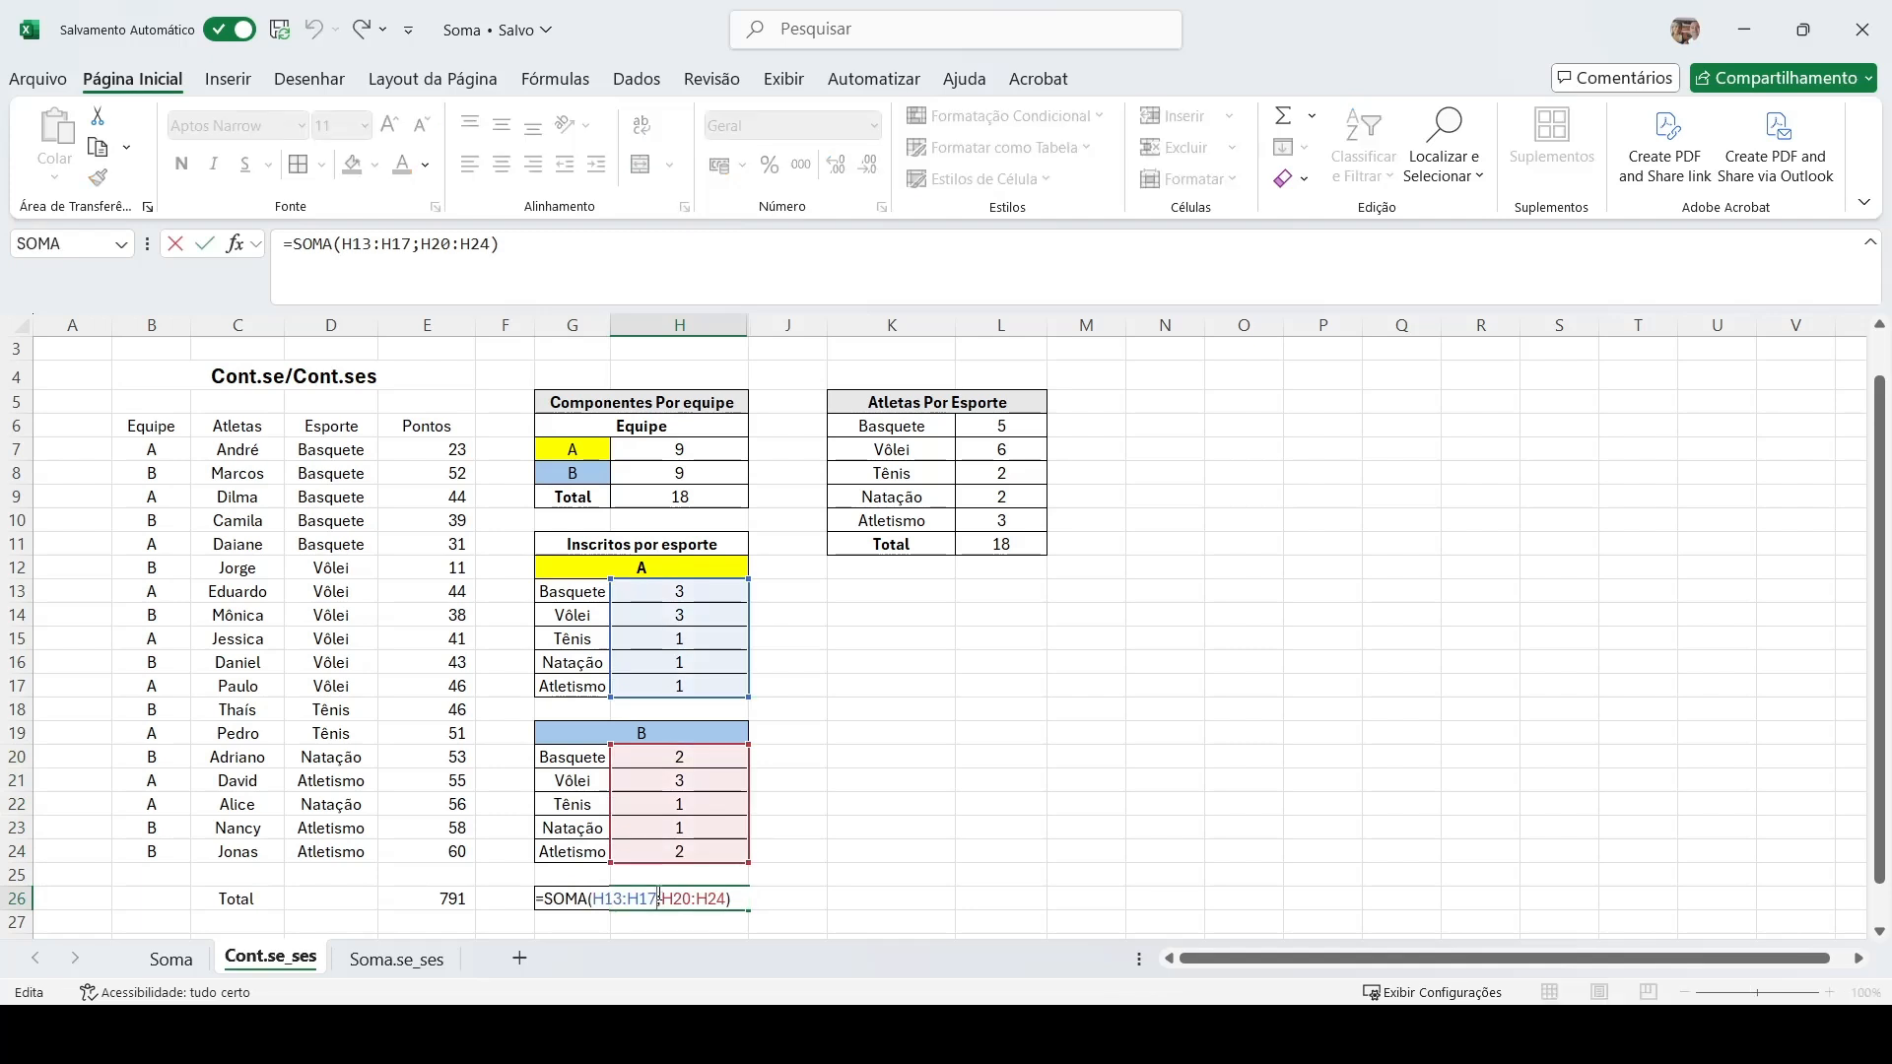
key(Escape)
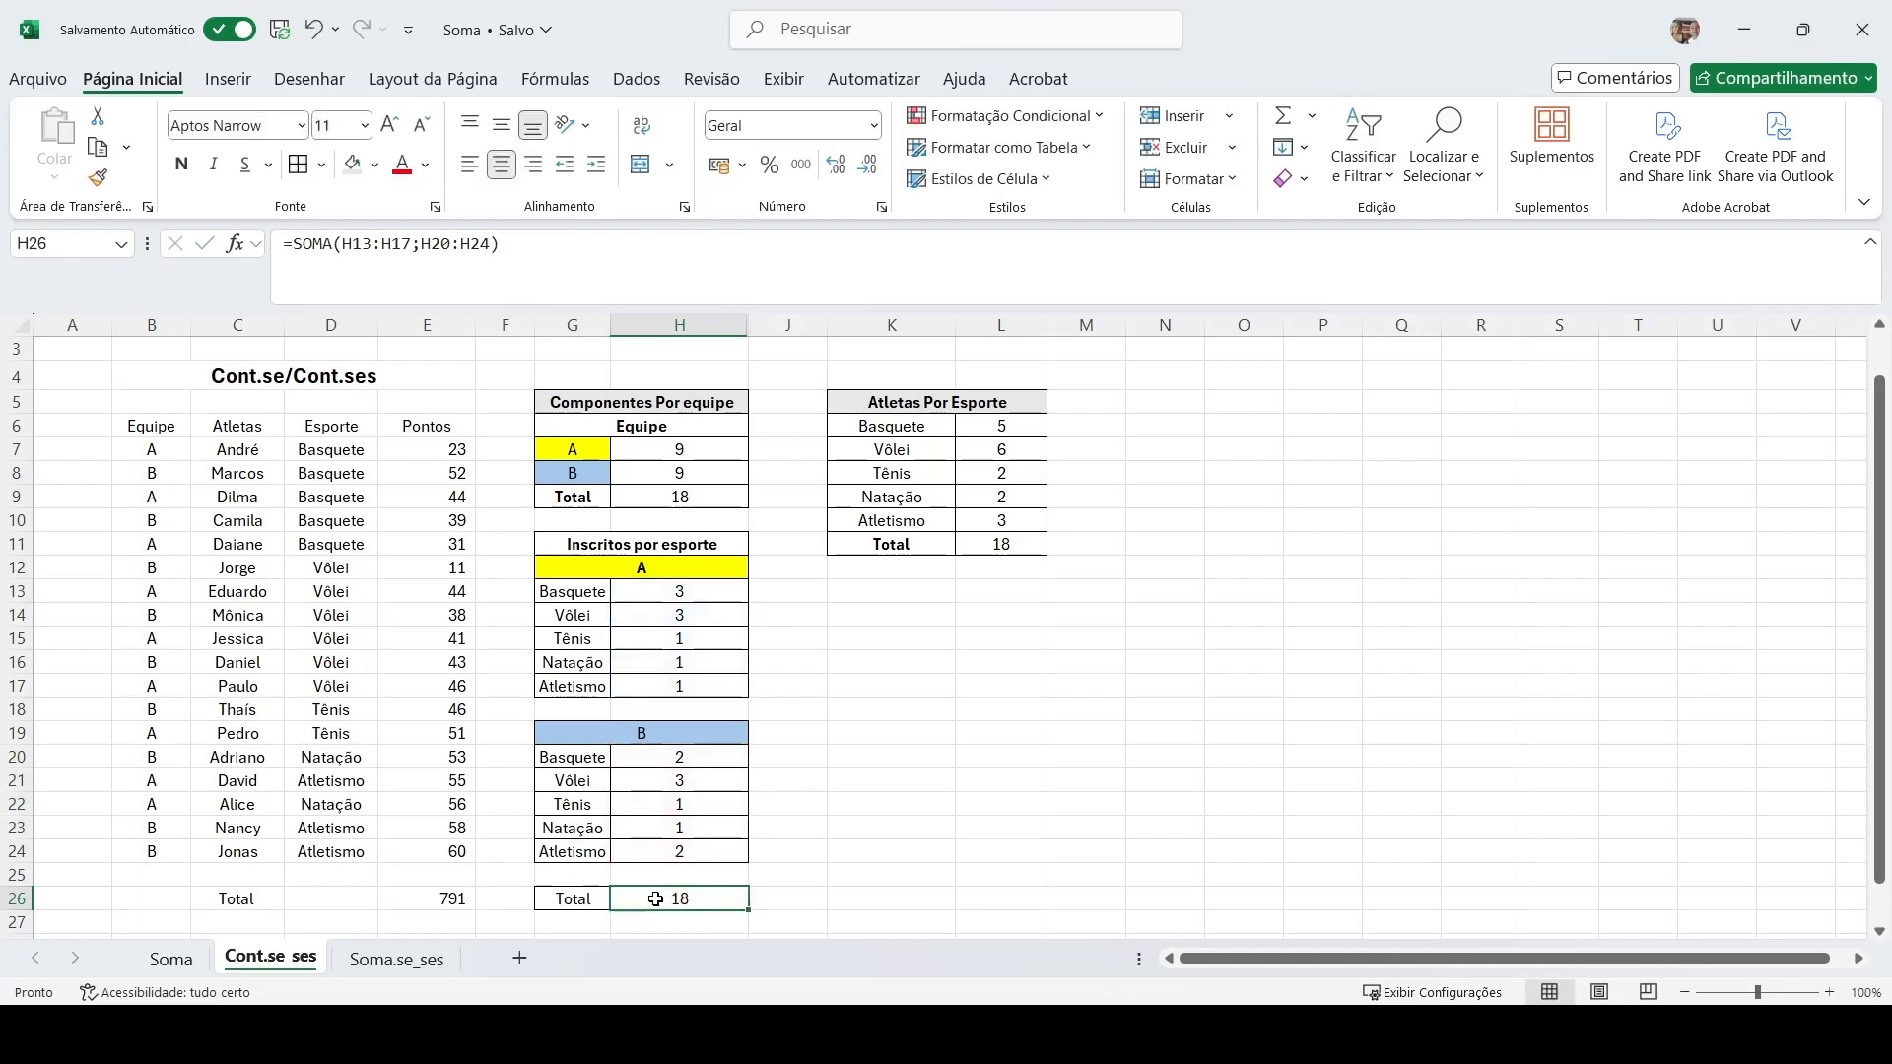
Fill the three total cells H9, L11 and H26 with orange.
click(652, 500)
ctrl+click(985, 546)
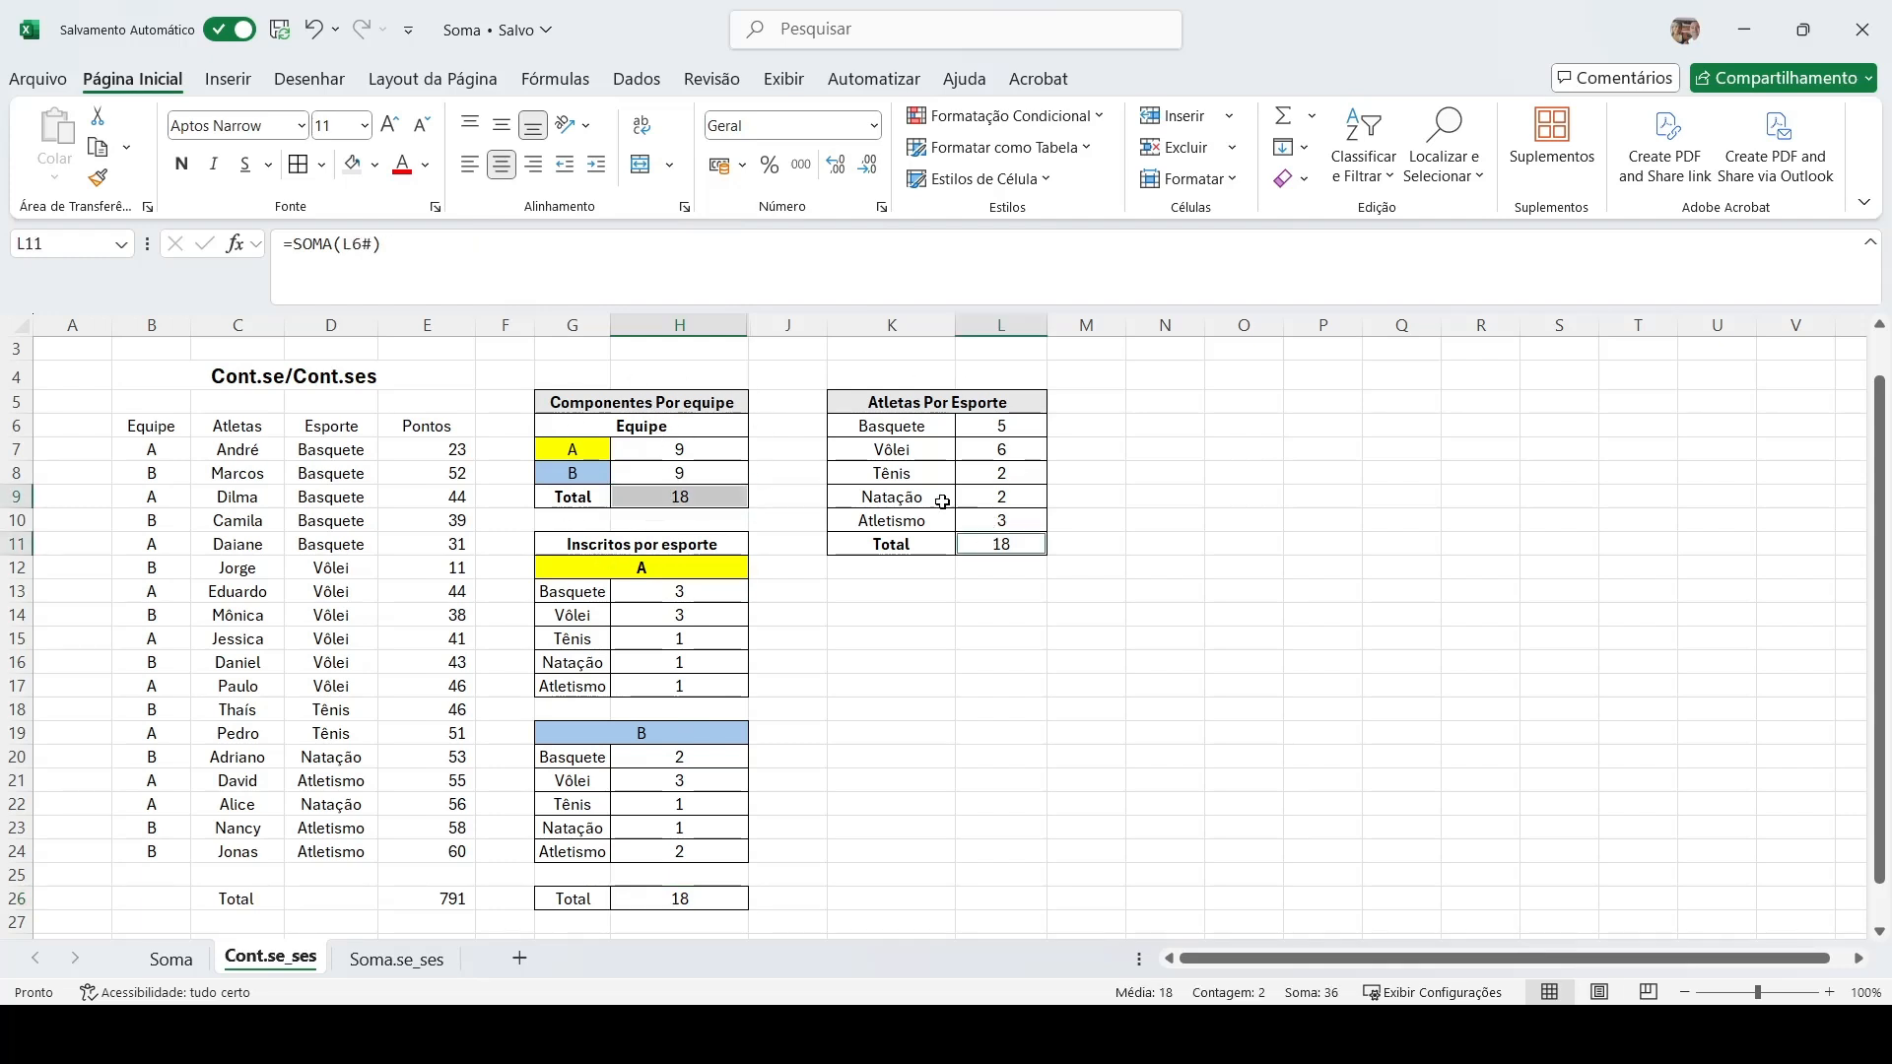
ctrl+click(690, 898)
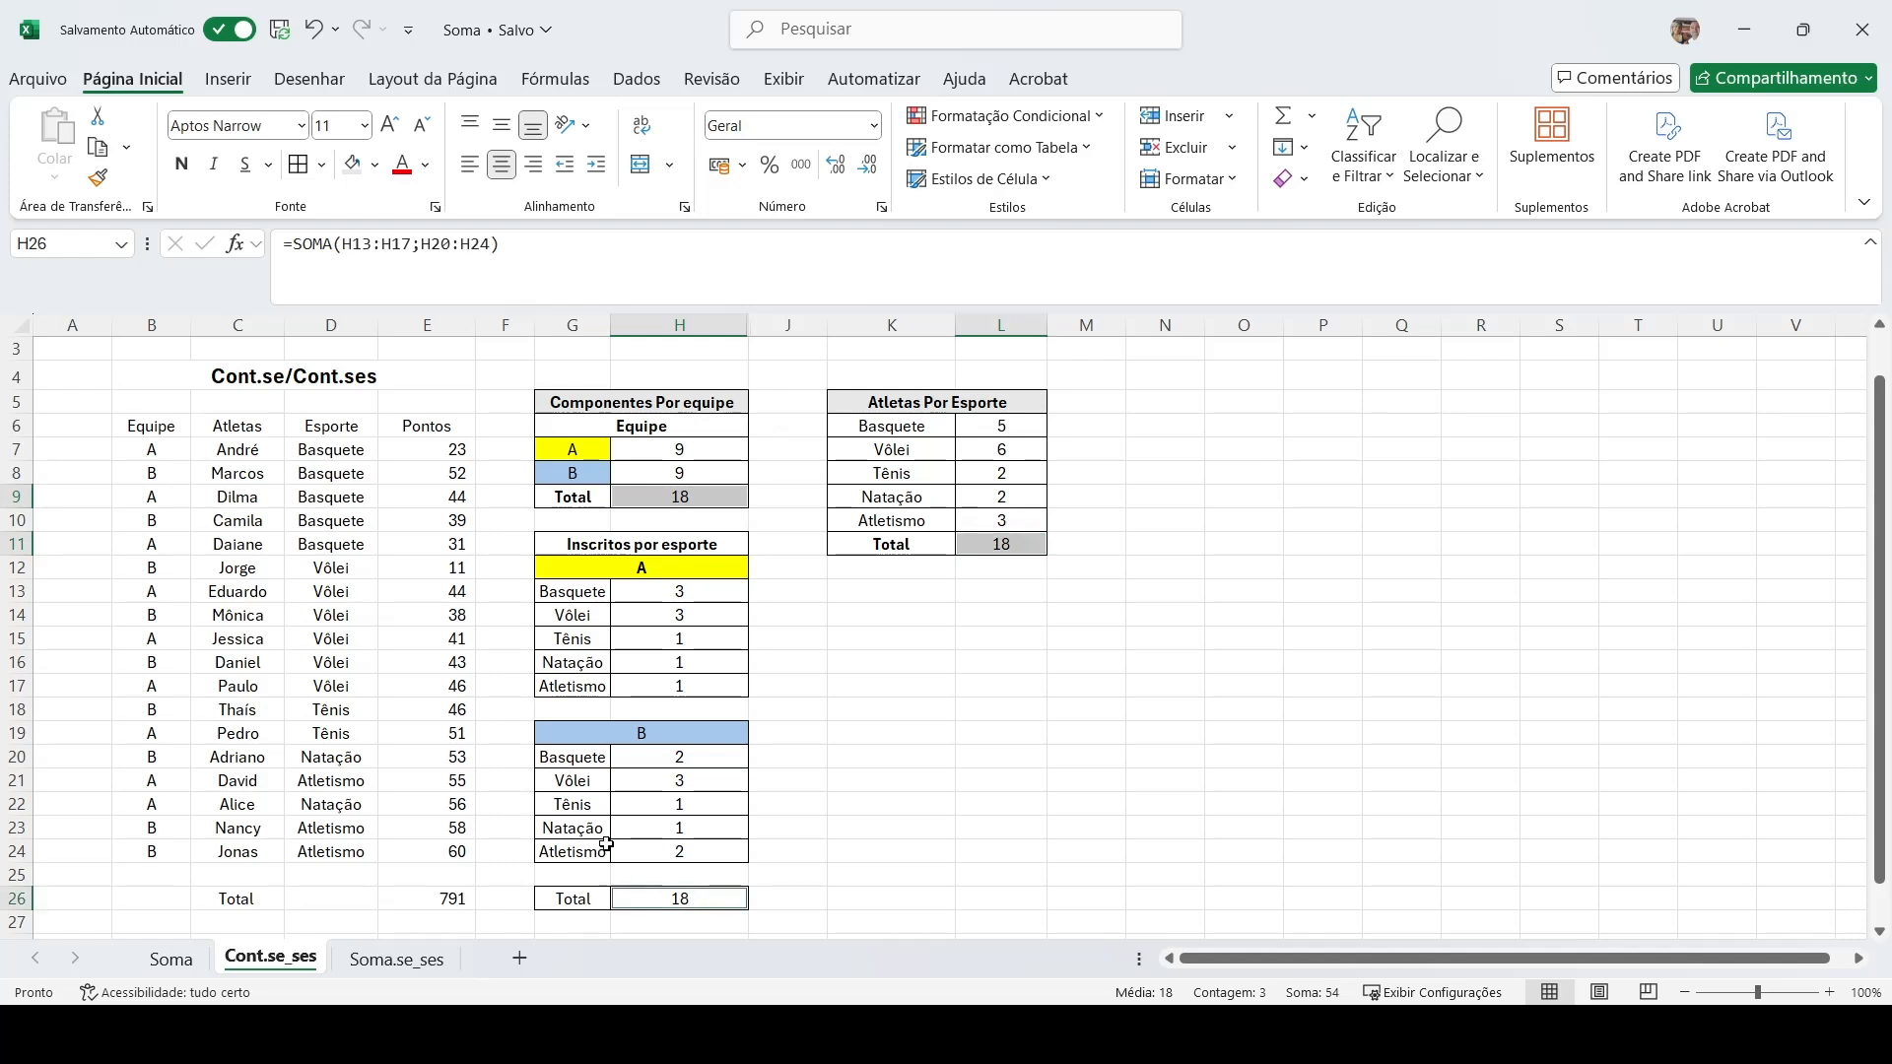
click(352, 164)
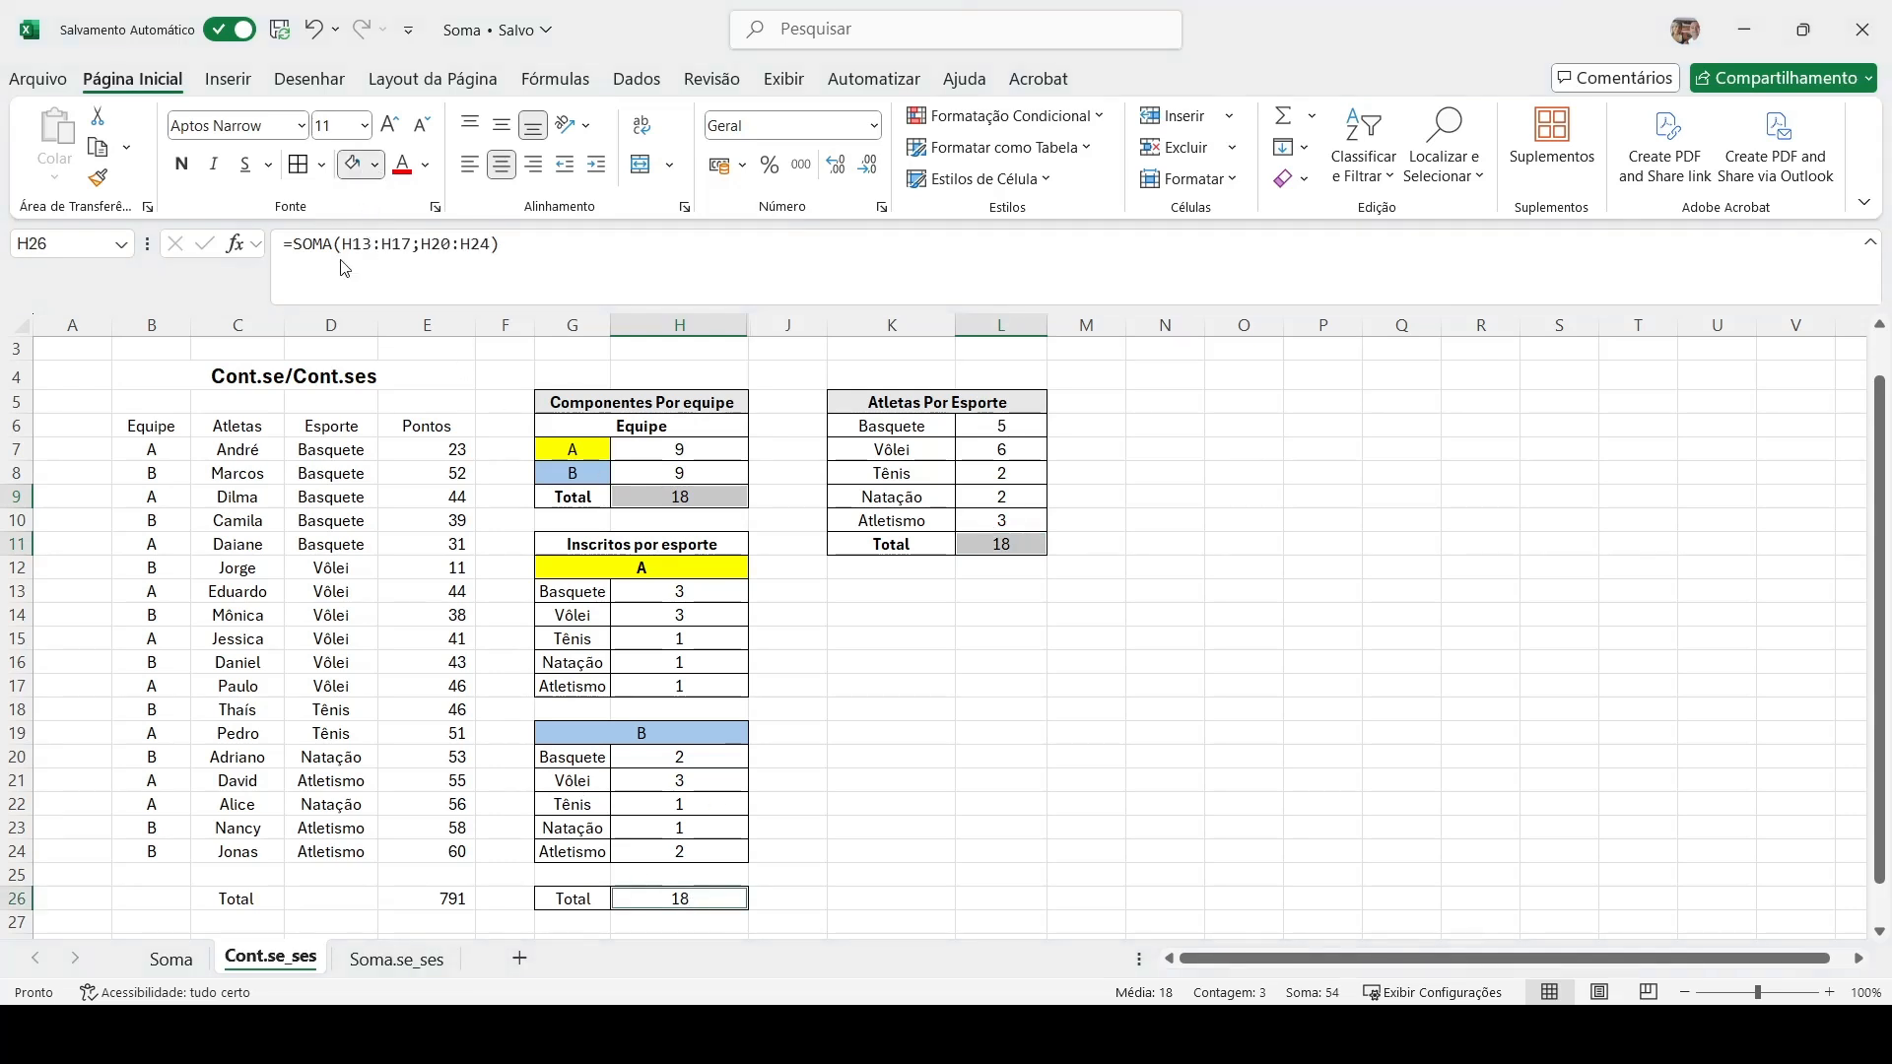
click(1000, 686)
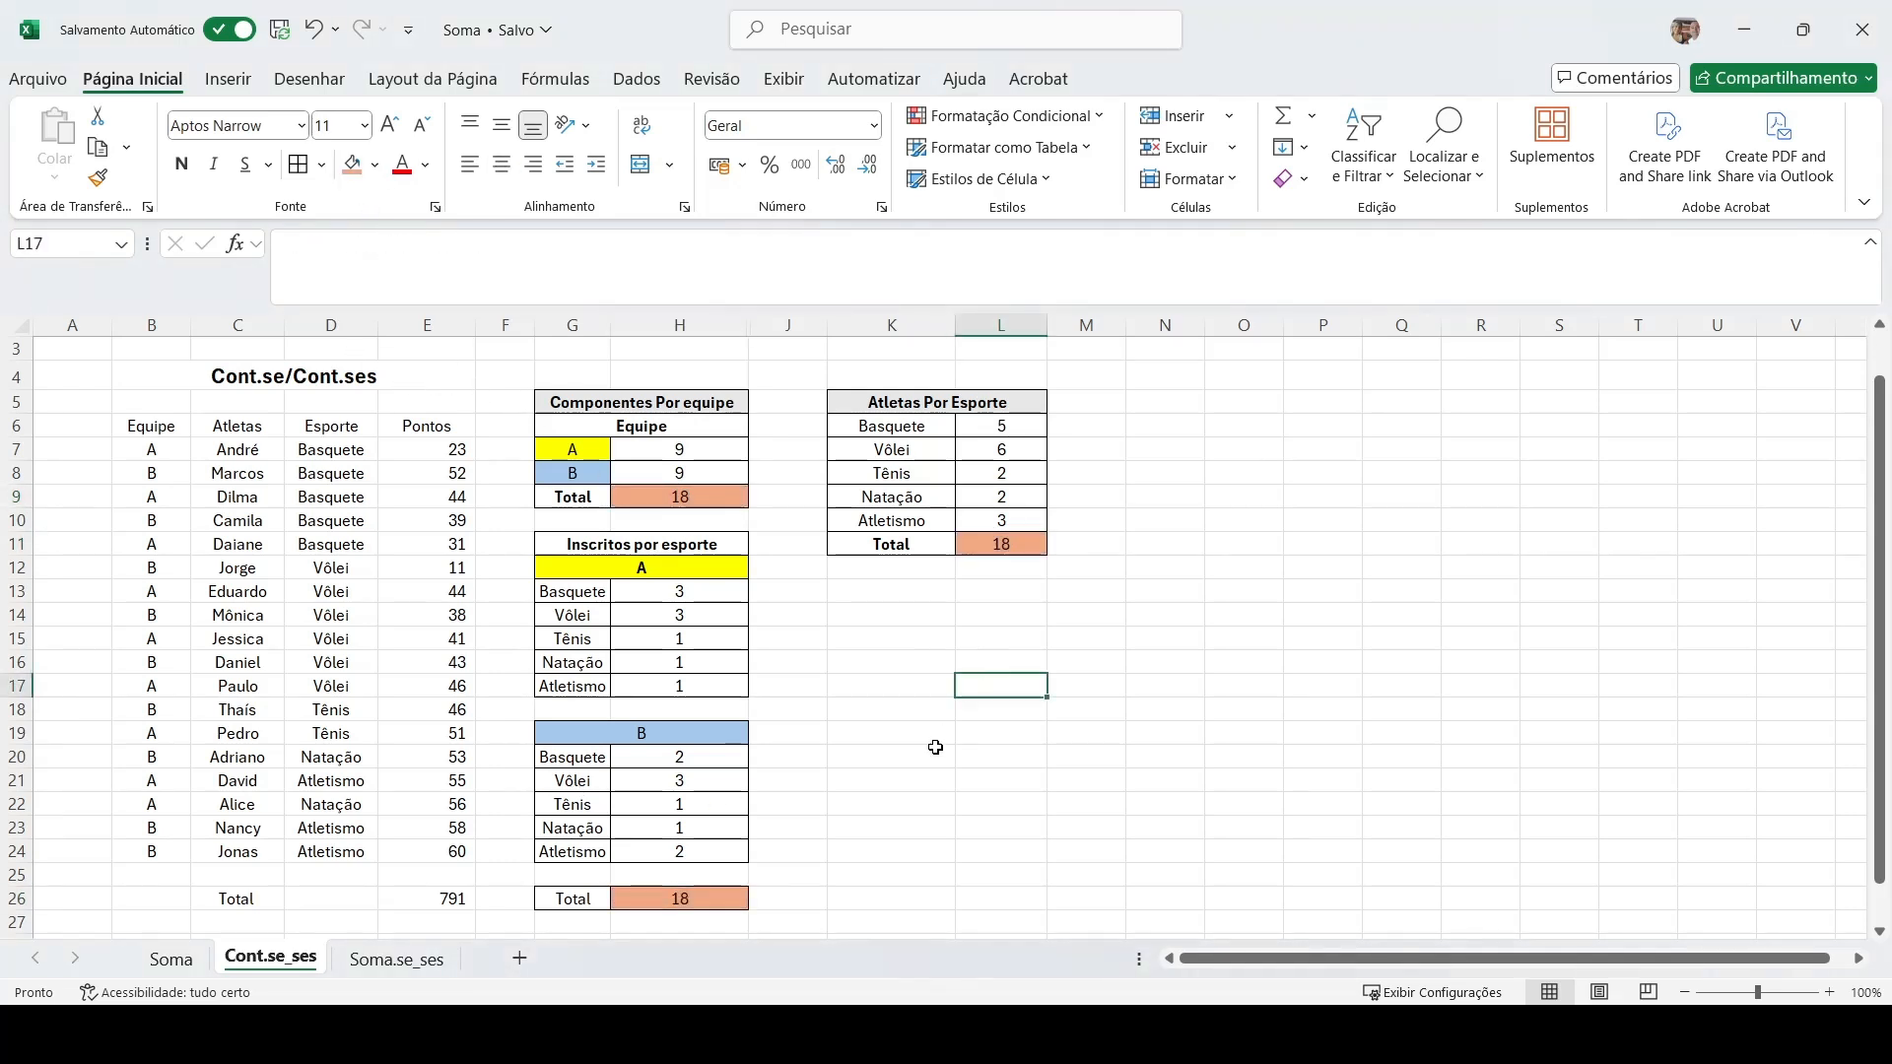